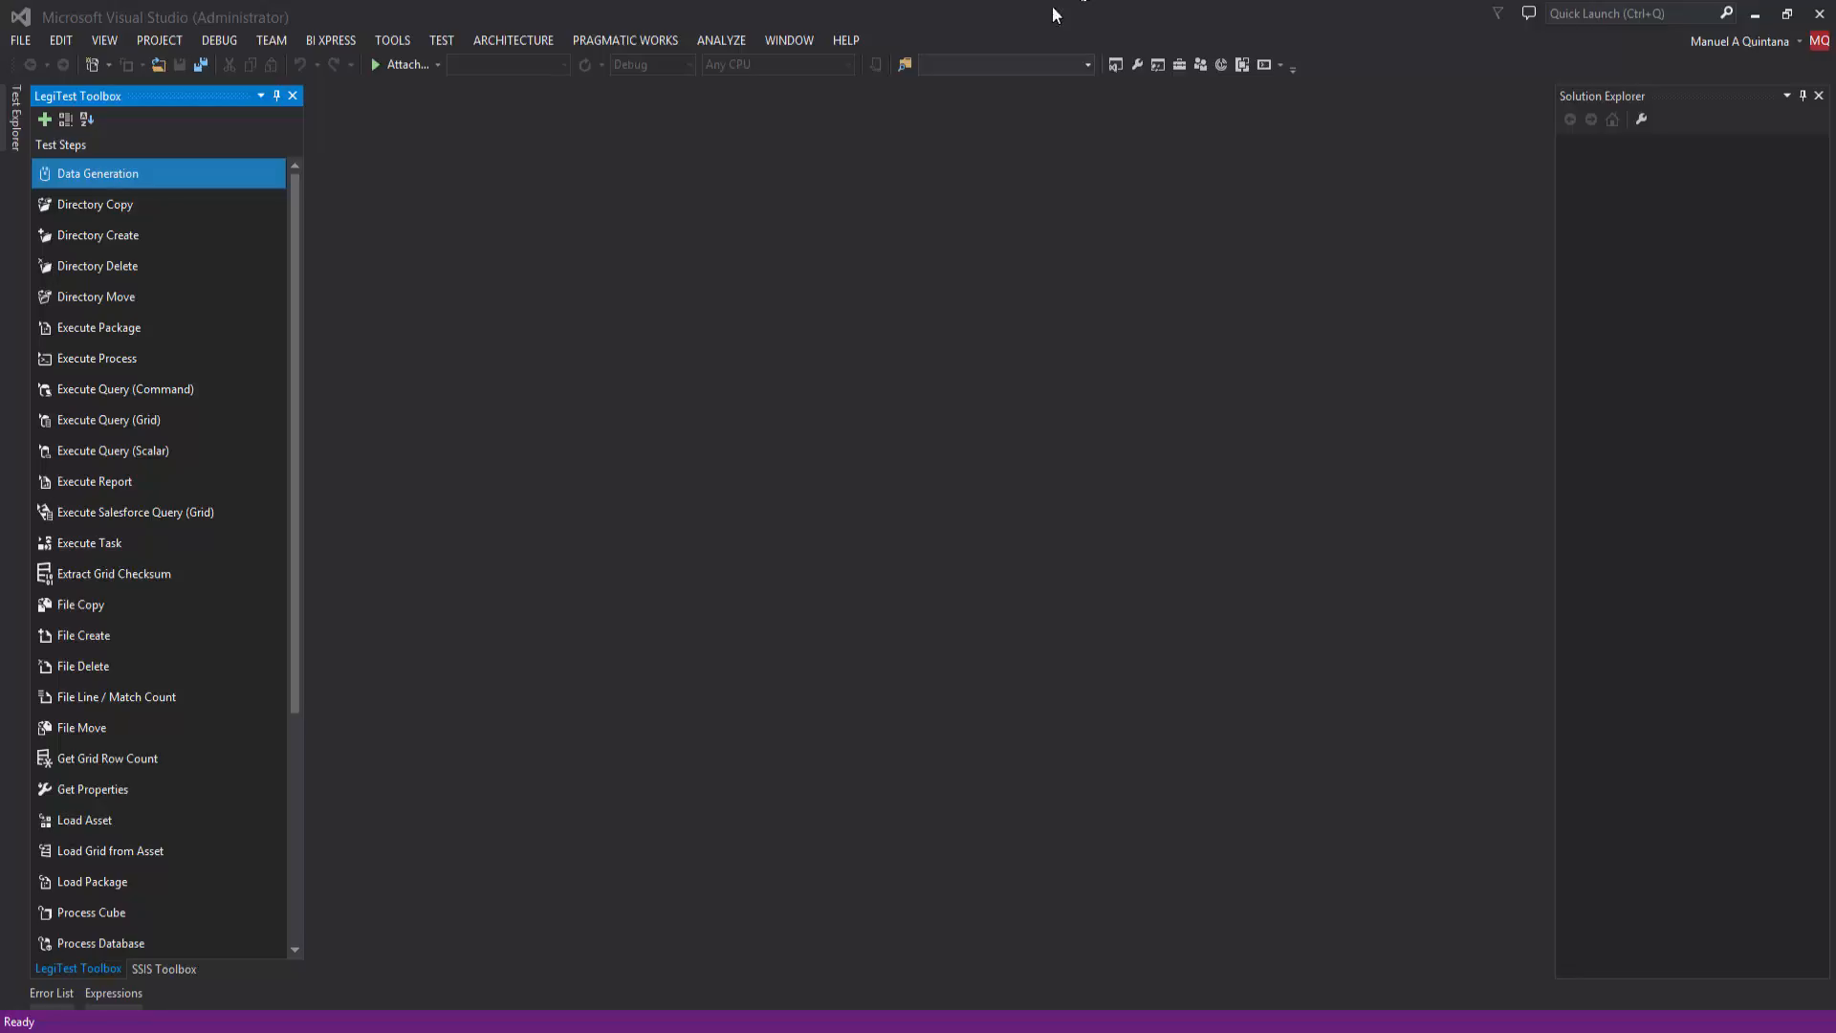
Step: Create a new Visual C# project named LegiTestProject5 from the LegiTest Project - NUnit template
click(22, 42)
mouse_move(45, 69)
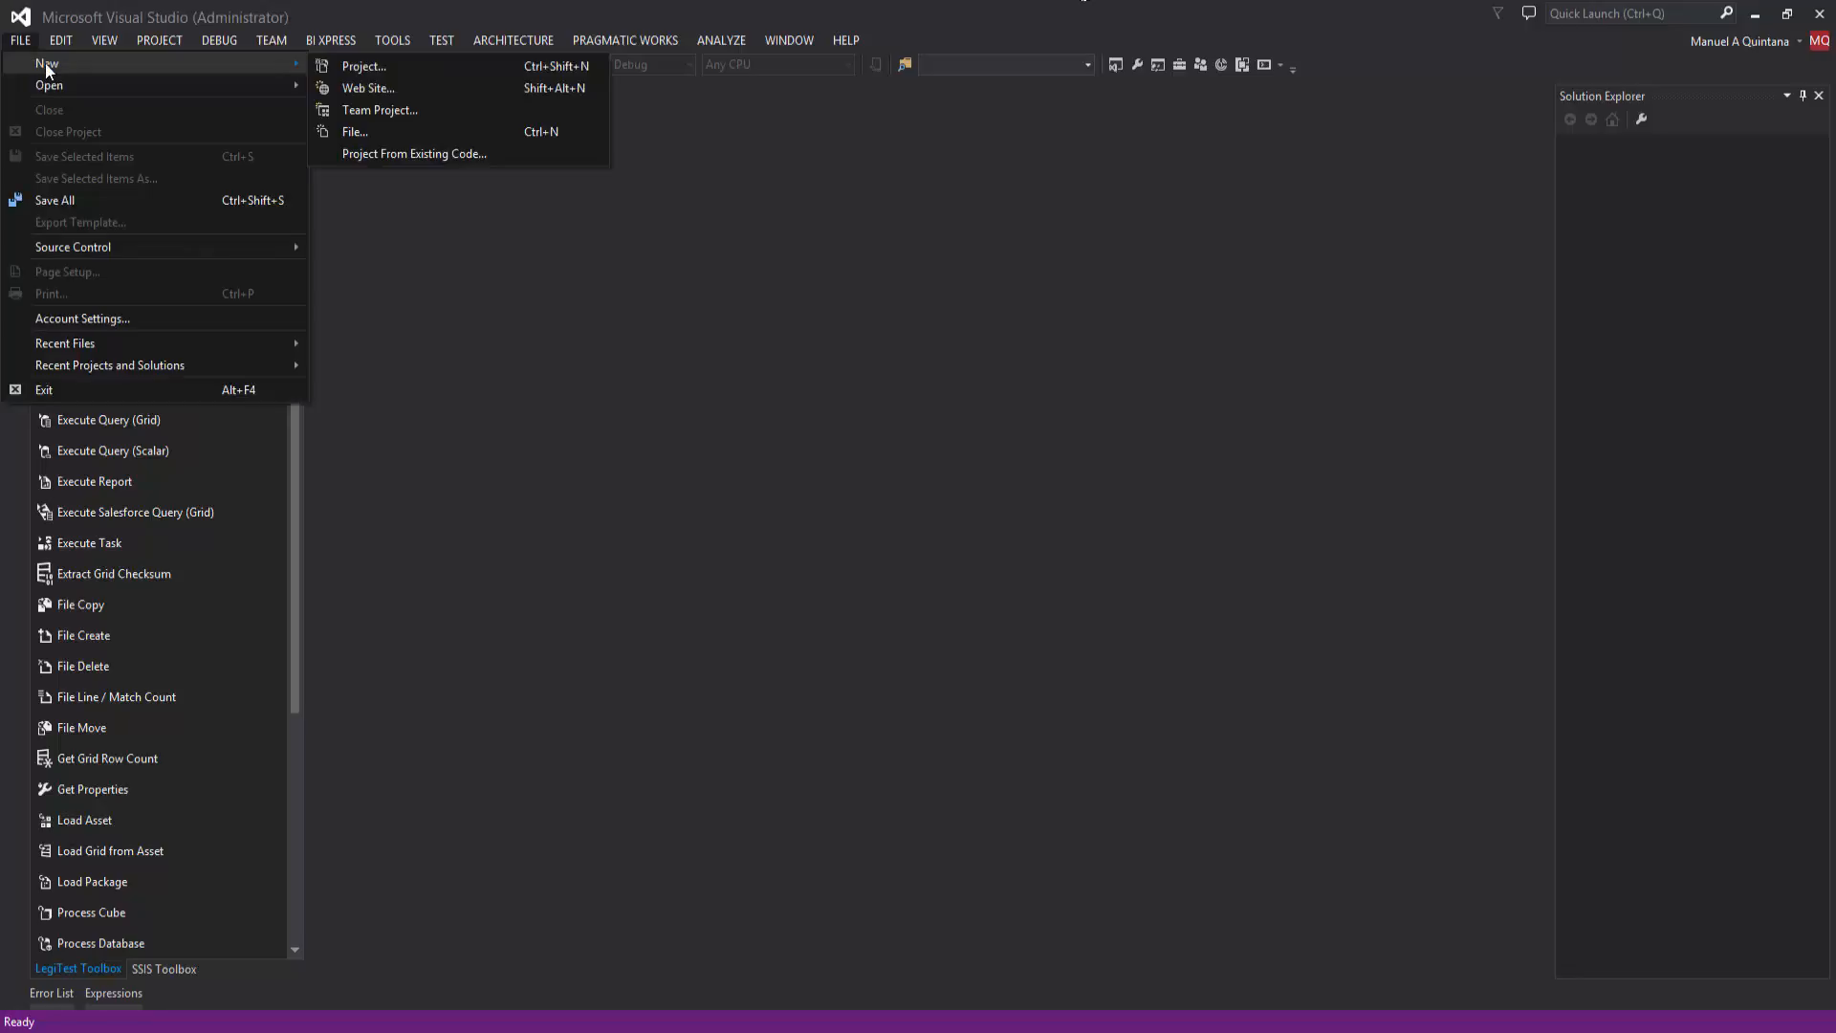
click(343, 71)
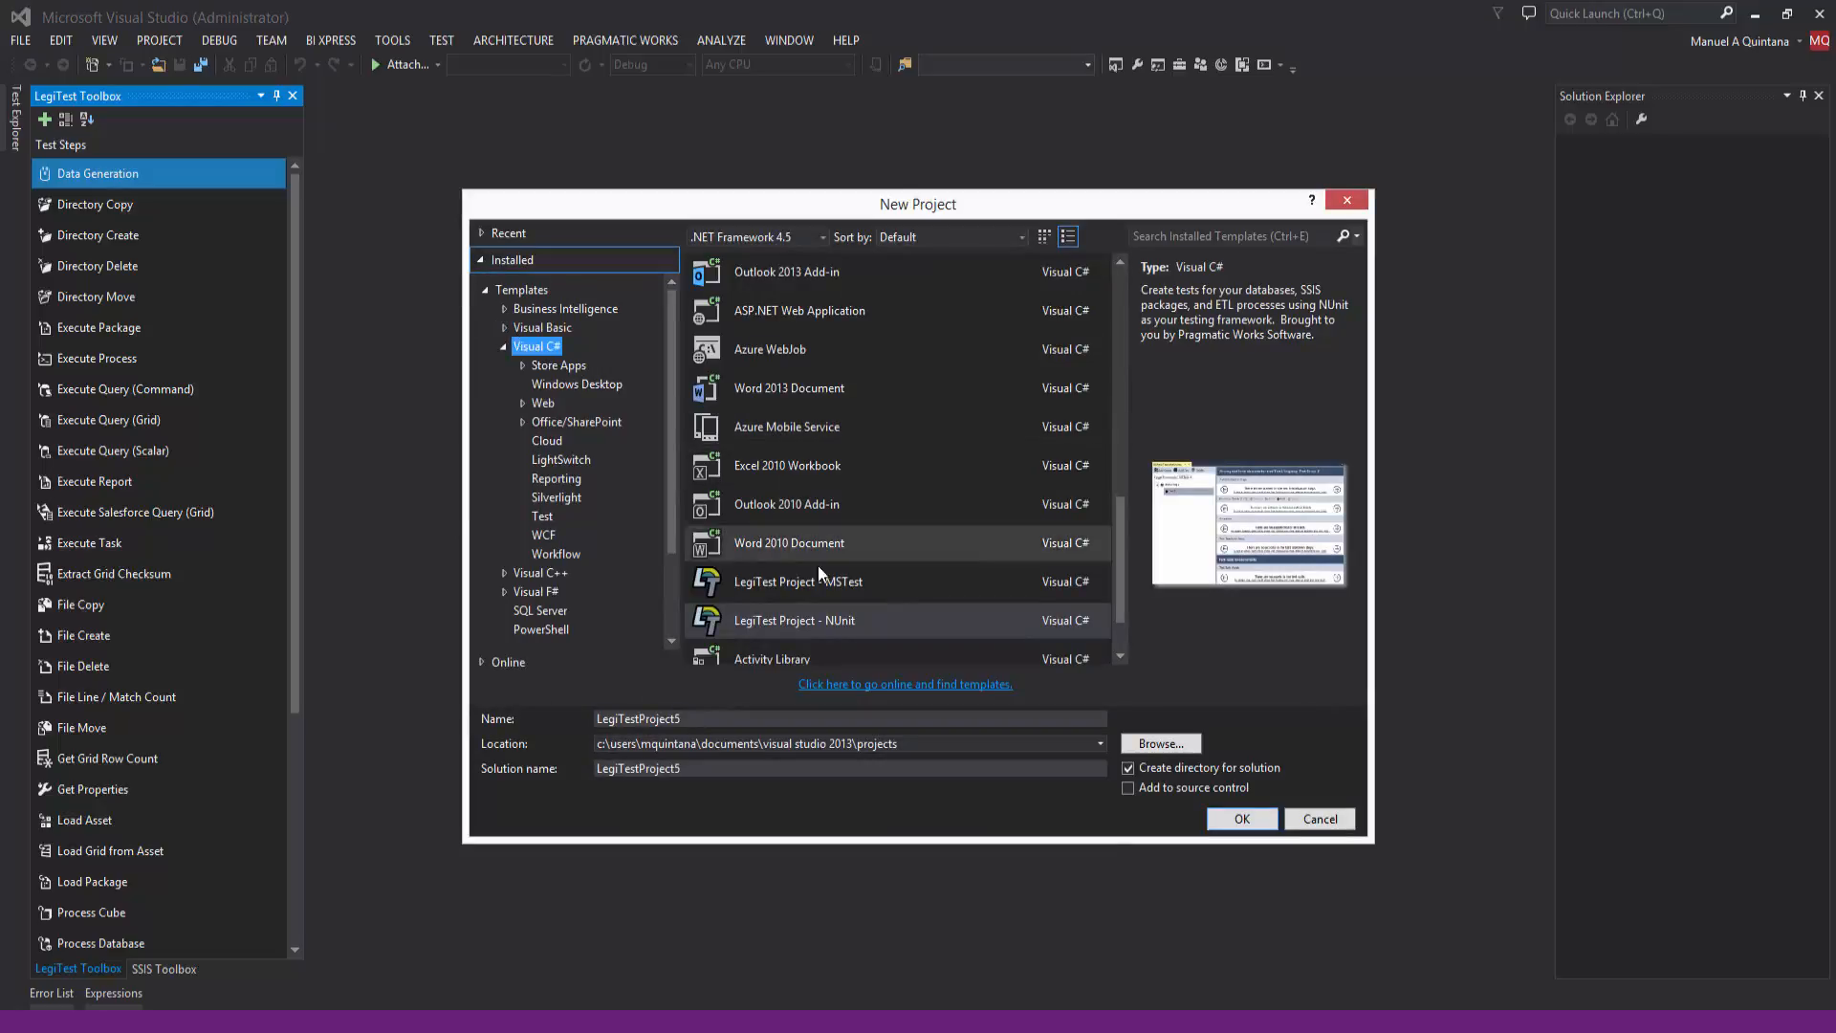
click(1238, 824)
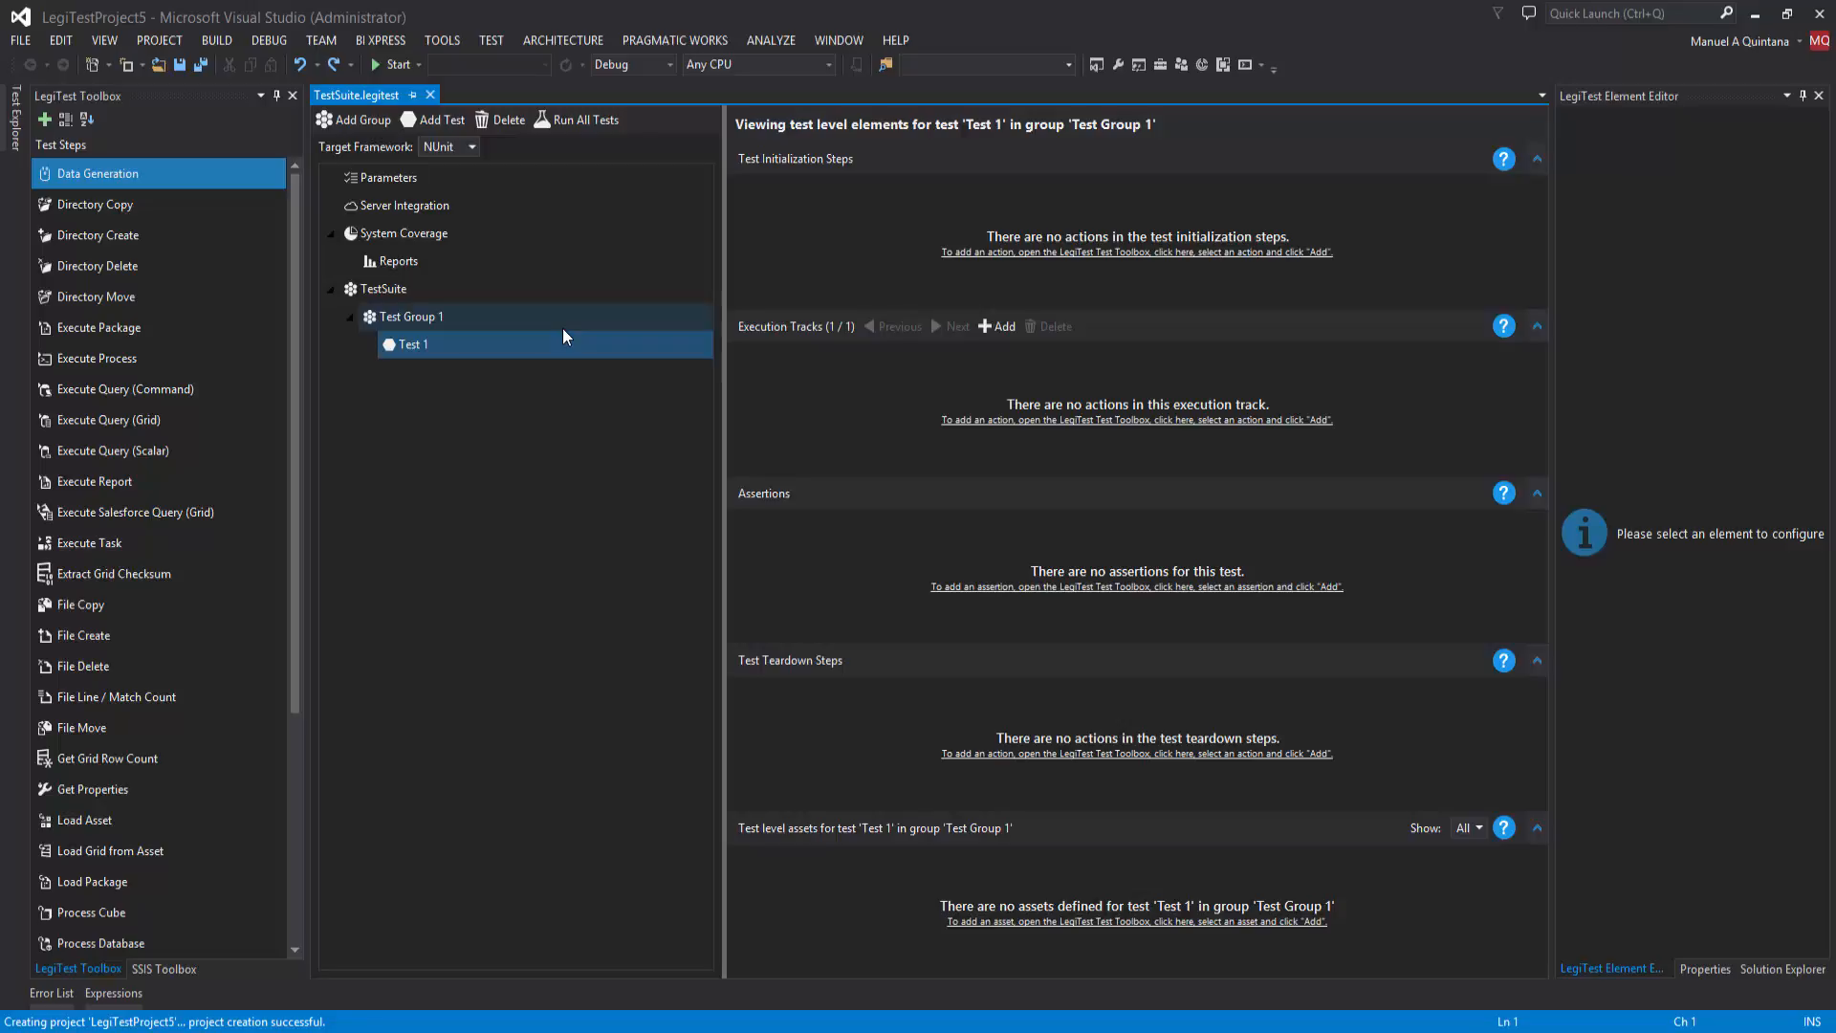
Step: Look over the available test steps, the project's files, and the elements of Test Group 1 and Test 1
click(906, 238)
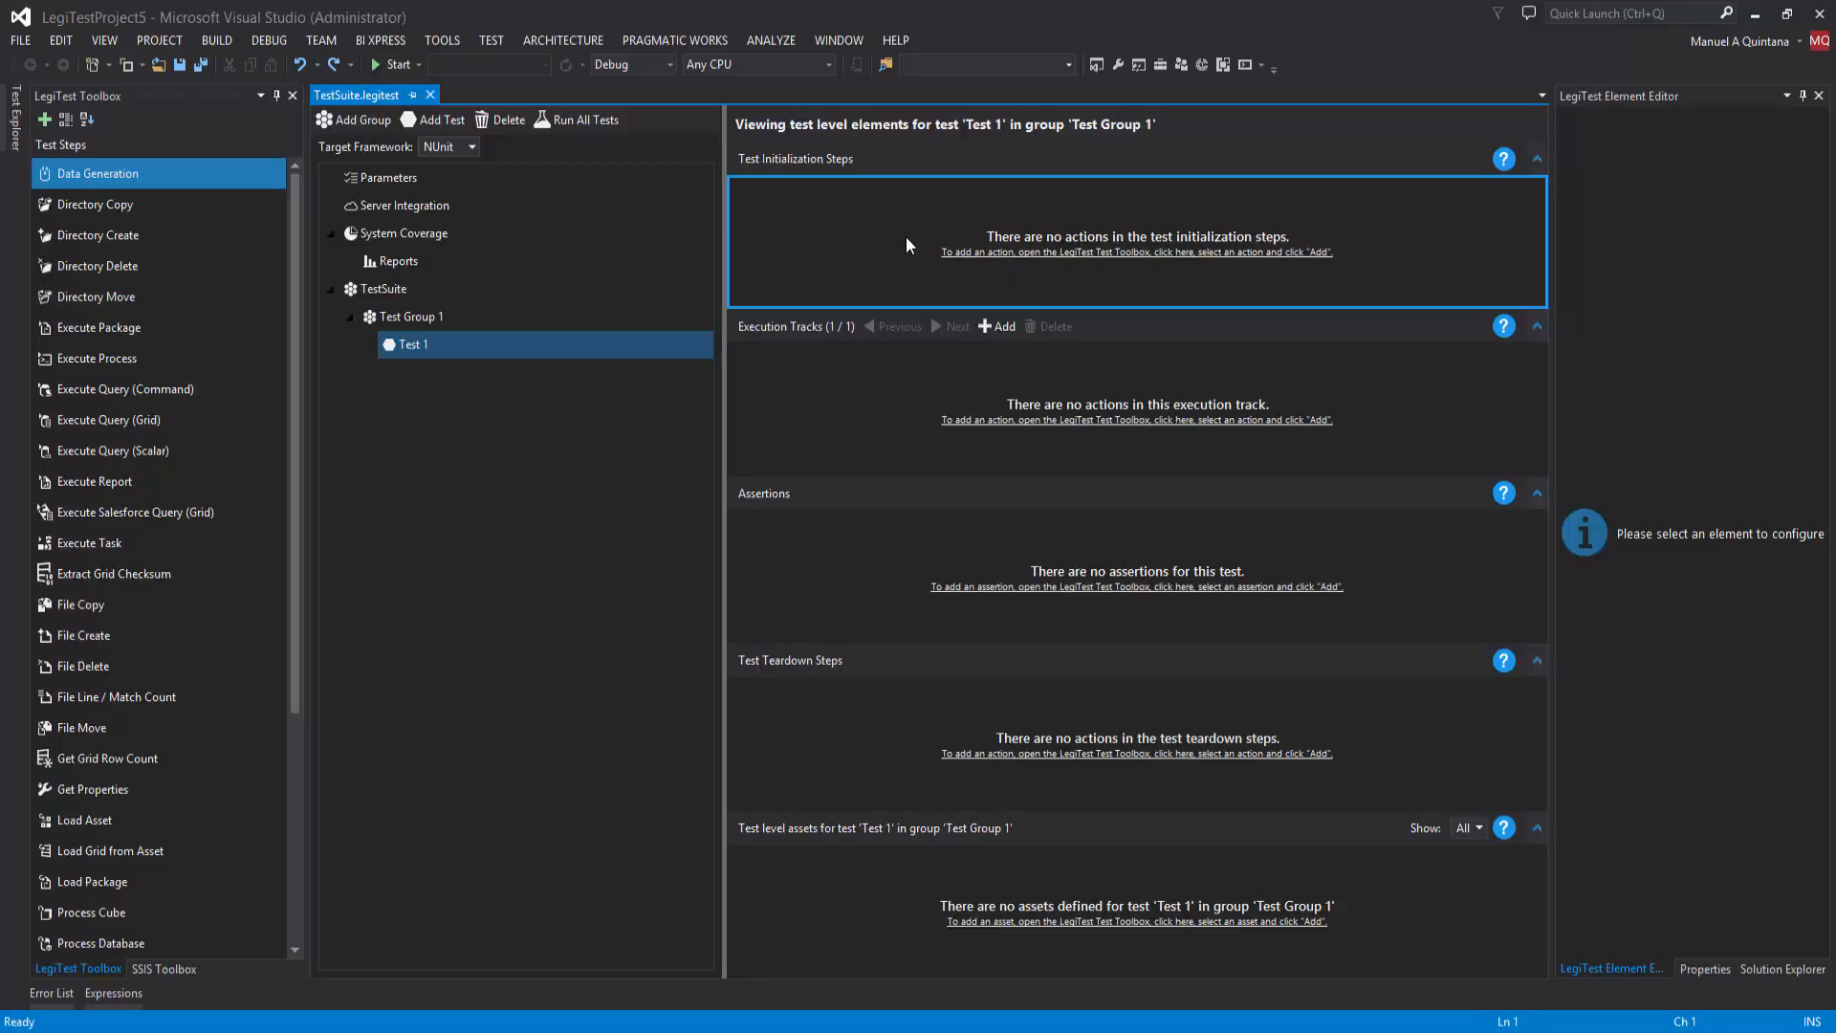
drag(293, 266, 287, 320)
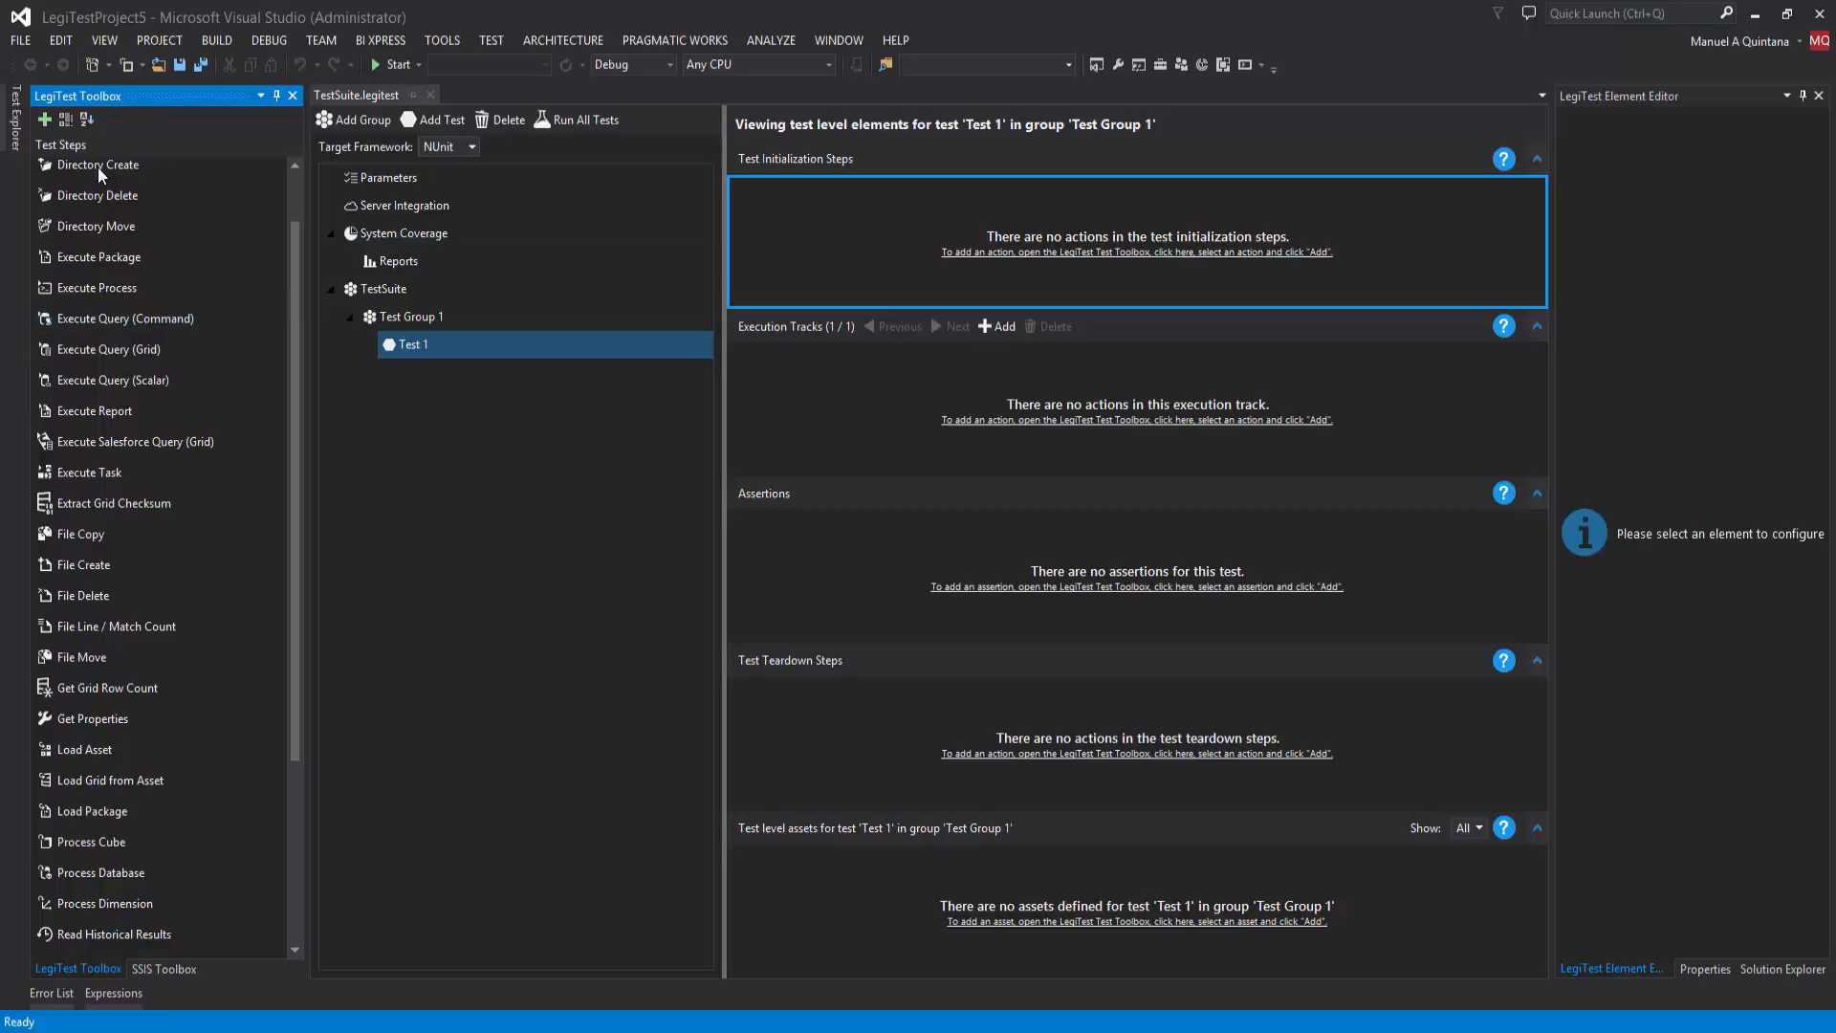
click(1750, 968)
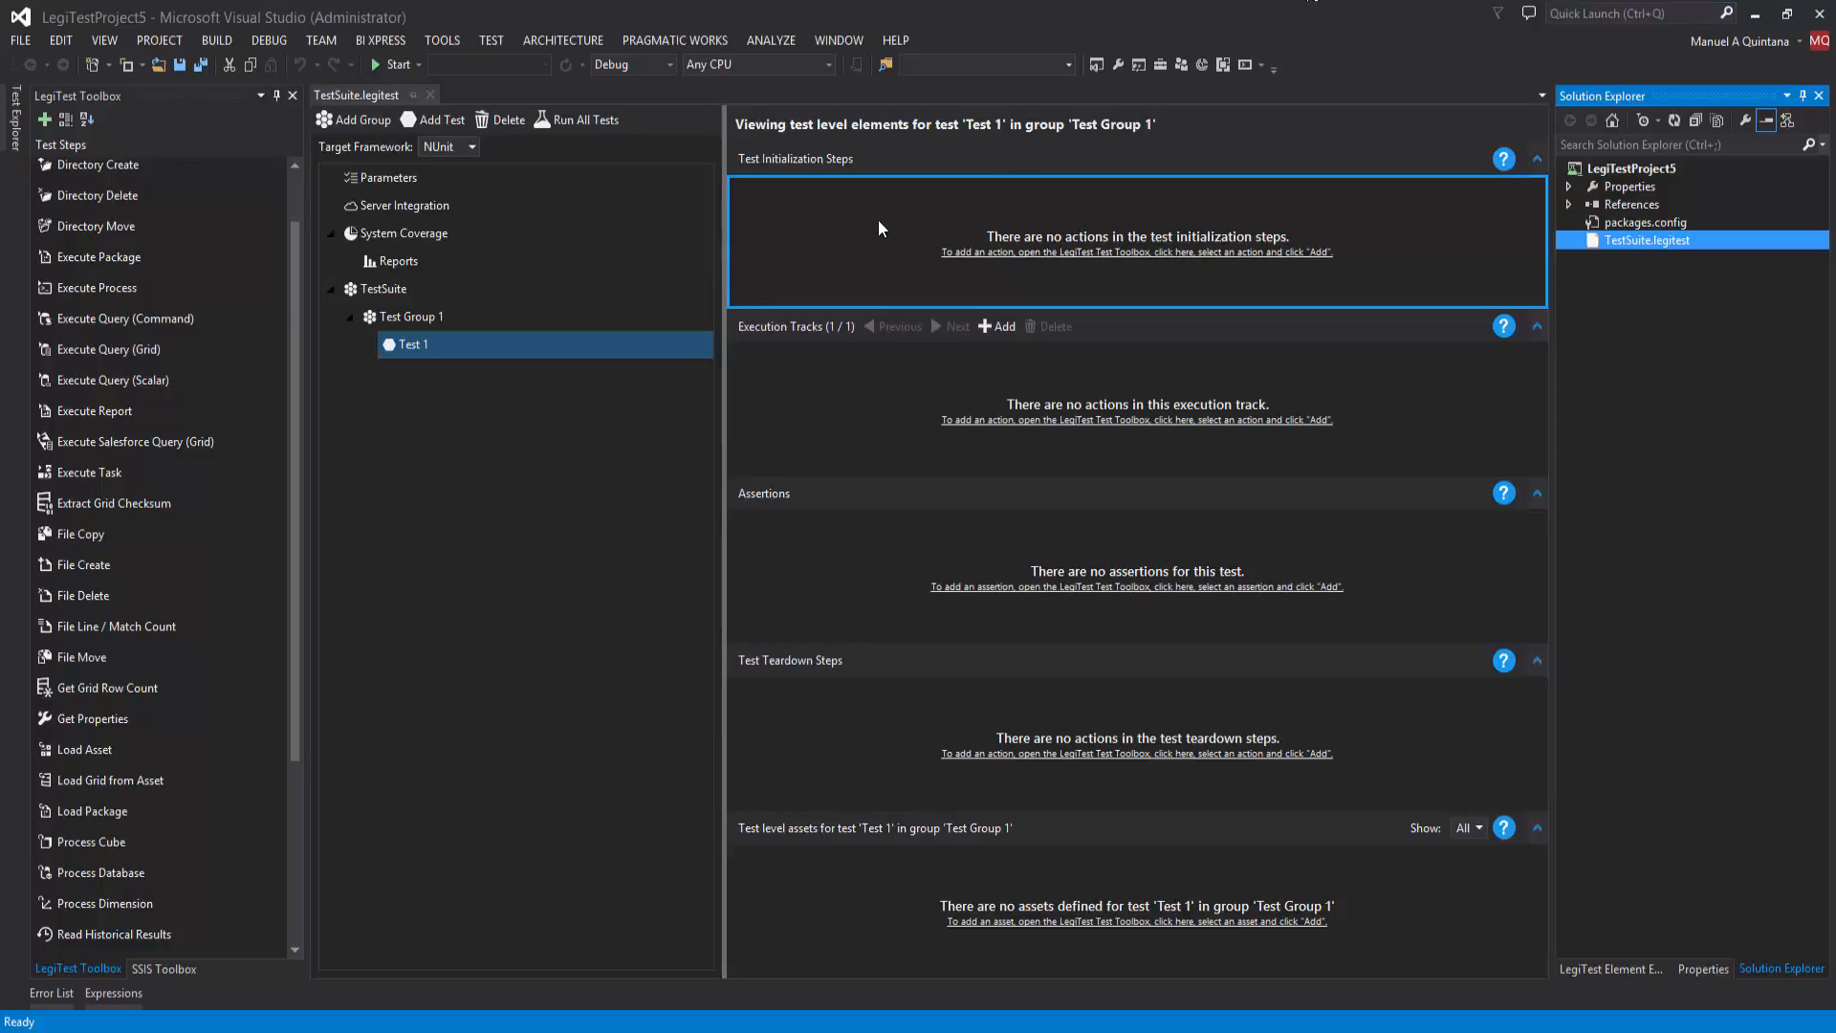
click(438, 318)
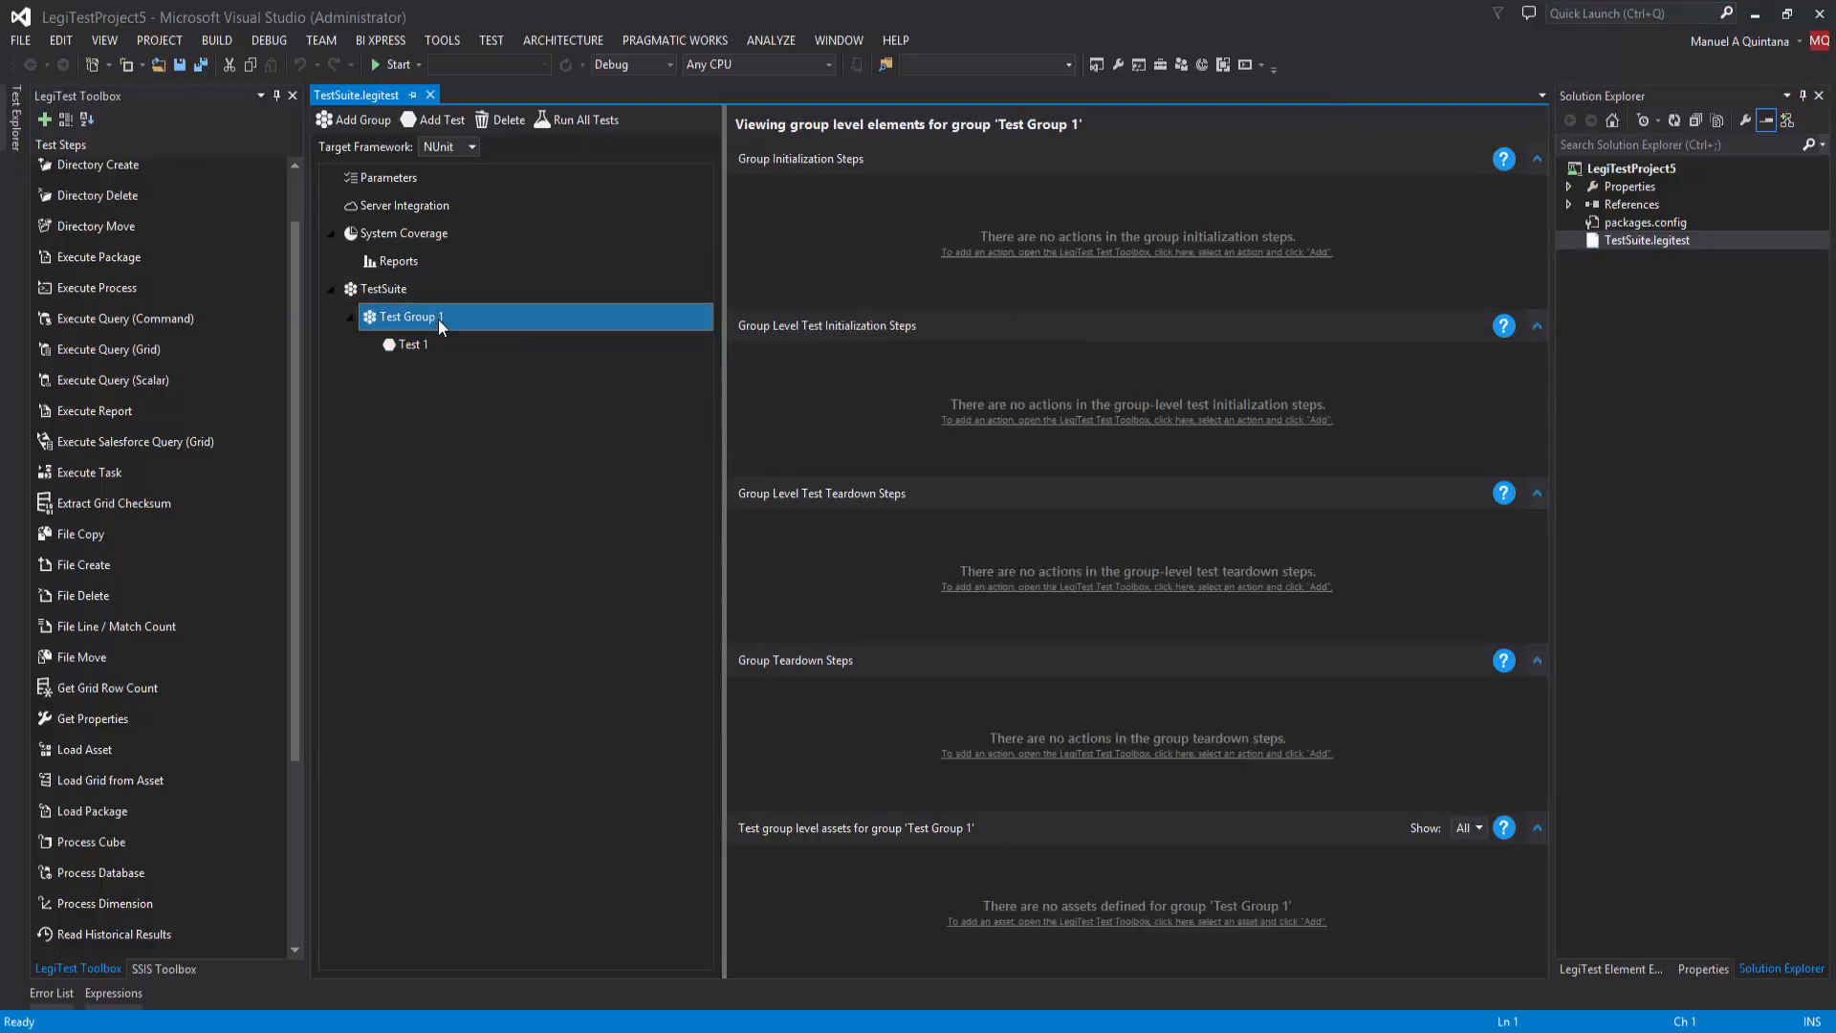
click(431, 346)
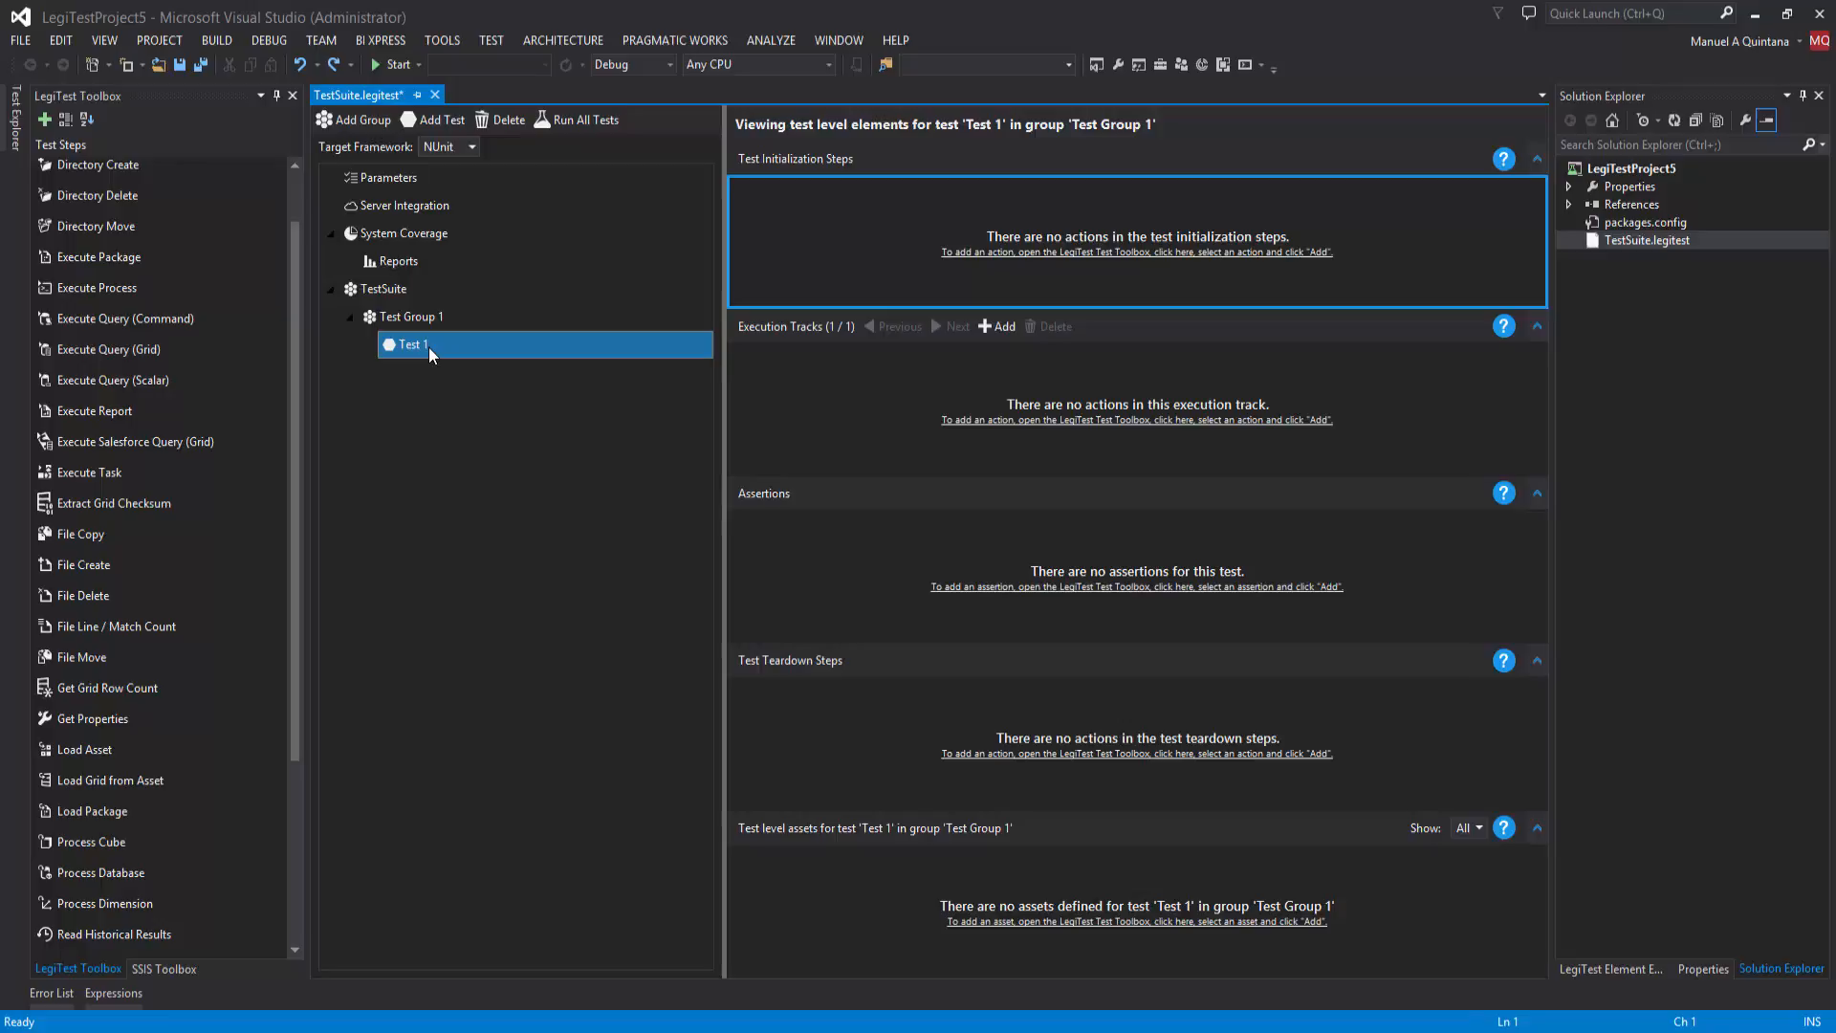
Step: Delete Test Group 1 together with its test from the test suite
click(439, 319)
right_click(439, 319)
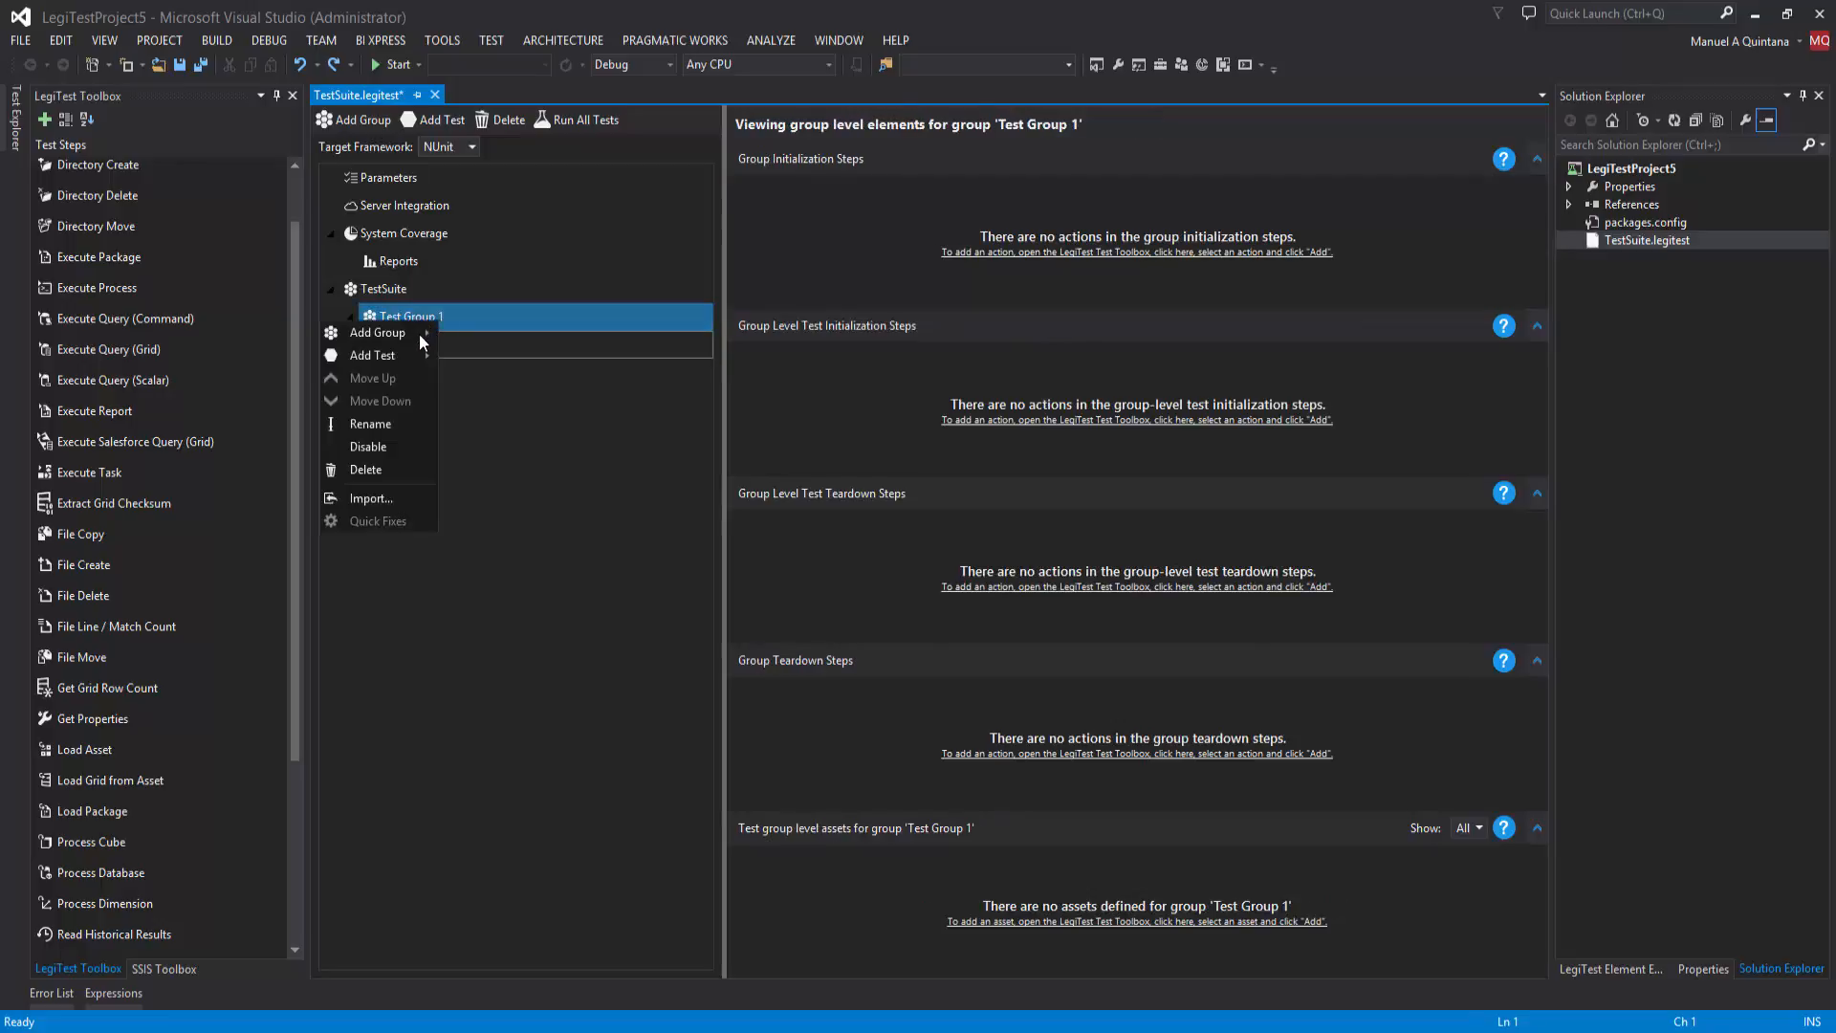
click(369, 469)
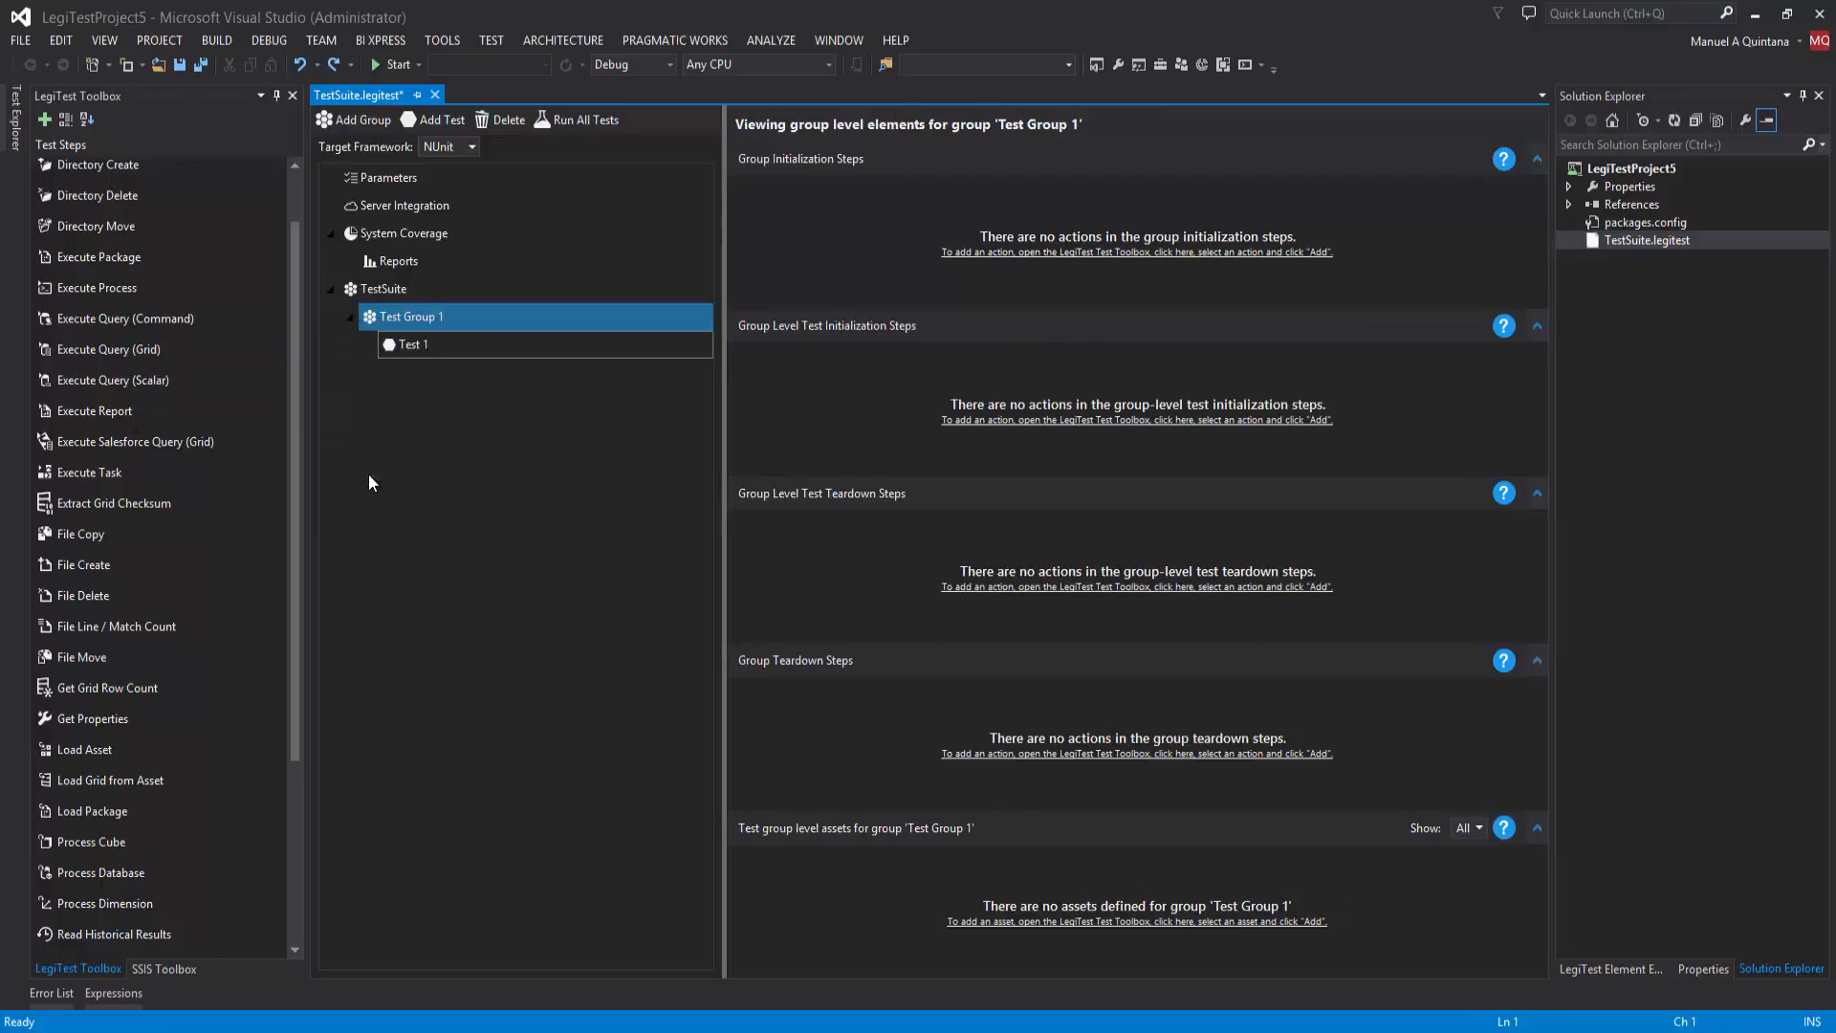
click(942, 601)
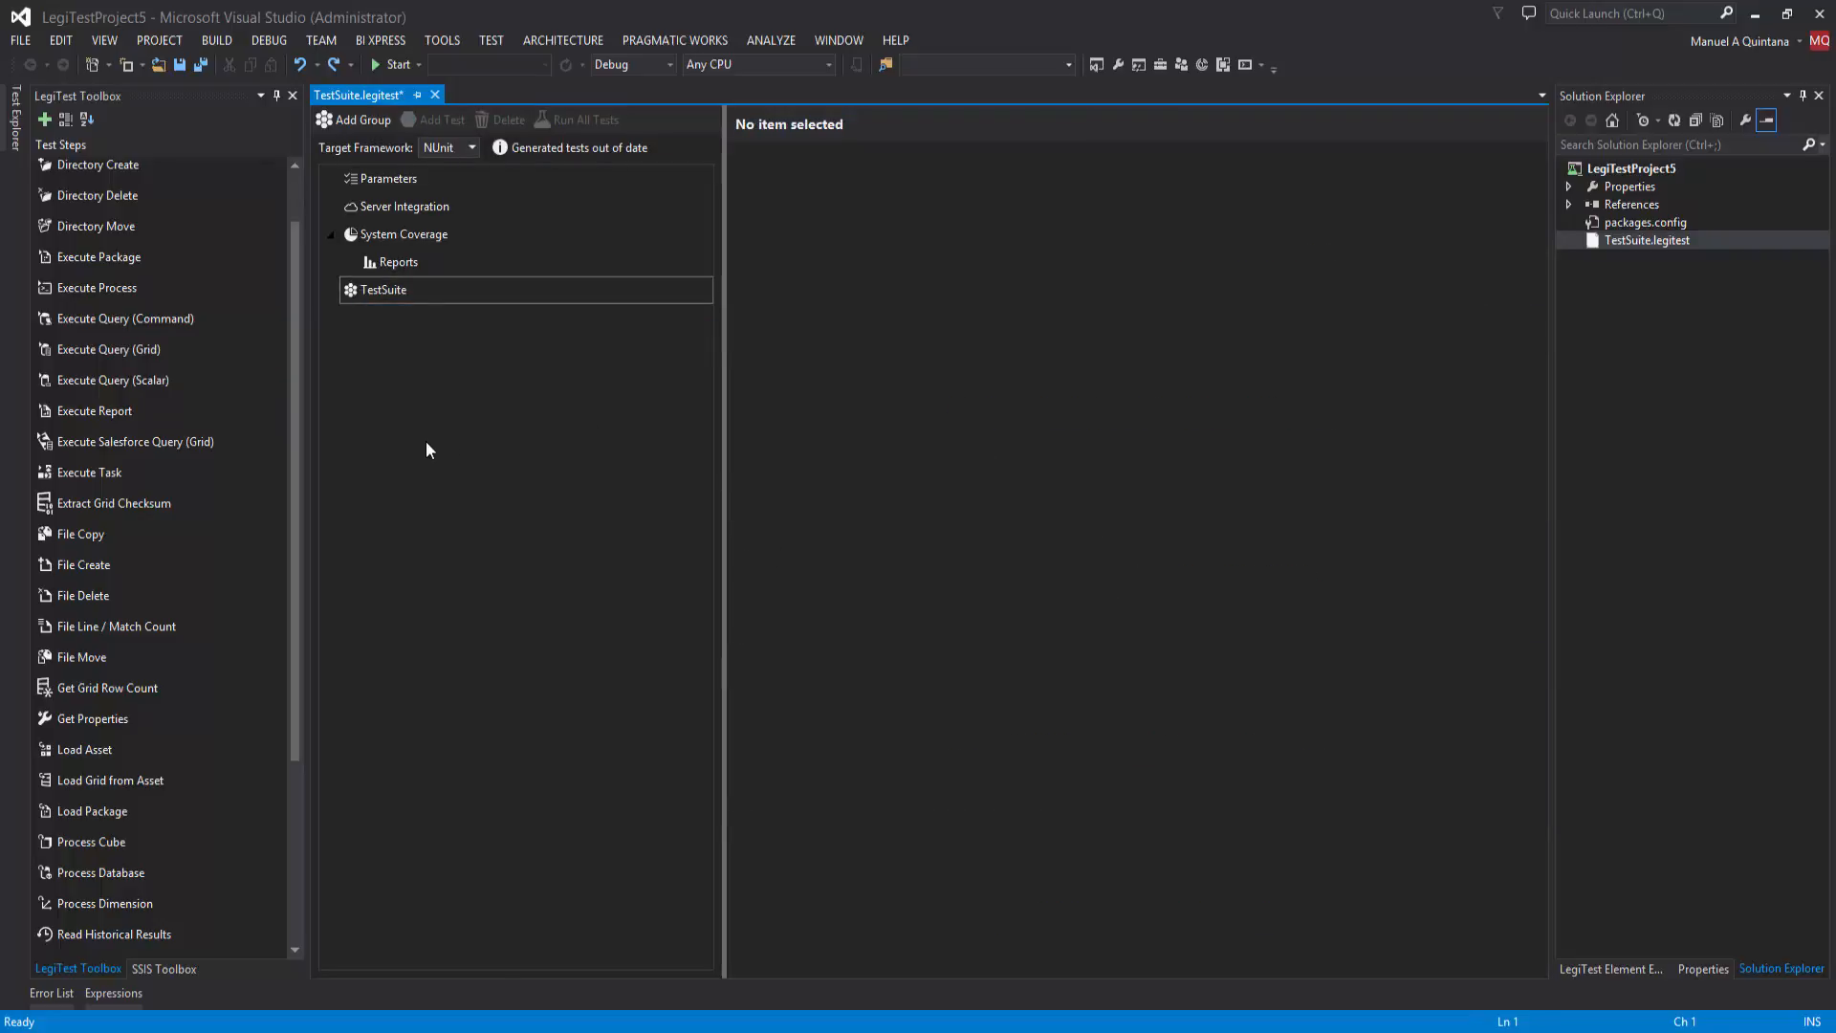
Step: Add a group to TestSuite from the SQL Server: Data comparison template
click(401, 292)
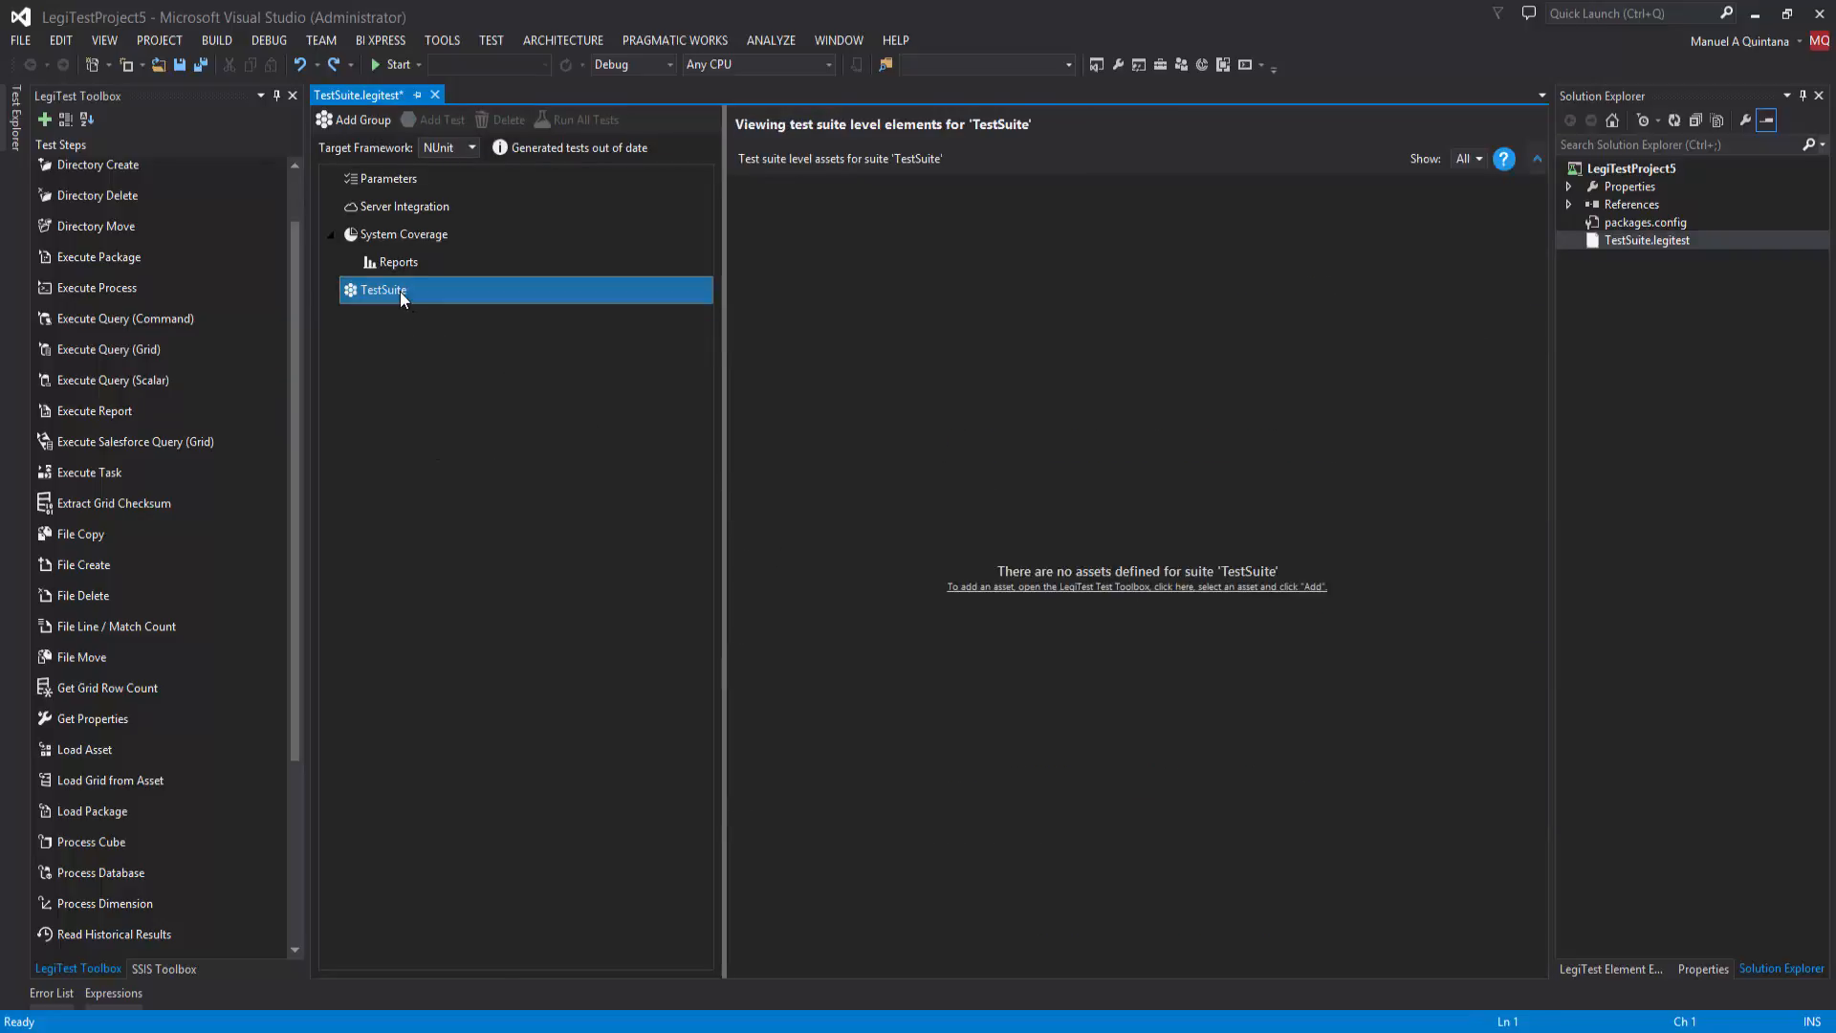
right_click(401, 292)
mouse_move(375, 305)
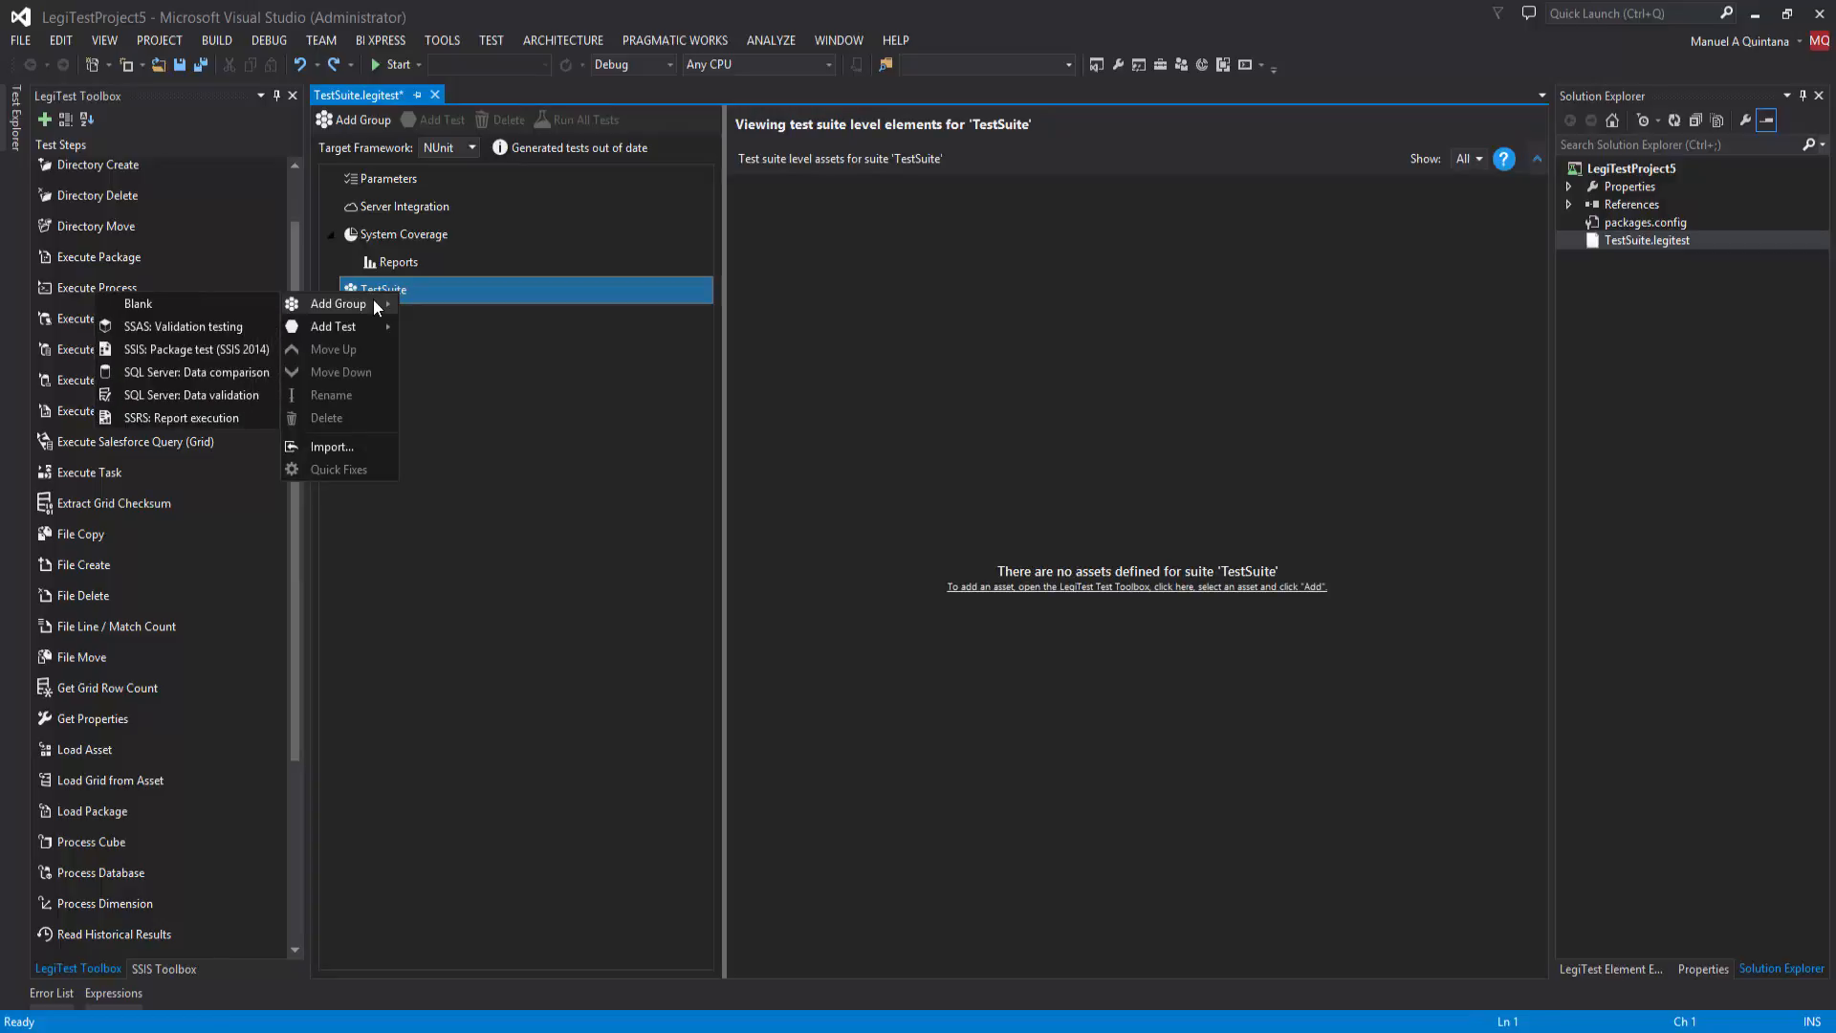
click(212, 372)
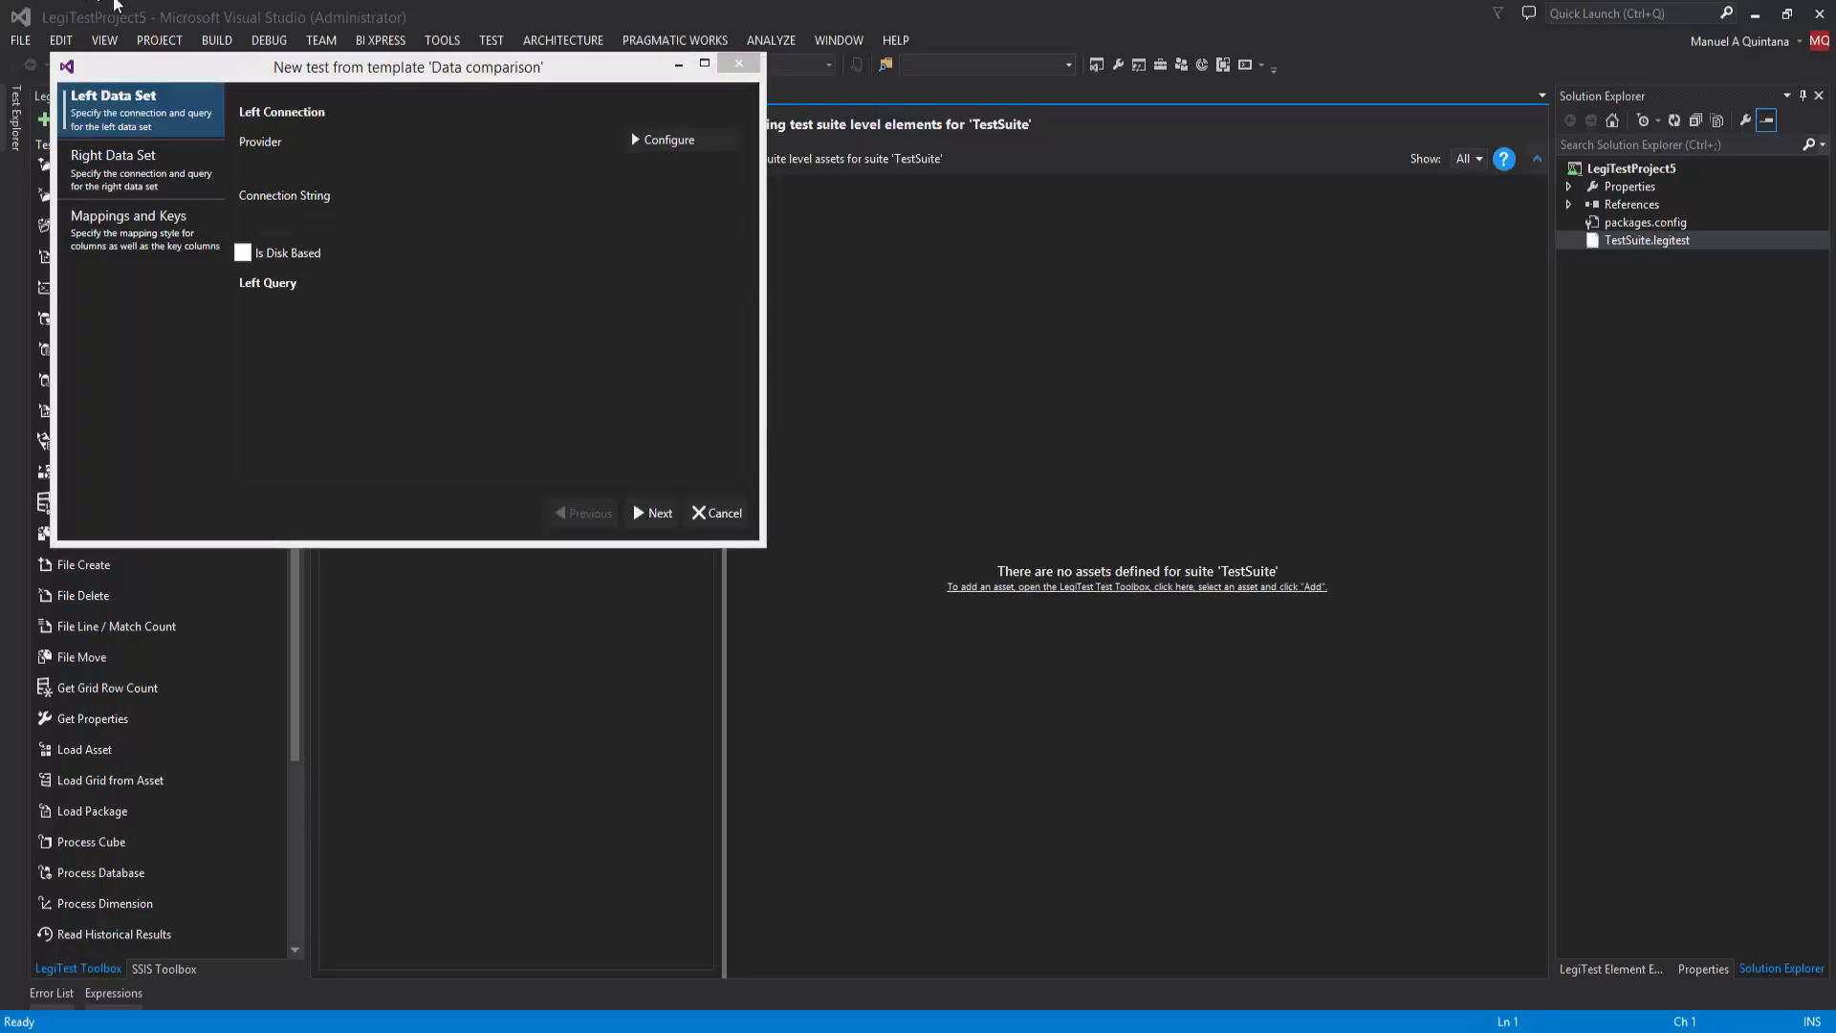
Step: Configure the left connection as Microsoft SQL Server with server name "." and database HigherEd
click(631, 138)
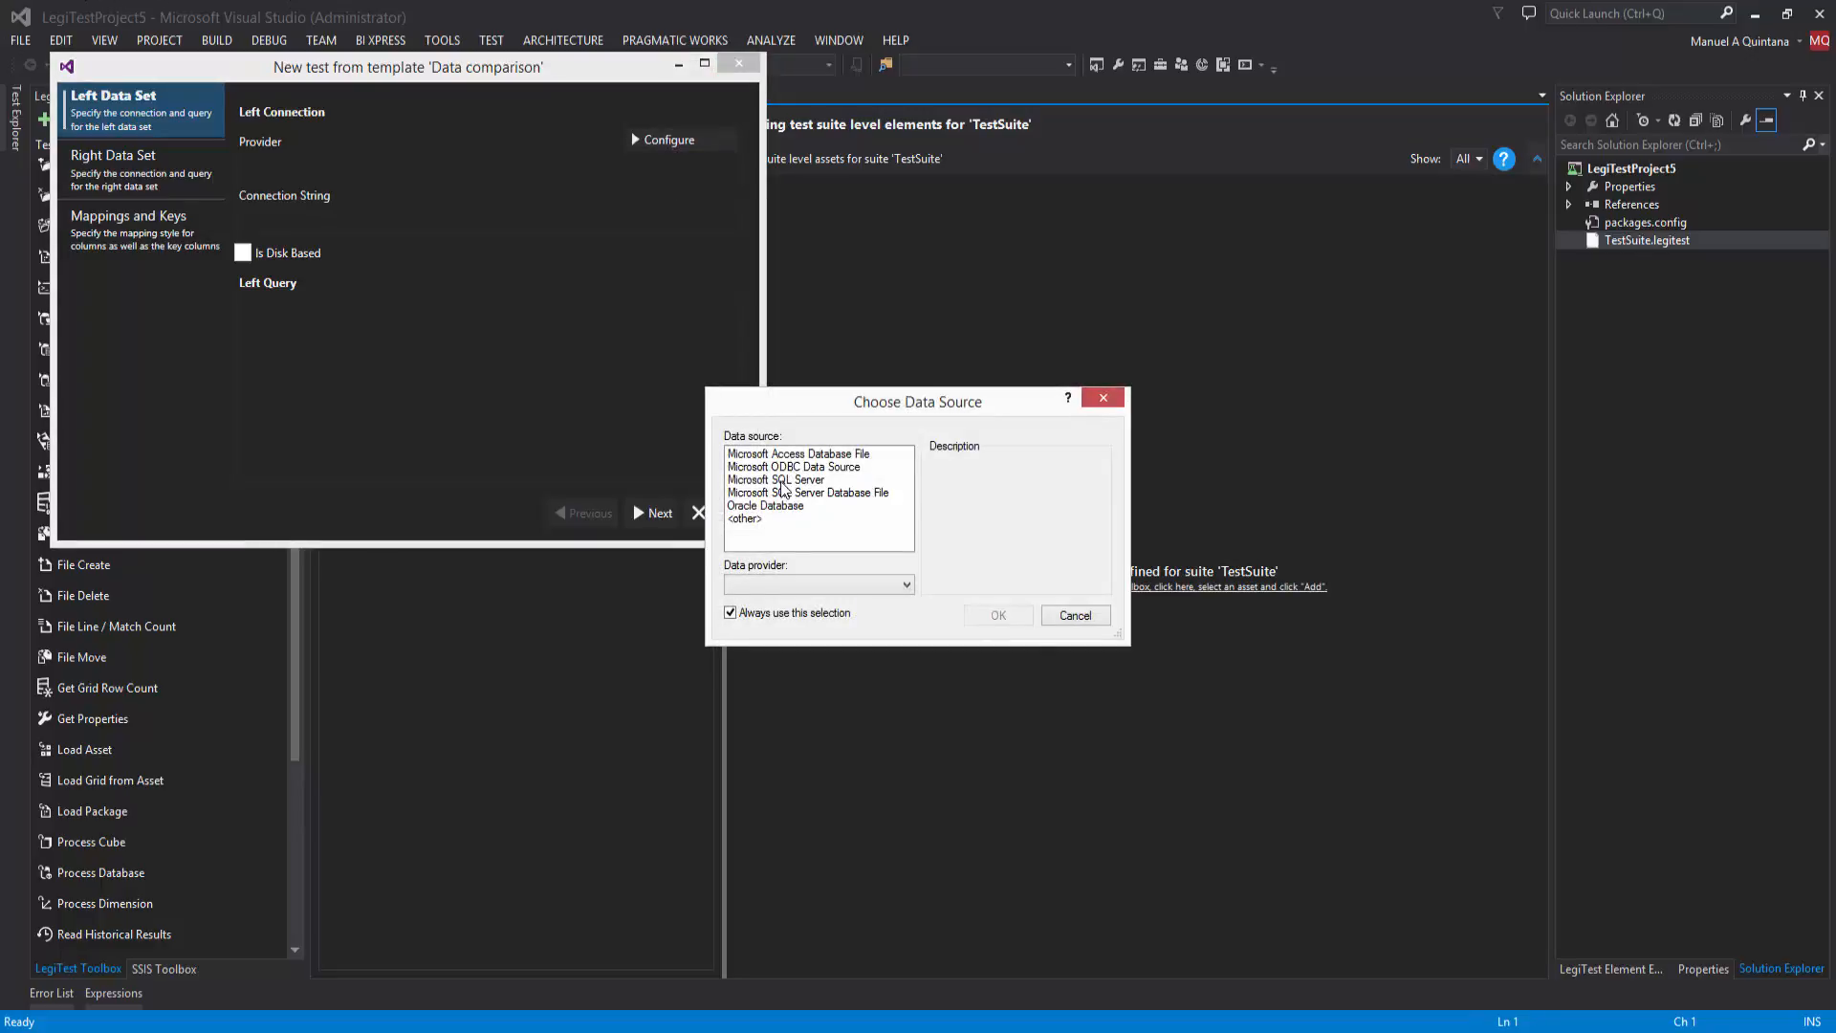
click(782, 480)
click(989, 615)
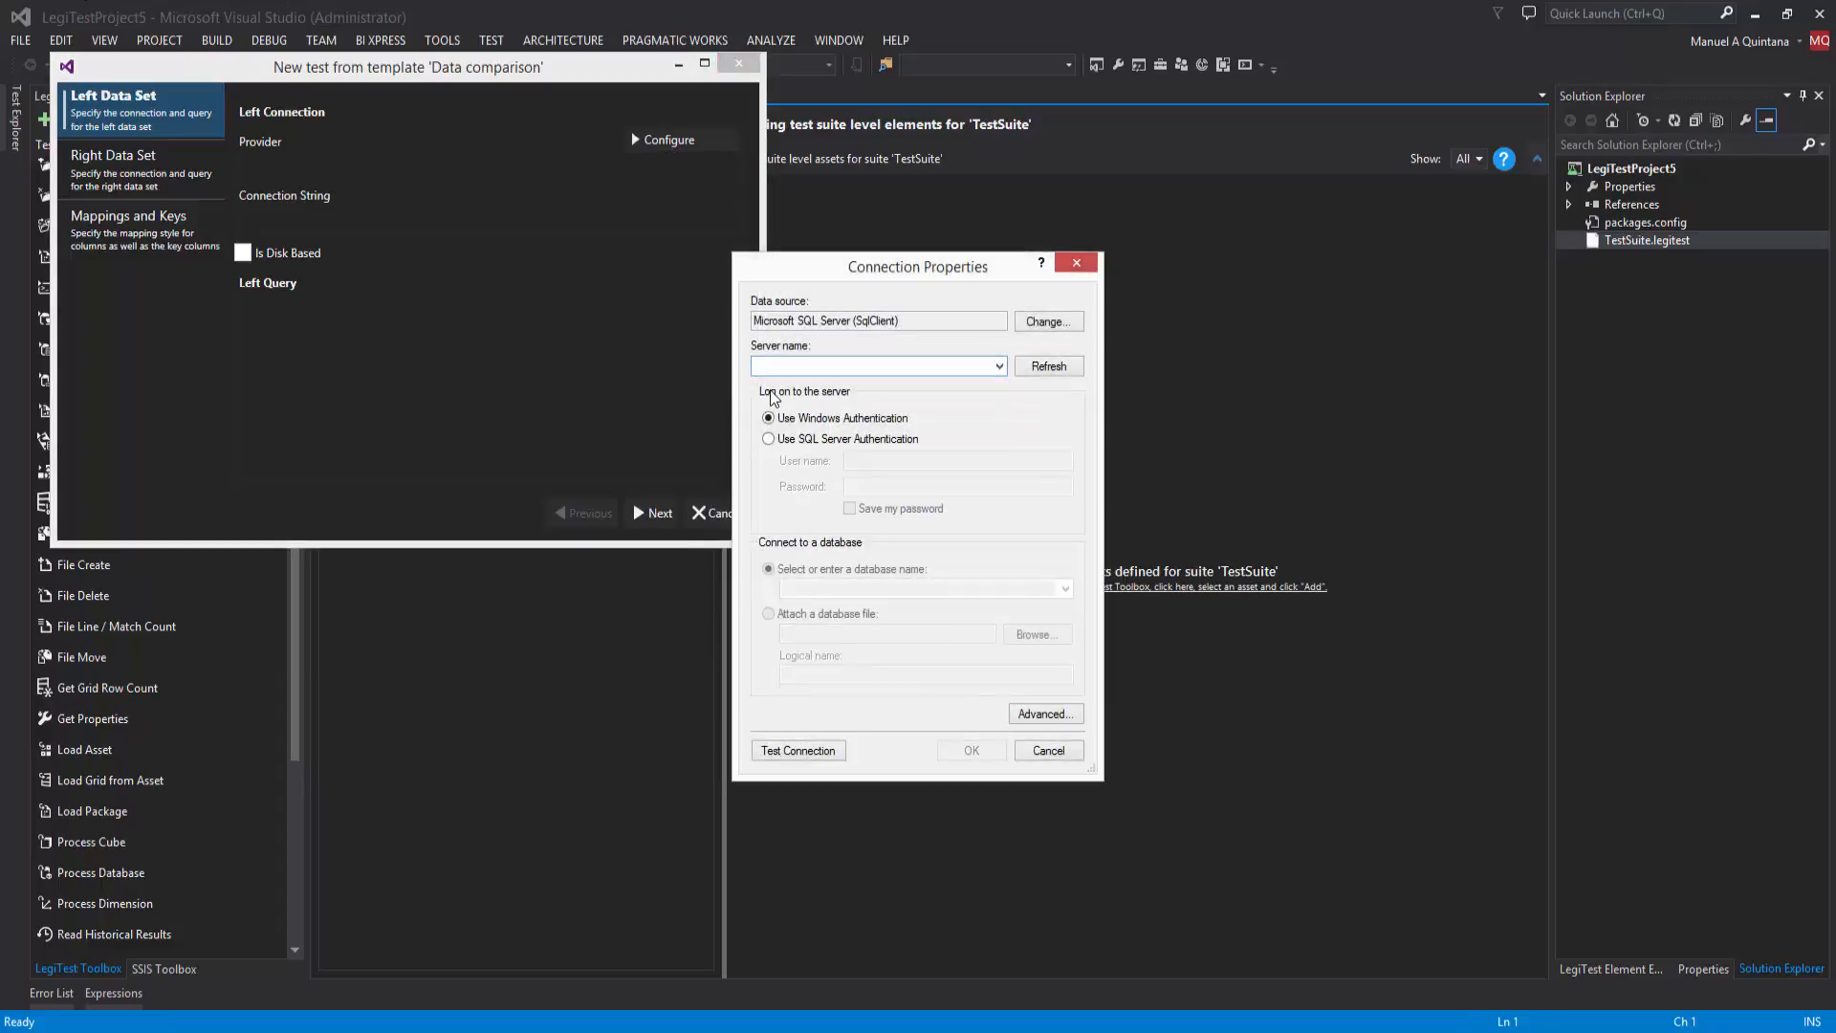
text(.)
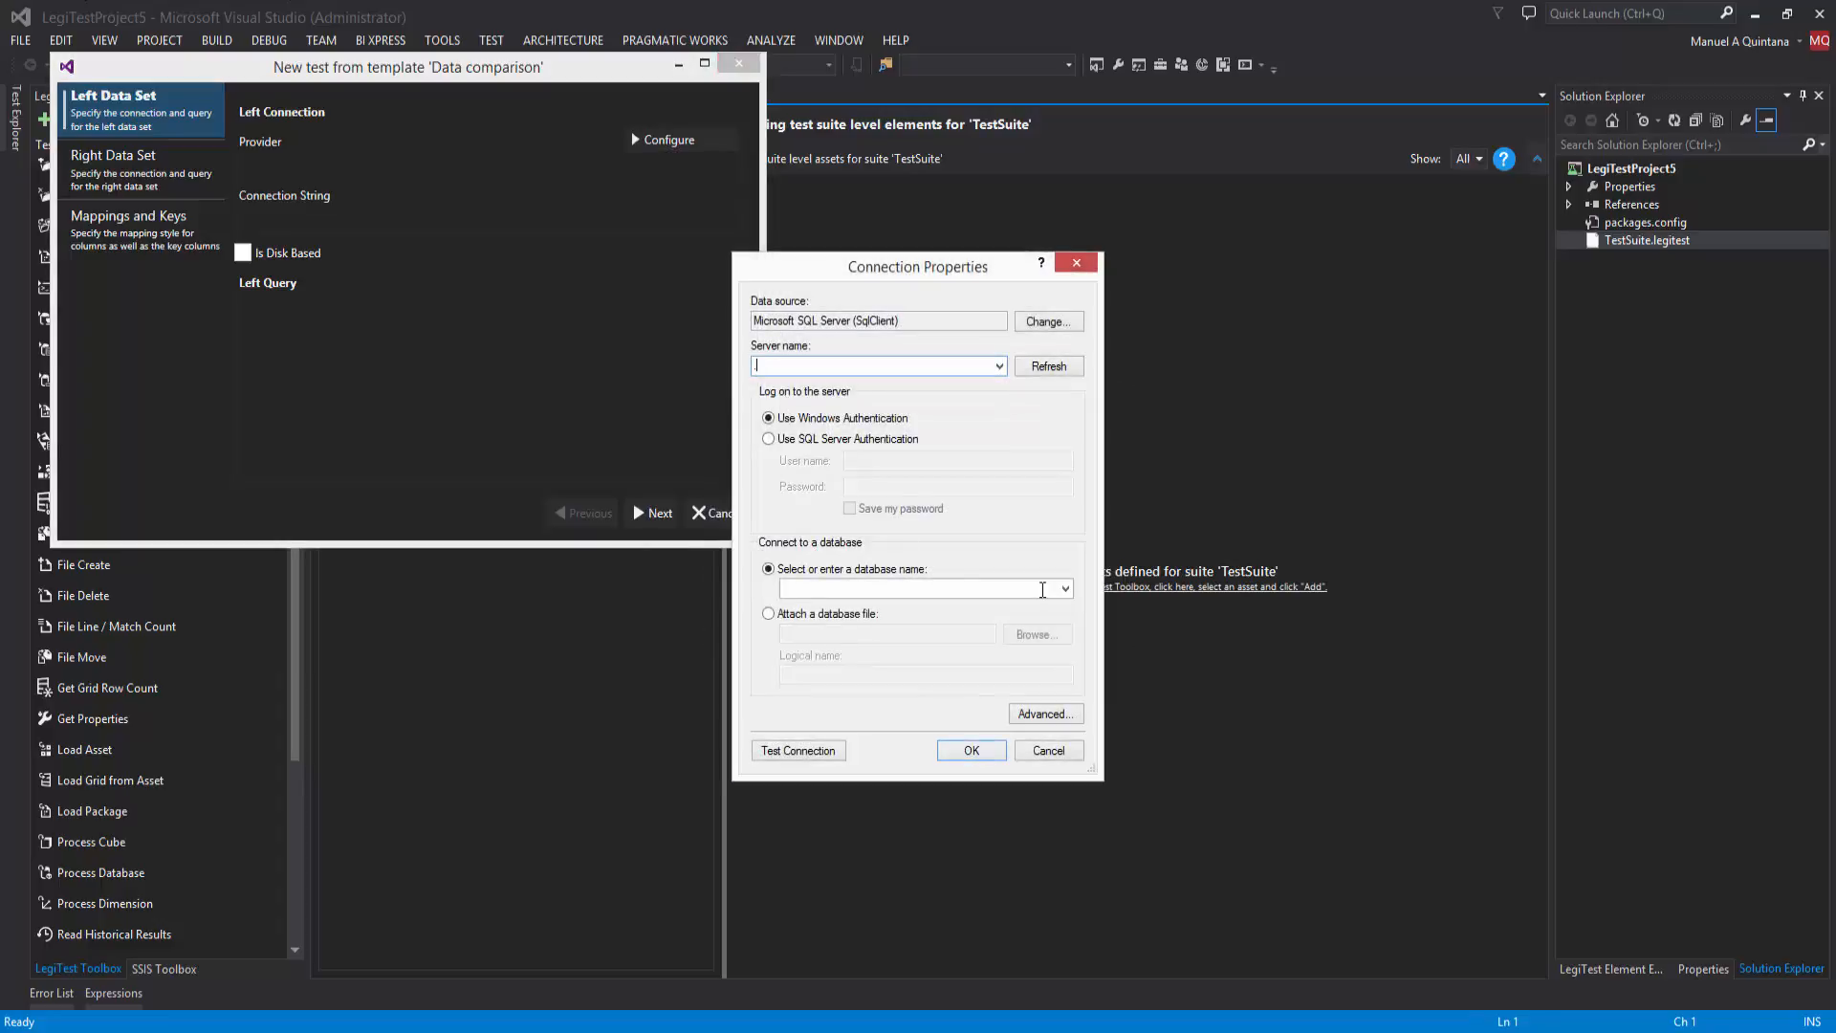
click(1069, 589)
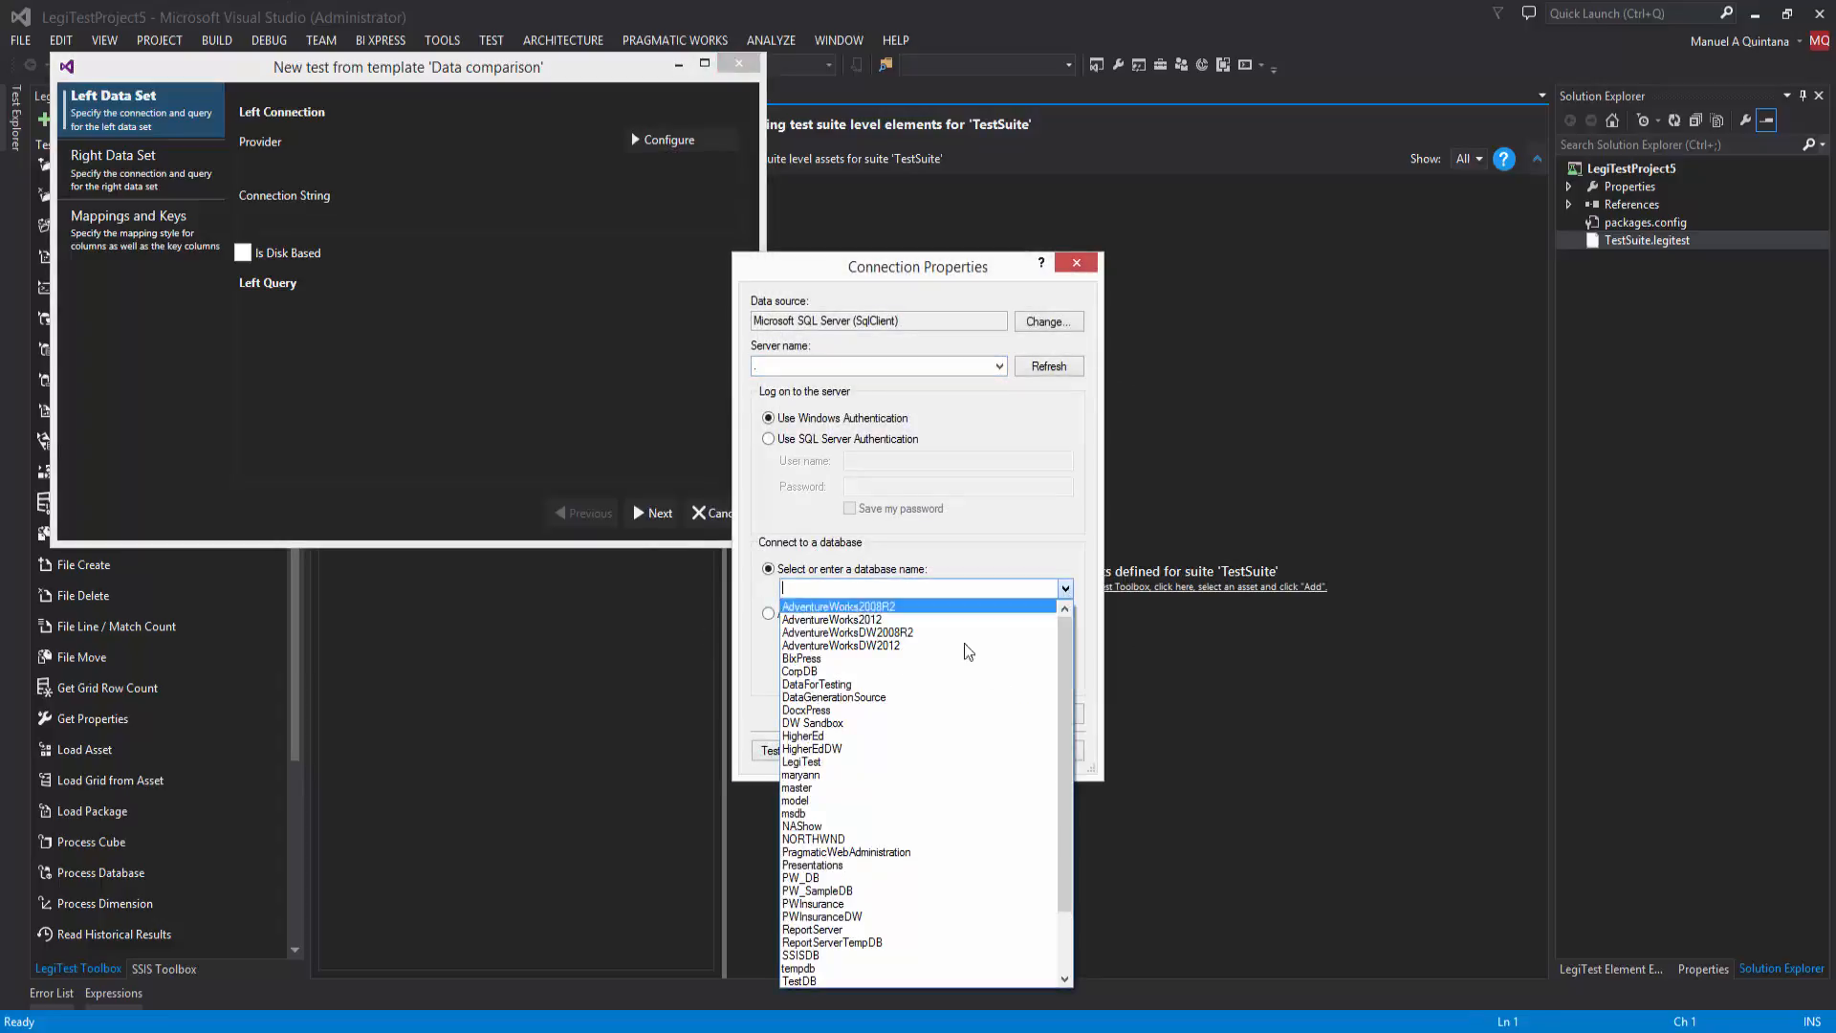
click(844, 738)
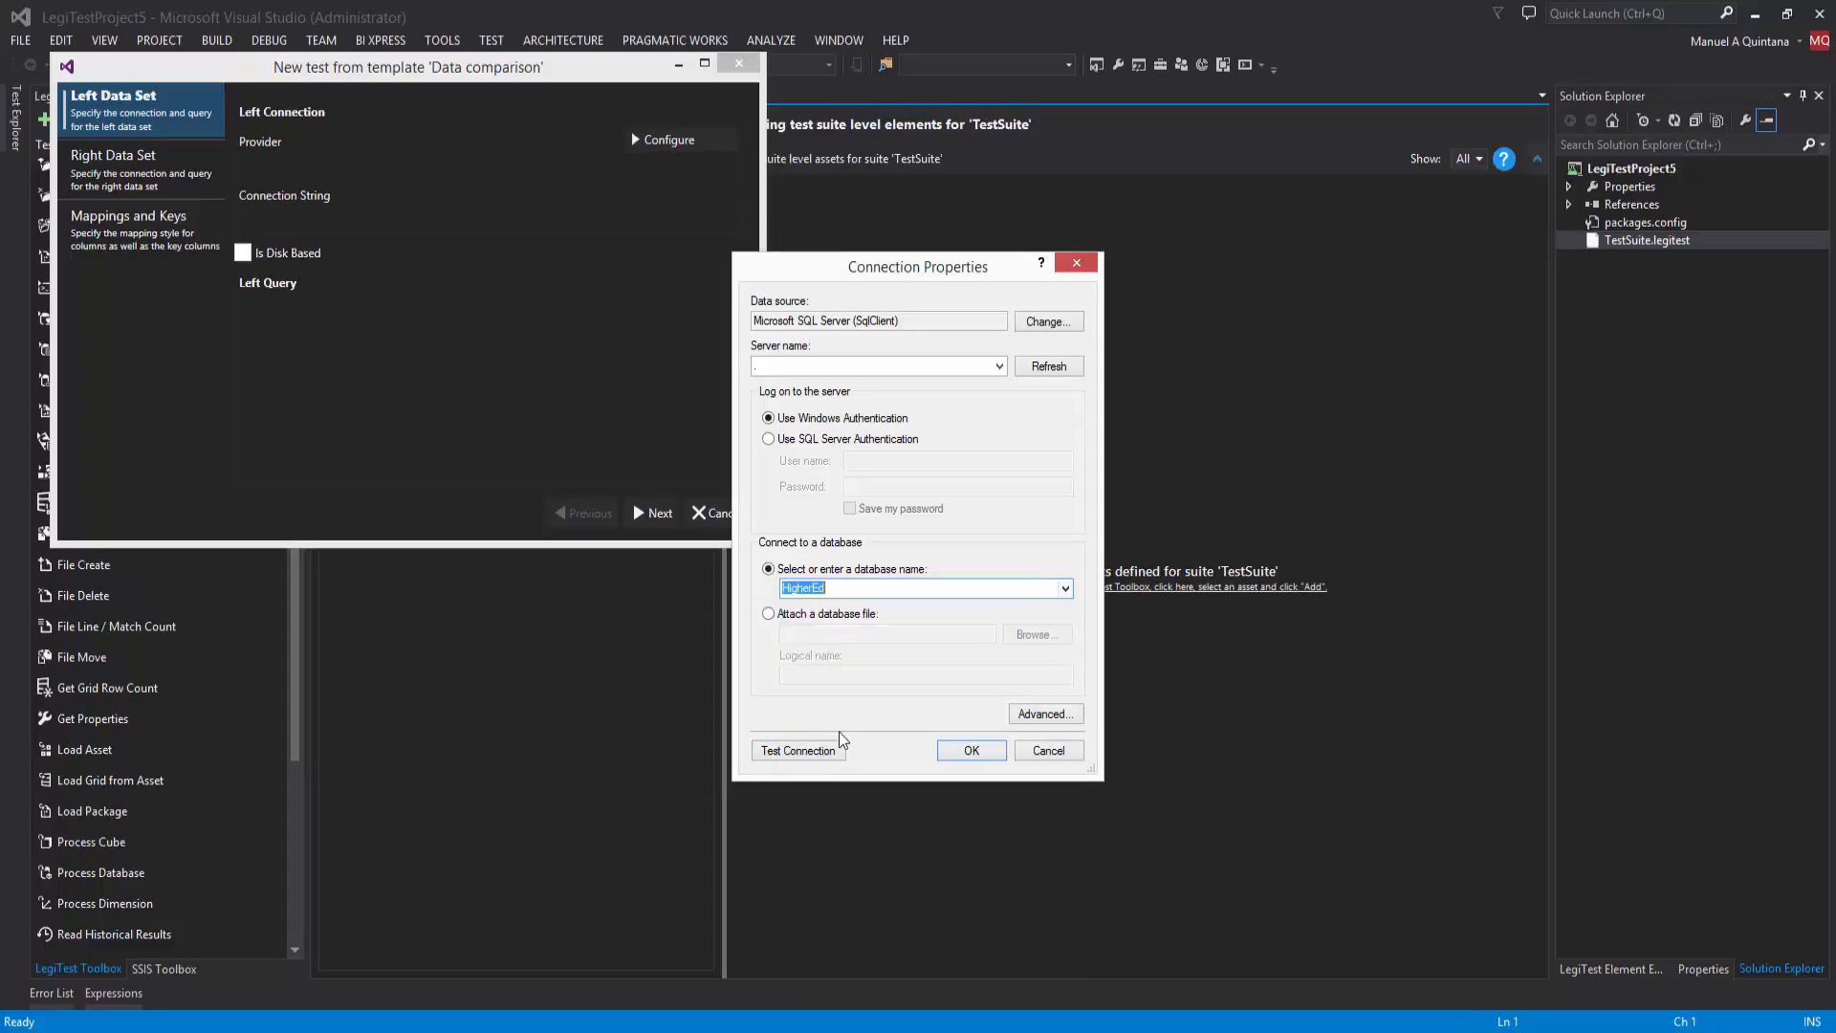
click(982, 757)
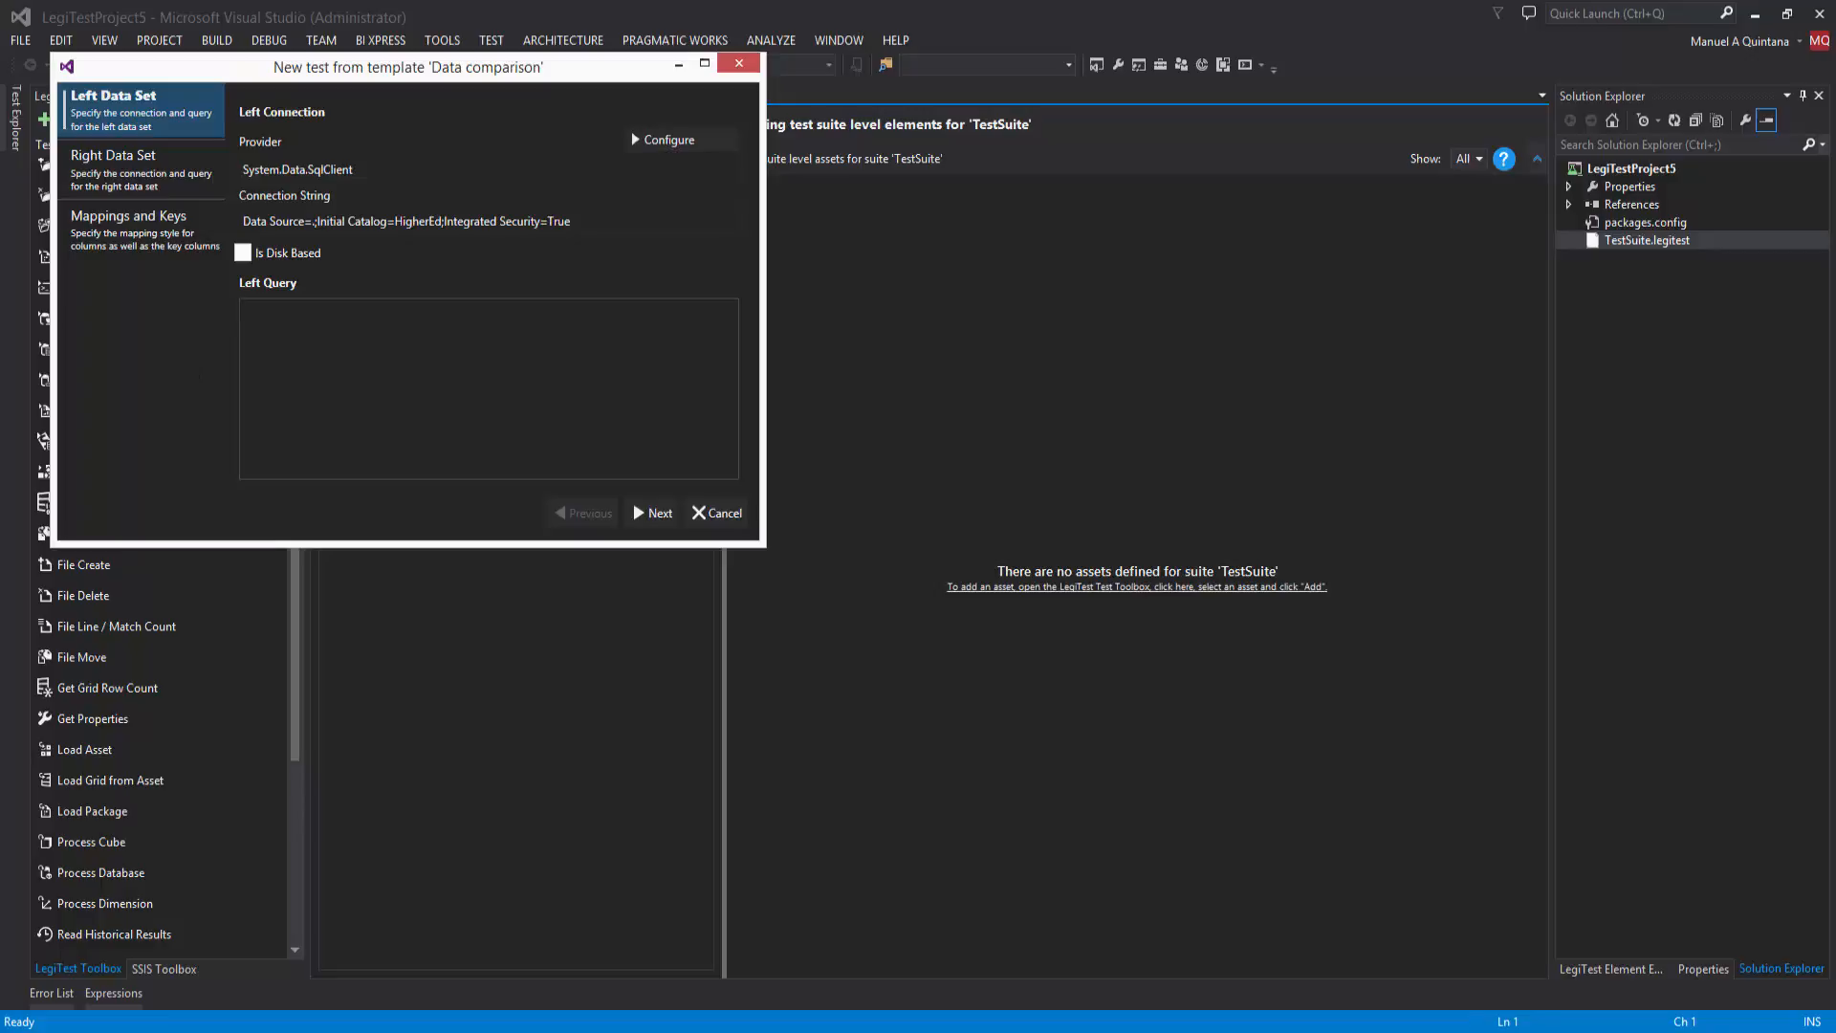
Step: Paste the left query selecting EventID and SUM(Amount) as DonationAmount from Donation, grouped and ordered by EventID
key(alt+Tab)
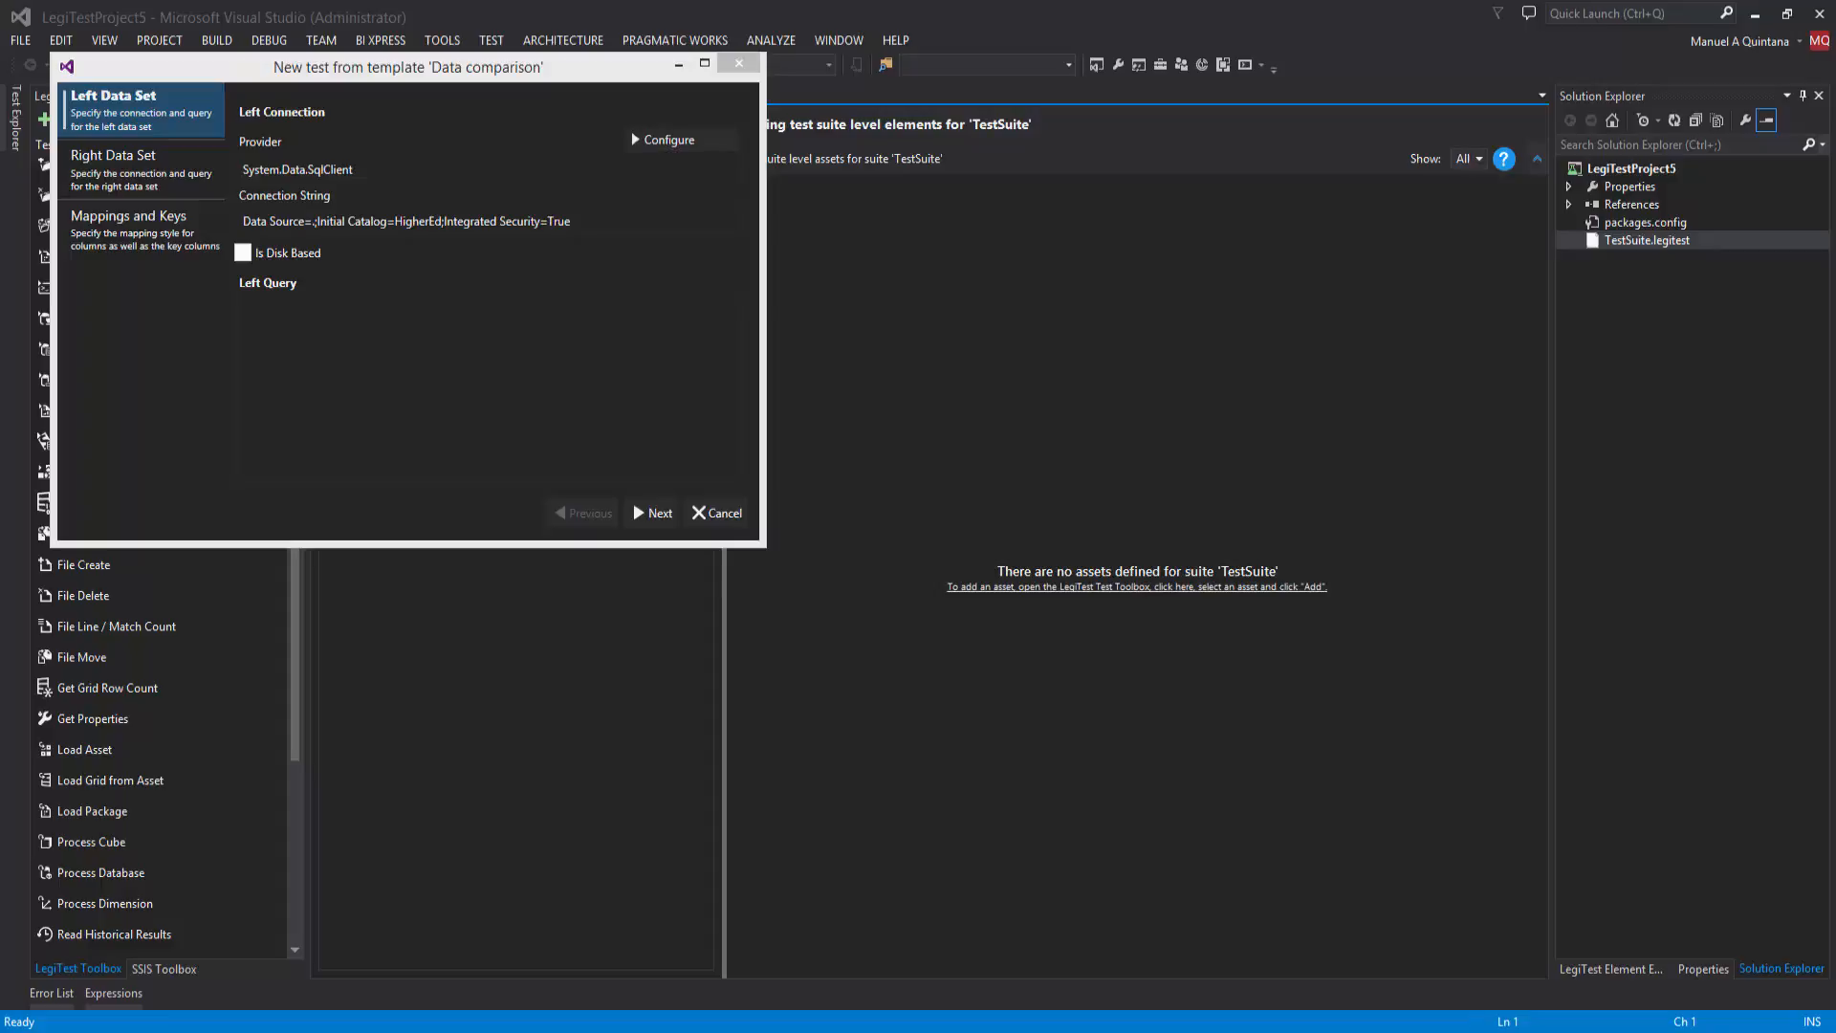
click(302, 357)
text(select EventID, SUM(Amount) as DonationAmount From Donation GROUP BY EventID ORDER BY EventID)
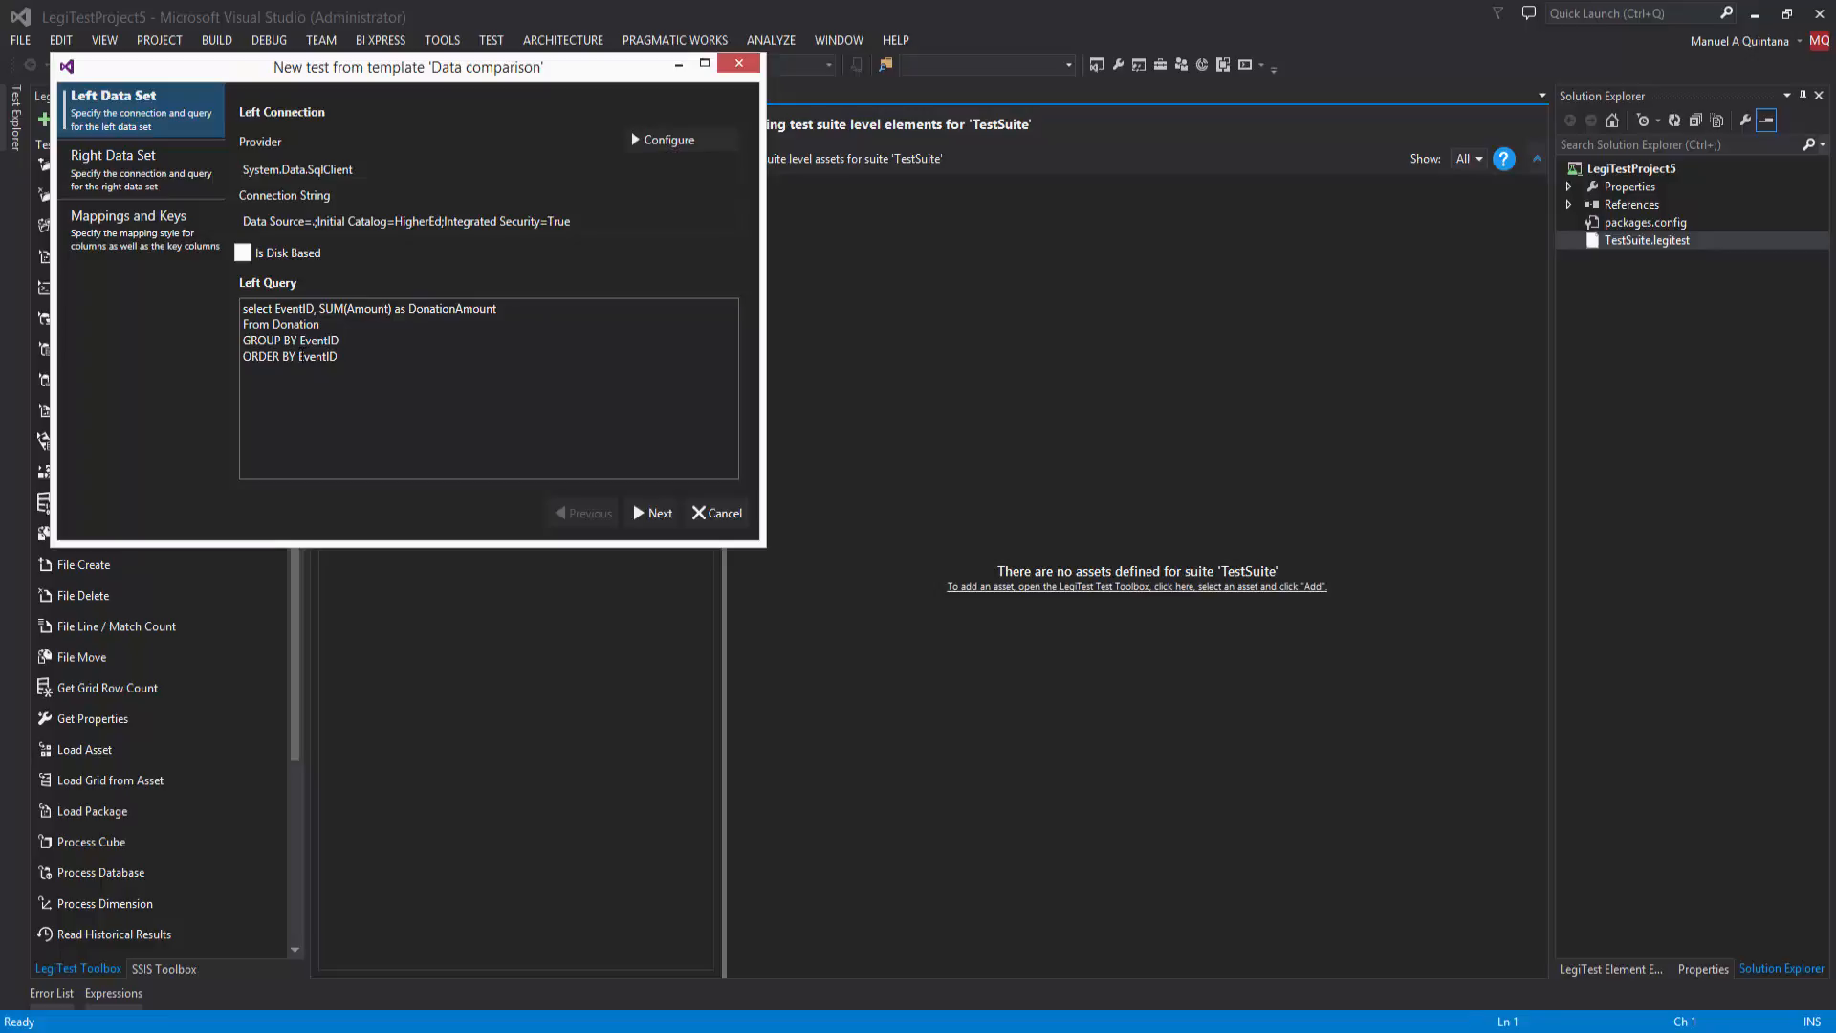
Step: Give the right data set a new Microsoft SQL Server connection with server name "." and database HigherEdDW
click(637, 510)
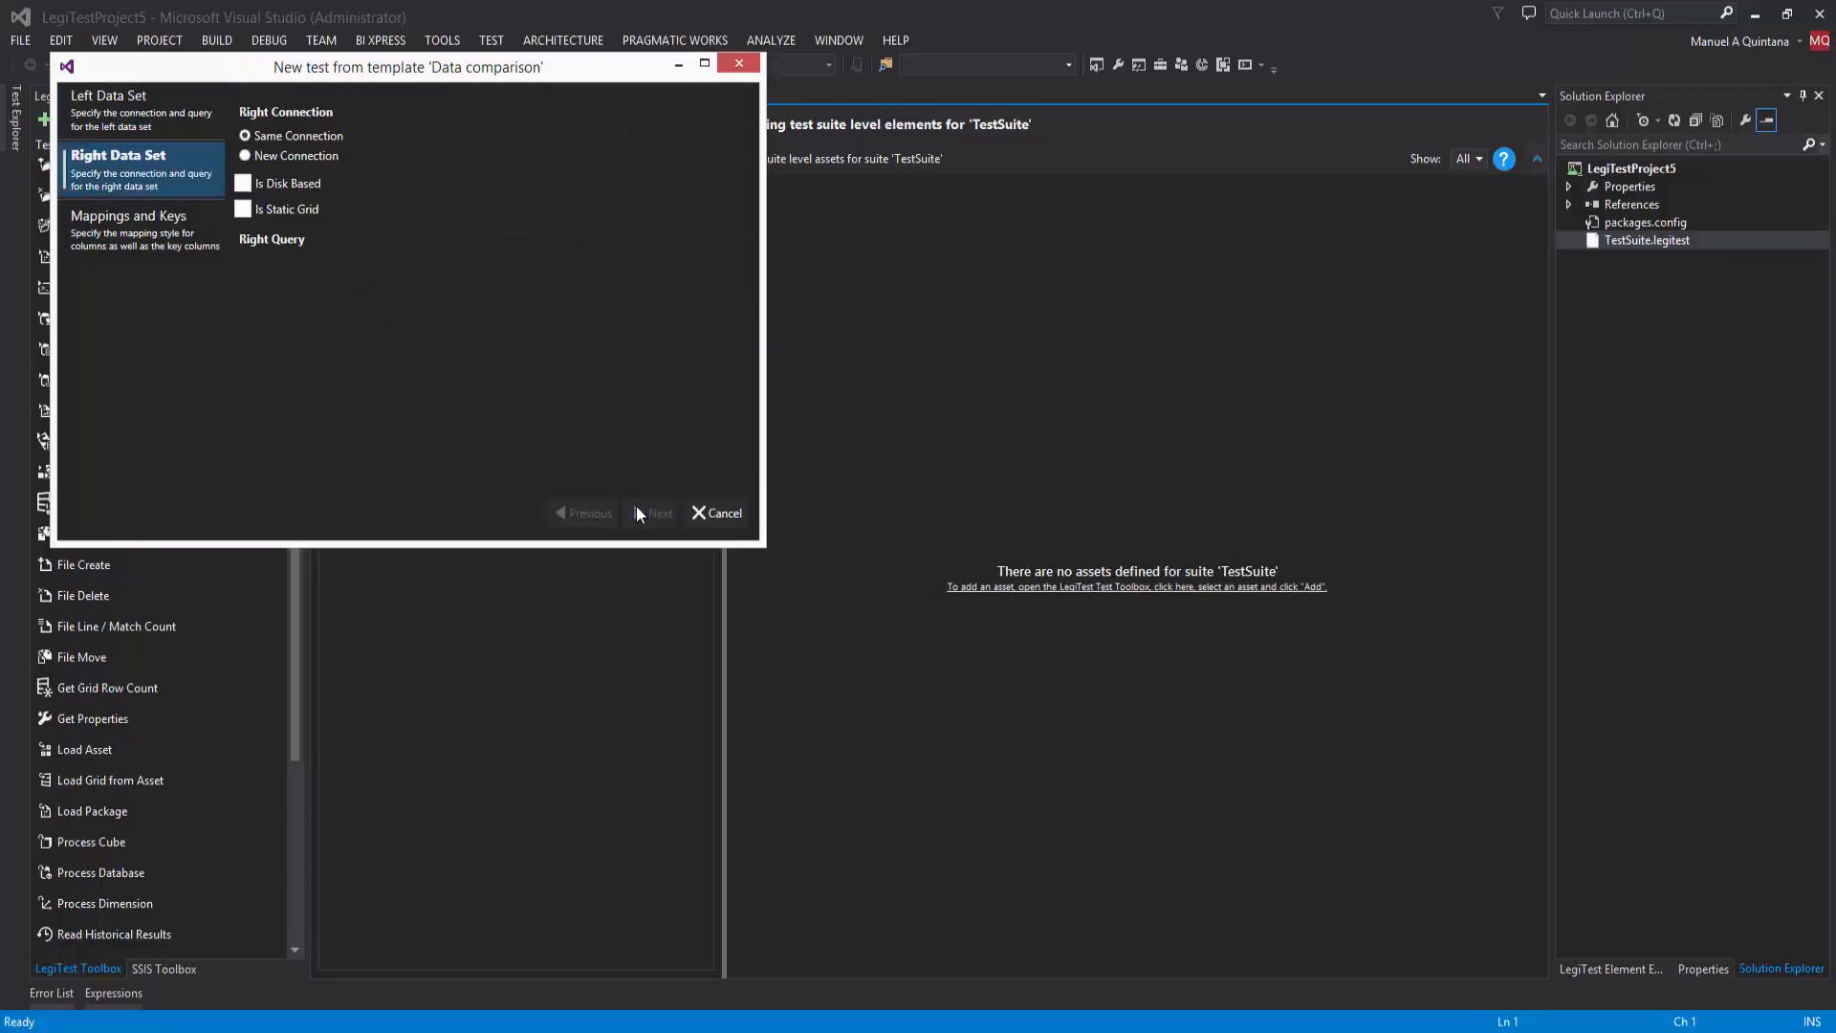
click(266, 157)
click(665, 140)
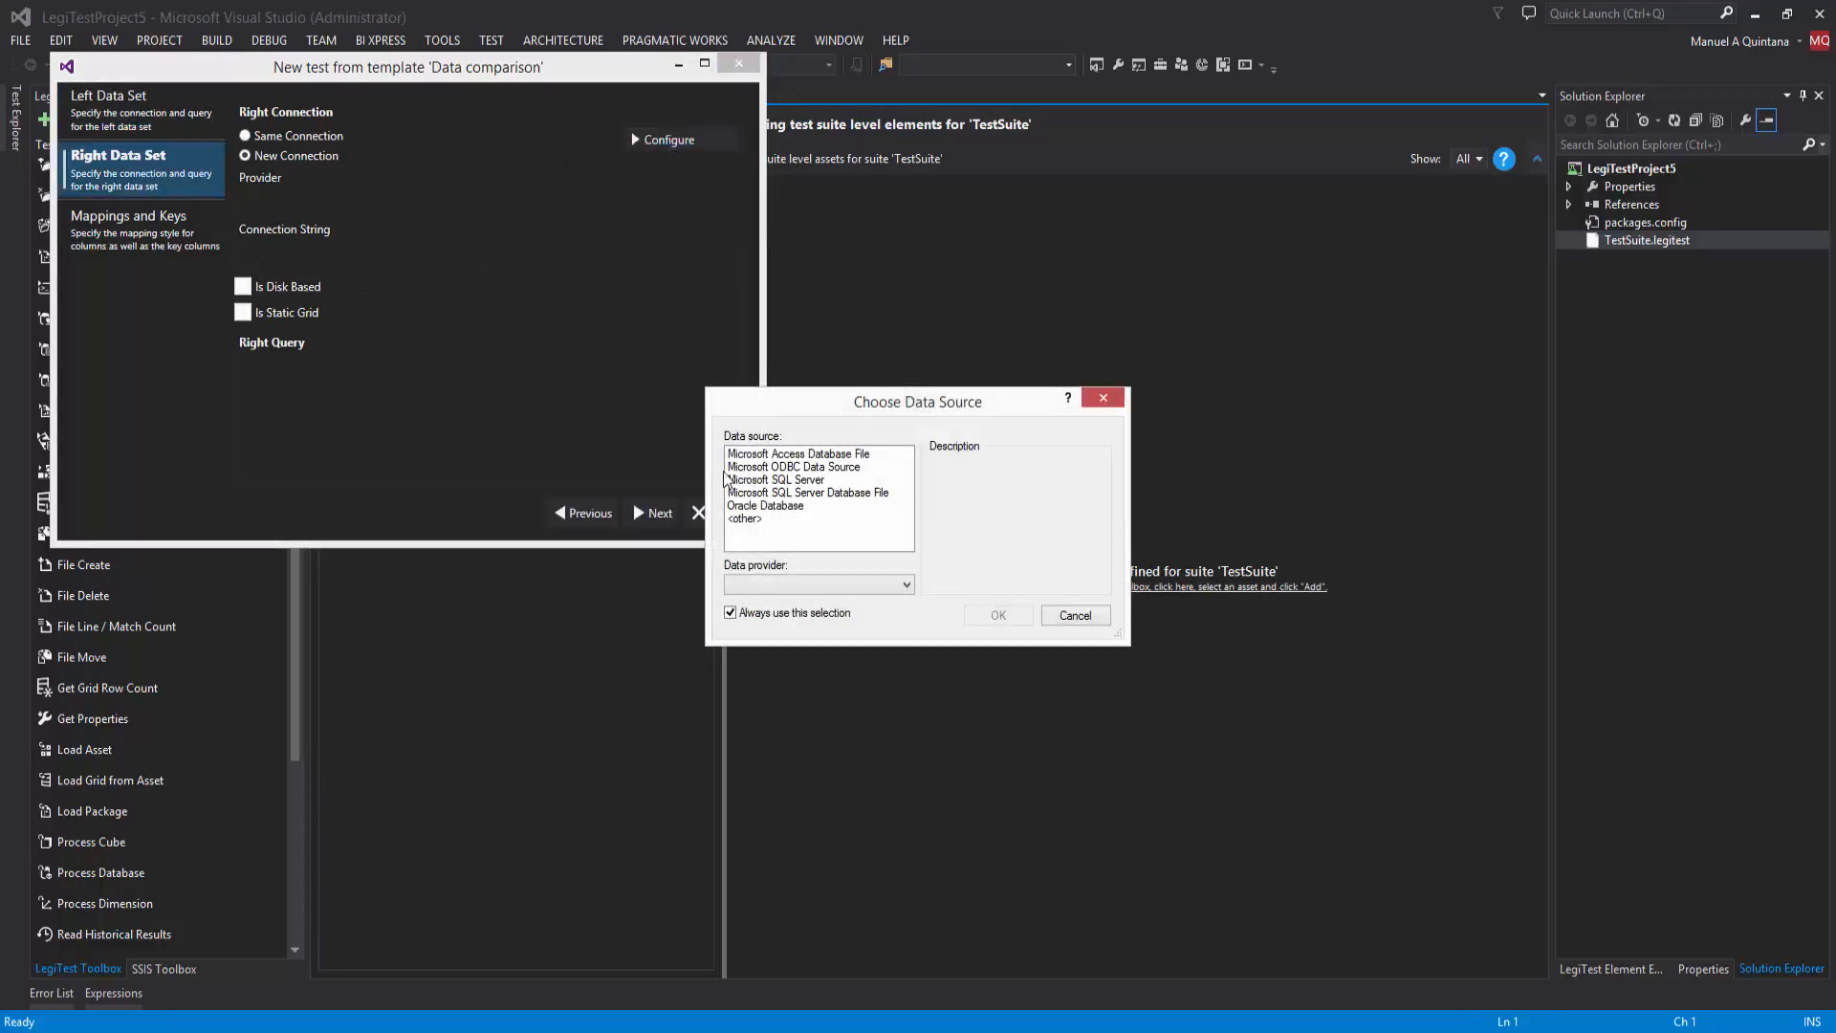
click(766, 479)
click(994, 615)
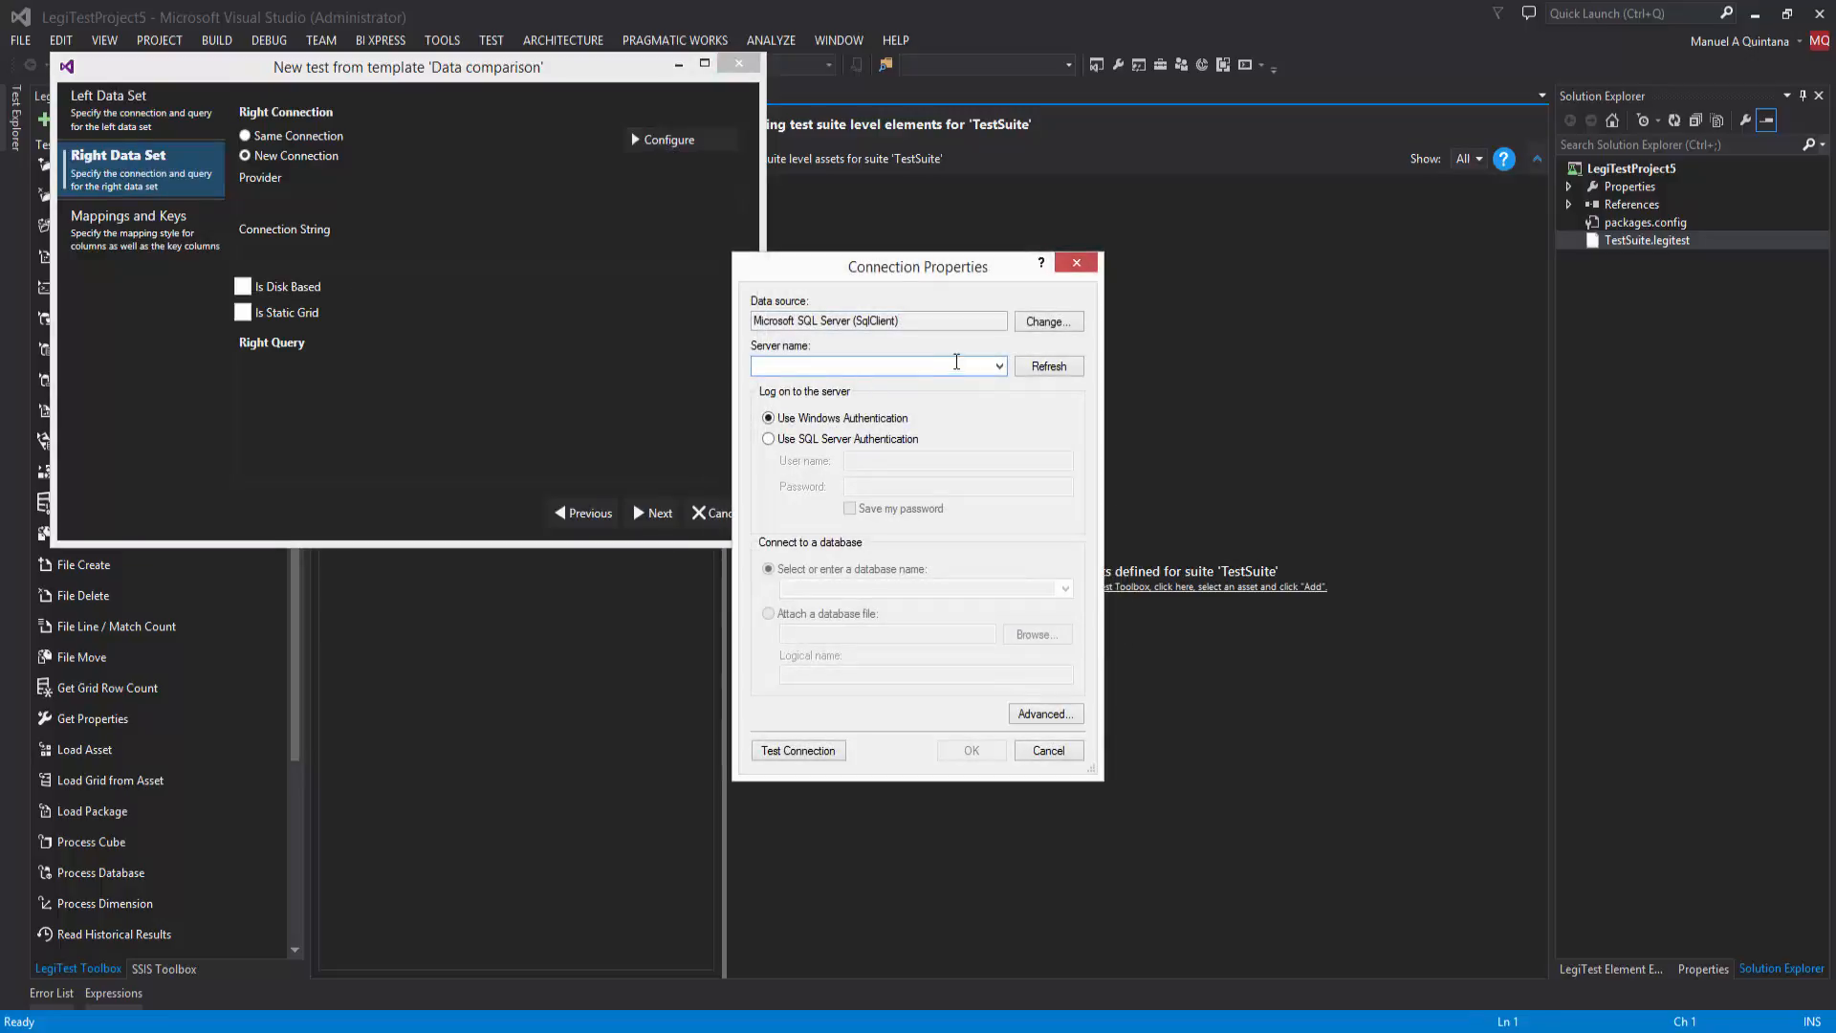
click(999, 370)
click(999, 370)
text(.)
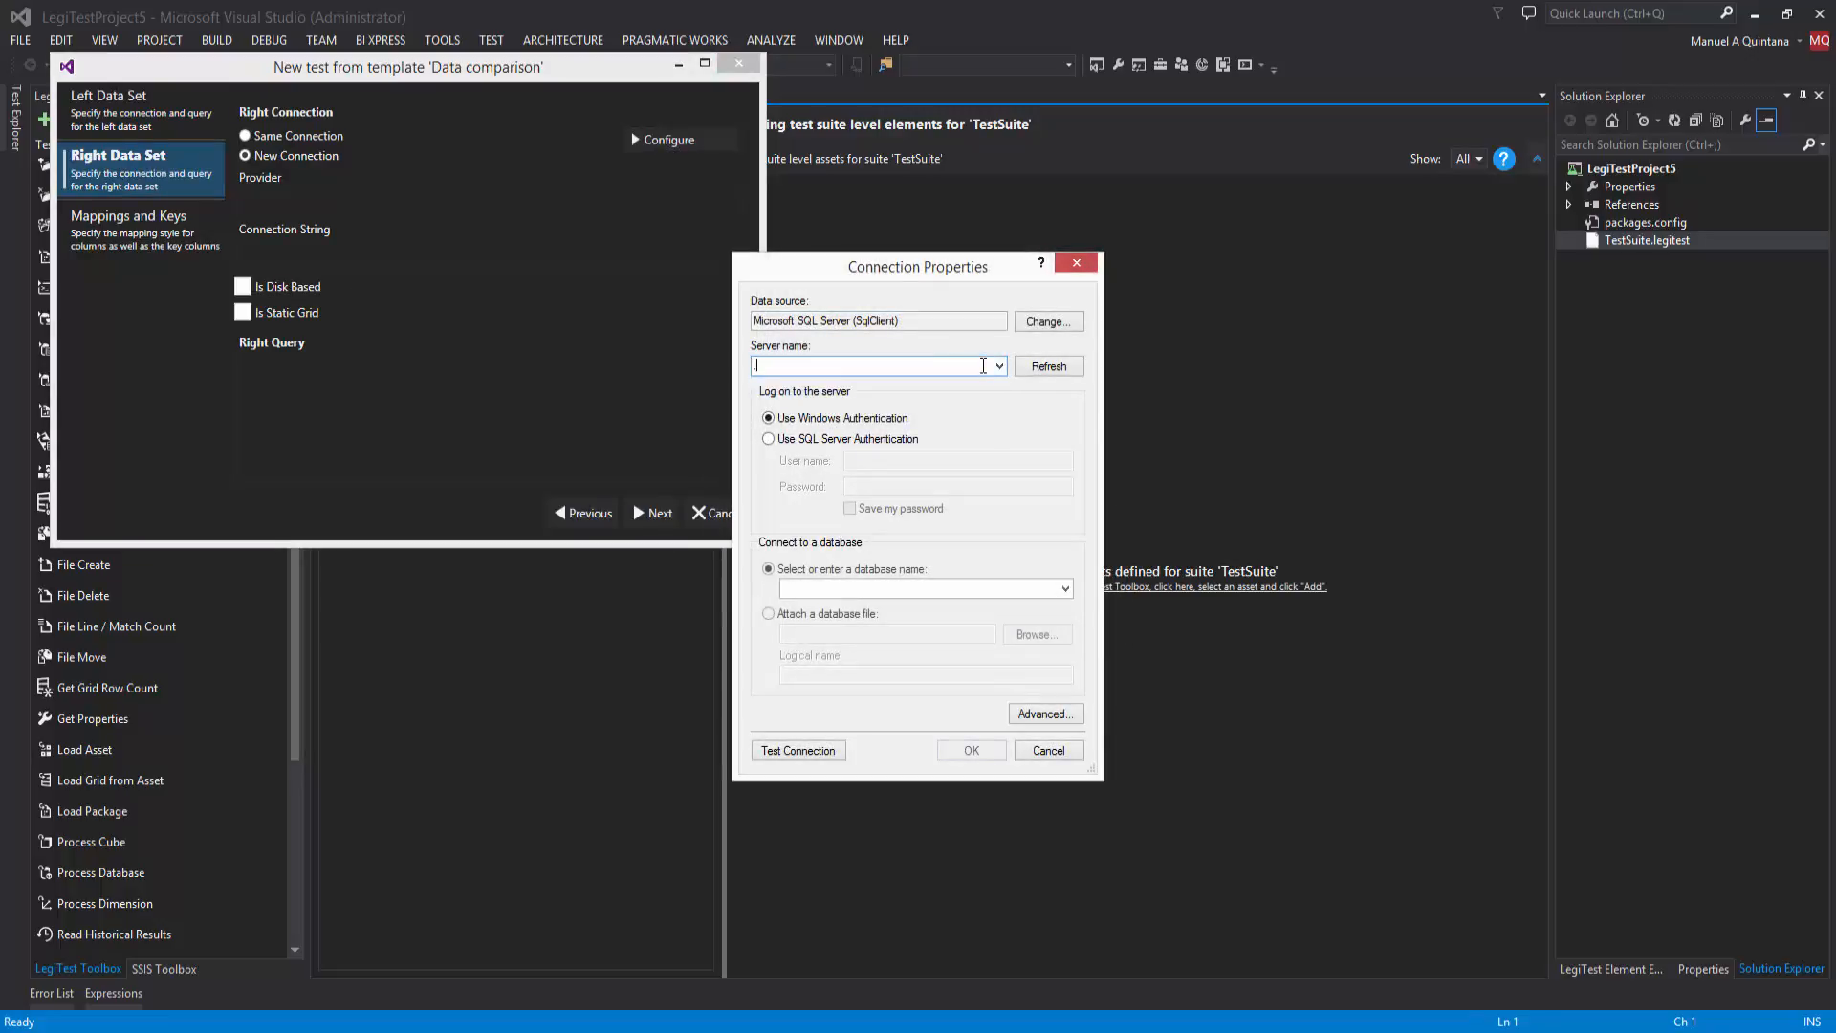
click(1064, 588)
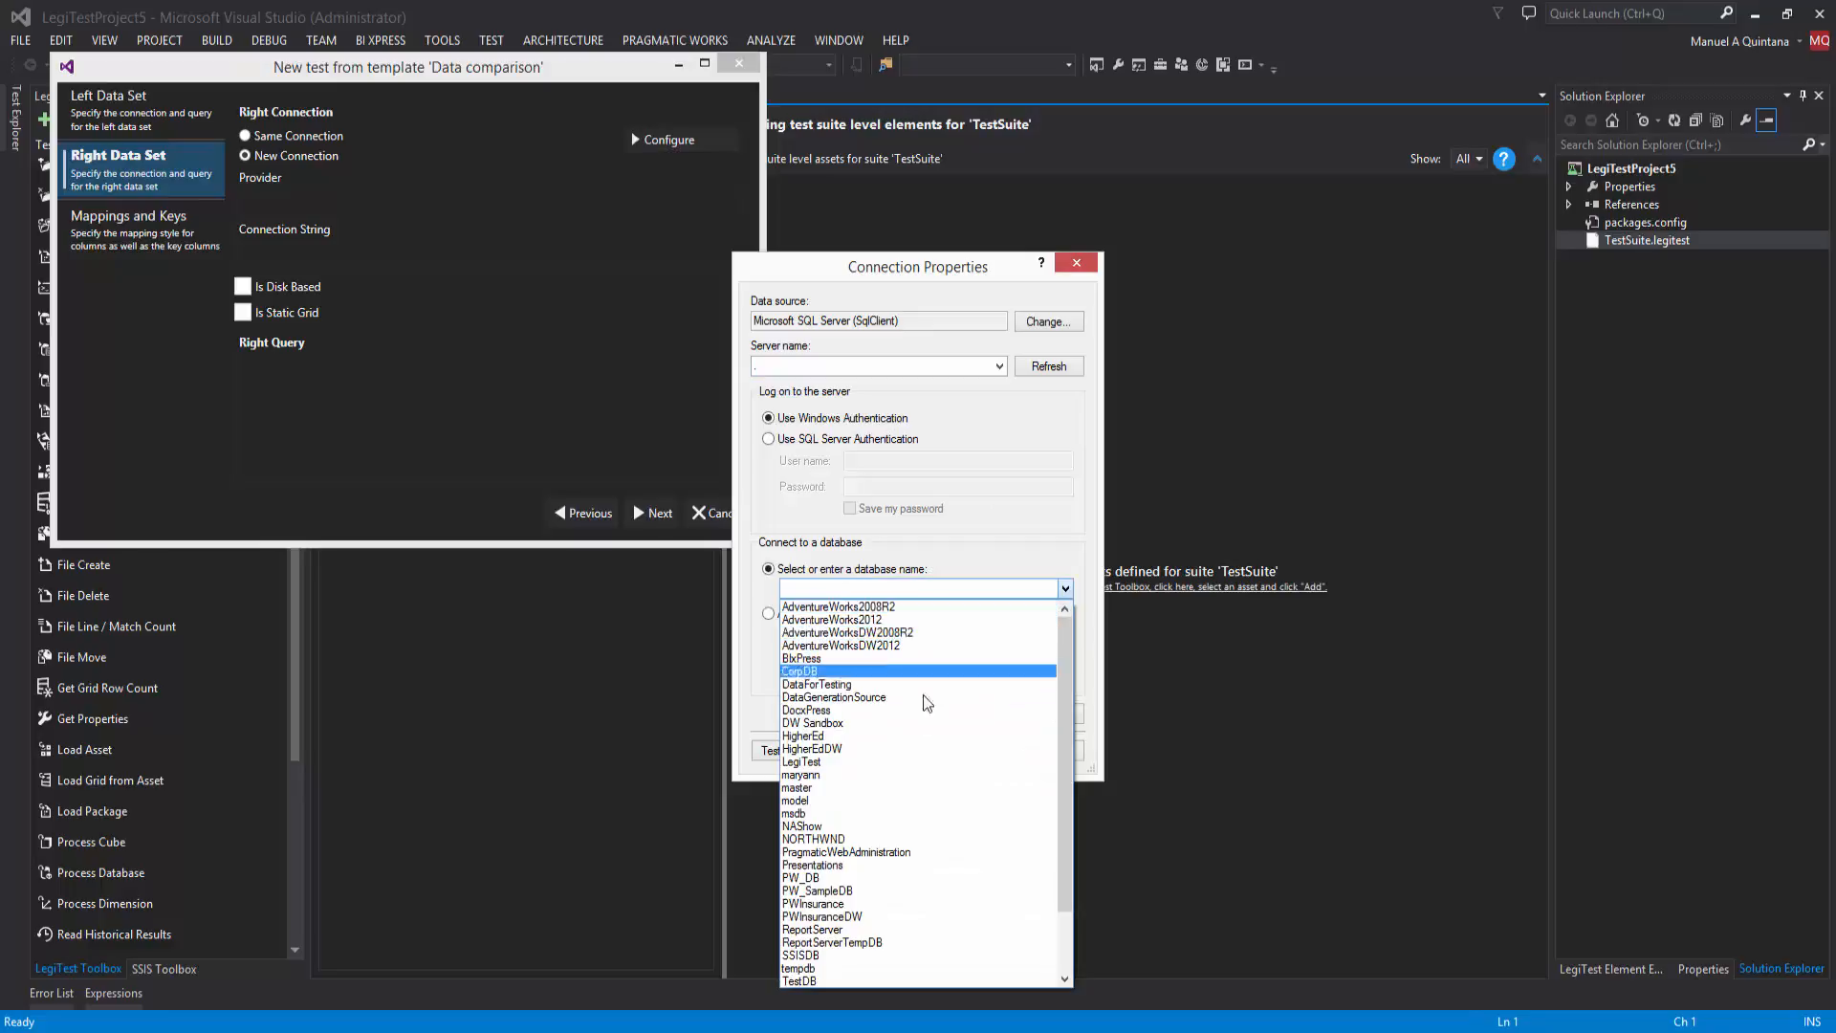
click(951, 748)
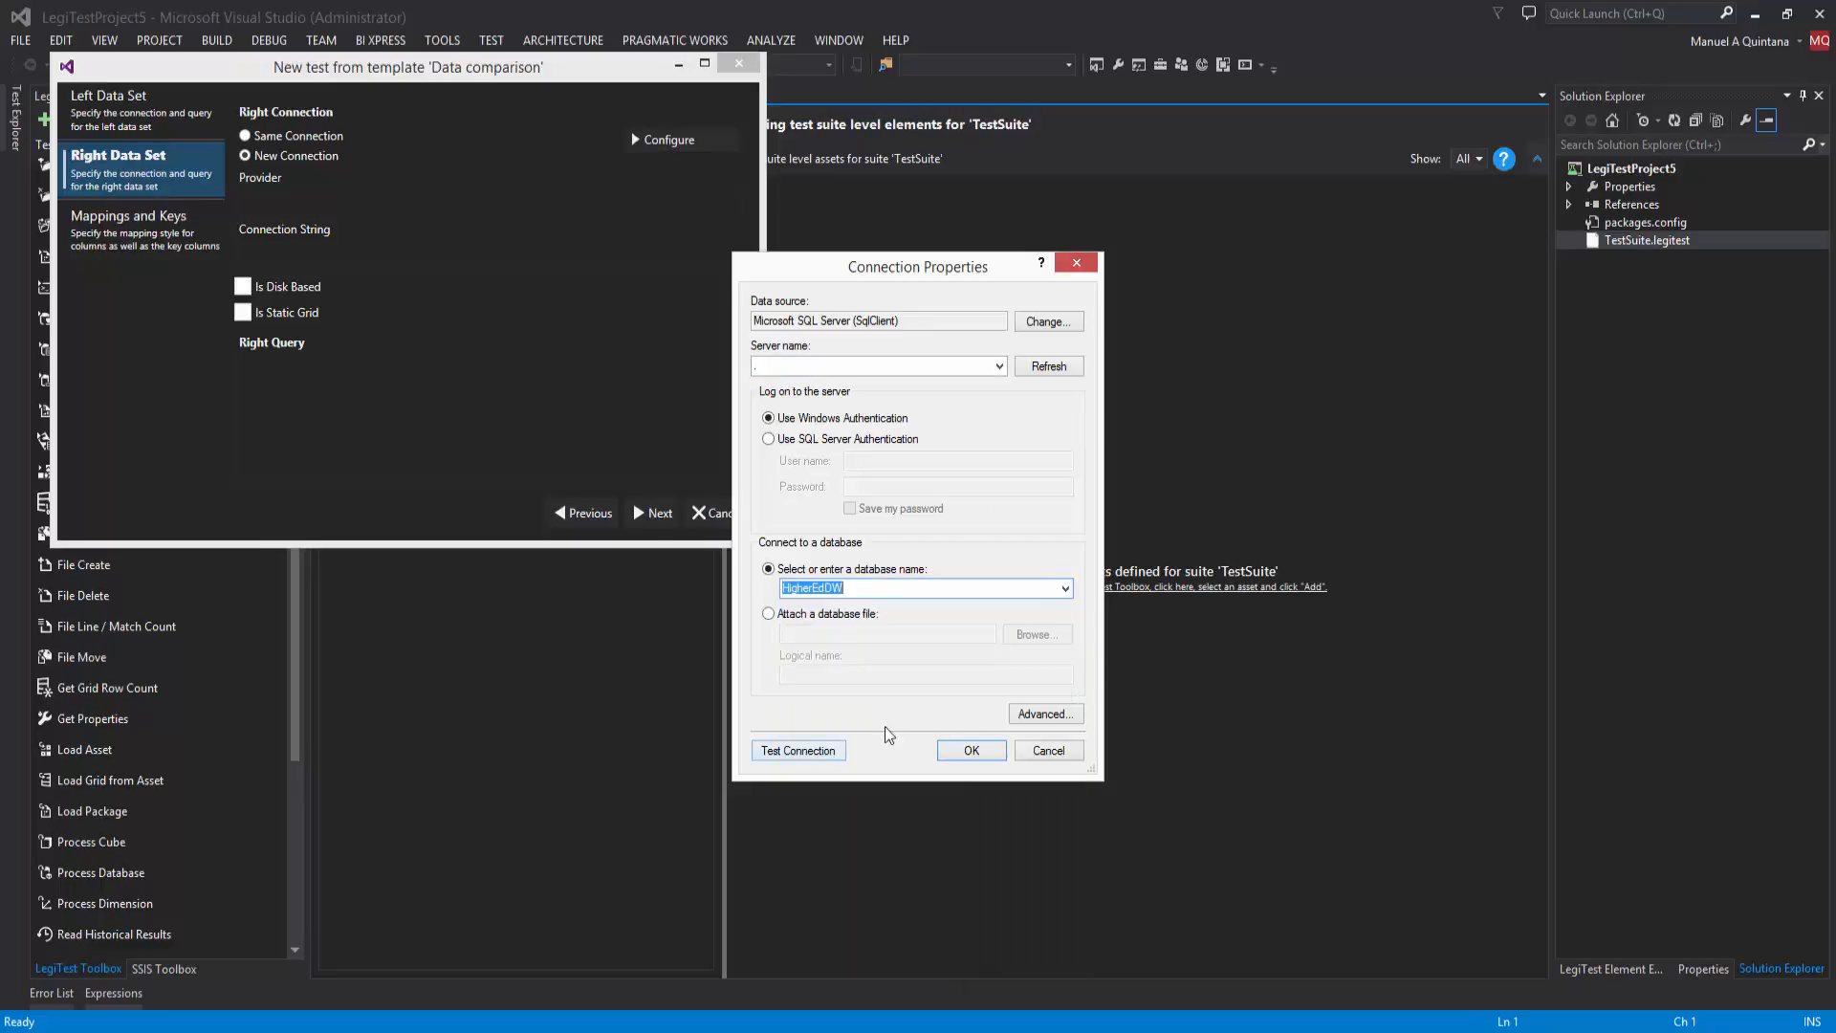
click(968, 749)
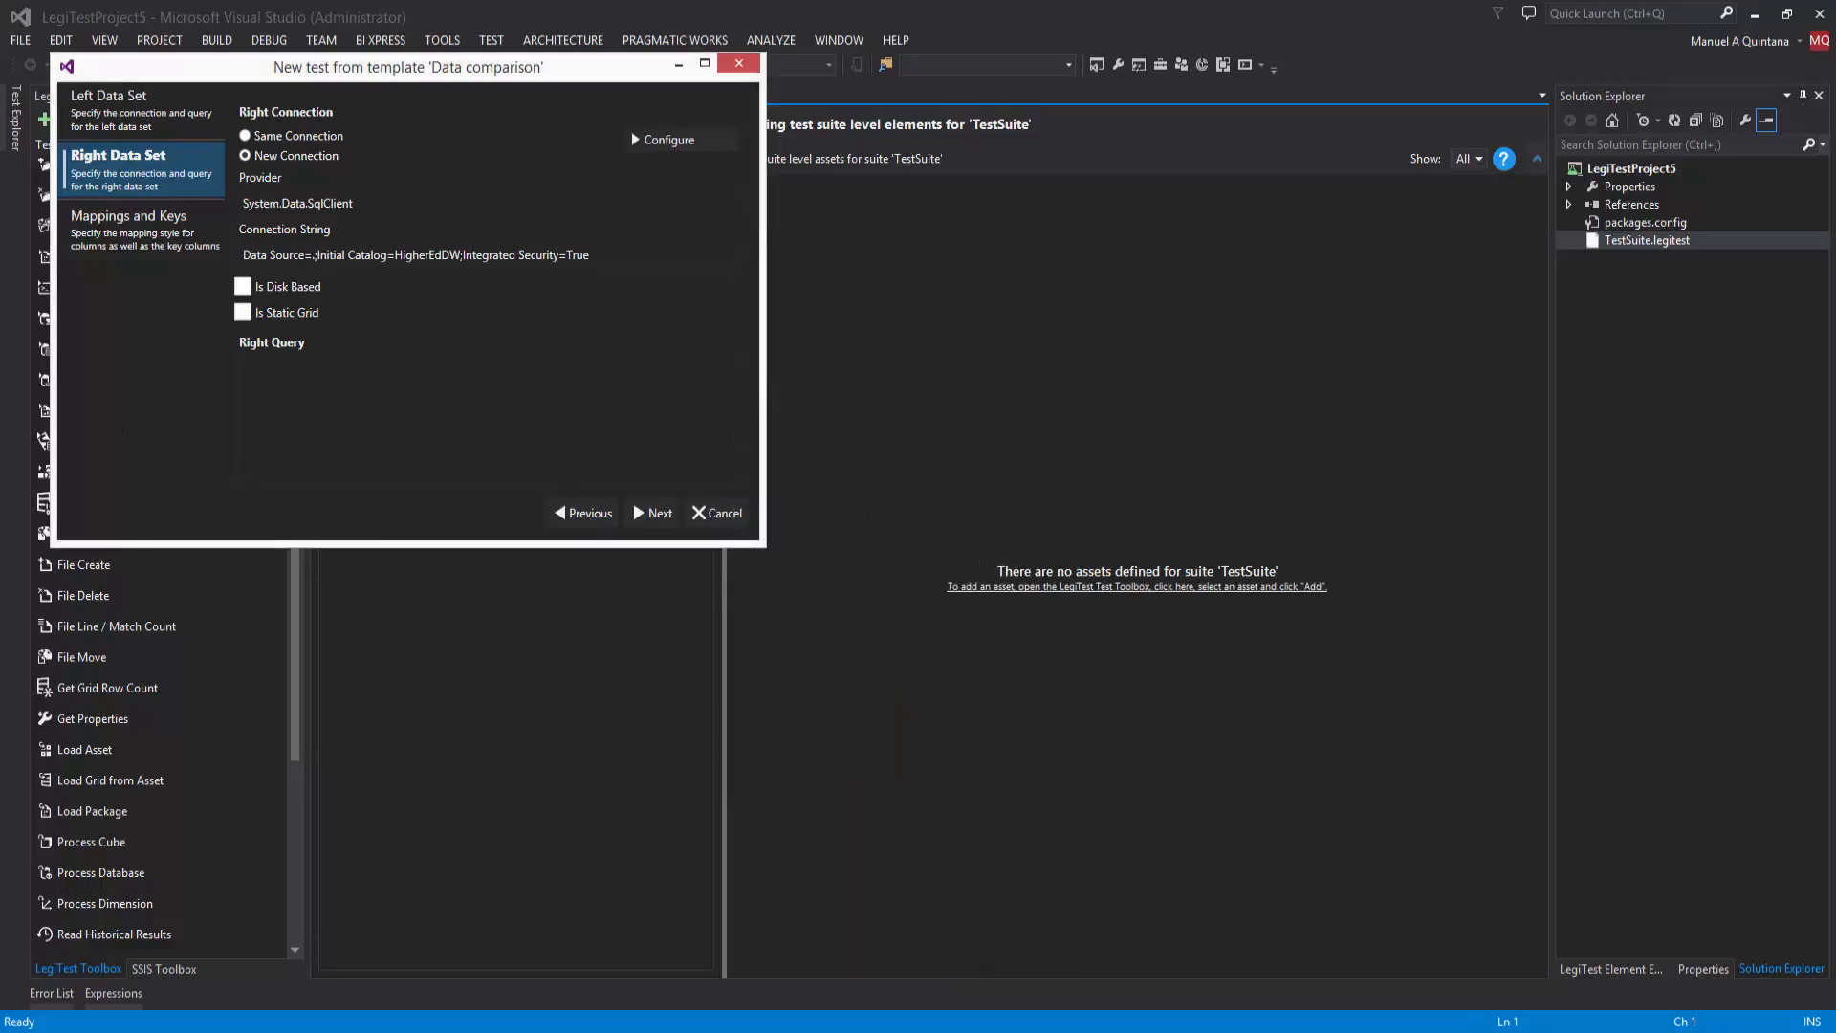
Step: Paste the right query summing Donation_Amount per Event_AK from Fact_Donations joined to Dim_Event, ordered by EventID
key(alt+Tab)
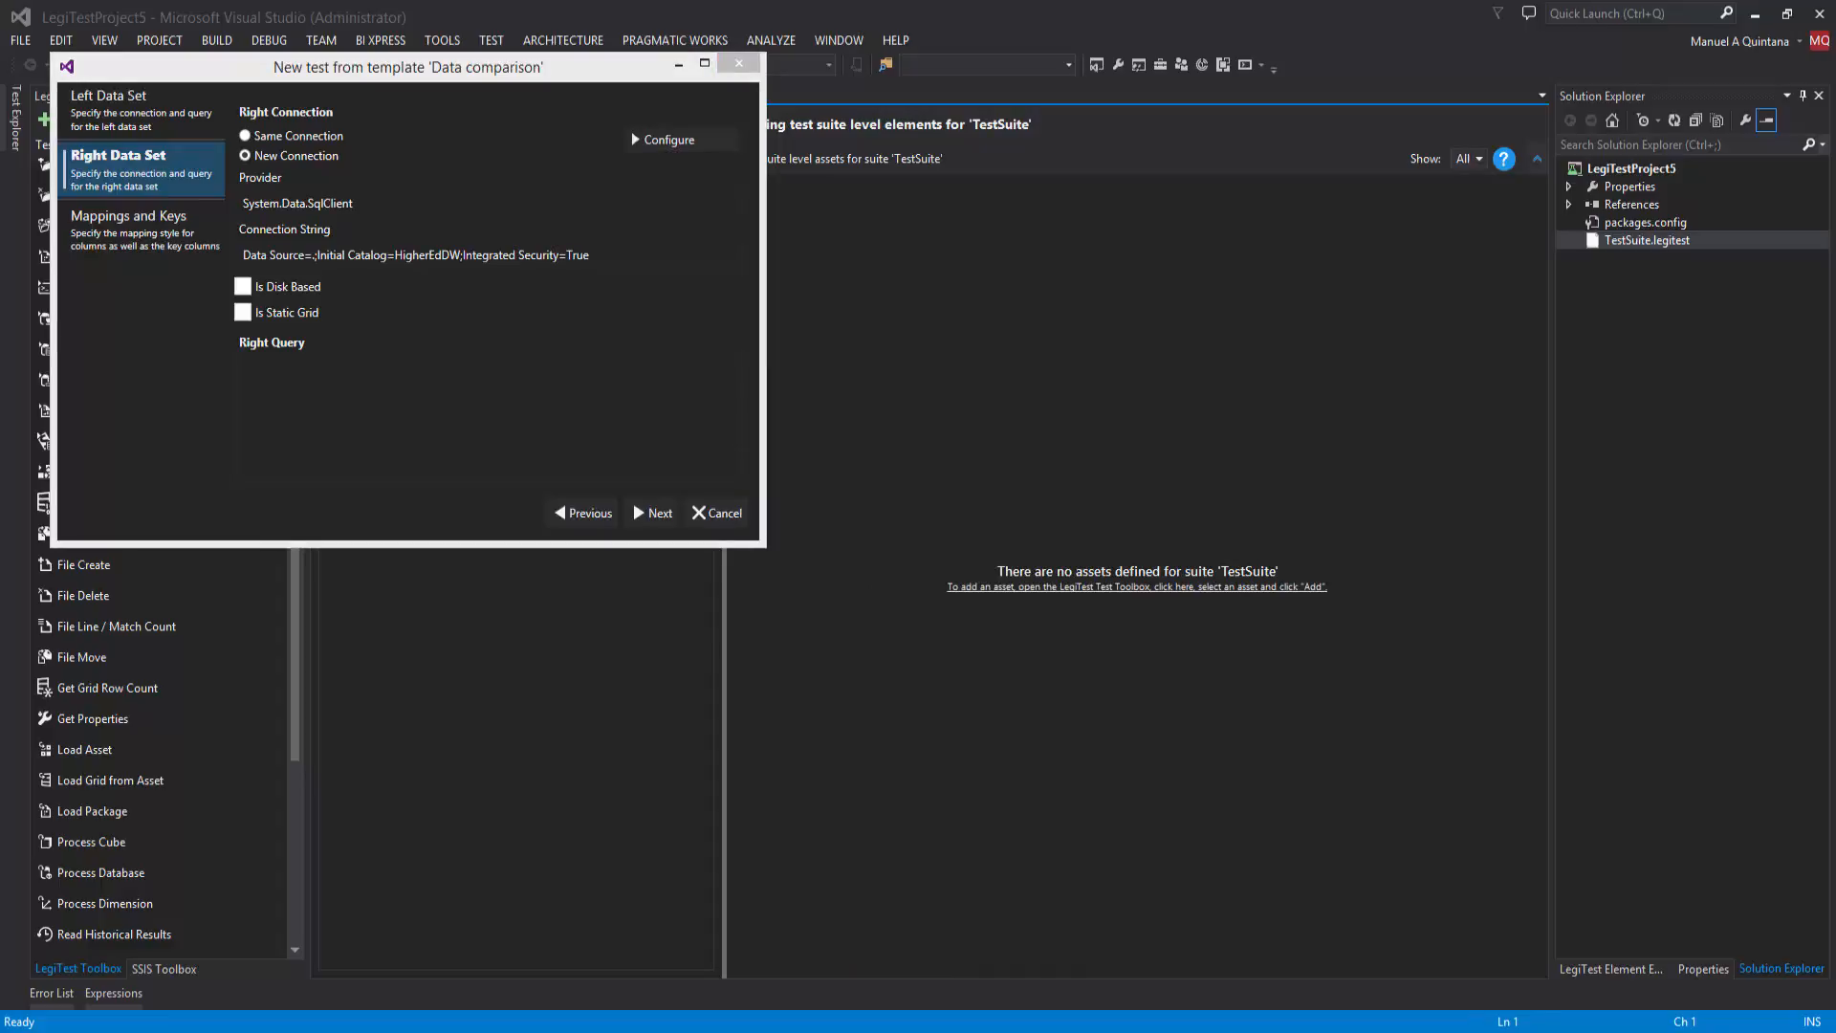
key(alt+Tab)
text(SELECT e.Event_AK as EventID, SUM(Donation_Amount) DonationAmount FROM [dbo].[Fact_Donations] f INNER JOIN Dim_Event e 	ON f.Event_SK = e.Event_SK GROUP BY e.Event_AK ORDER BY EventID)
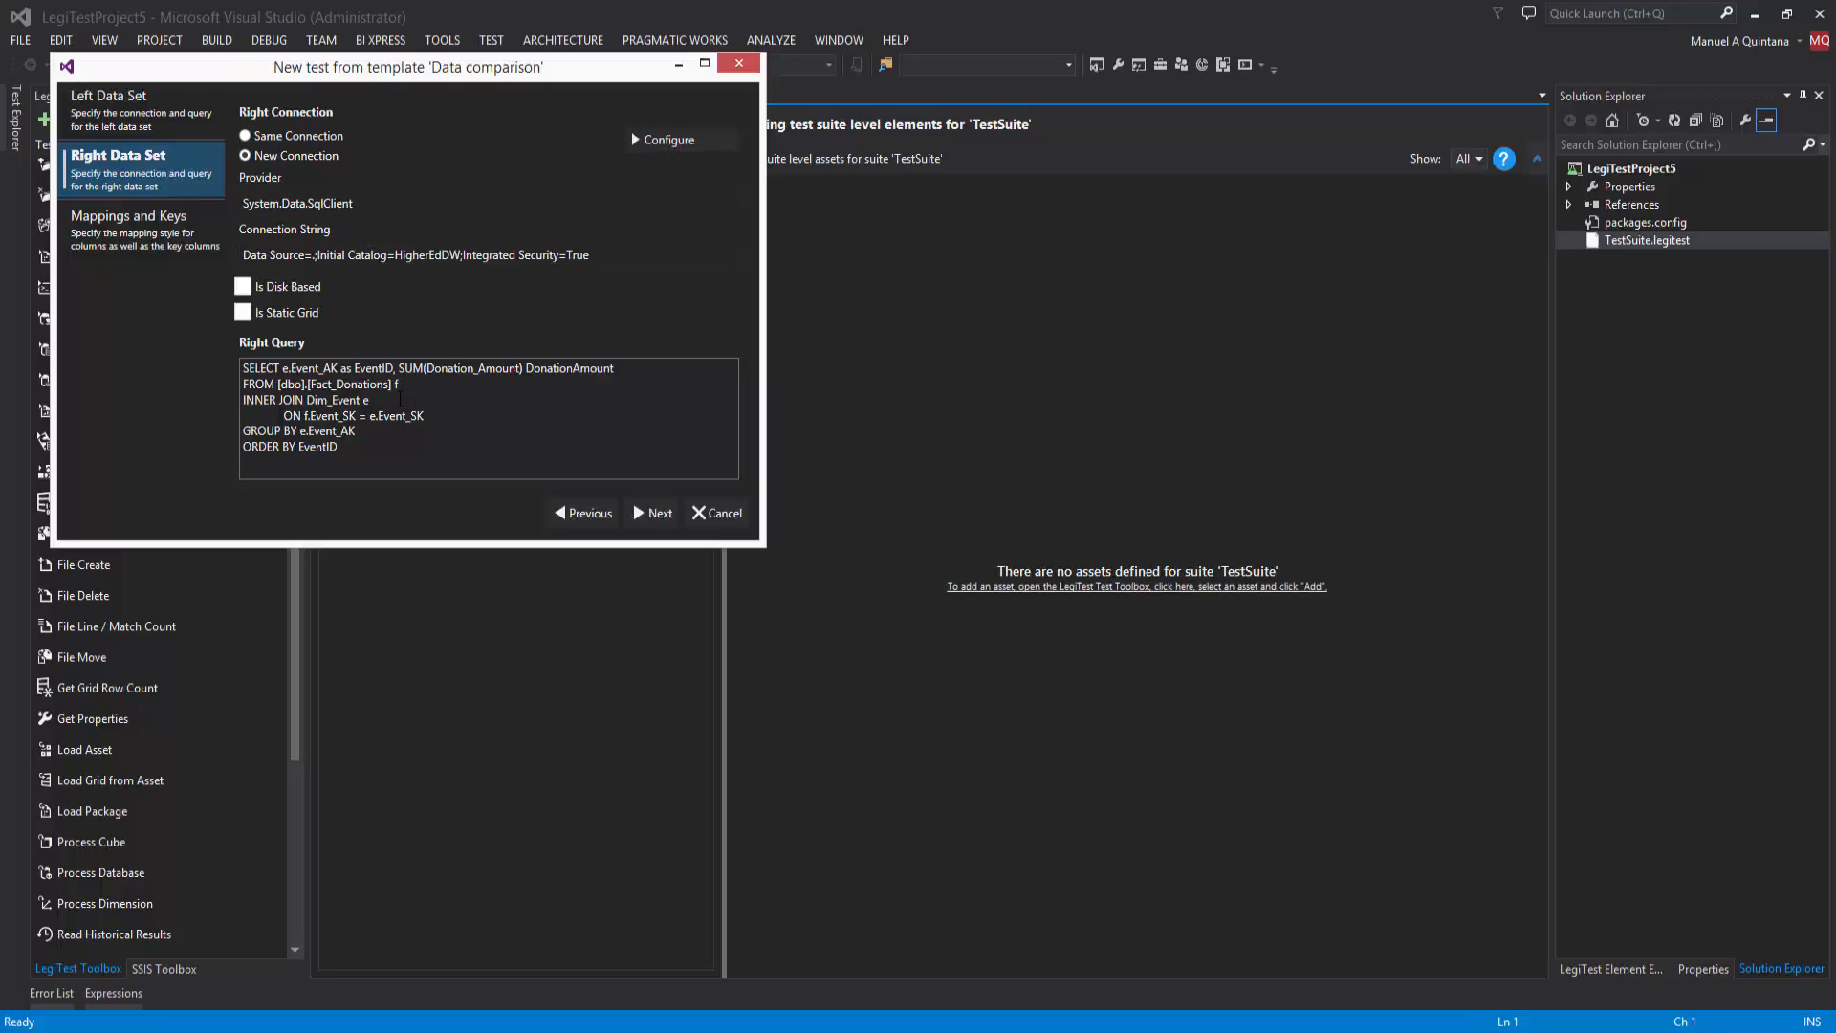
Step: Mark EventID as the key column for the comparison and finish the test template
click(646, 522)
click(246, 180)
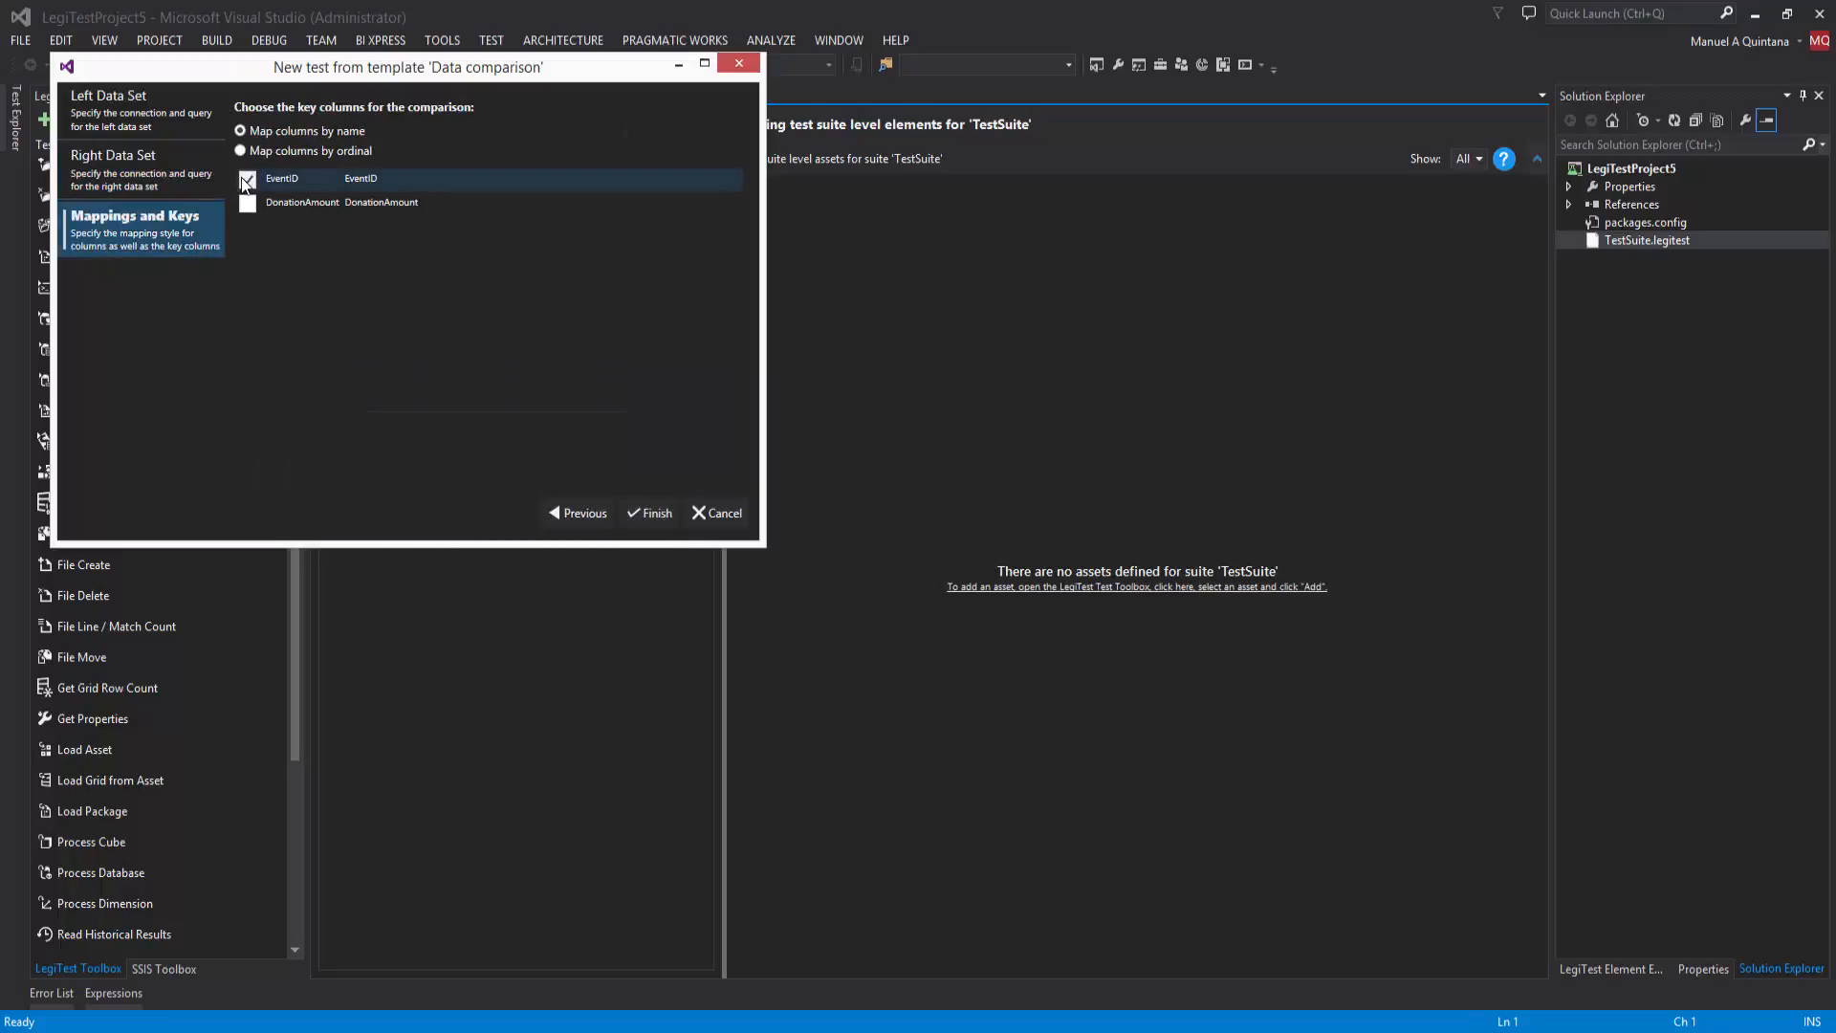
click(641, 514)
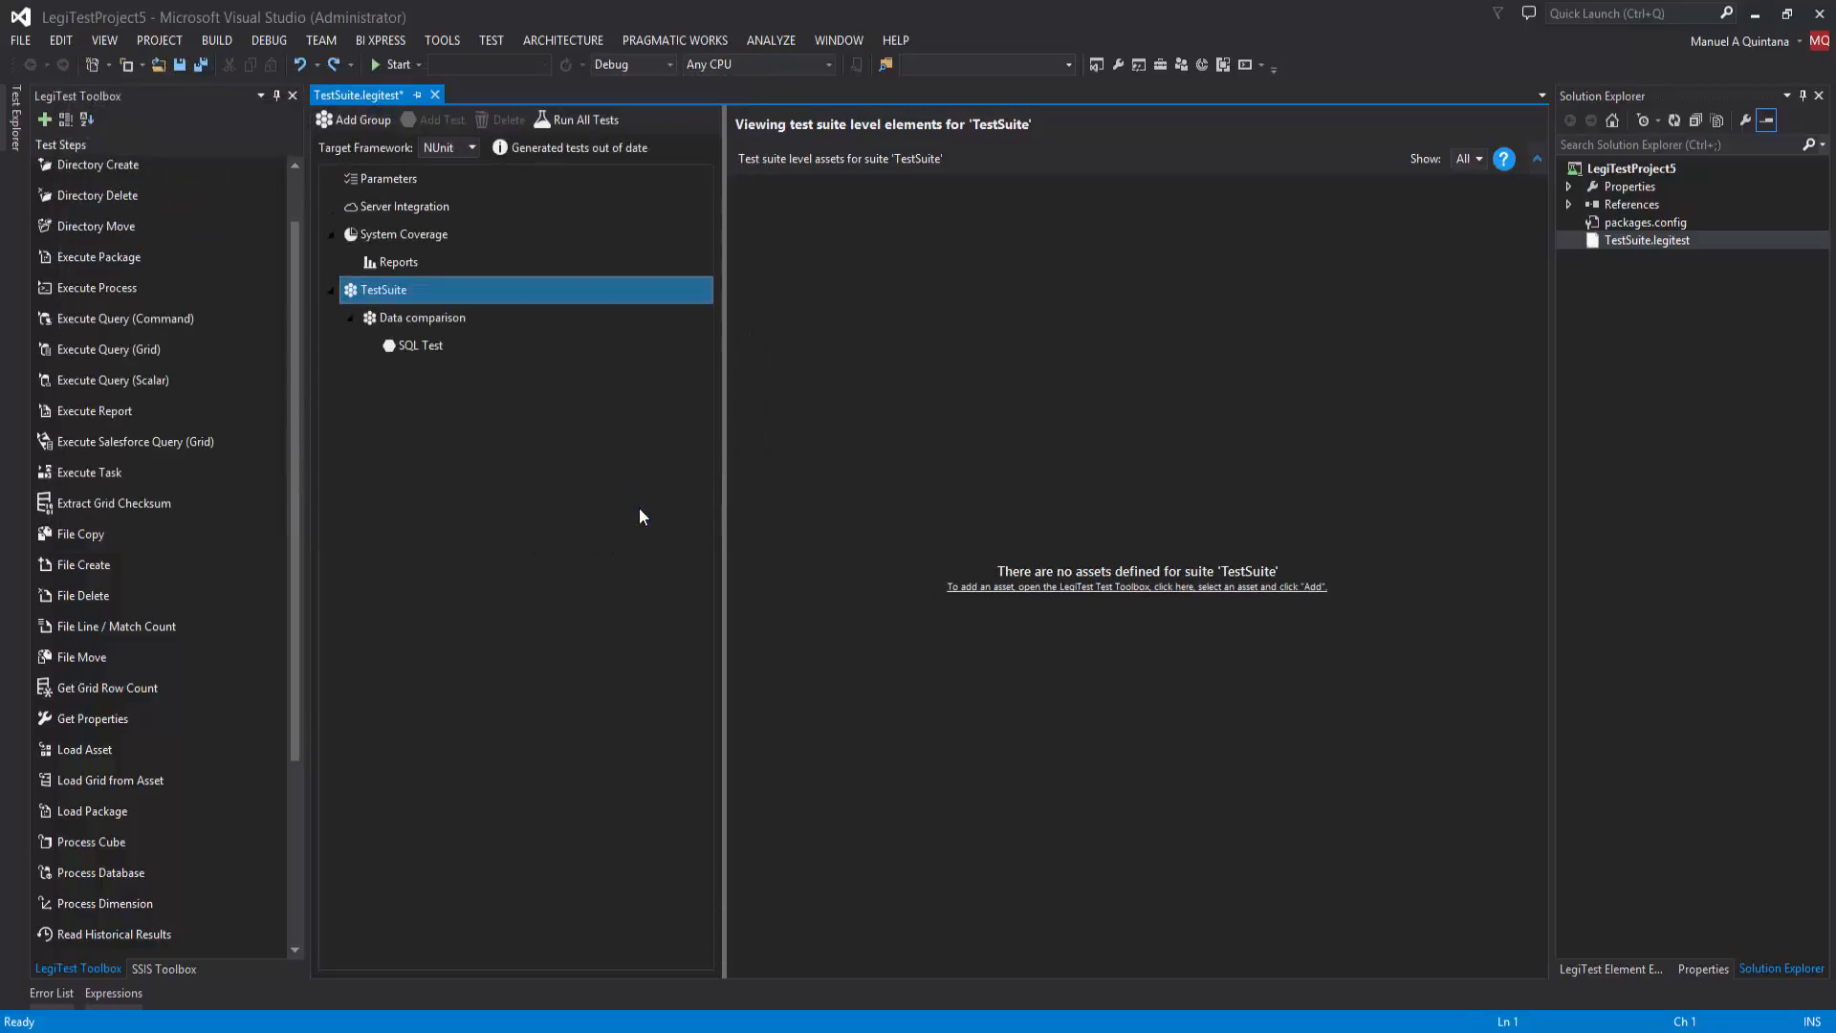
Step: Select the Data comparison group and save all project files
click(386, 317)
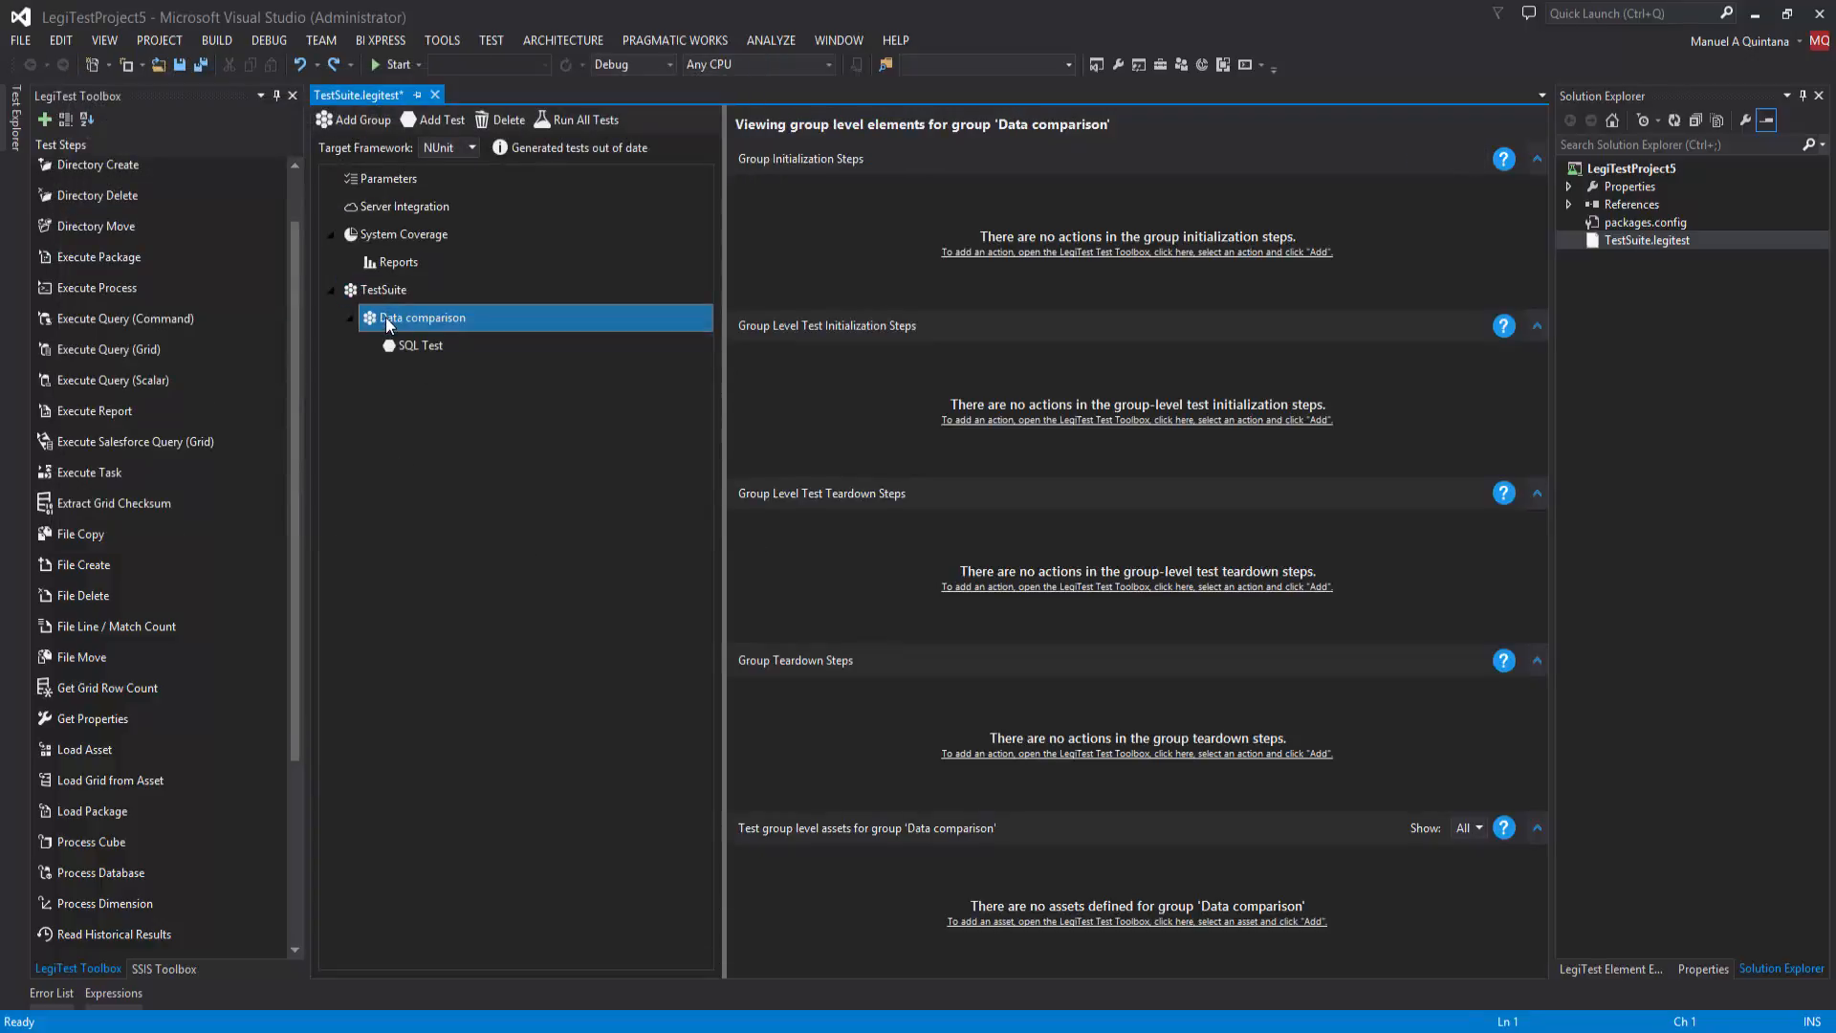
click(201, 64)
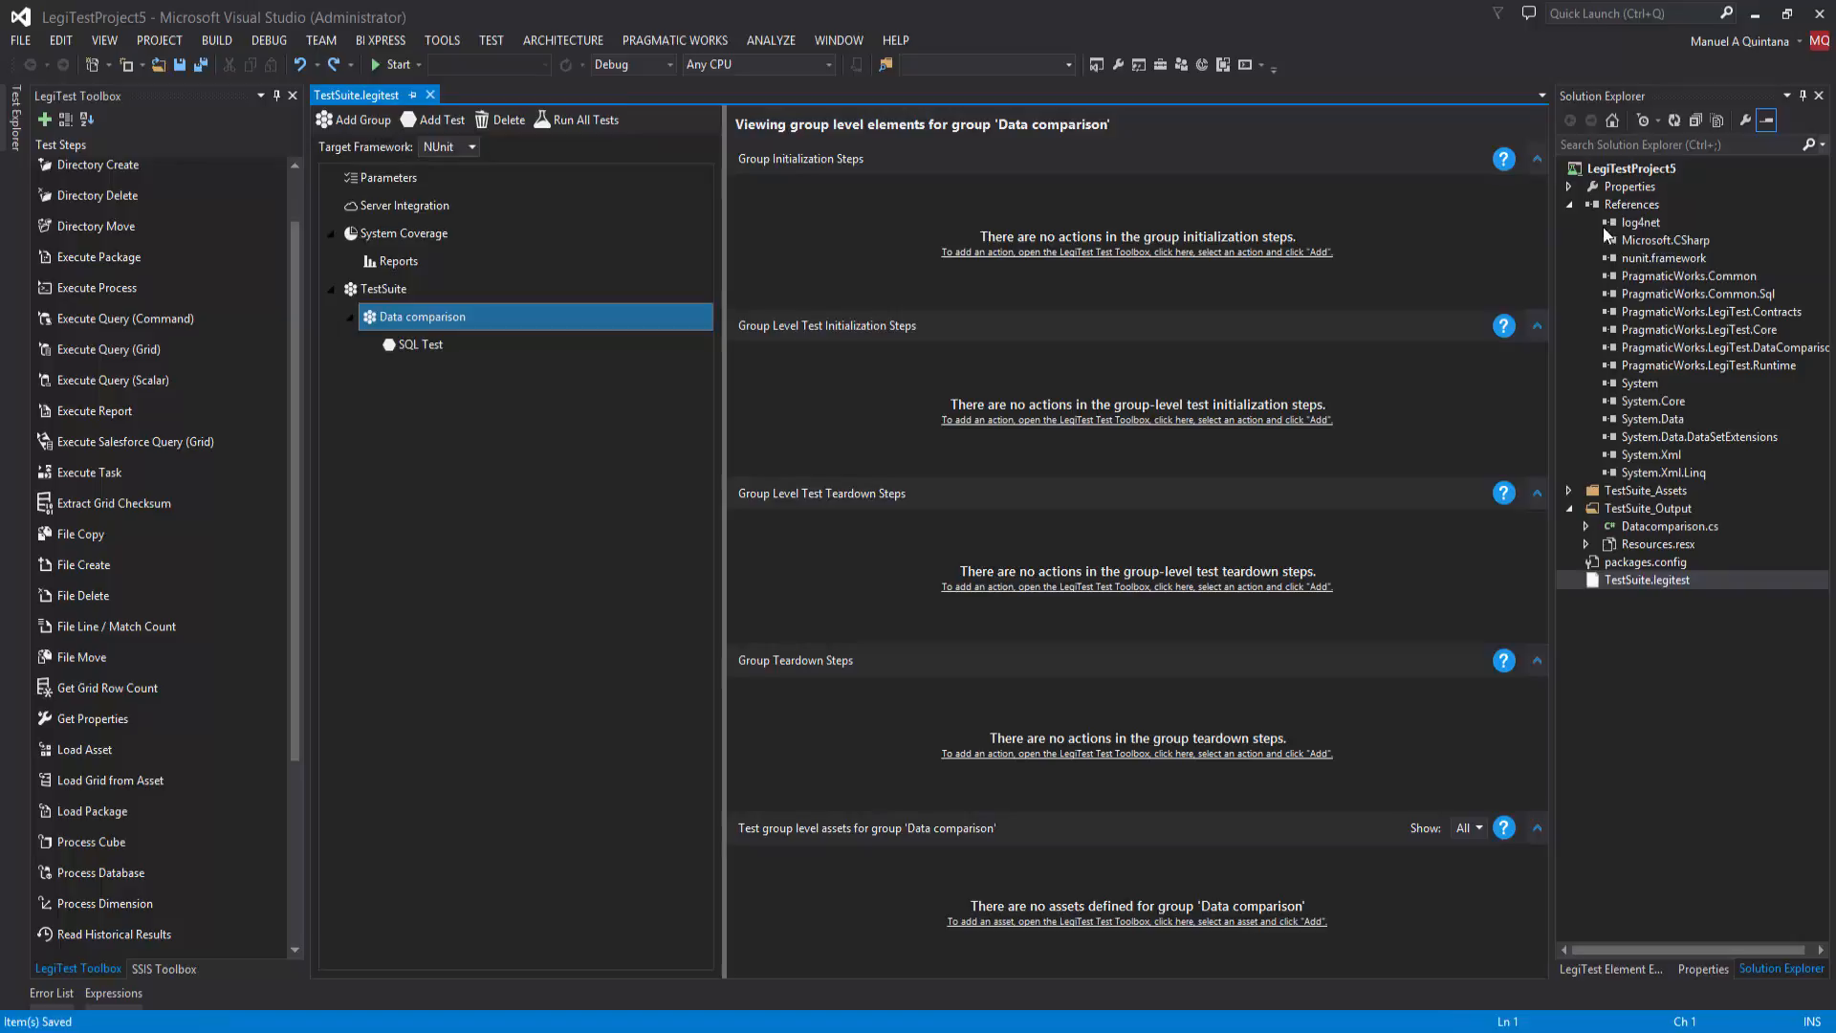
Step: Examine the generated Datacomparison.cs files in TestSuite_Output and the query and connection assets of SQL Test
click(1571, 205)
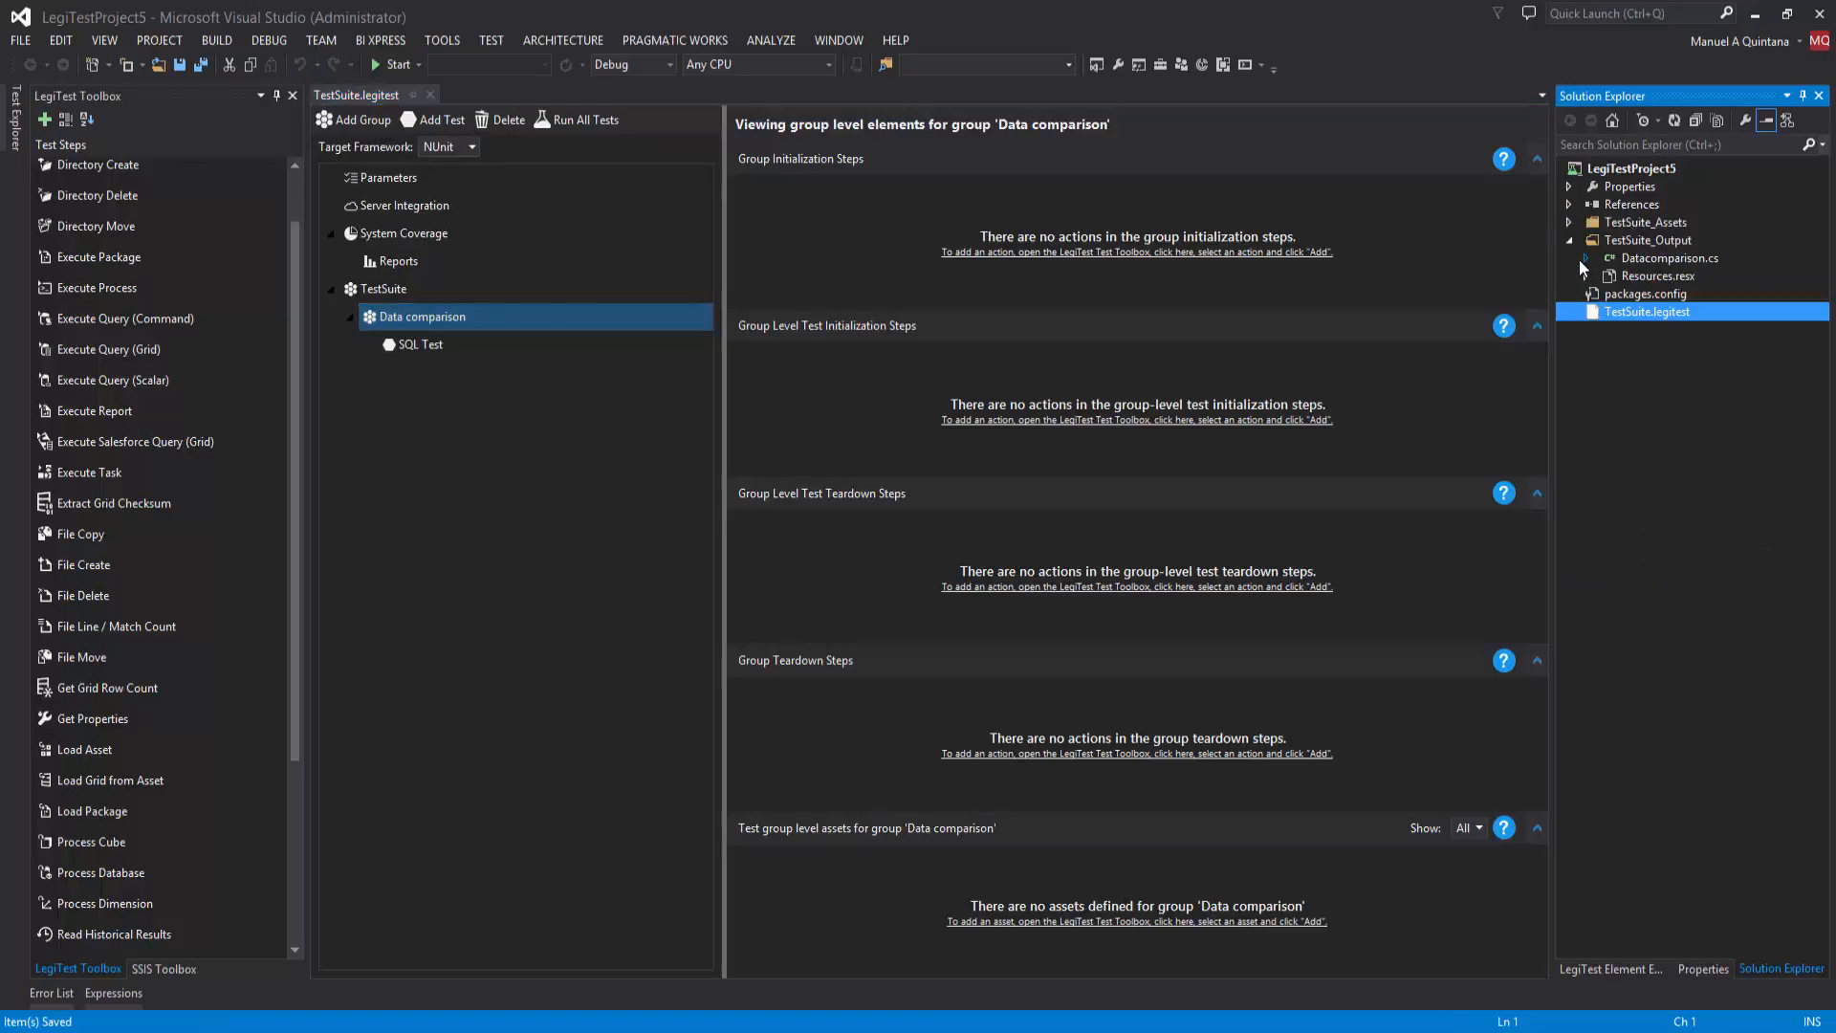
click(1584, 260)
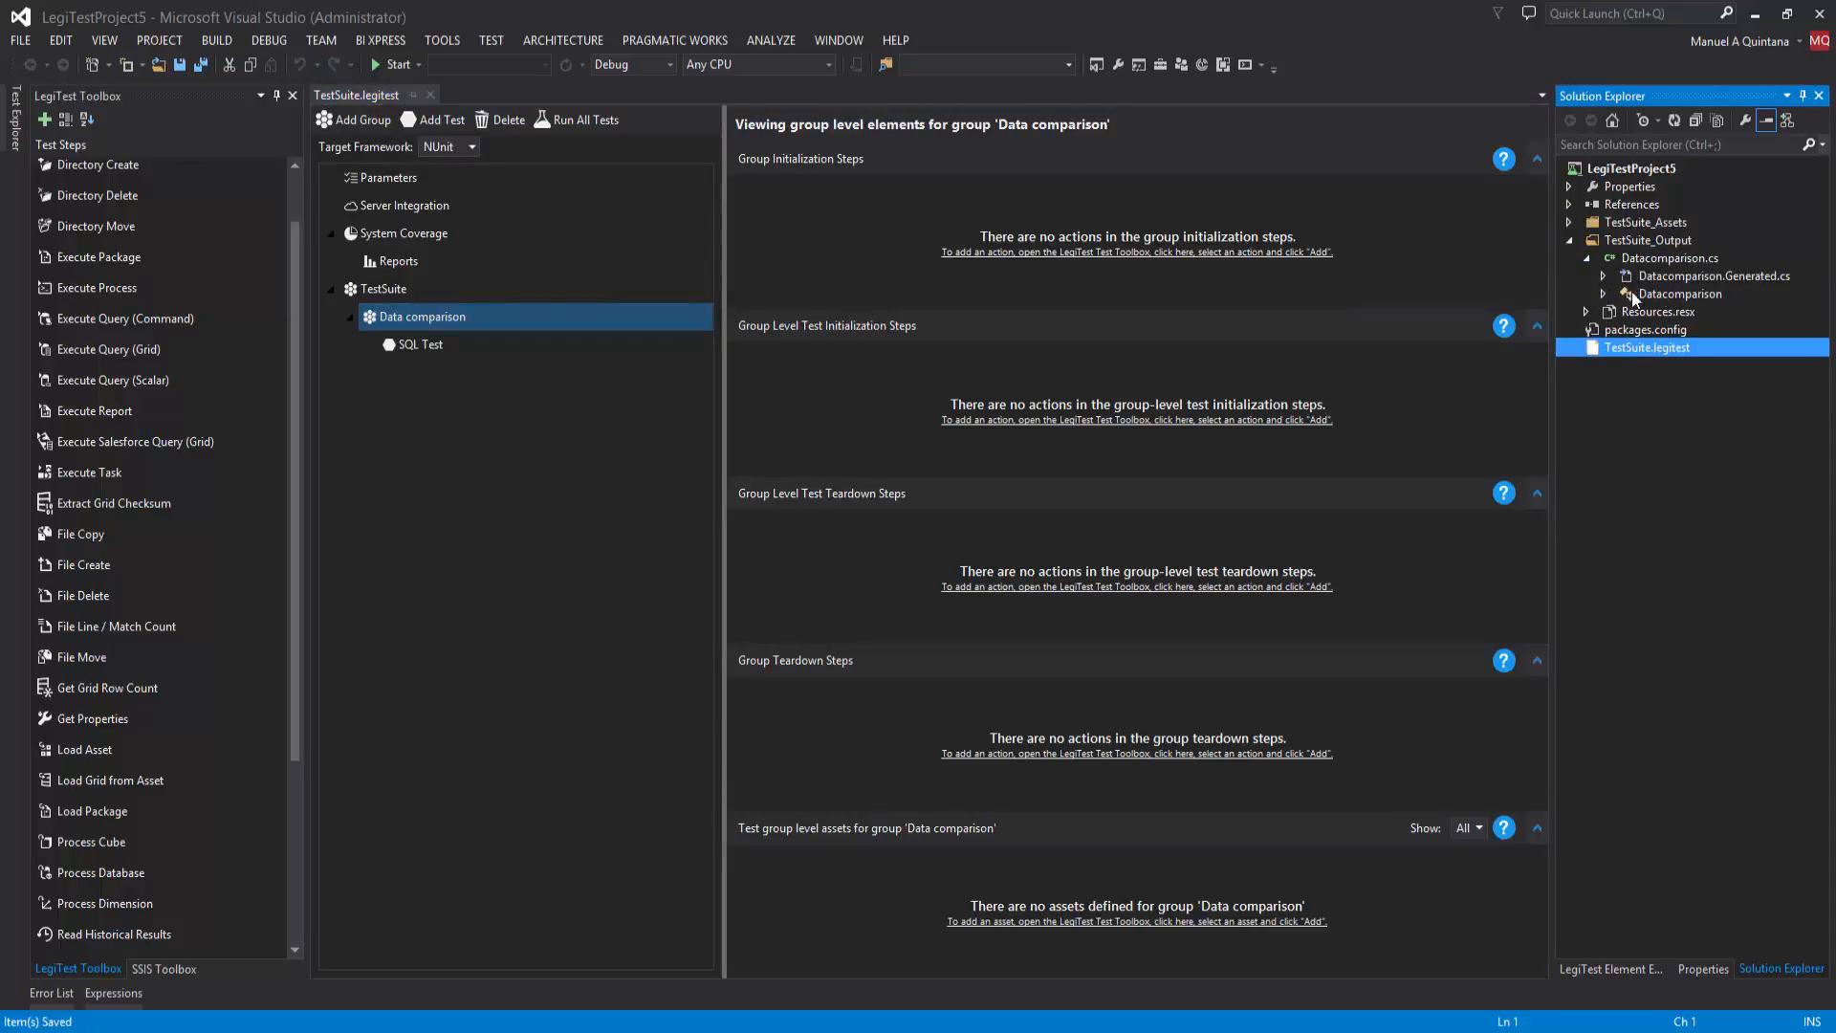
click(446, 343)
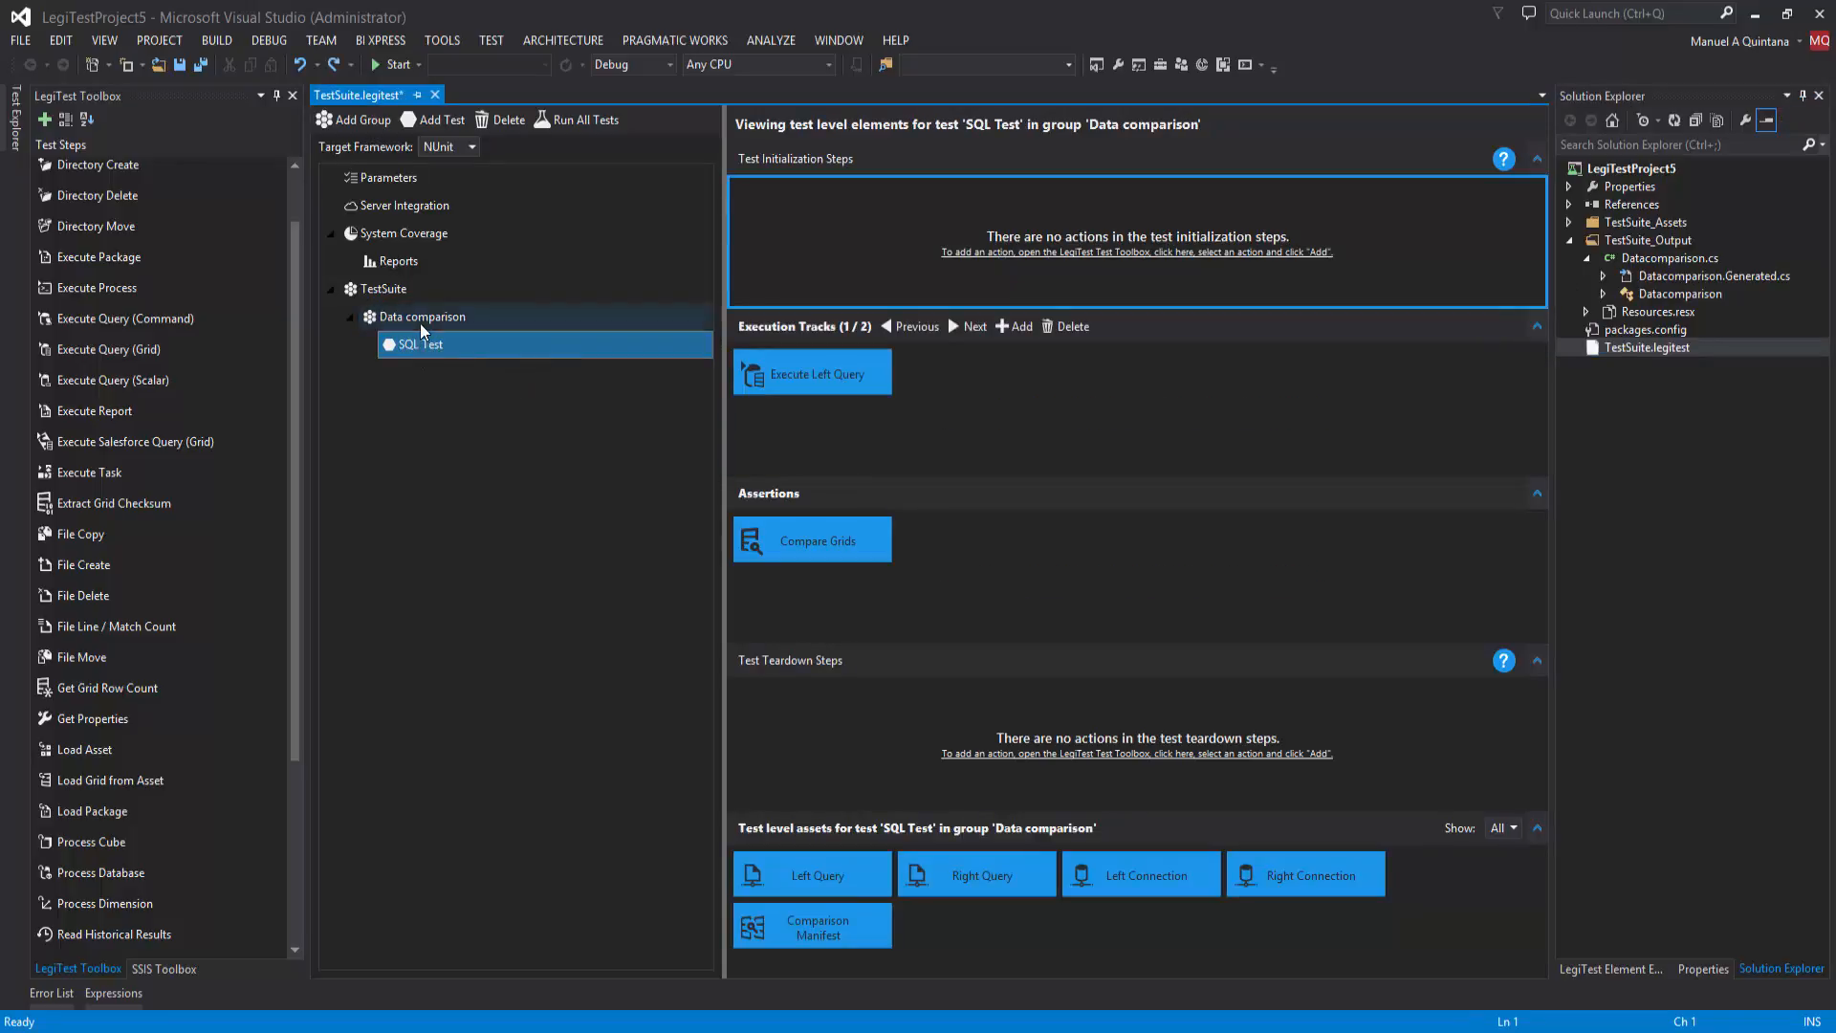
click(844, 889)
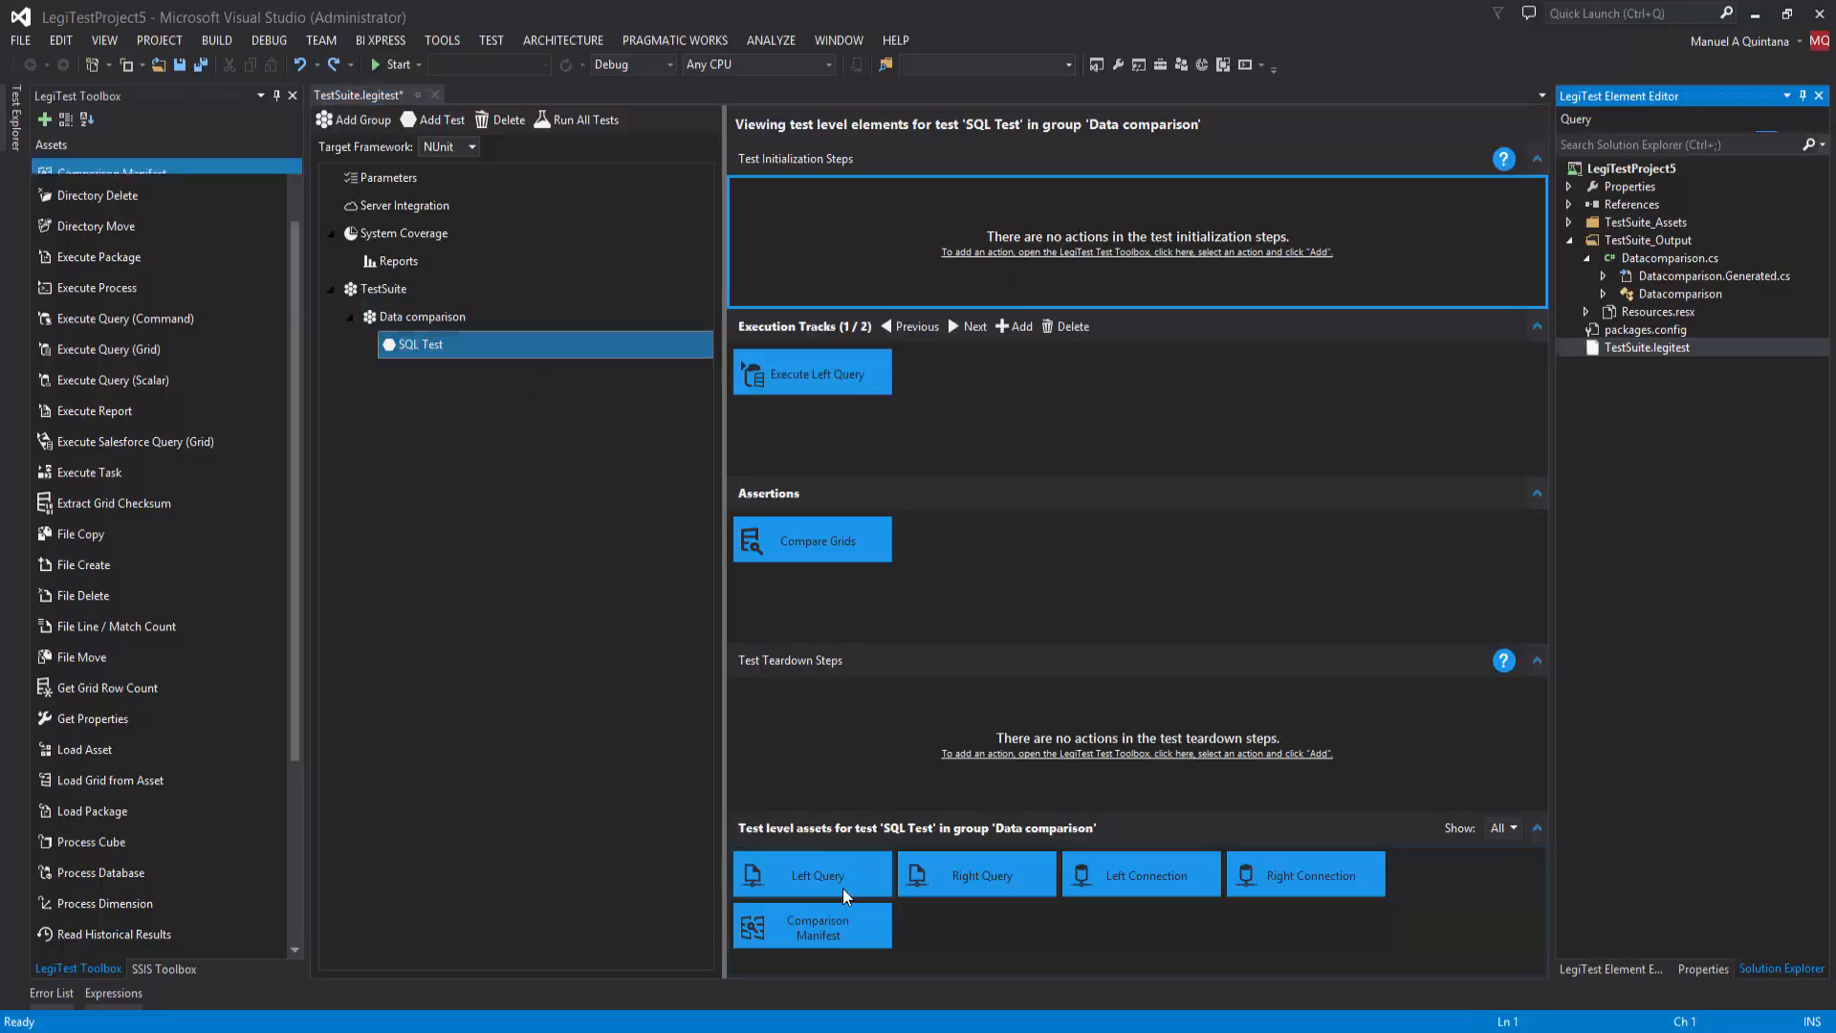
click(983, 873)
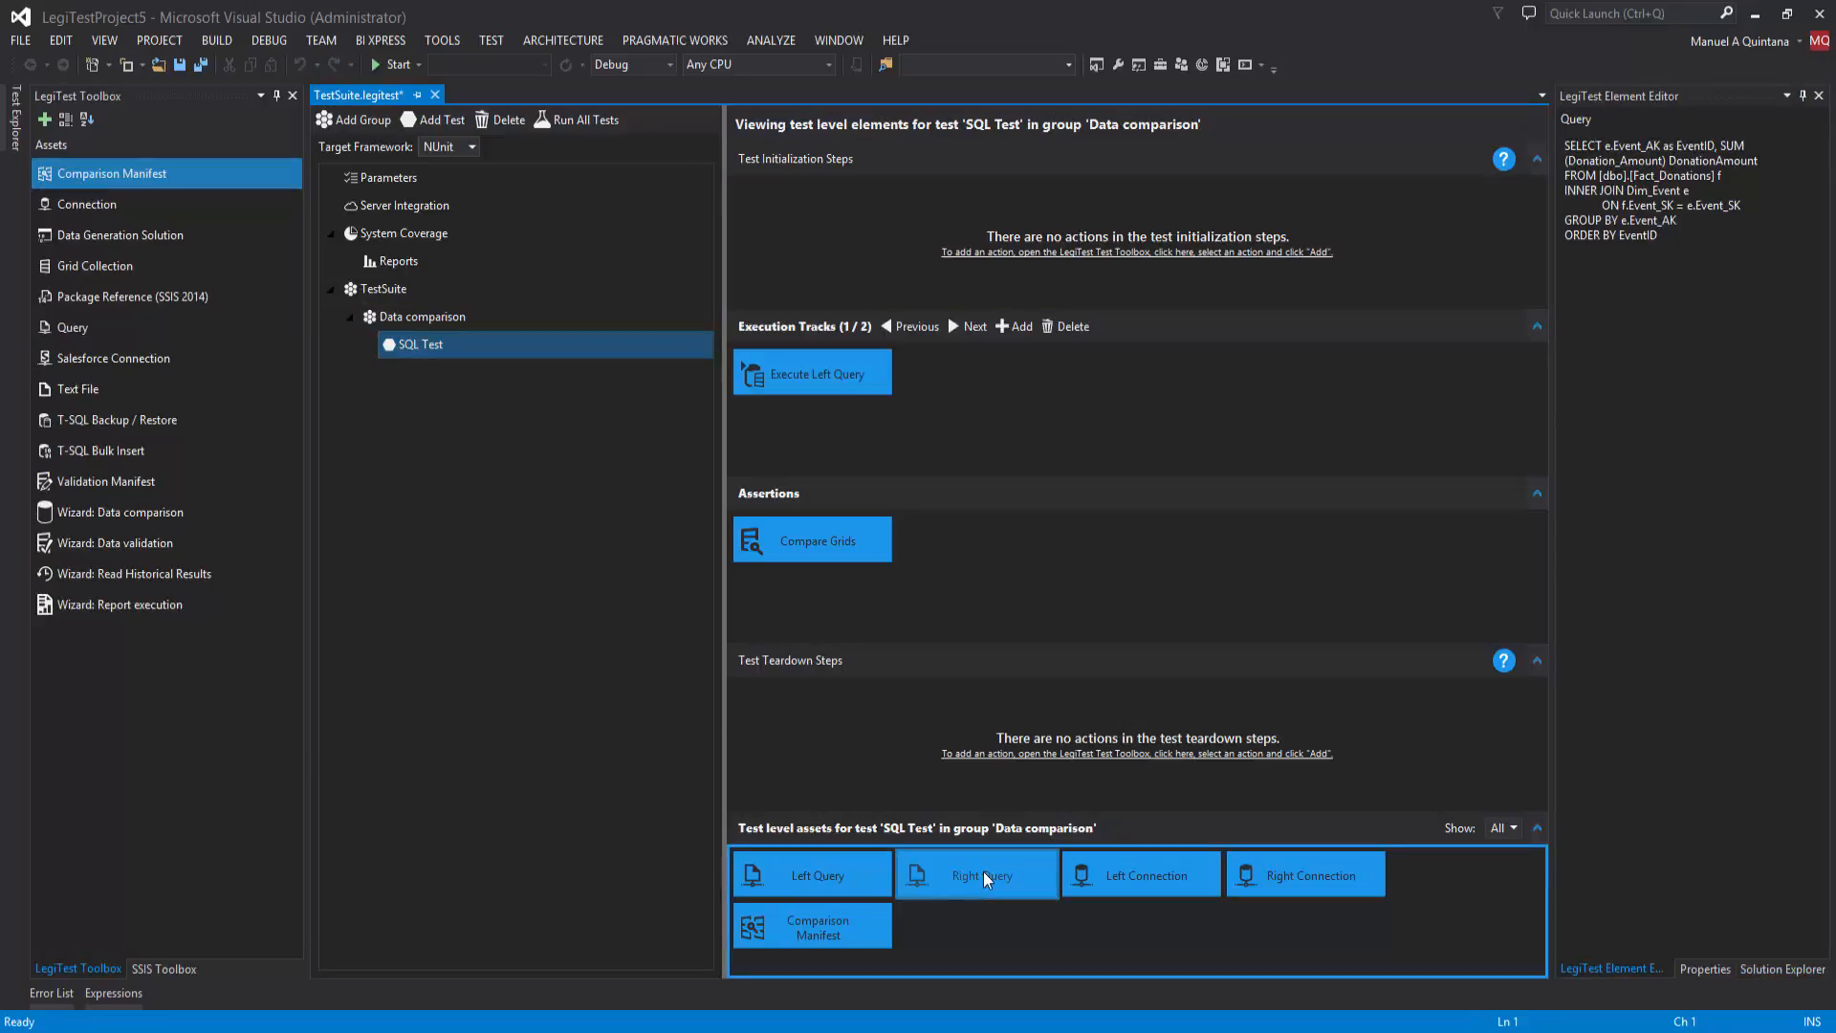
click(1113, 889)
click(1295, 879)
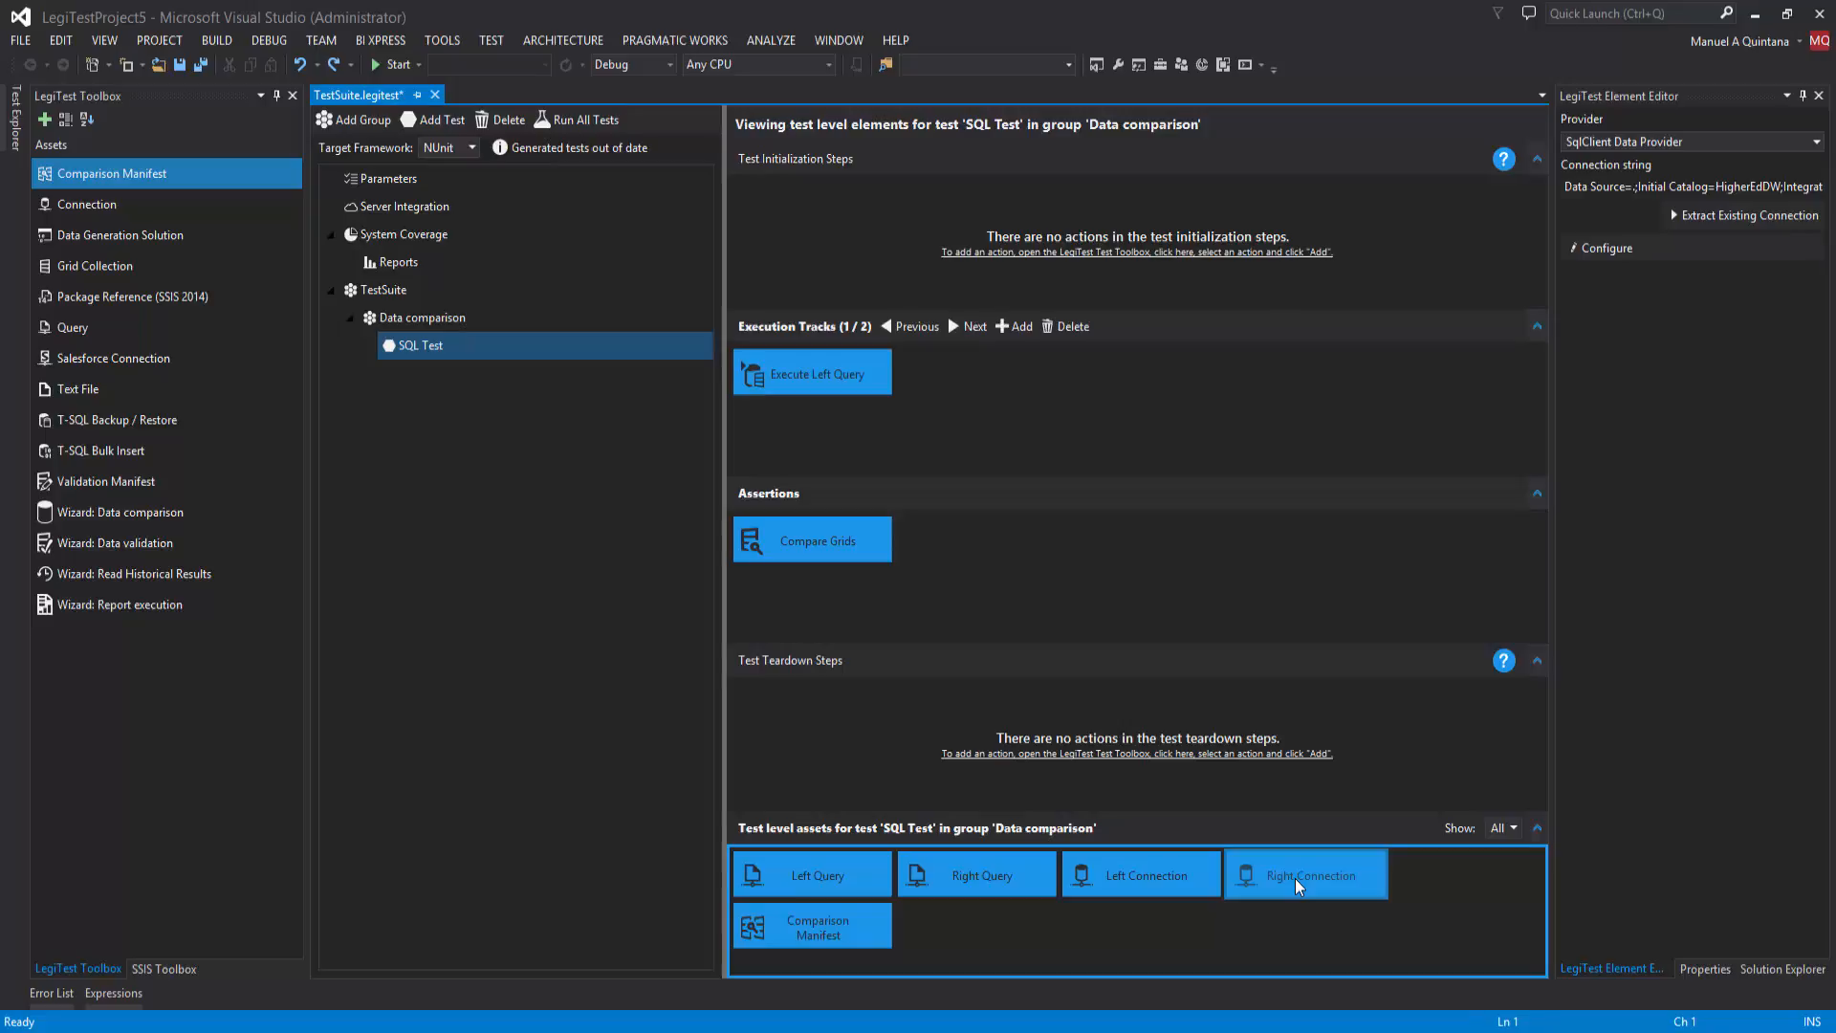
Step: Inspect the Execute Left Query and Execute Right Query tracks, the Comparison Manifest and the Compare Grids assertion of SQL Test
click(821, 409)
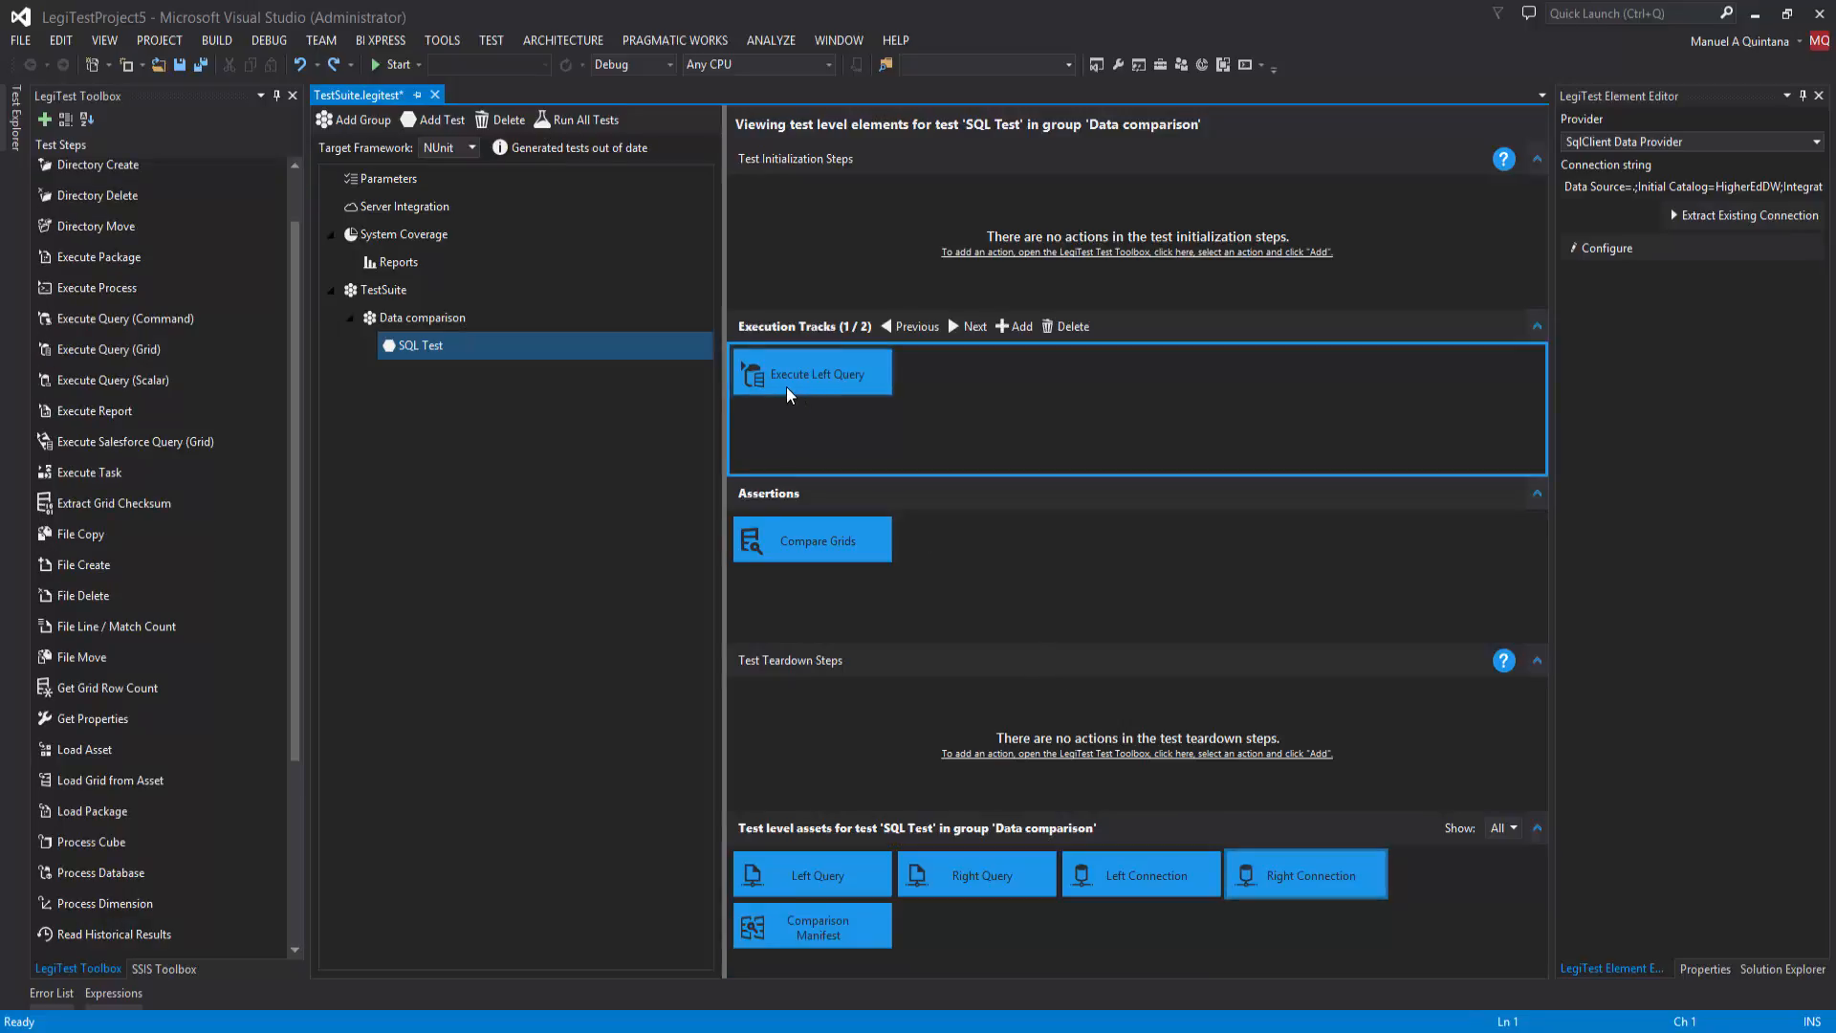
click(787, 393)
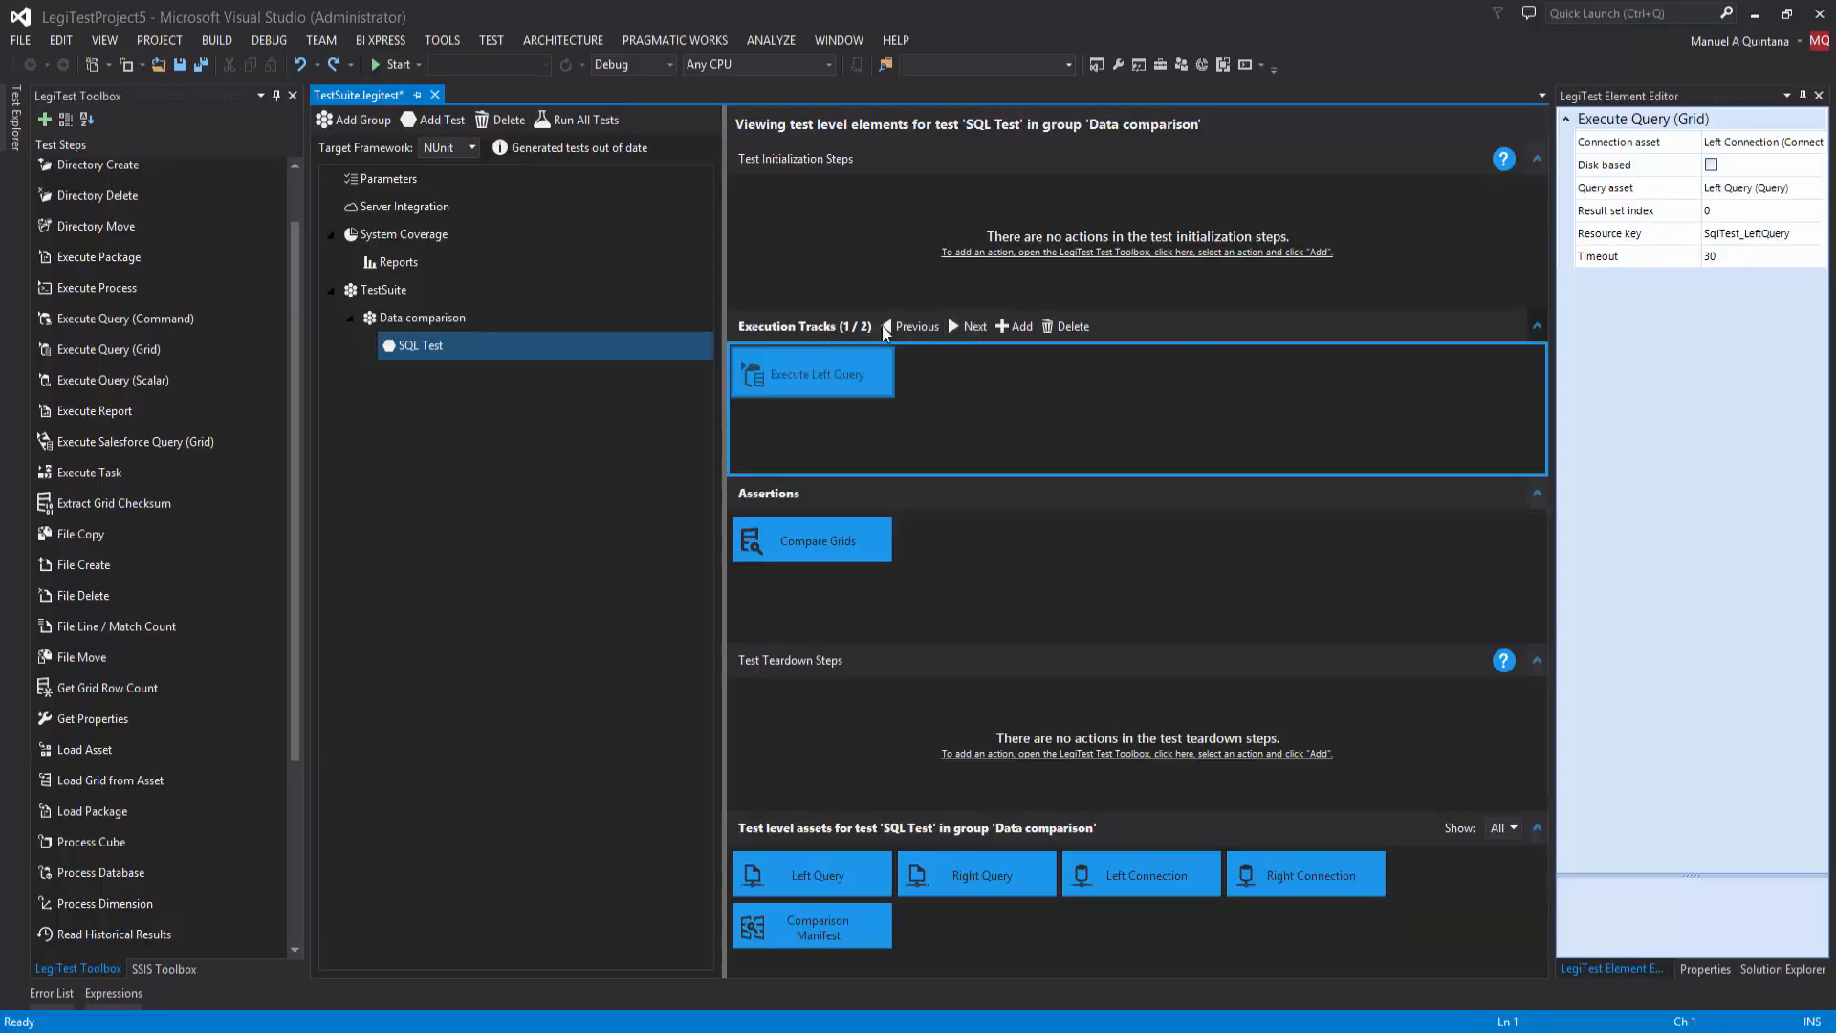
click(962, 330)
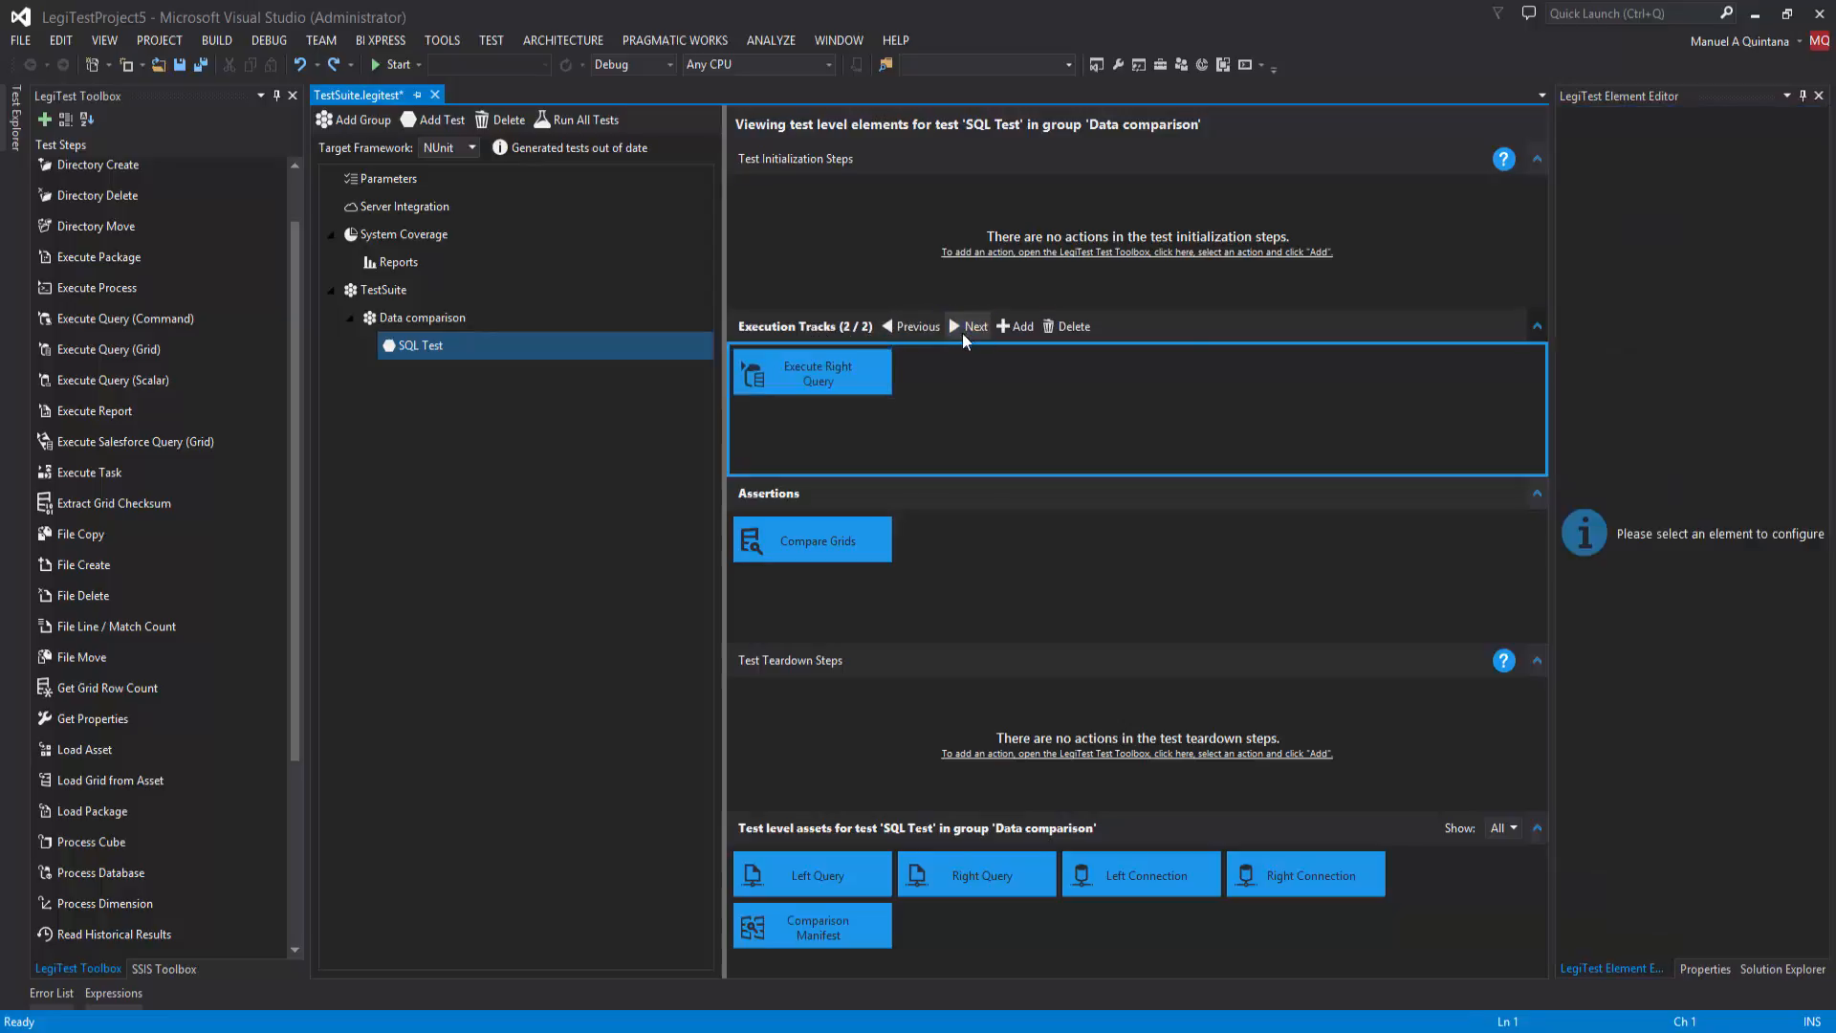
click(868, 367)
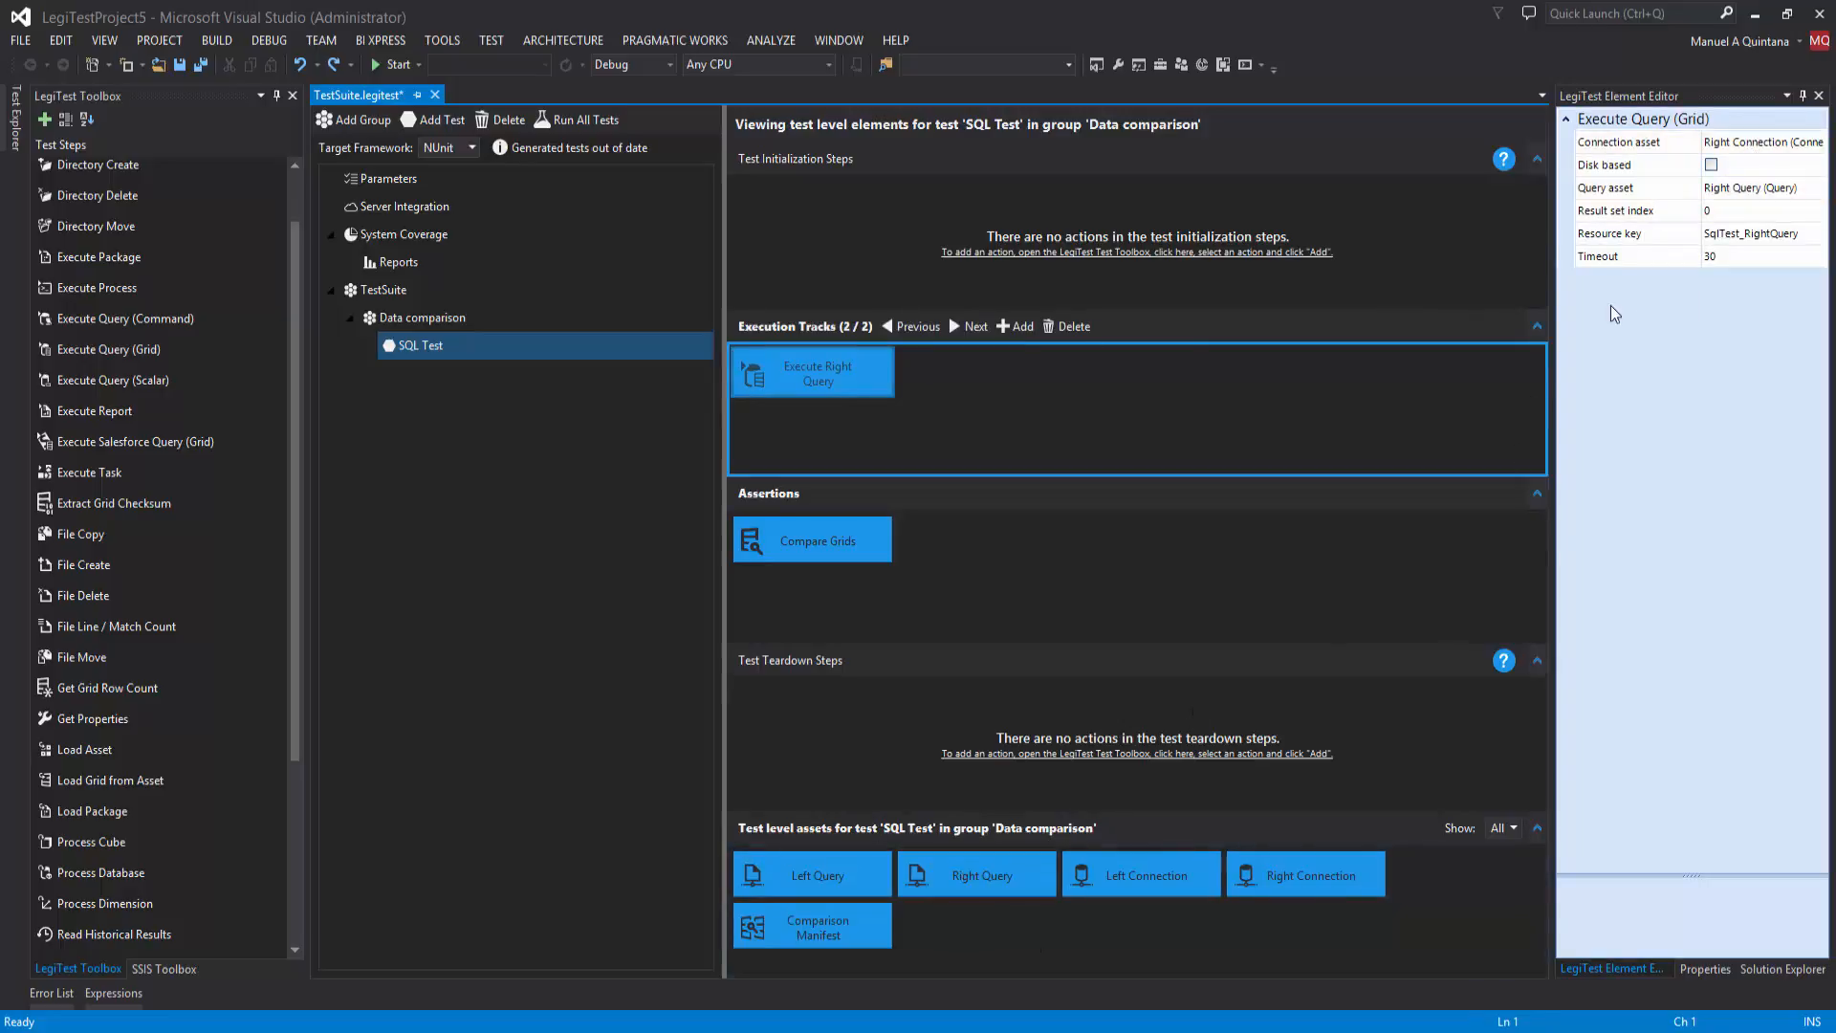
click(788, 939)
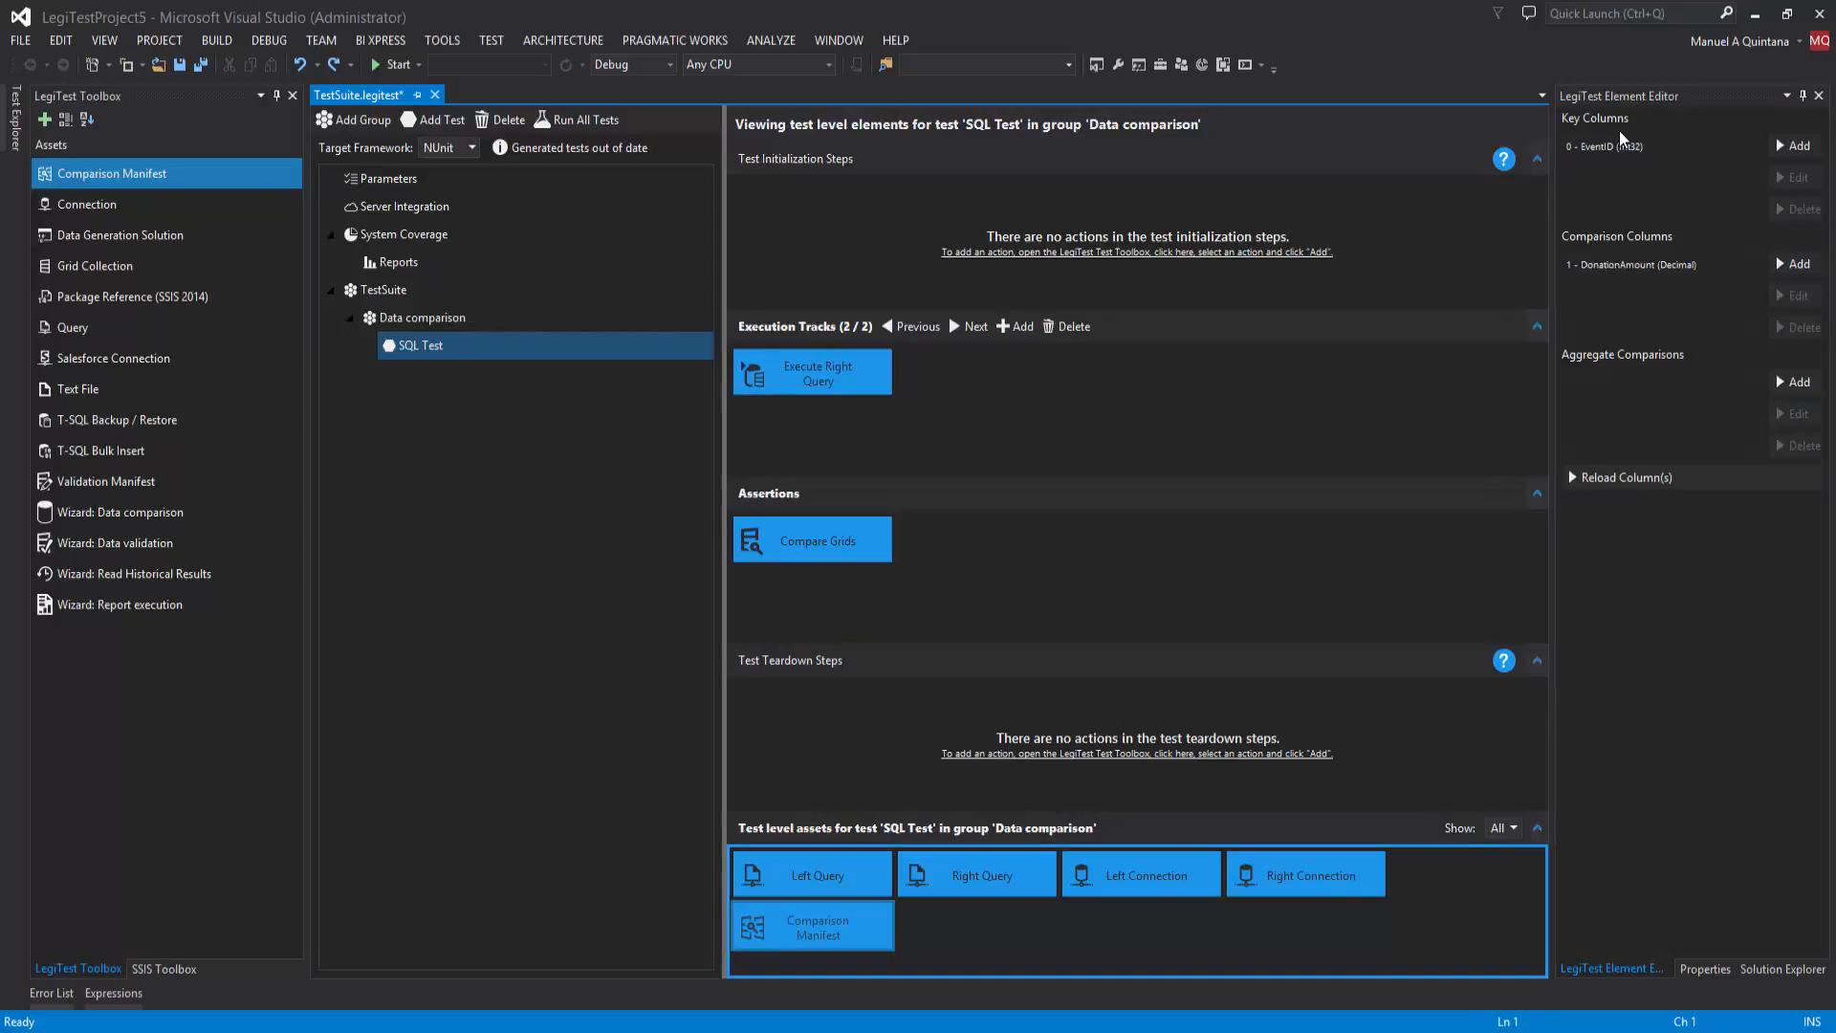
click(855, 545)
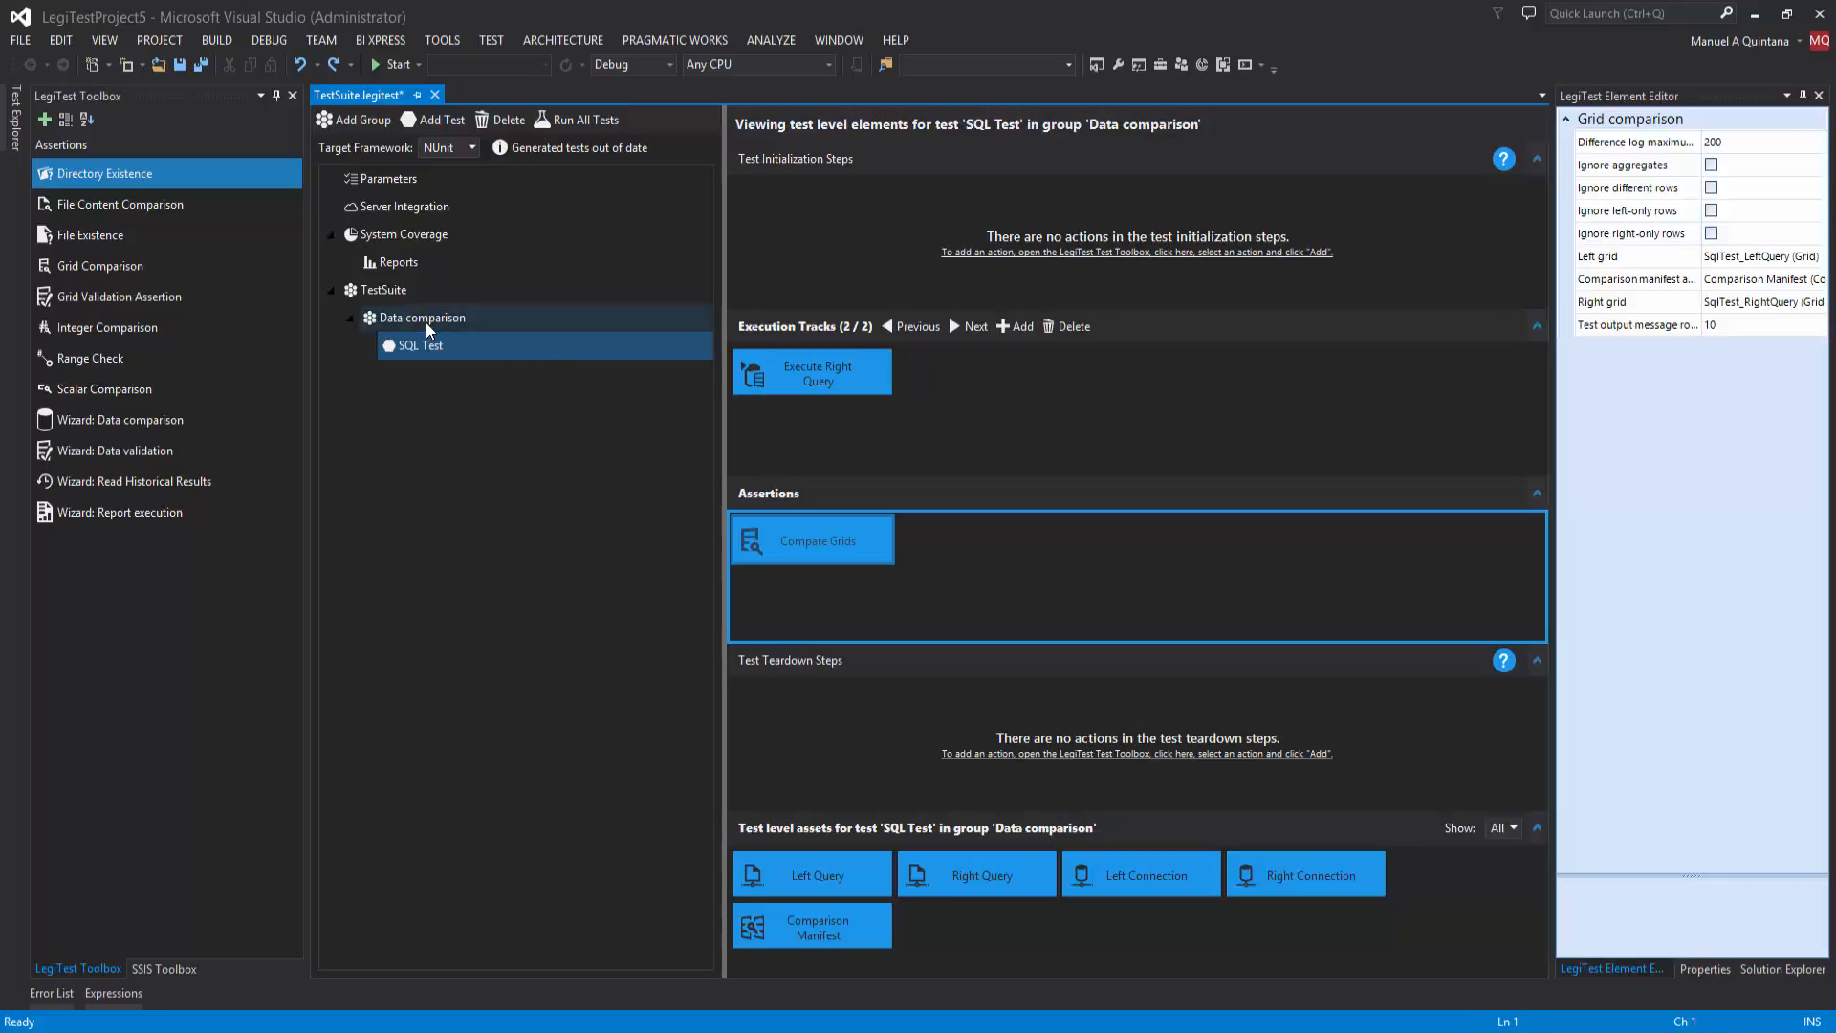
Step: Start a new TestSuite group from the SSIS Package test (SSIS 2014) template, using the Catalog as the package source
click(393, 292)
right_click(394, 291)
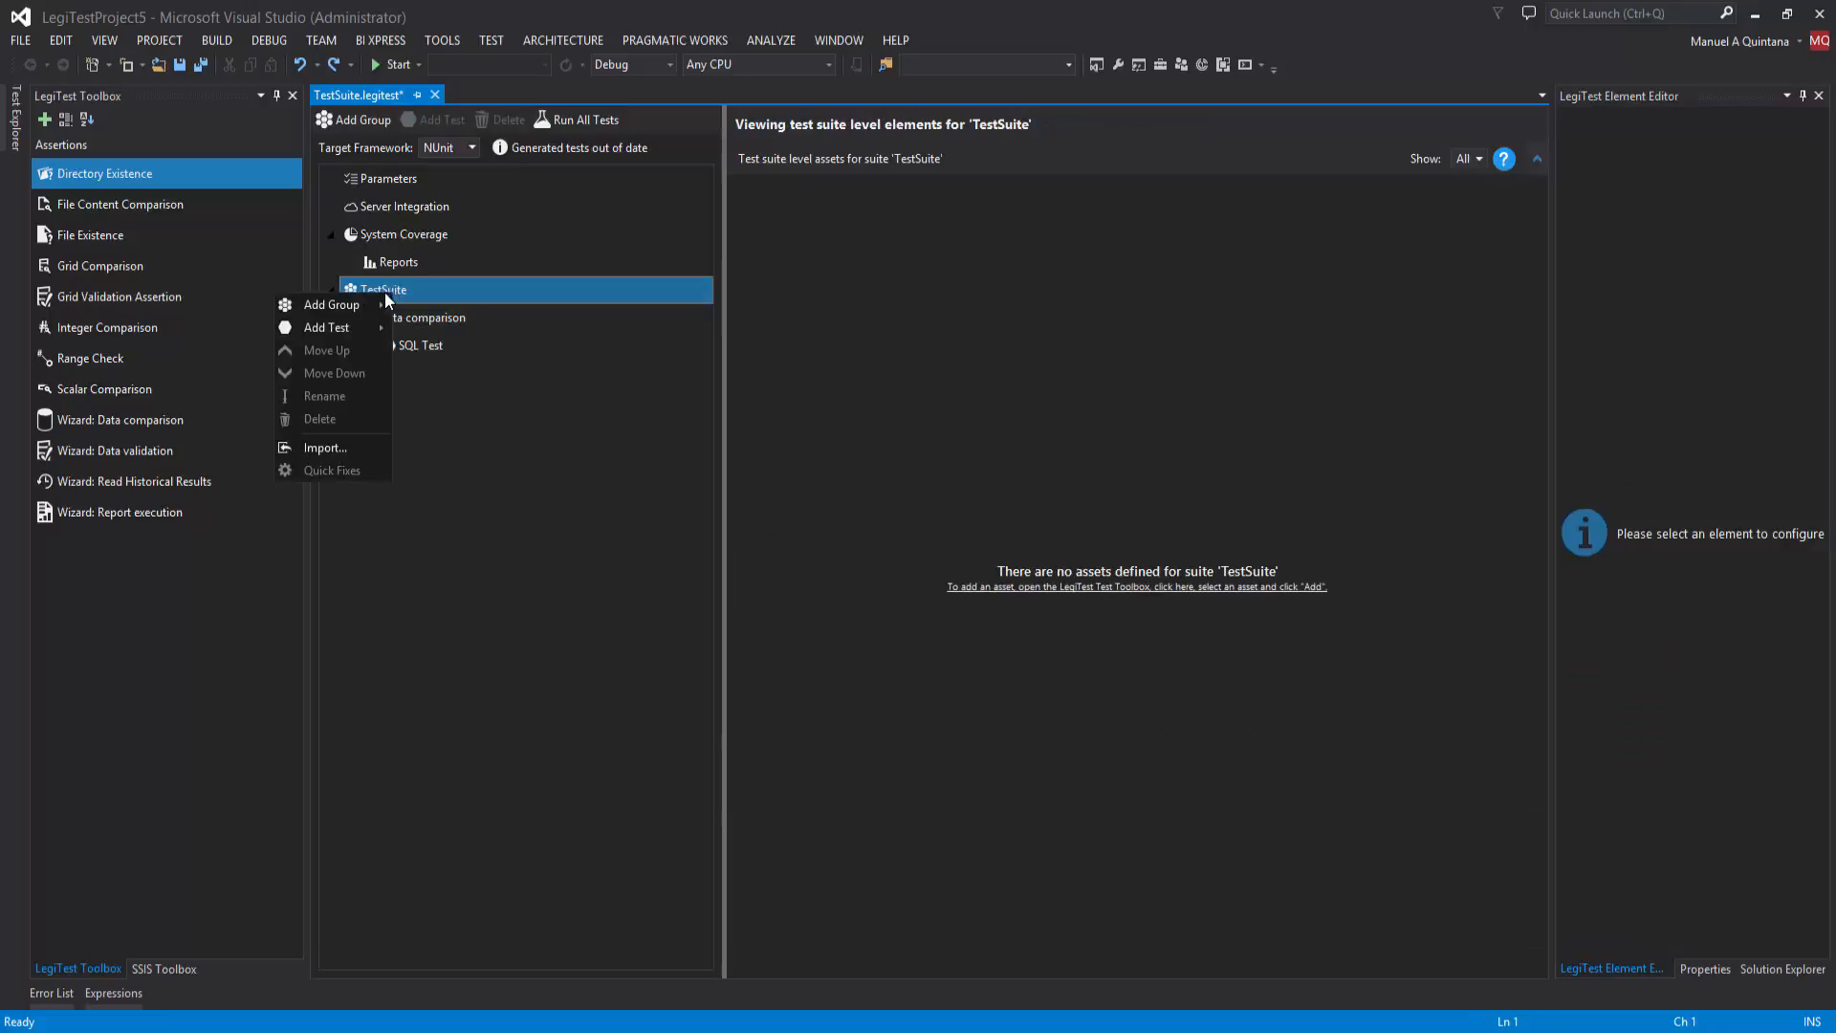
mouse_move(325, 304)
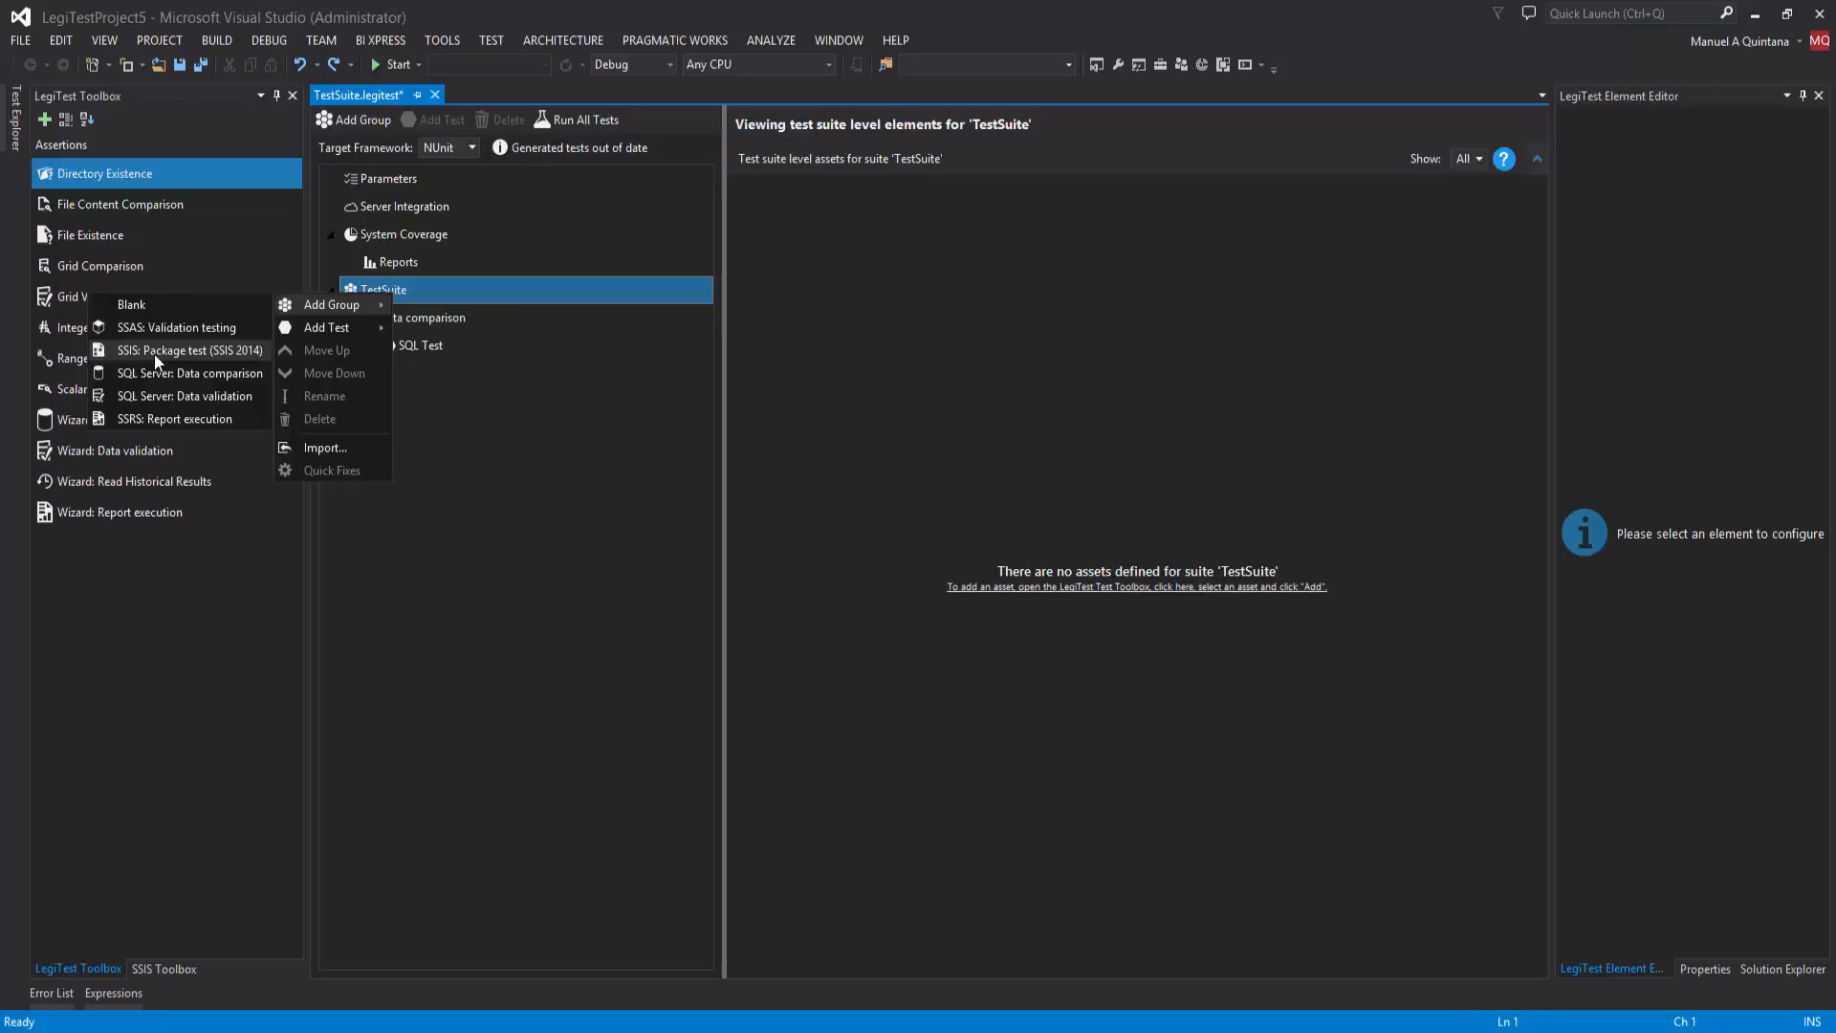
click(156, 351)
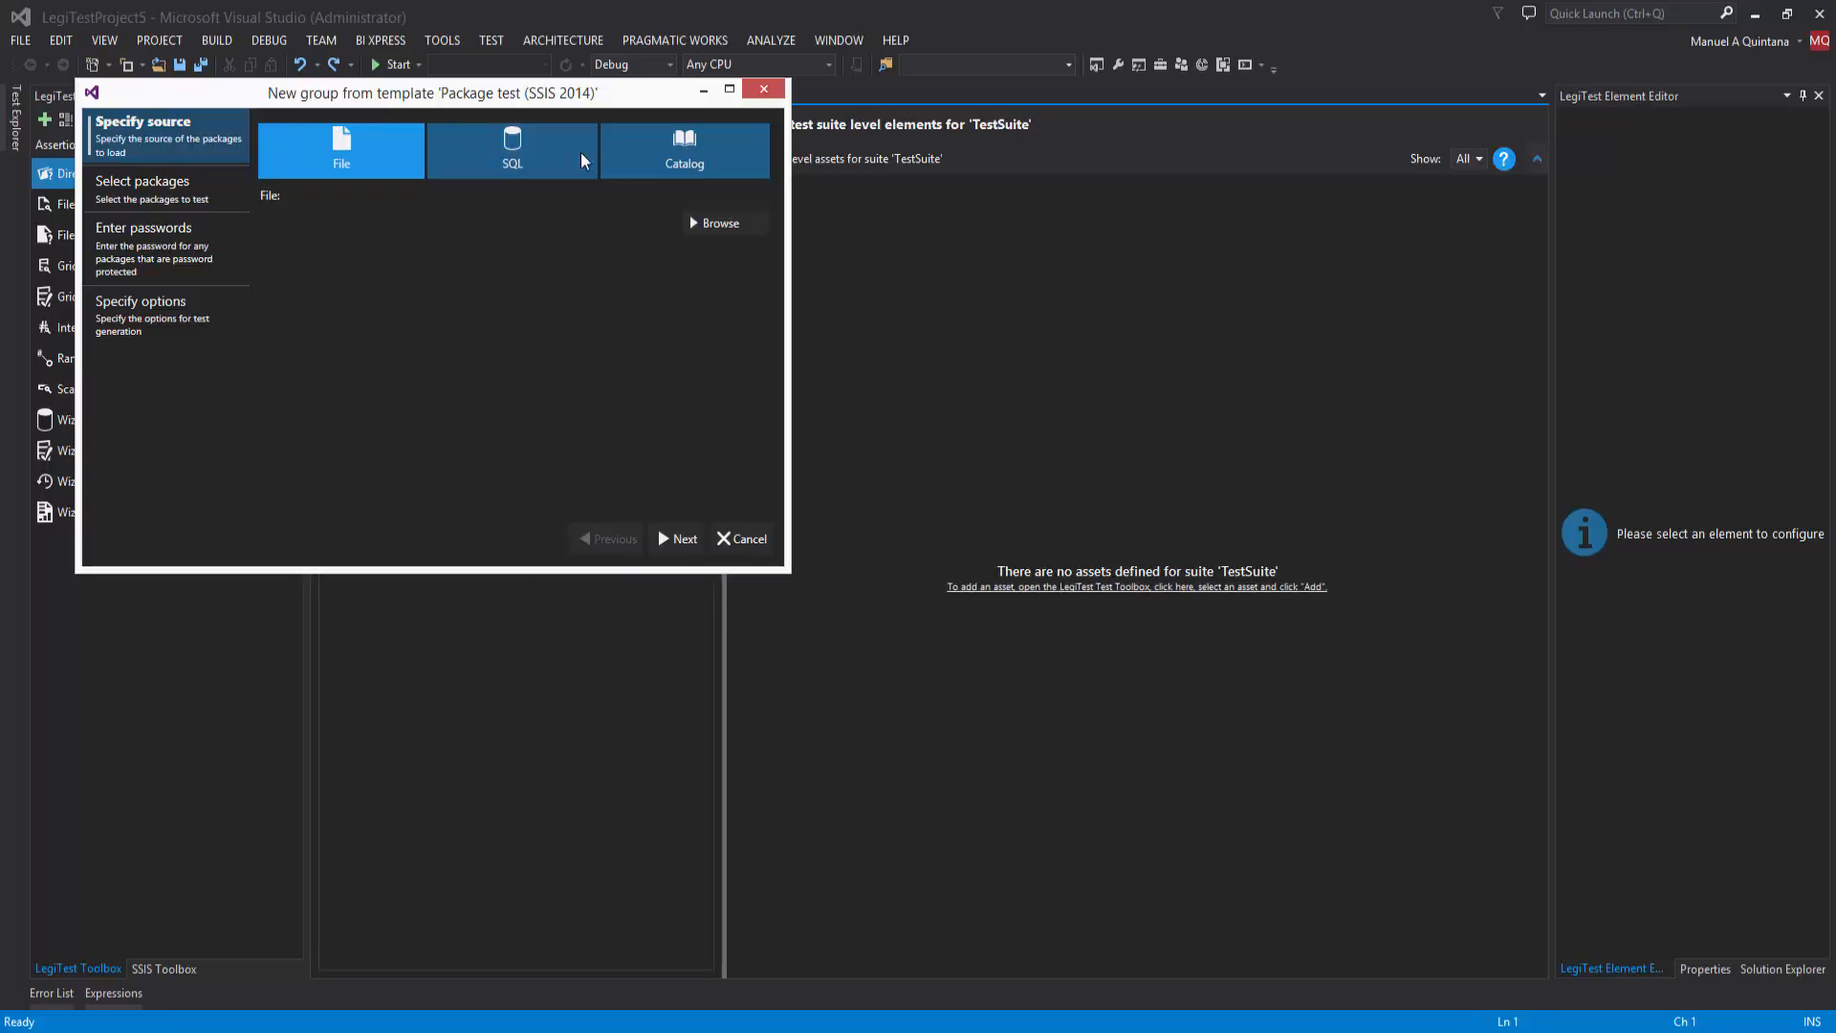
click(697, 162)
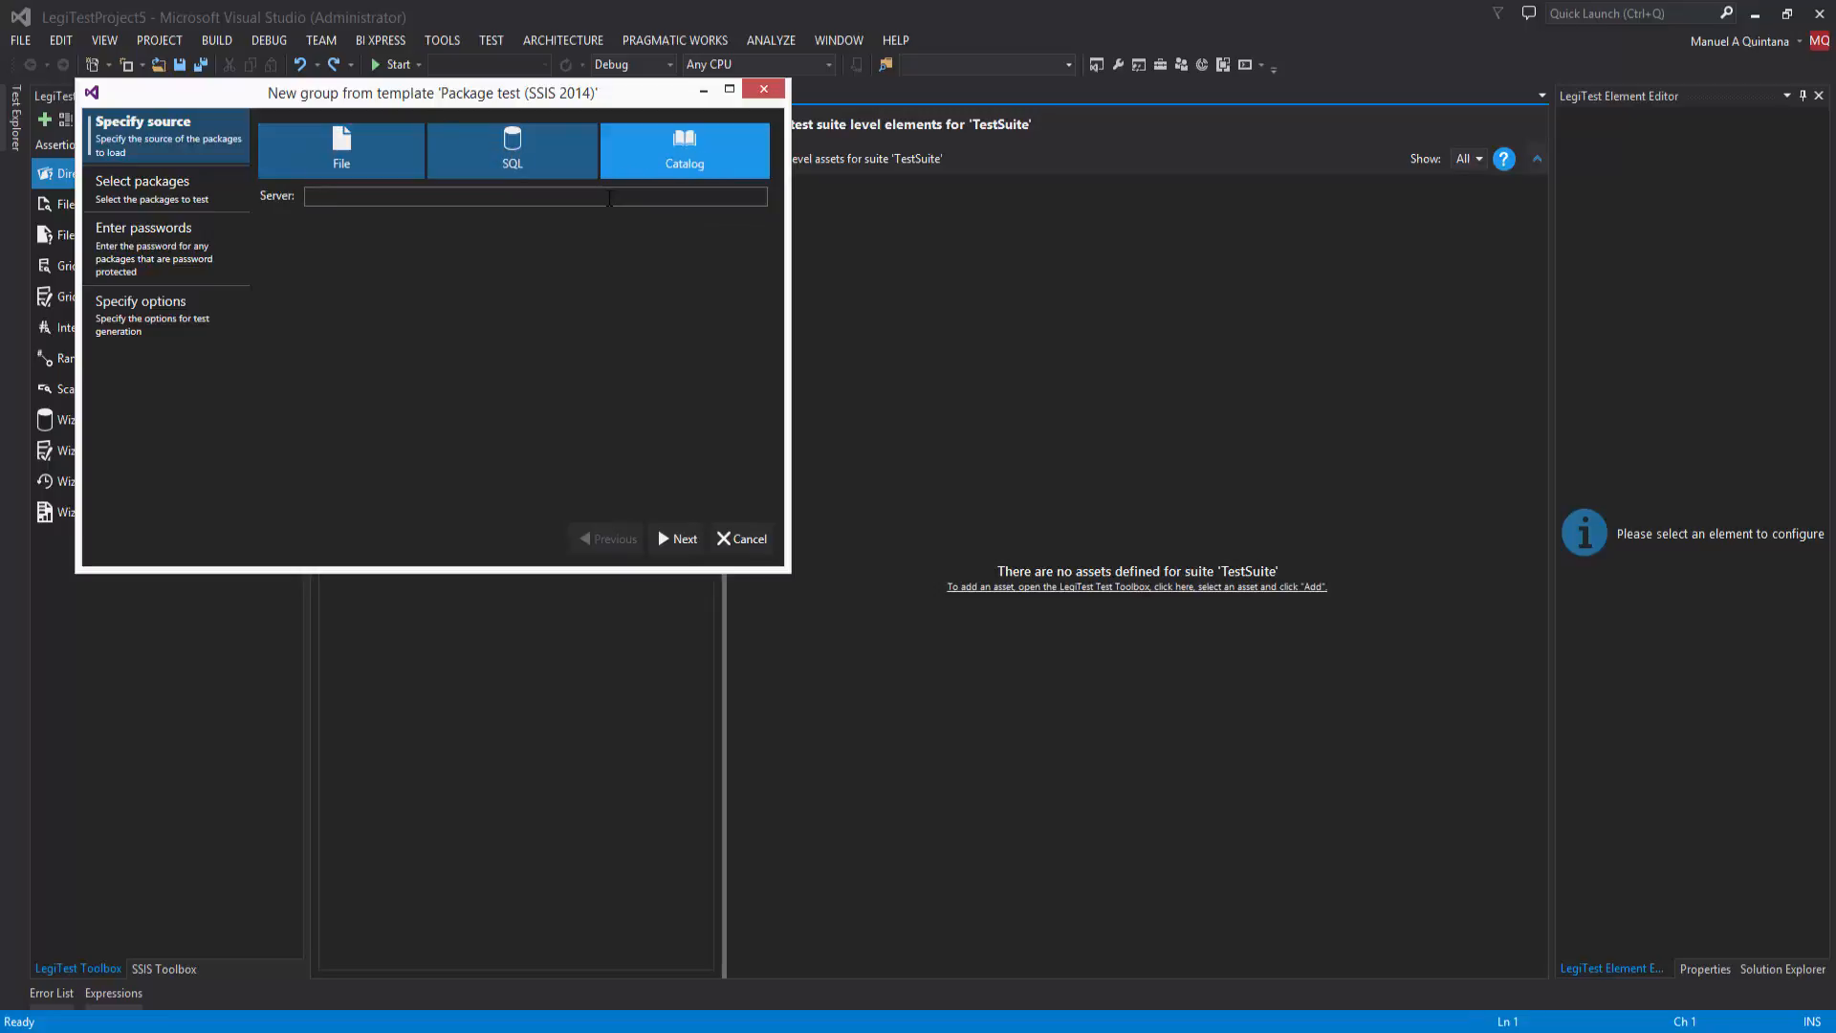
click(681, 539)
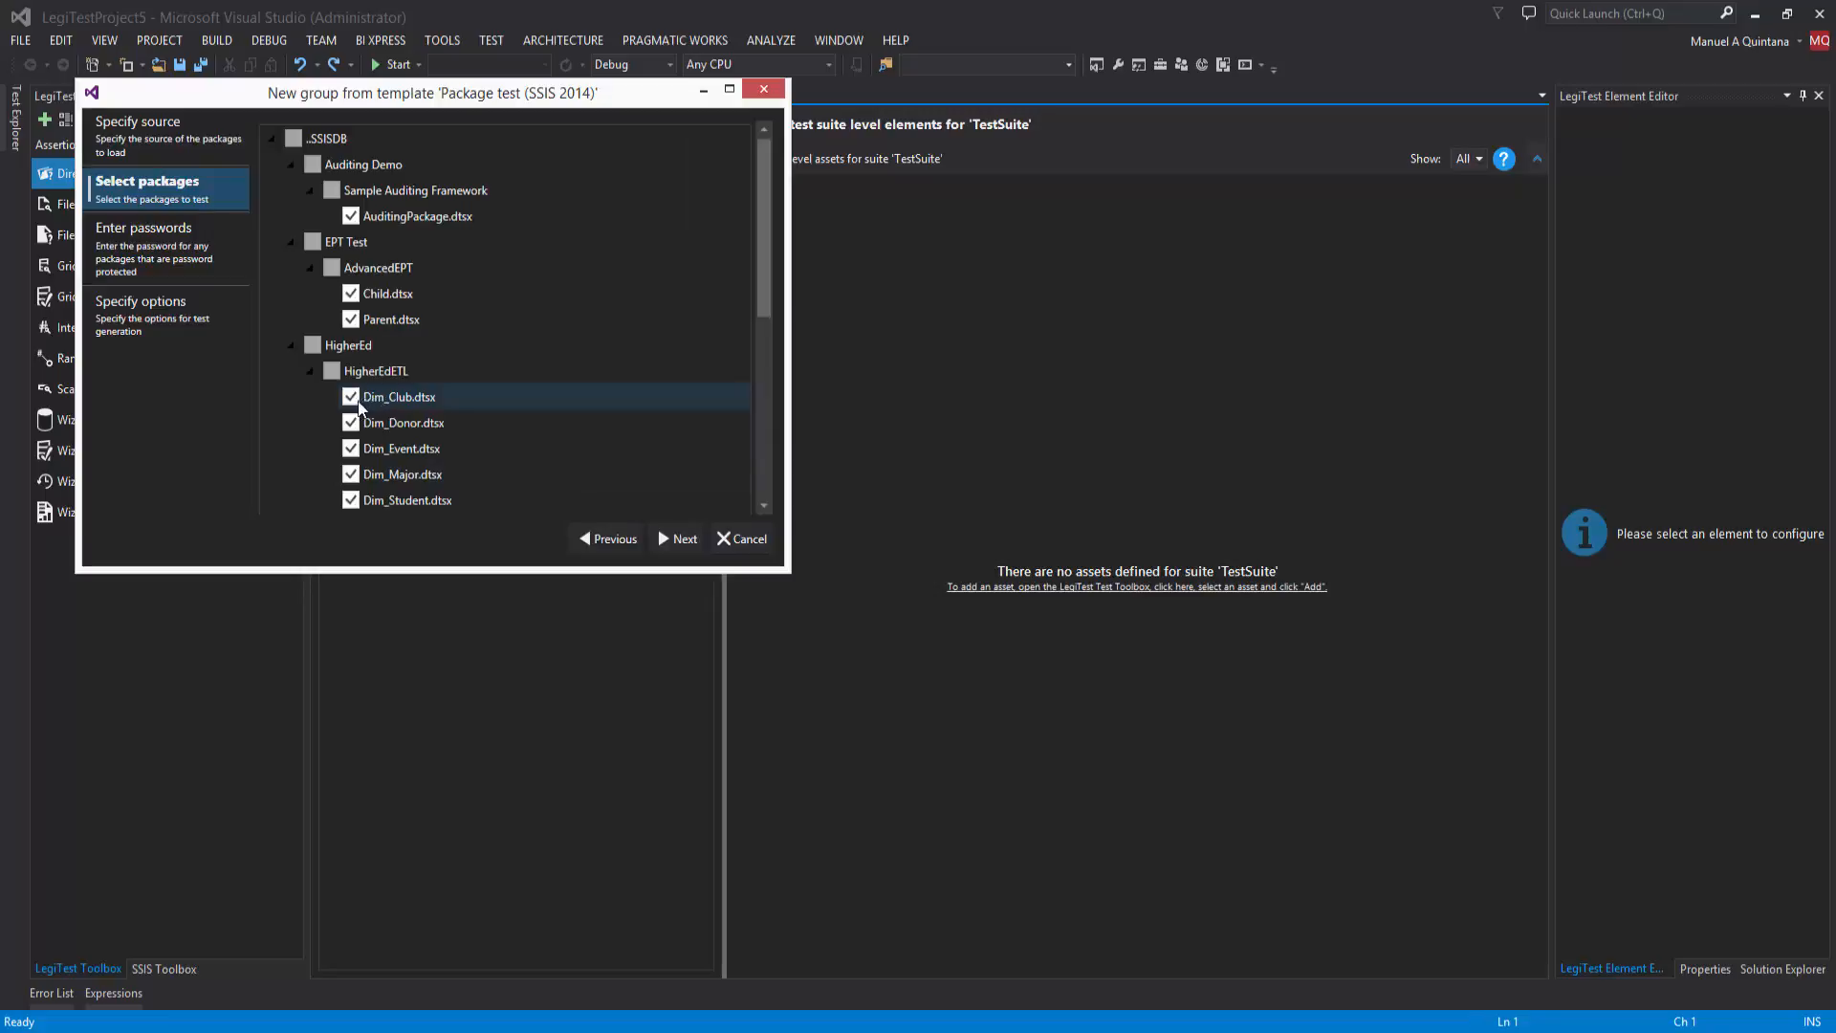
Step: Exclude every package in the catalog except Factless_Club.dtsx in HigherEdETL from the packages to test
click(372, 219)
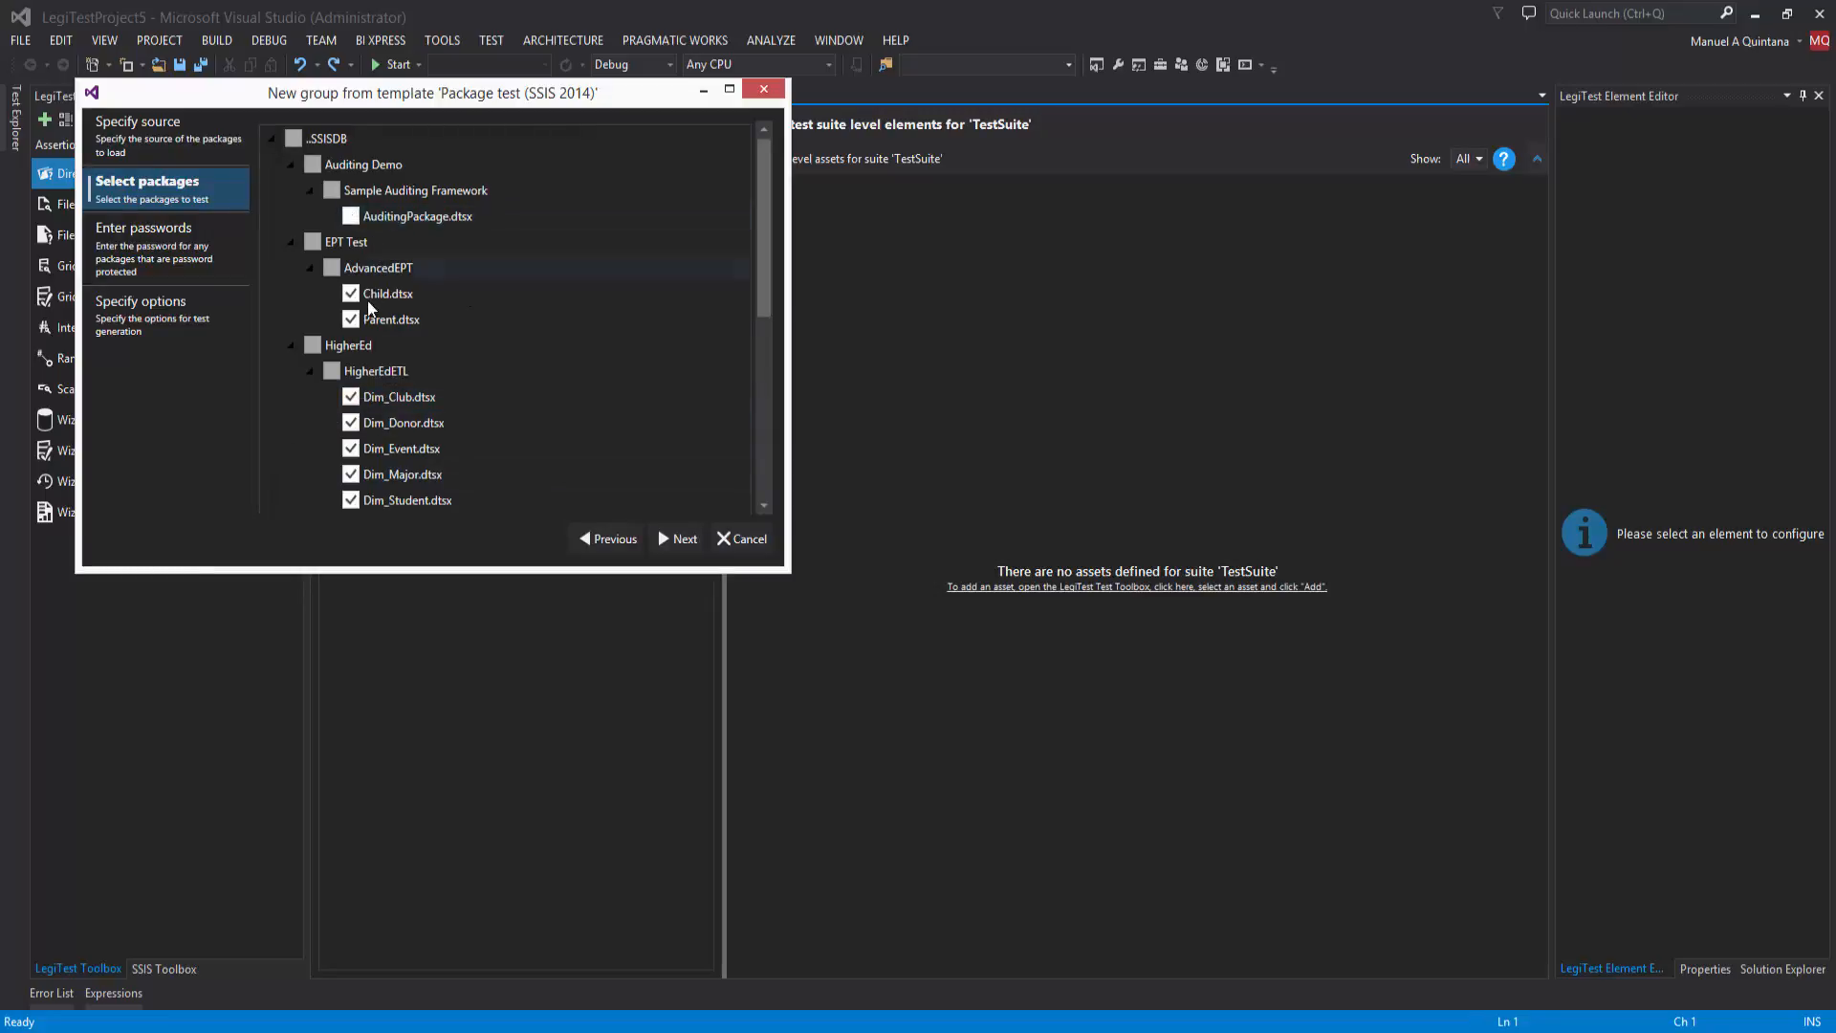
click(352, 293)
click(351, 319)
scroll(768, 250, down, 3)
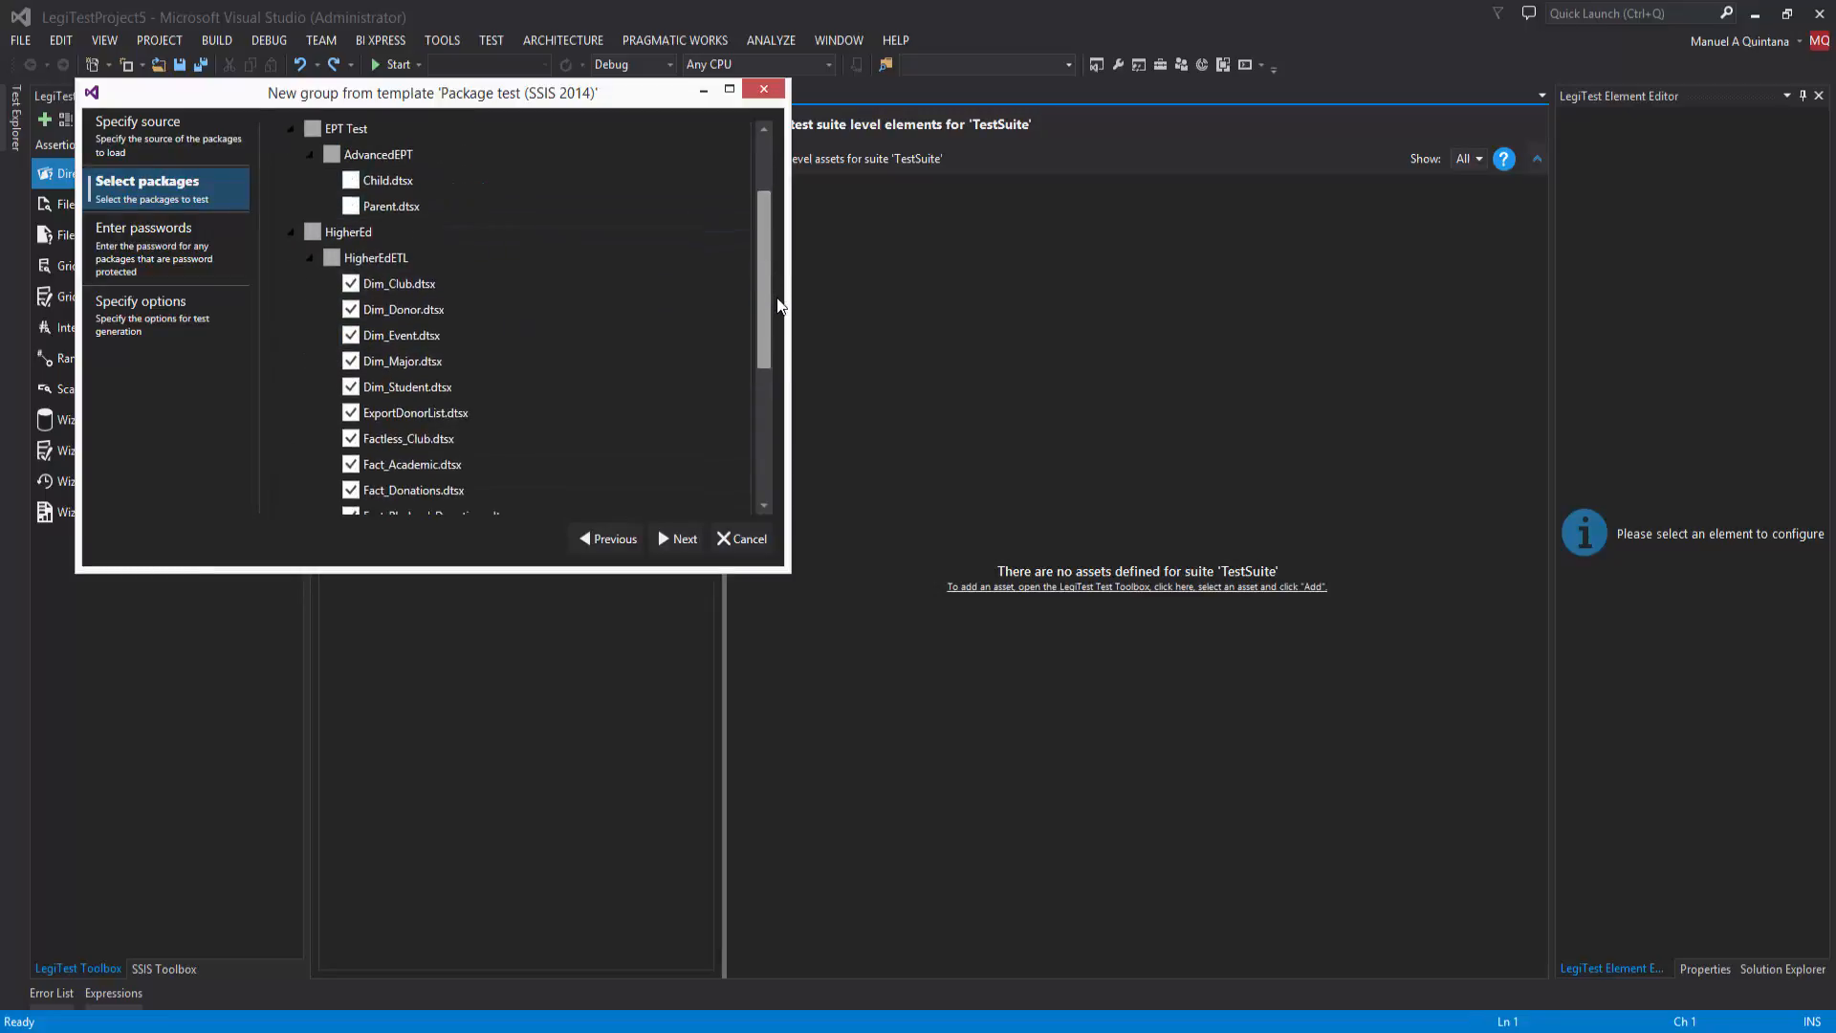
click(365, 181)
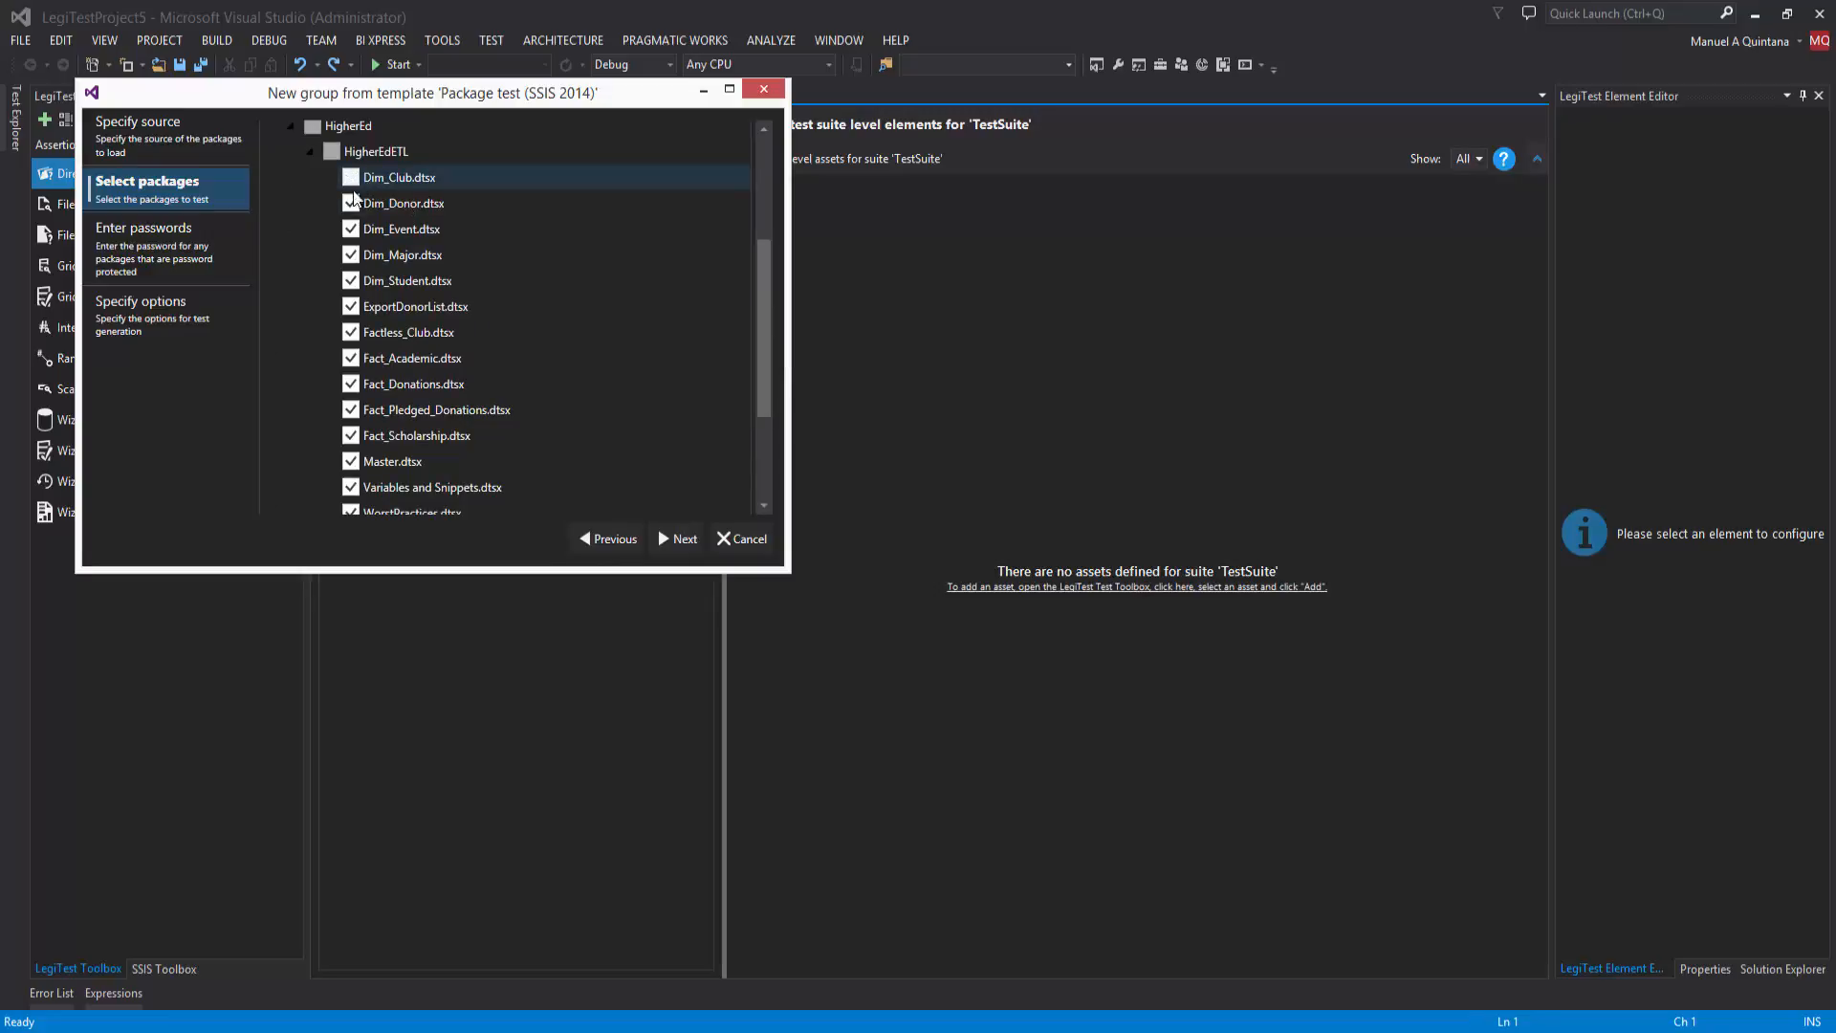
click(361, 203)
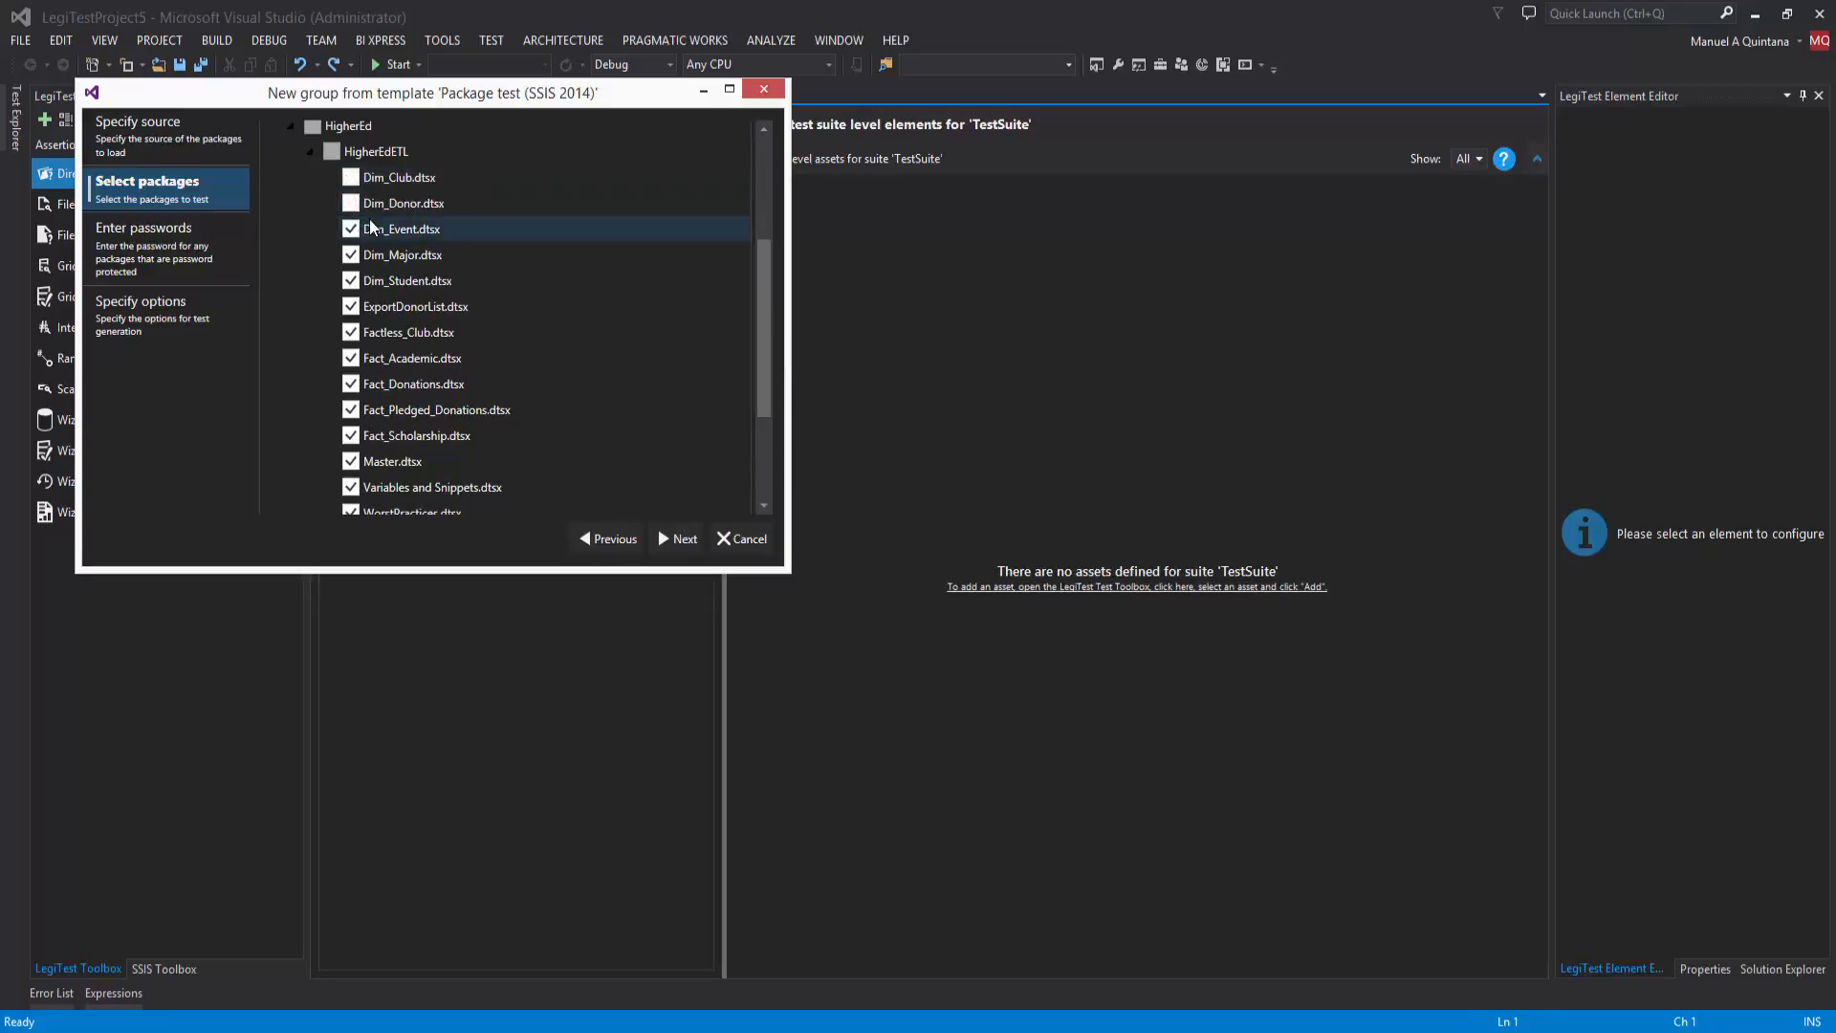
click(352, 231)
click(352, 256)
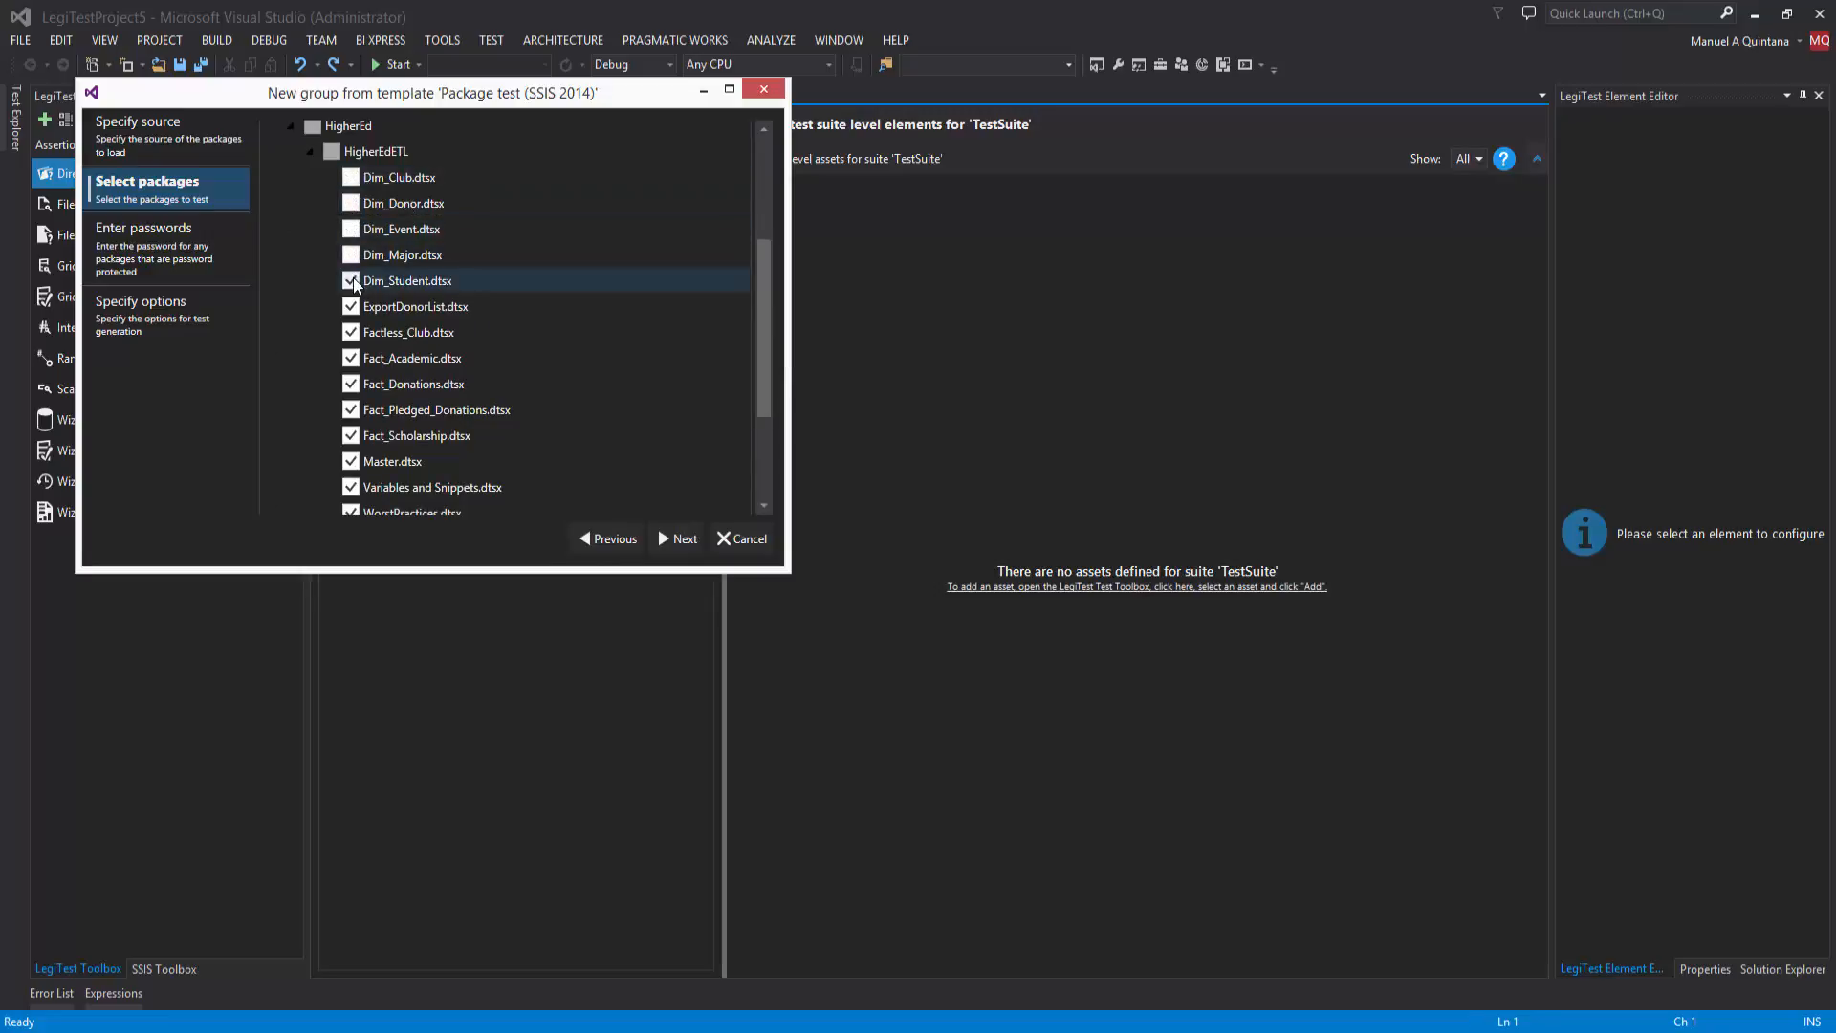
click(352, 281)
click(352, 307)
click(352, 358)
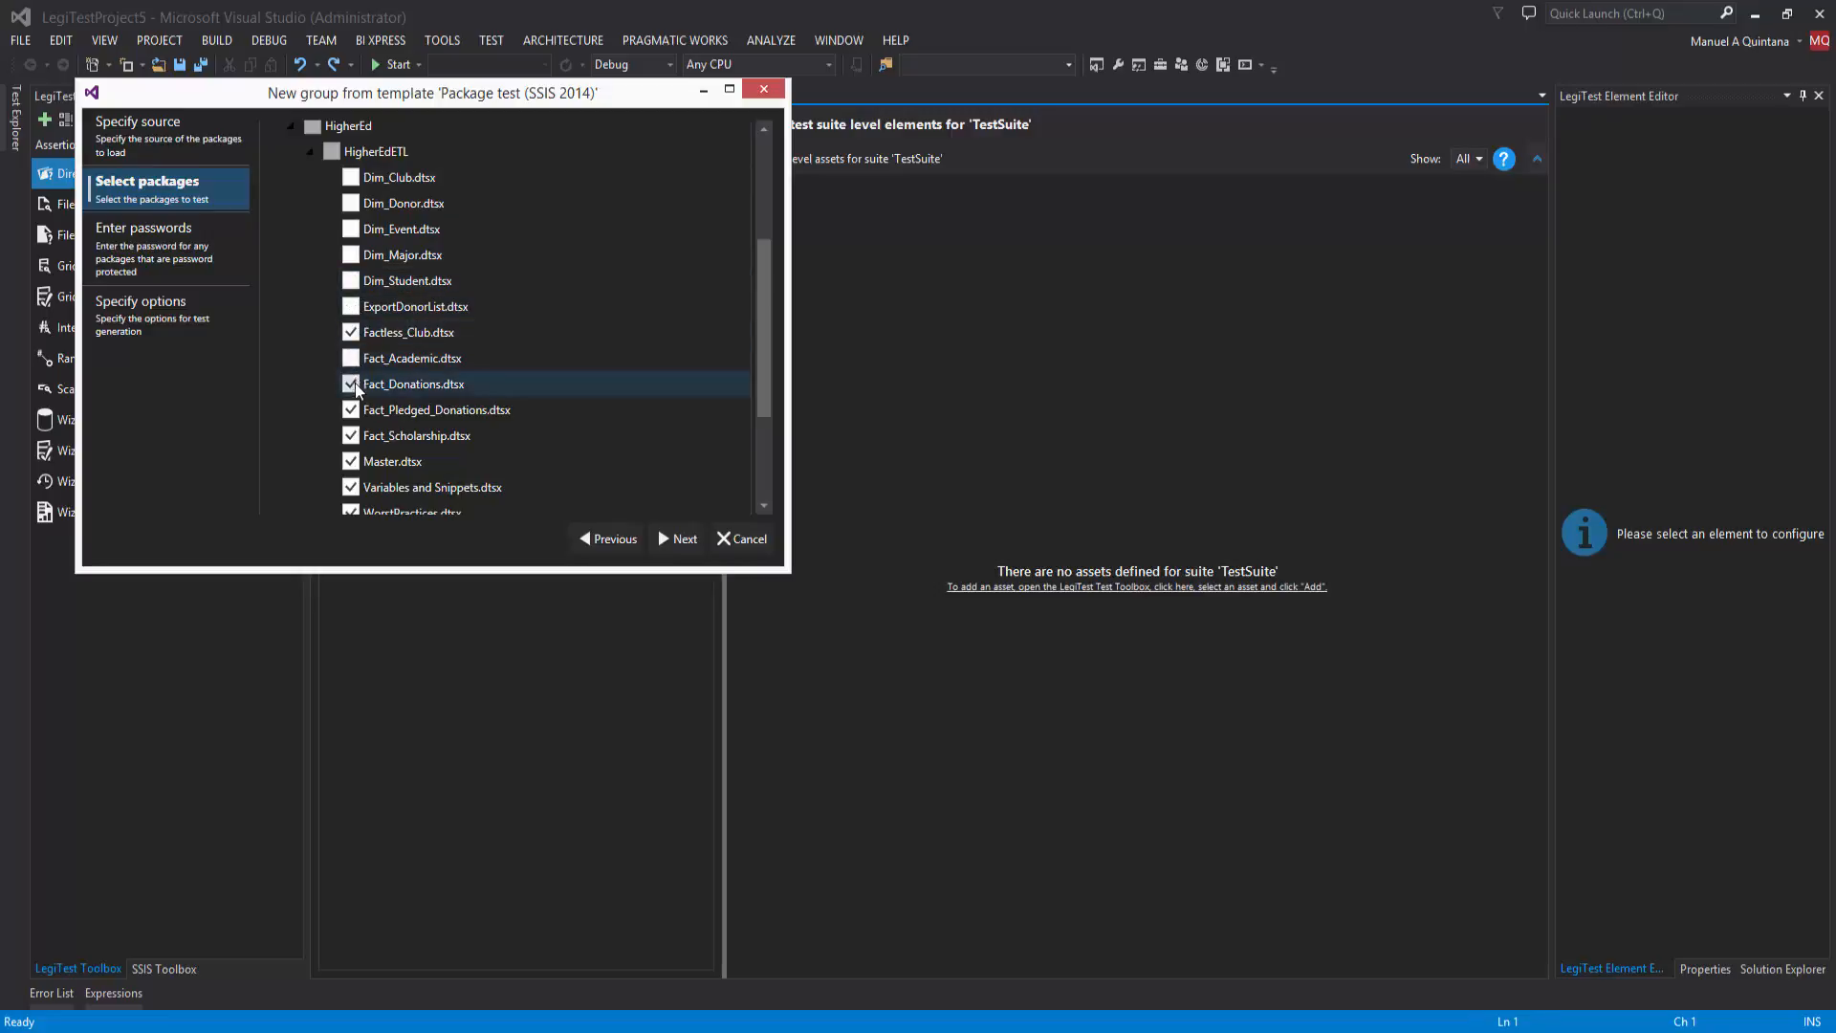
click(352, 384)
click(352, 410)
click(352, 437)
click(352, 462)
click(352, 488)
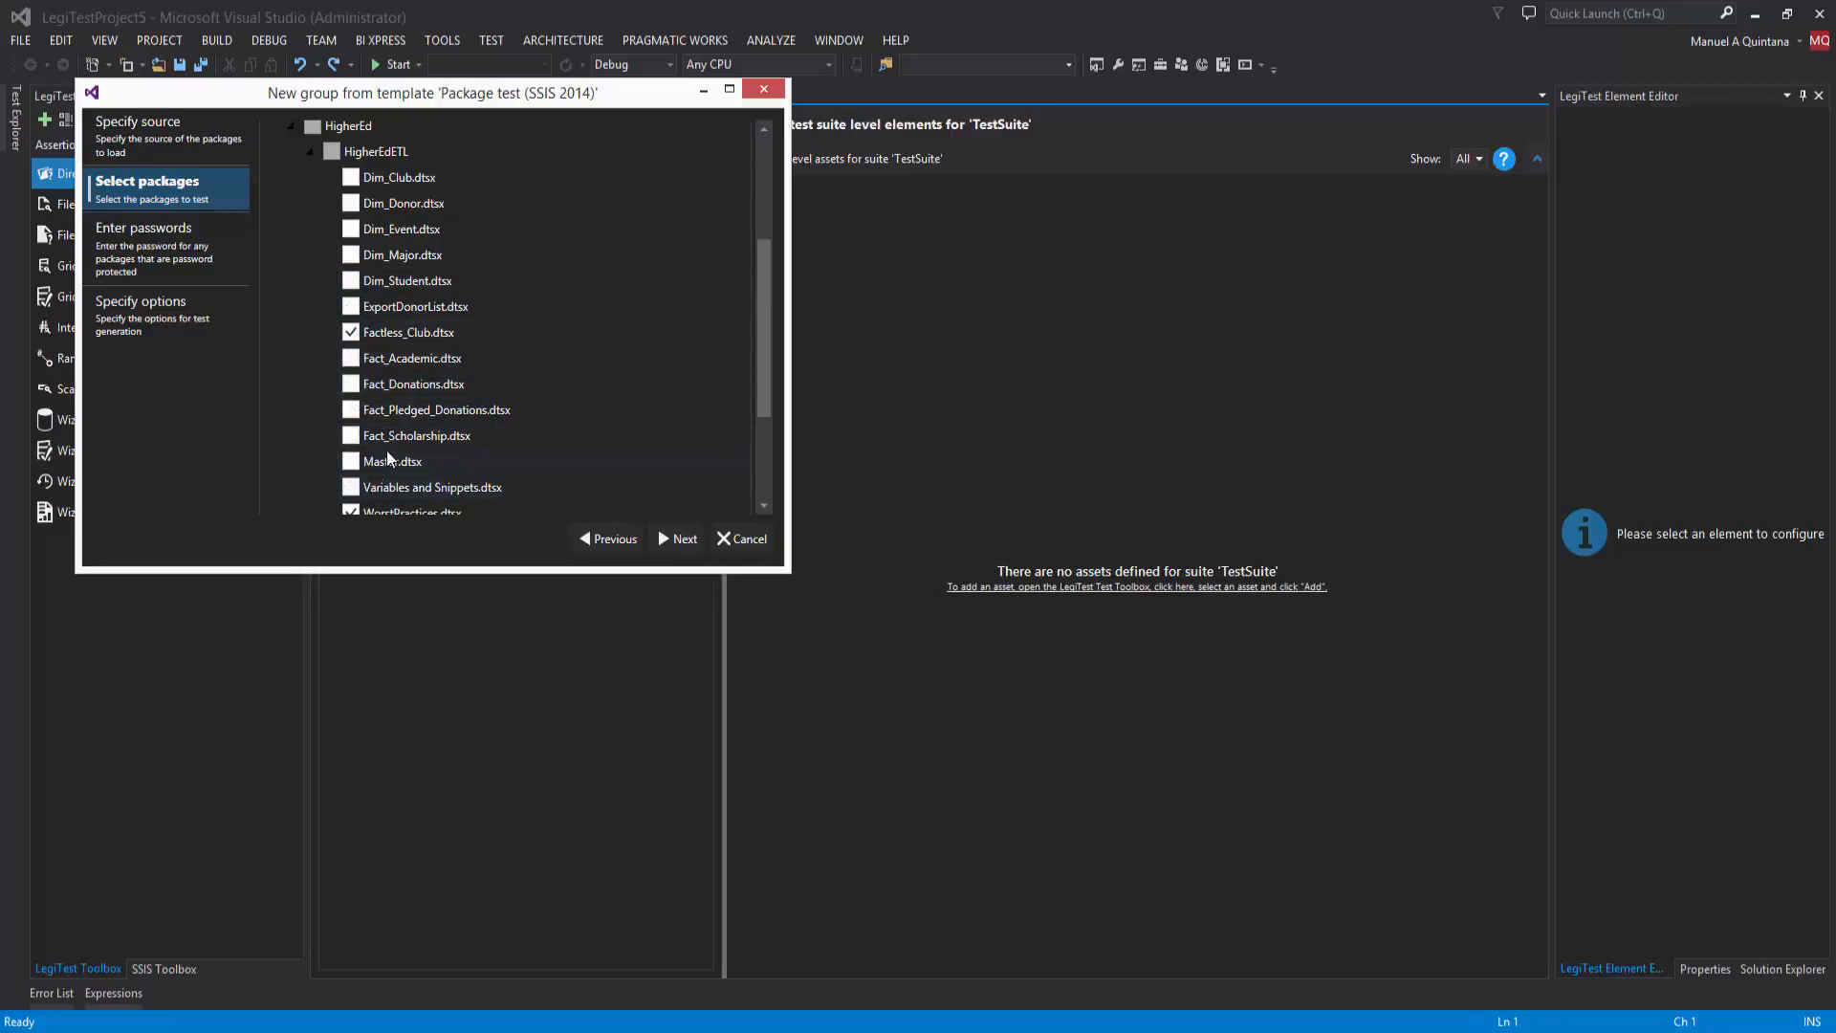
drag(764, 382, 771, 461)
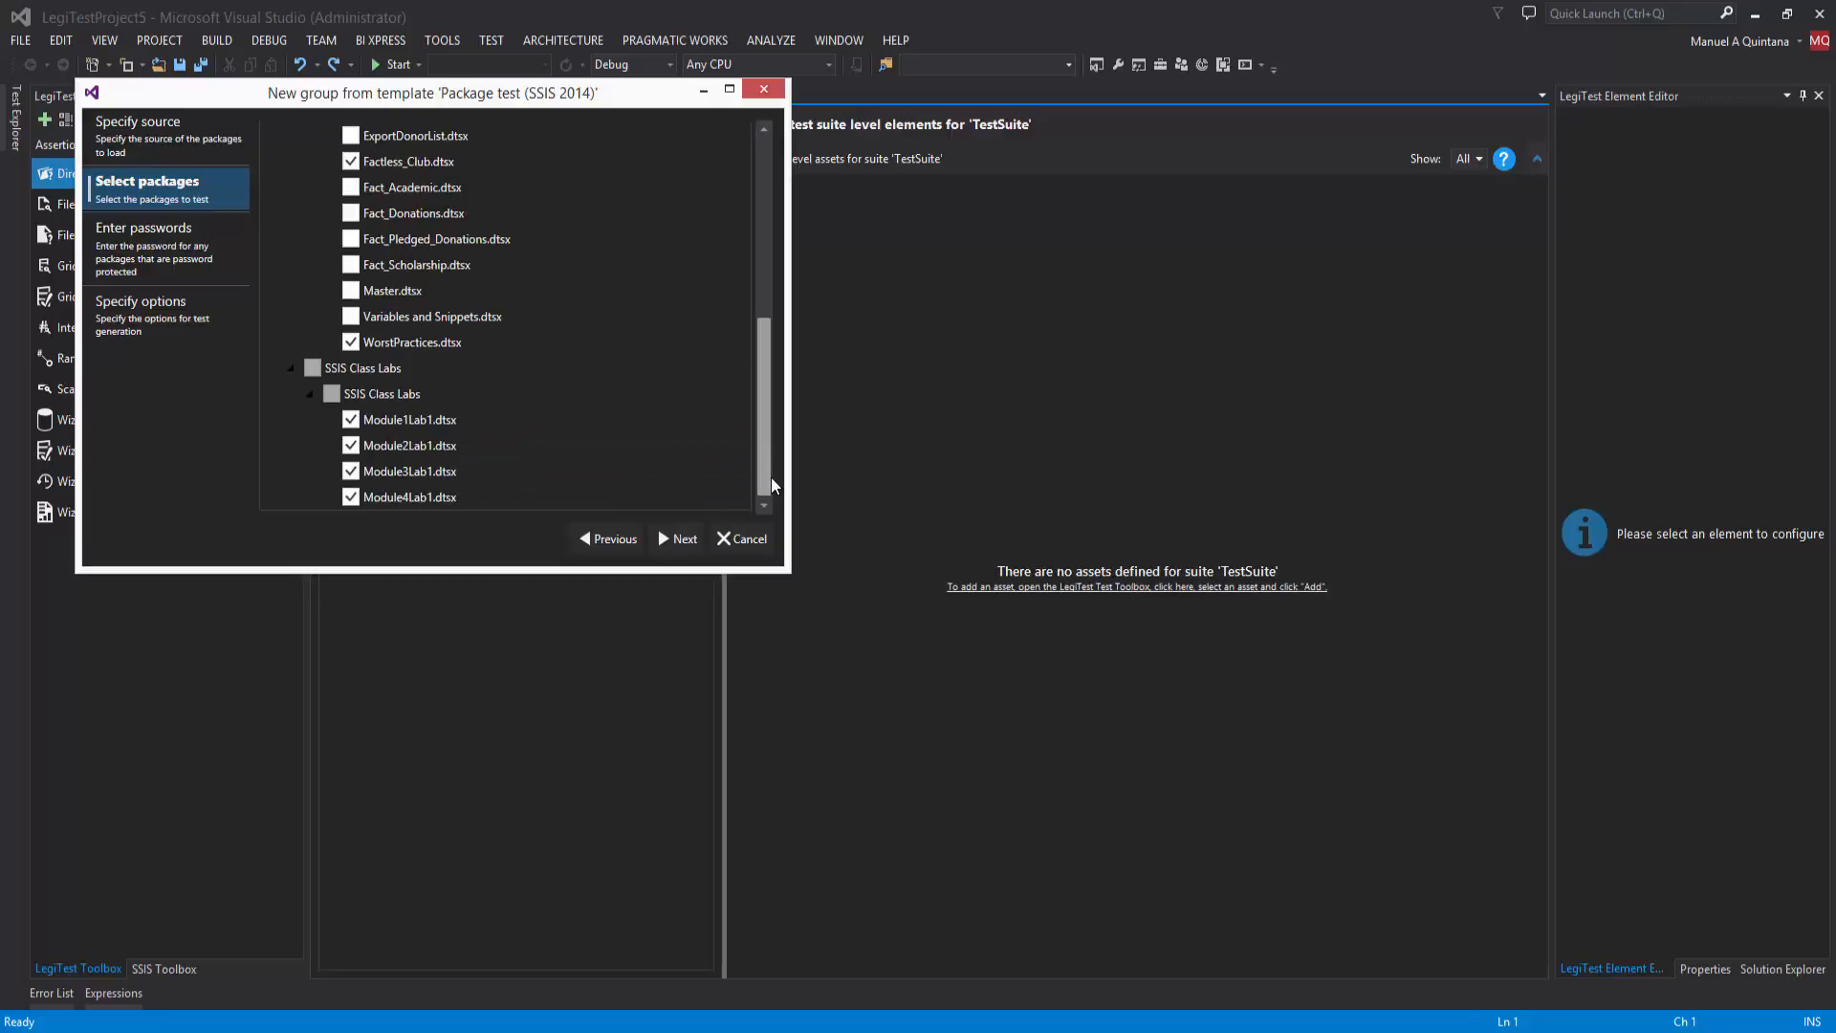
click(352, 342)
click(351, 420)
click(352, 445)
click(351, 472)
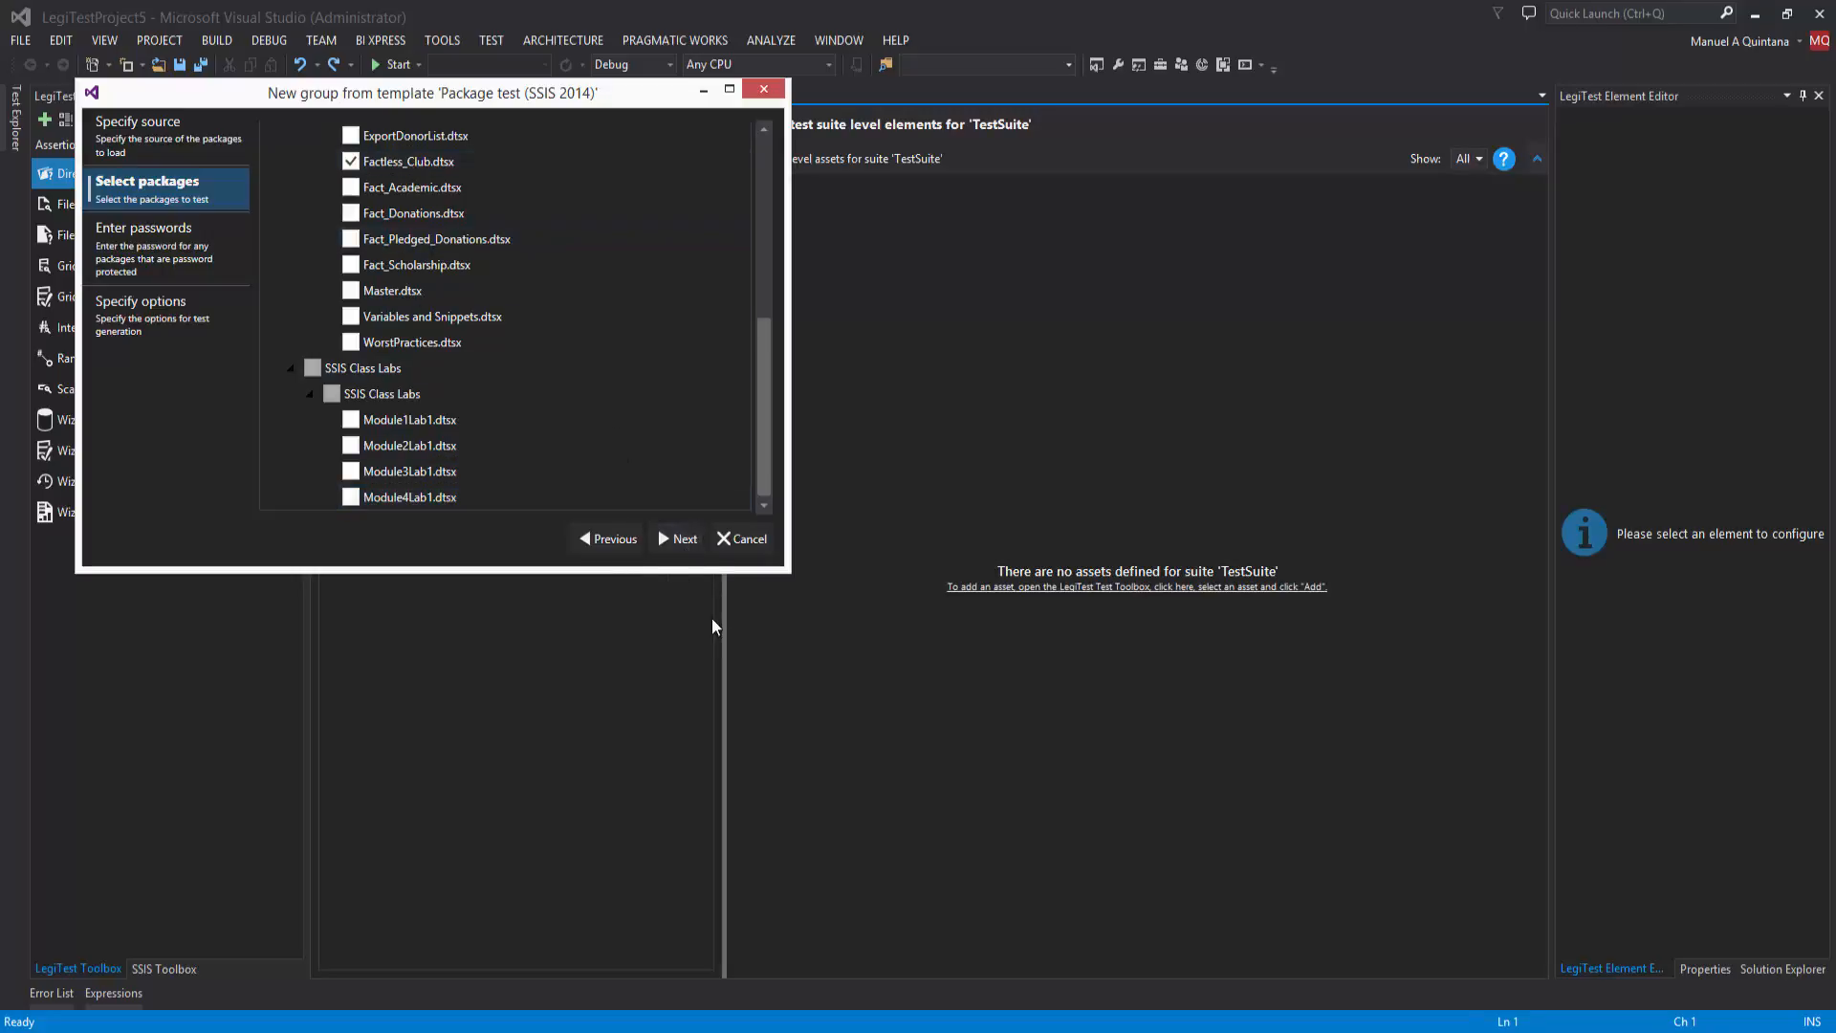
Step: Finish the package test template with all generation options enabled and the execution time limit at 10 seconds
click(679, 540)
click(674, 537)
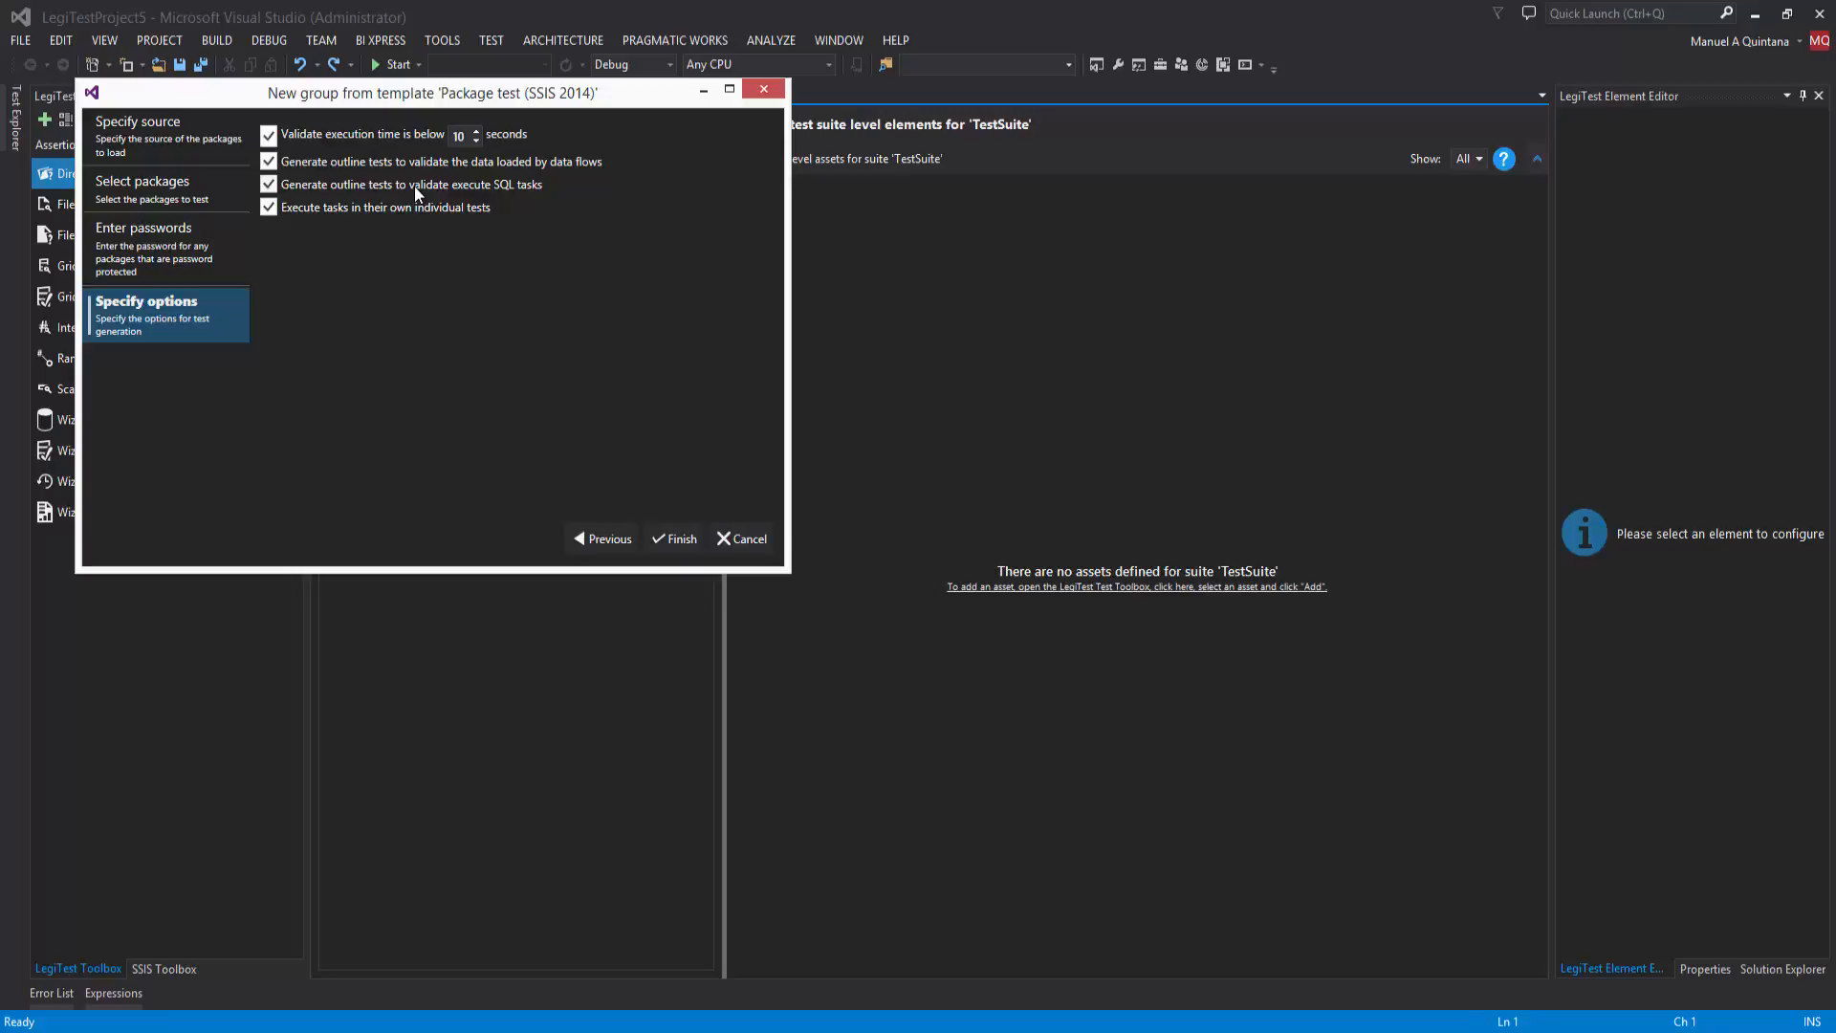
click(674, 538)
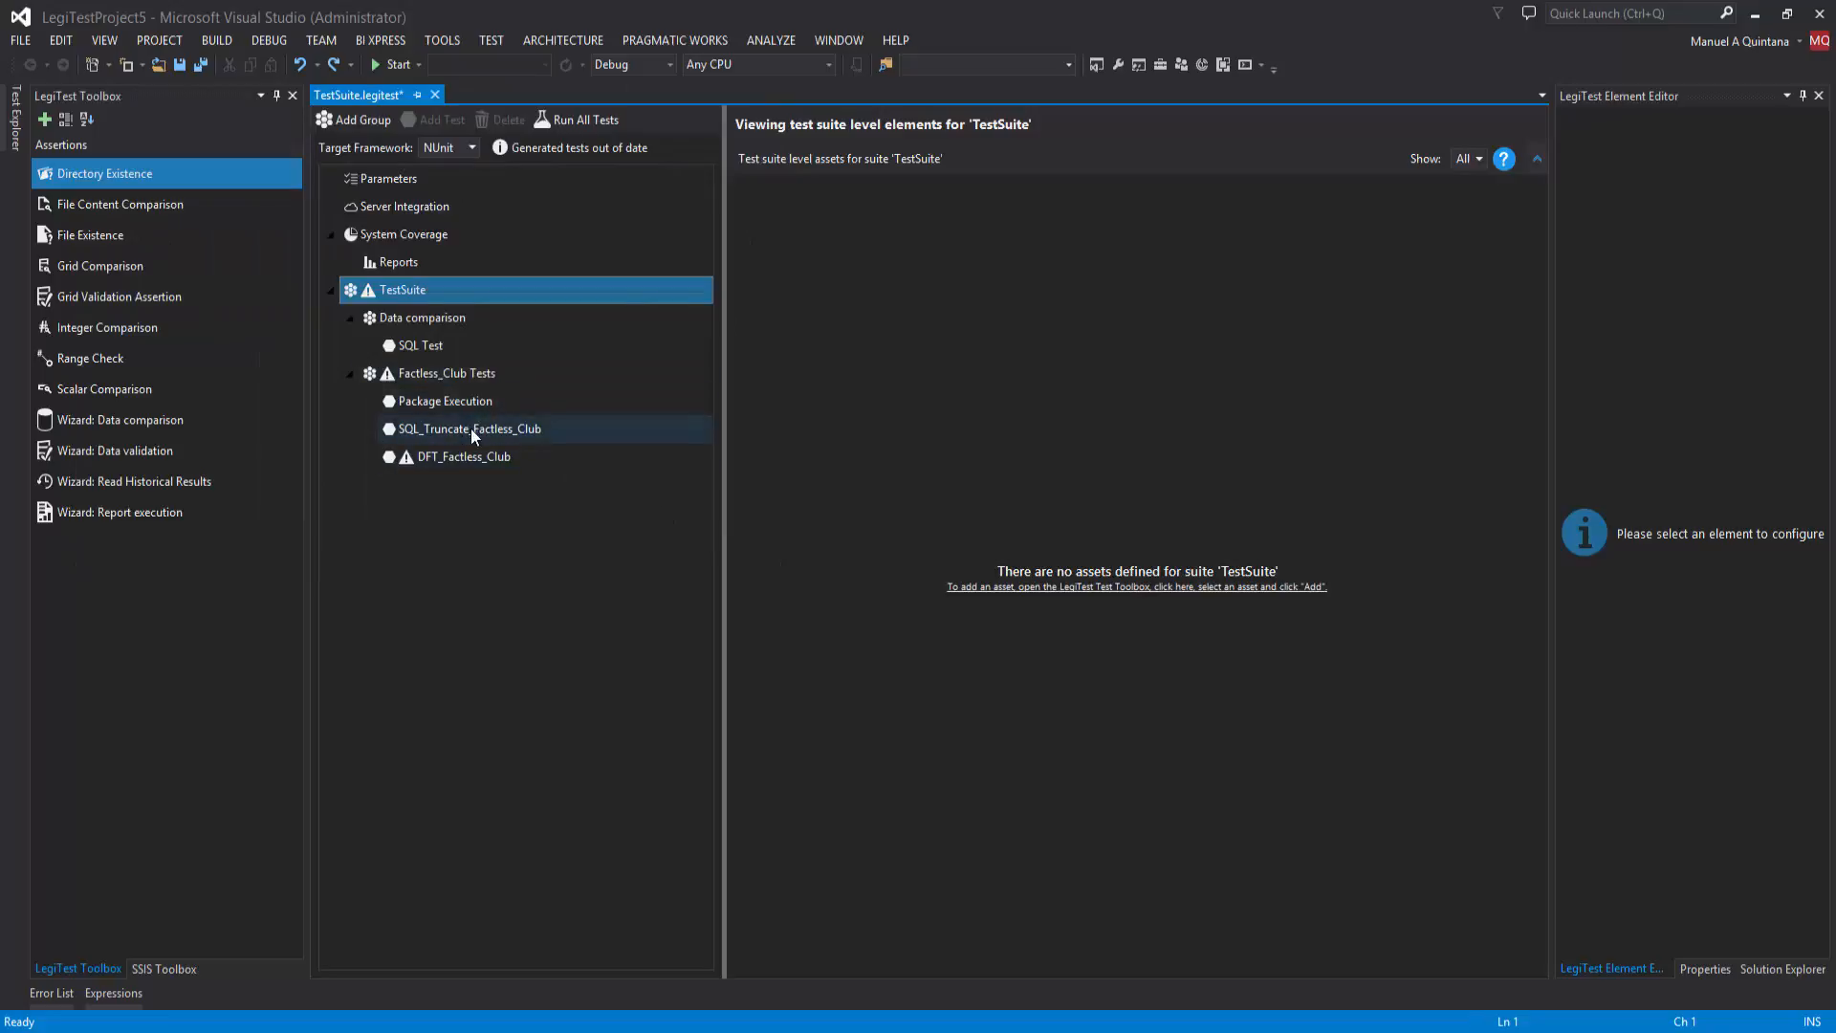
Step: Replace the OLE DB Destination expected query of the DFT_Factless_Club test with "SELECT ClubID AS Club_AK, Club FROM HigherEd.dbo.Club"
mouse_move(389, 380)
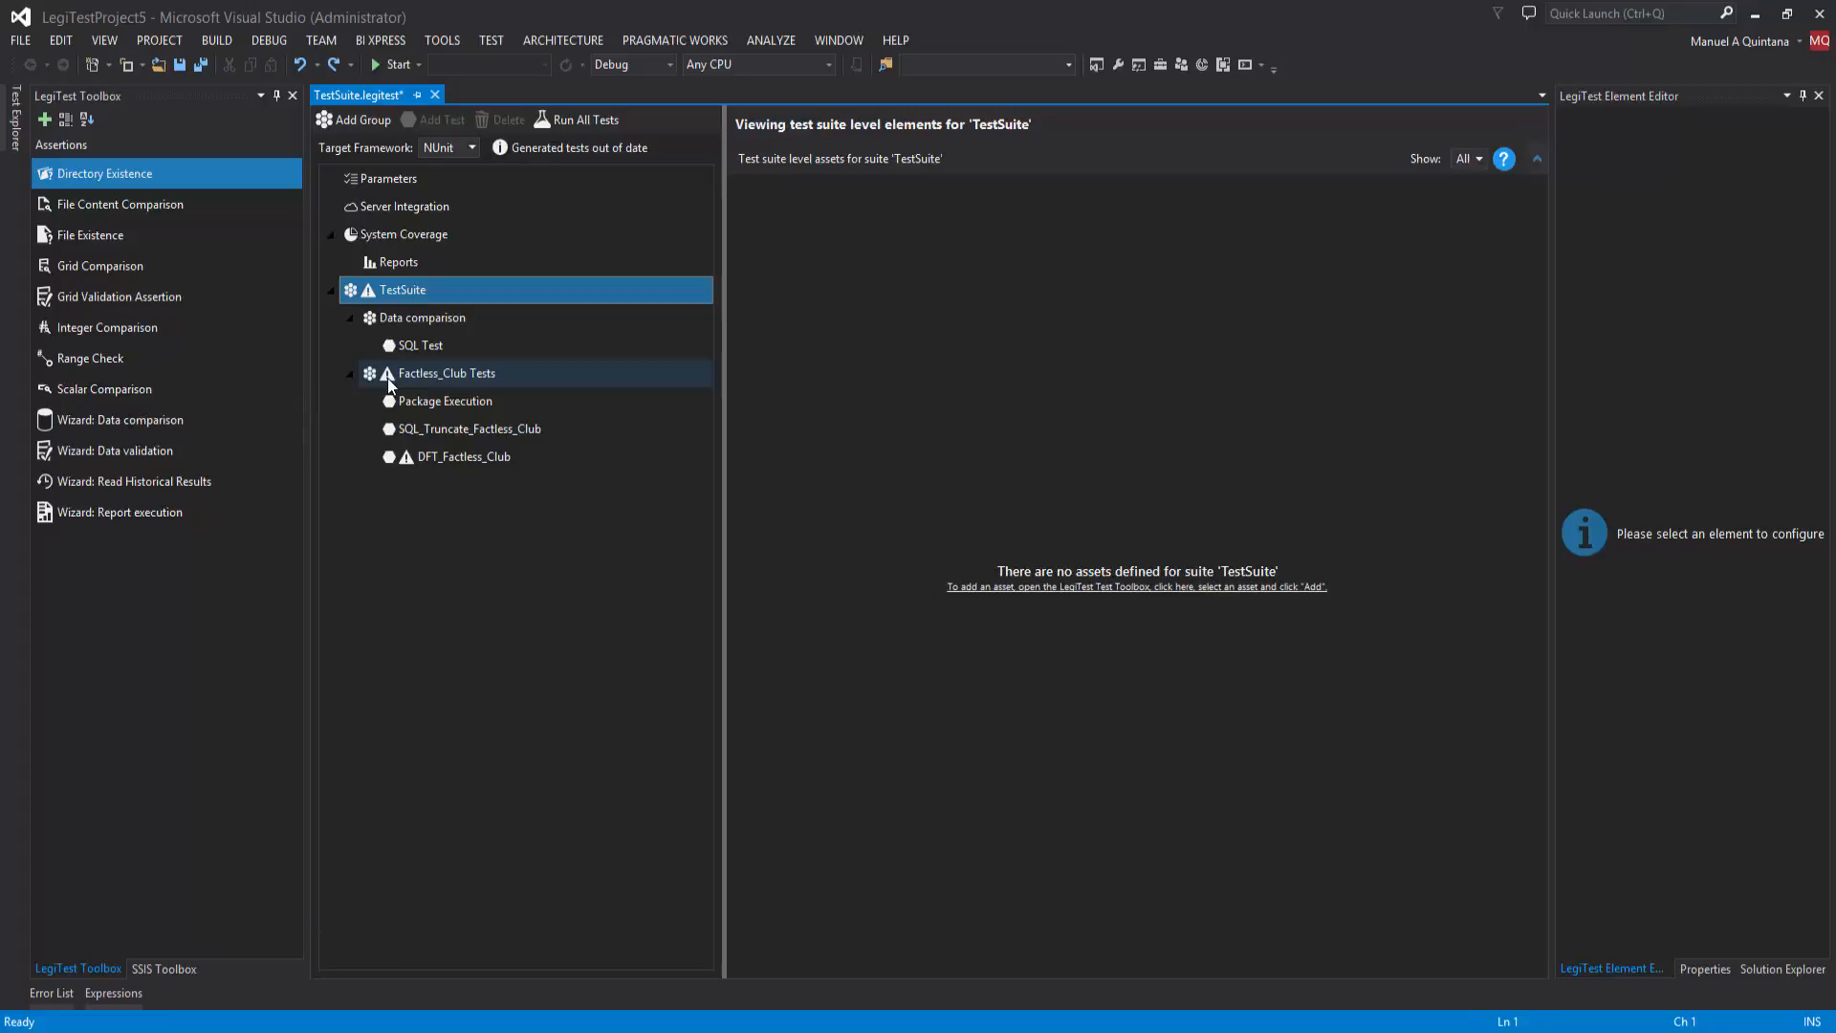
click(452, 456)
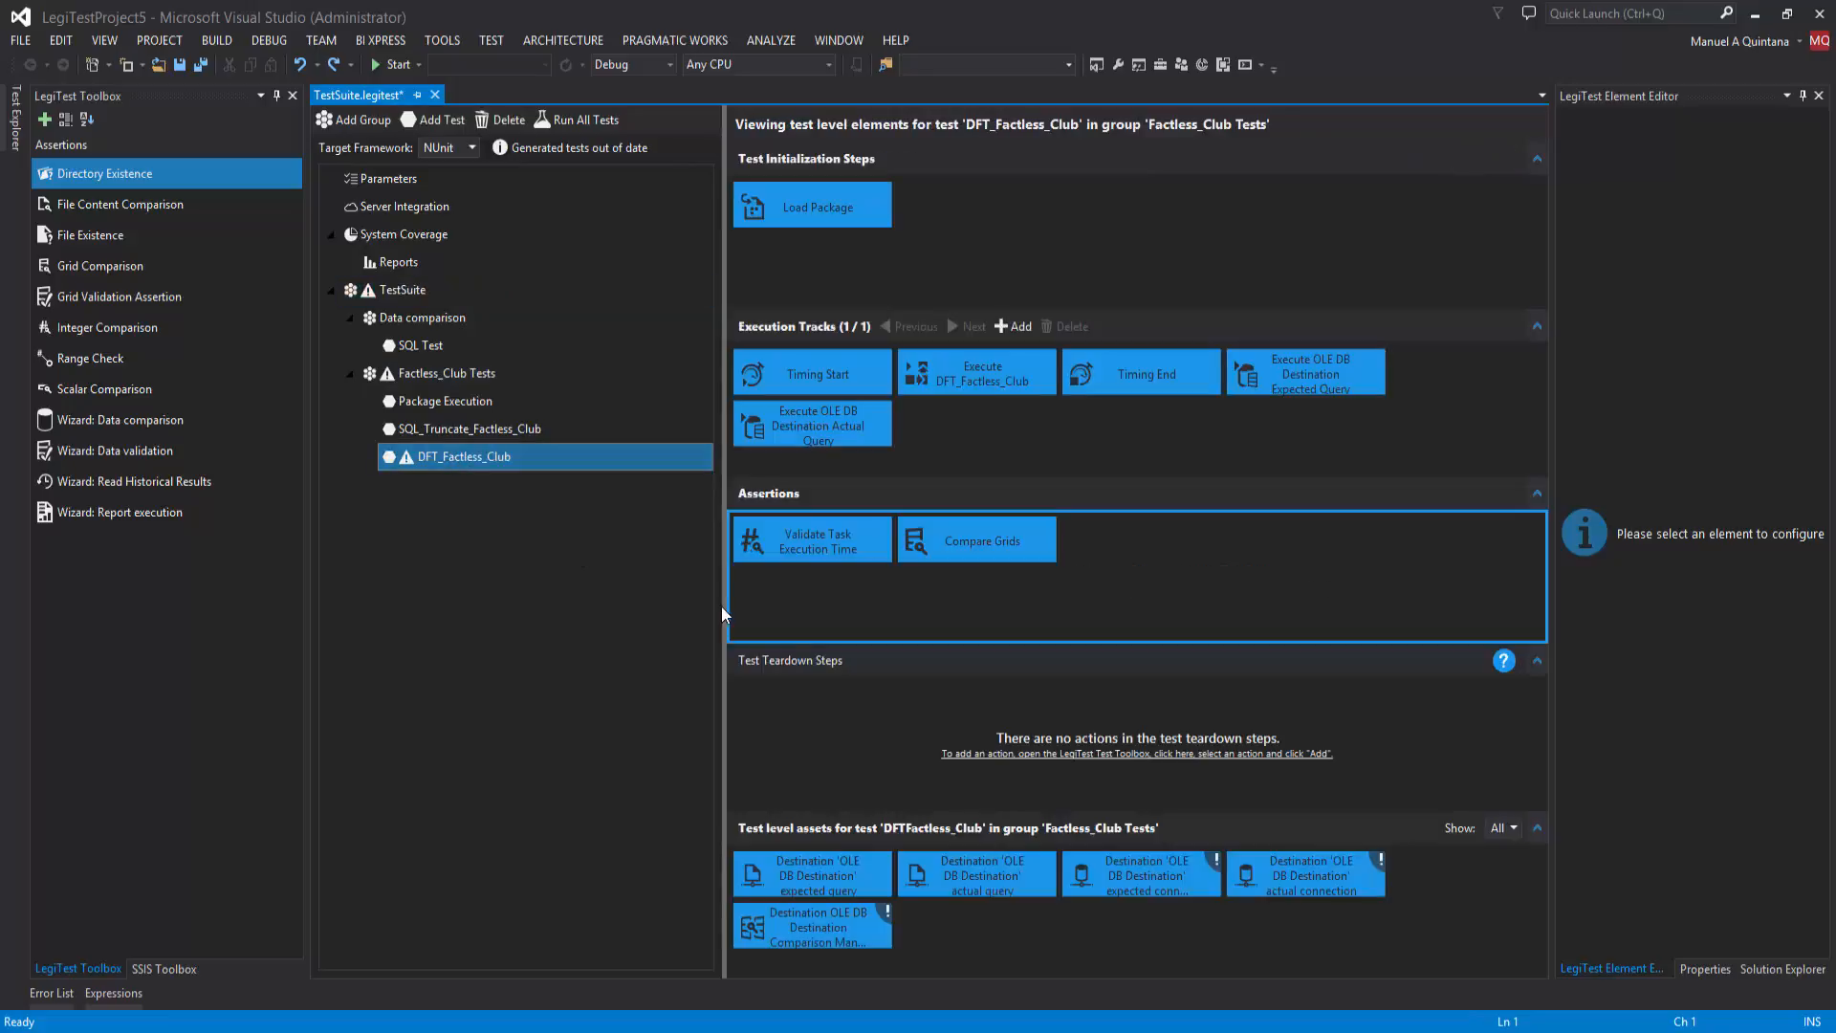
click(802, 873)
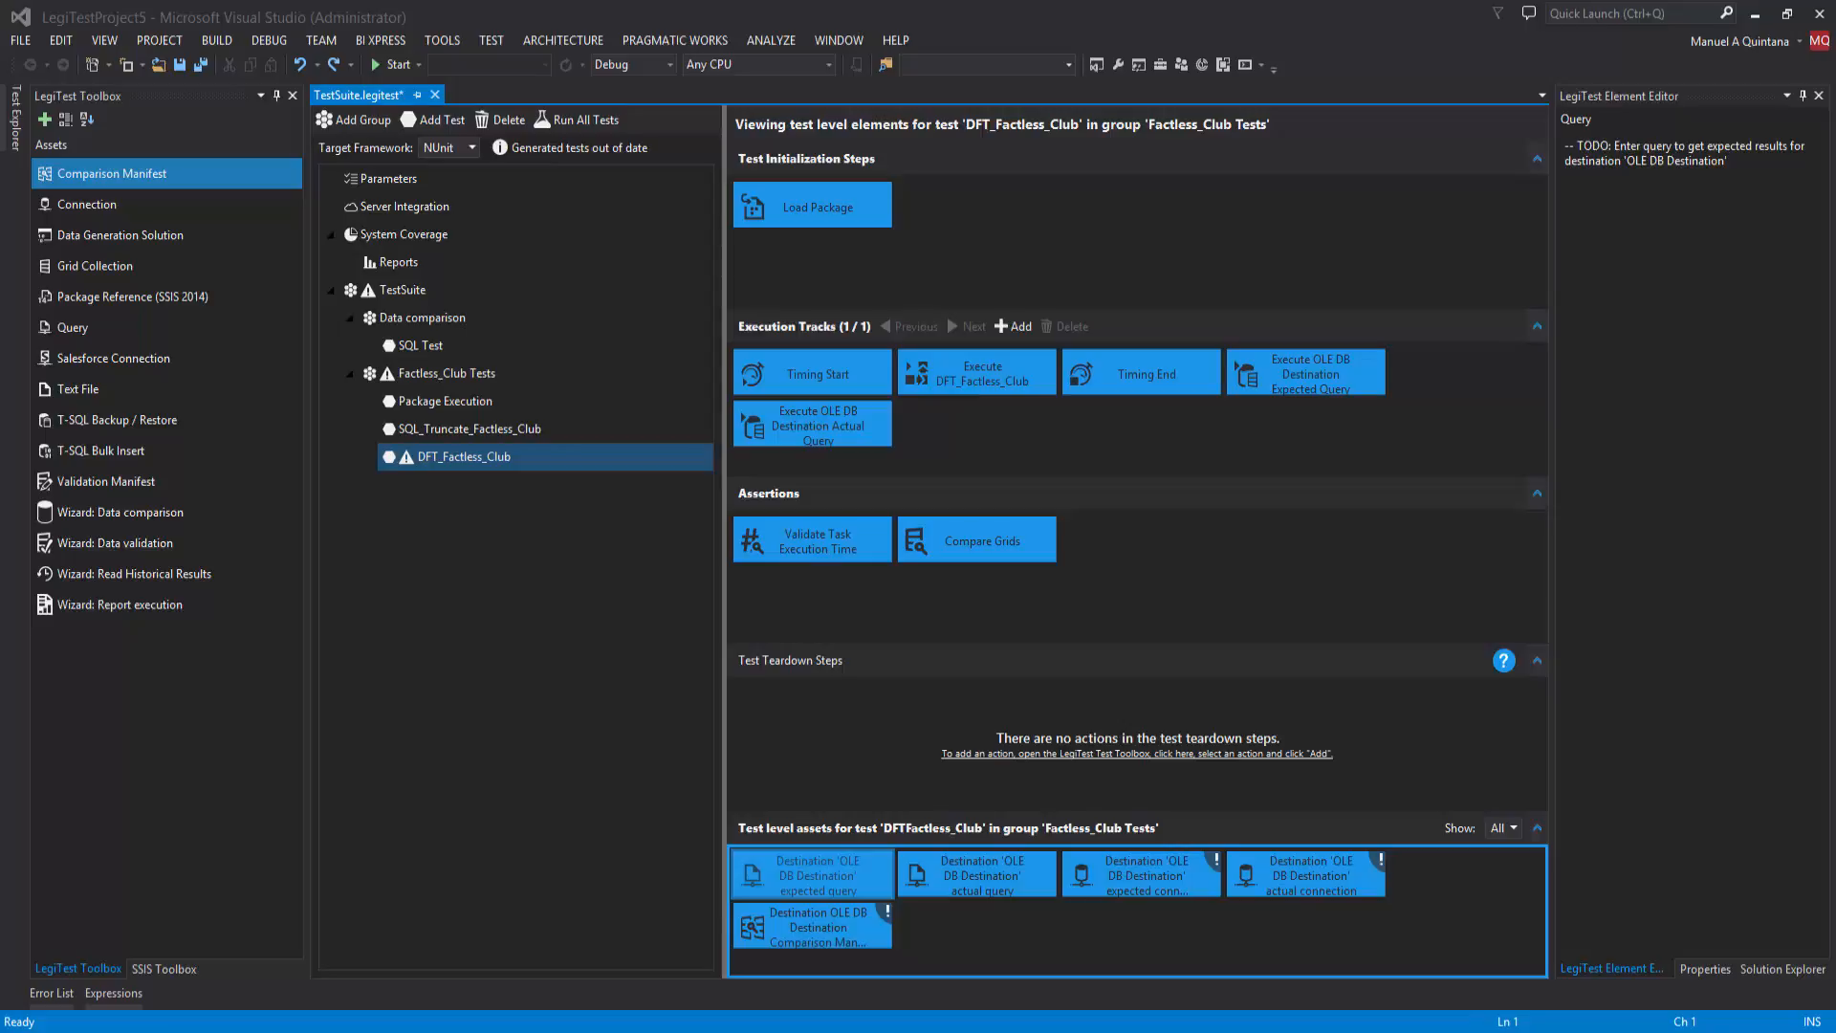
drag(1727, 160, 1540, 155)
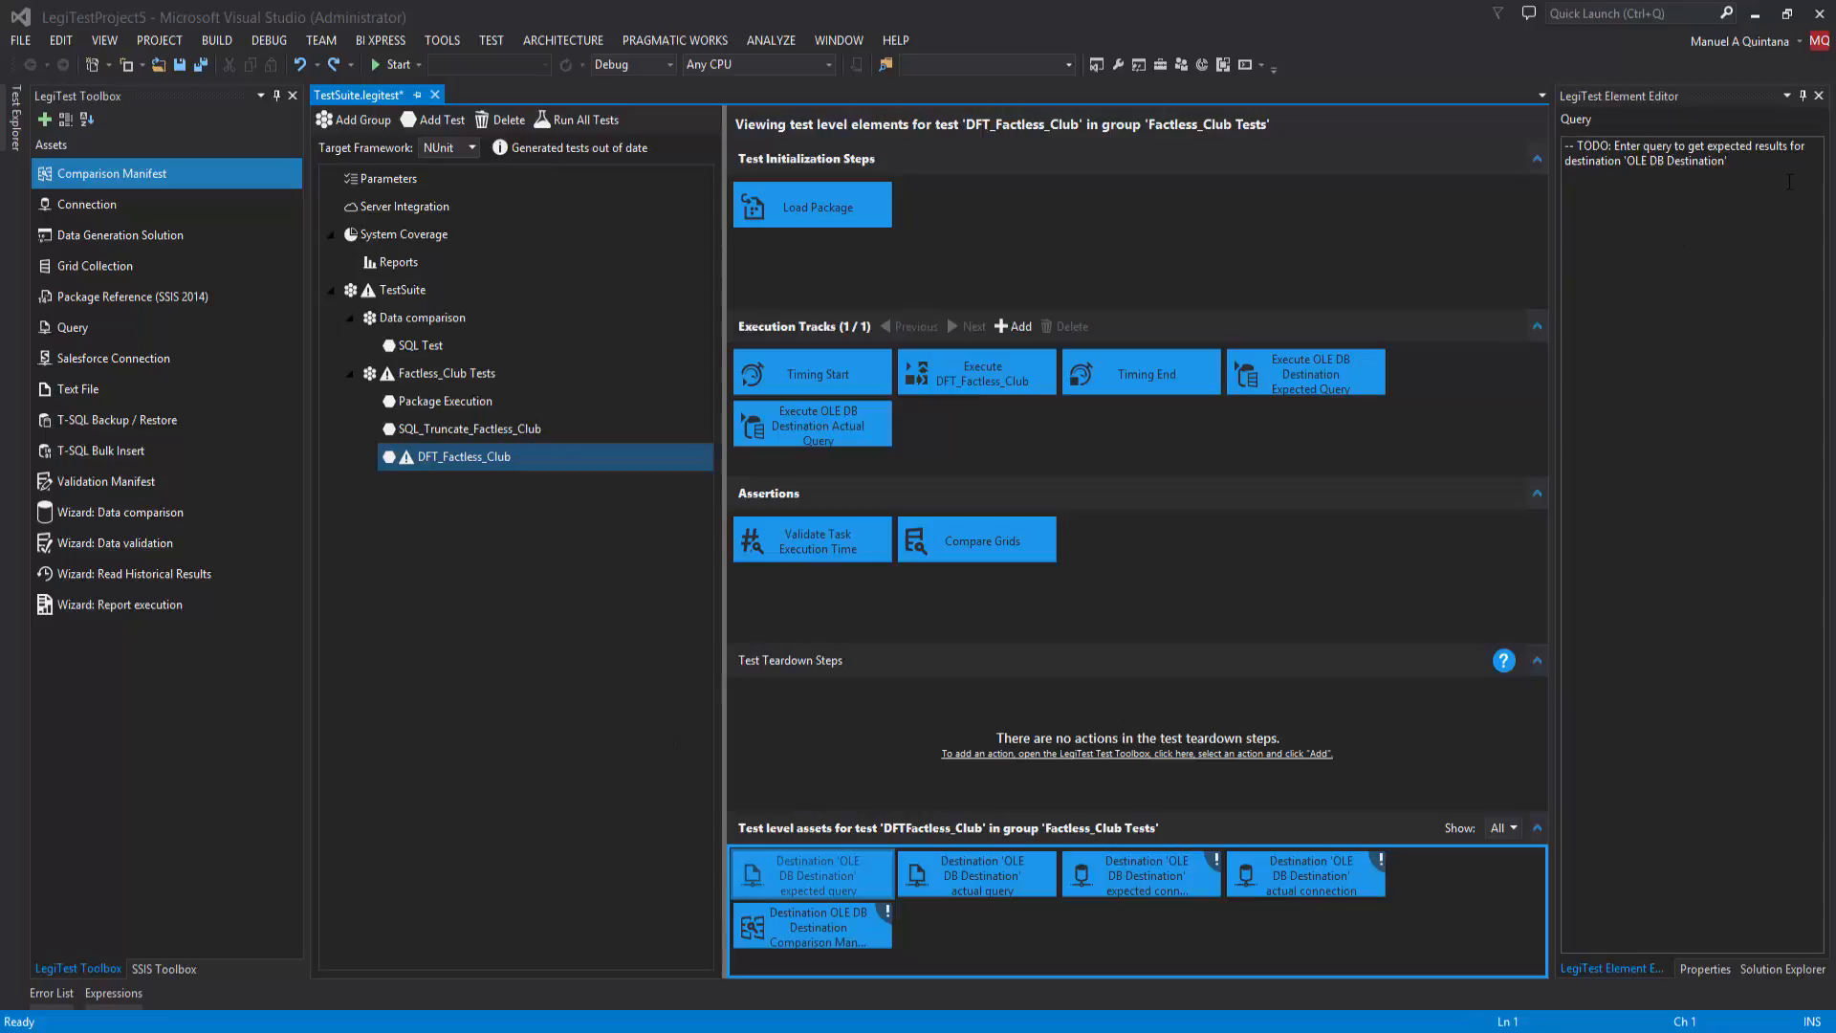
key(ctrl+a)
text(SELECT ClubID AS Club_AK, Club FROM HigherEd.dbo.Club)
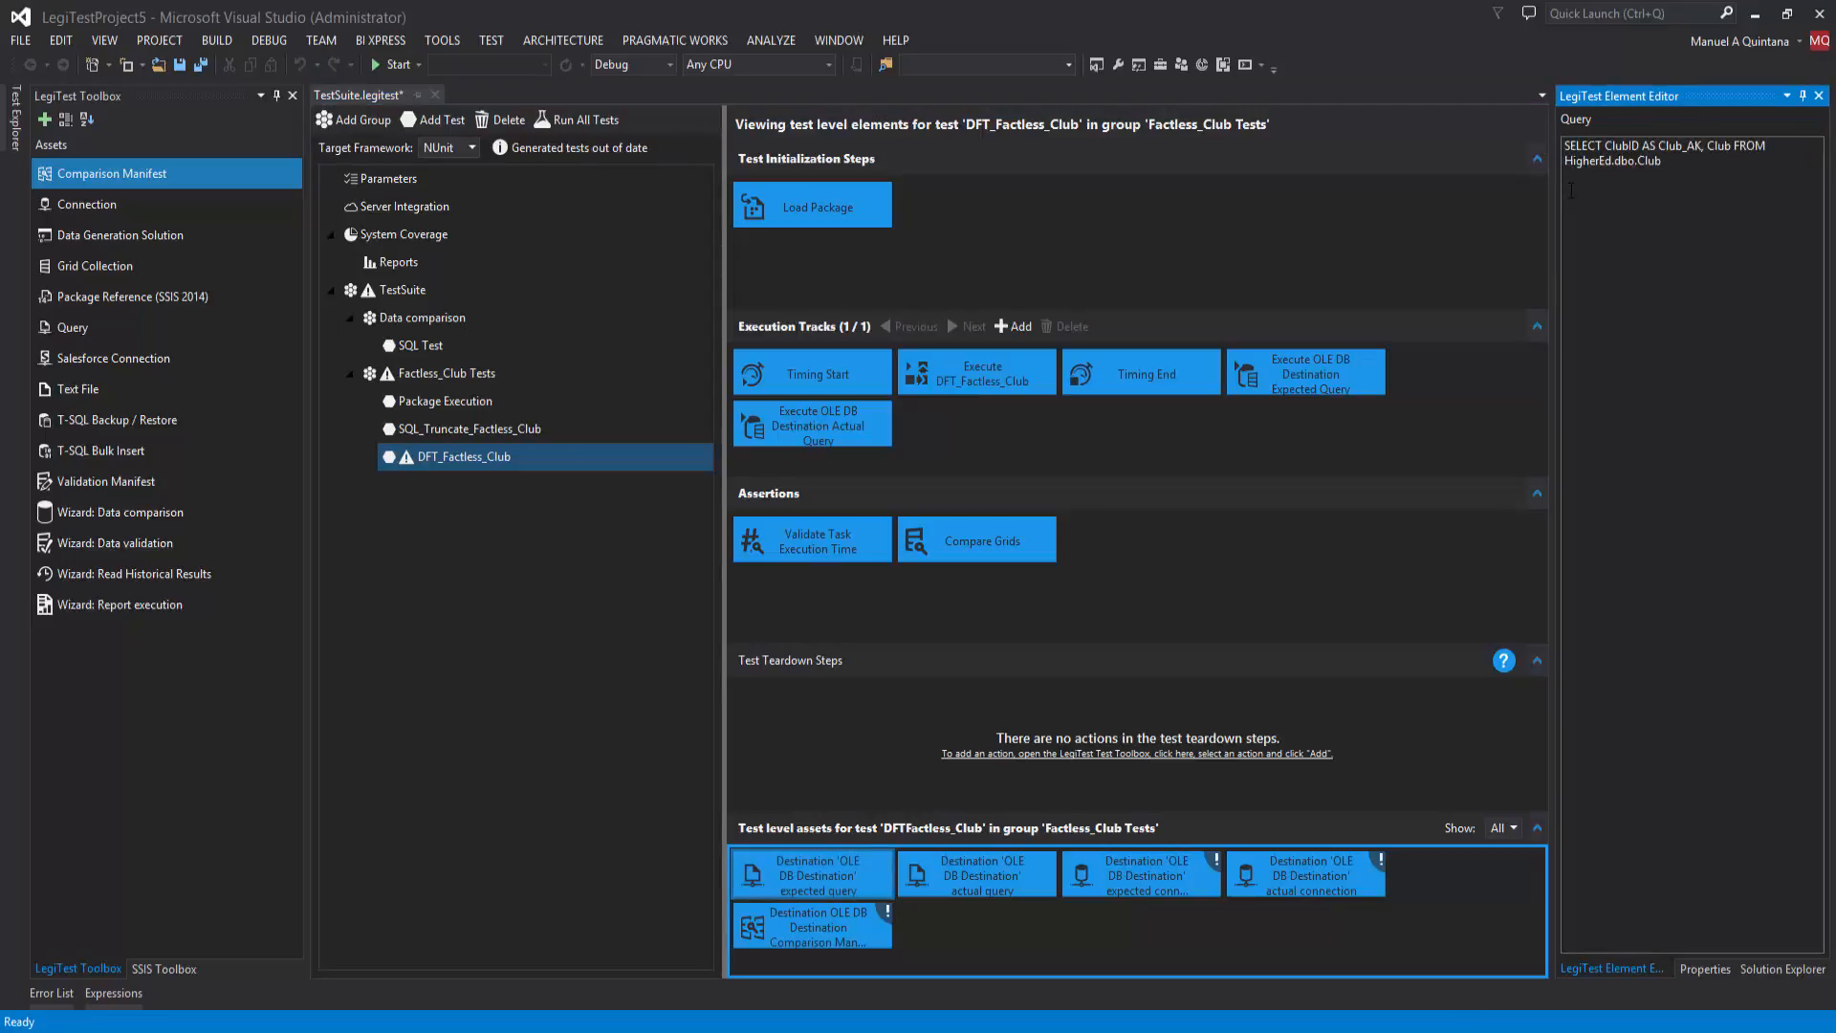
Step: Replace the OLE DB Destination actual query with "SELECT Club_AK,Club FROM HigherEdDW.dbo.Dim_Club WHERE Club_SK > 0"
click(961, 892)
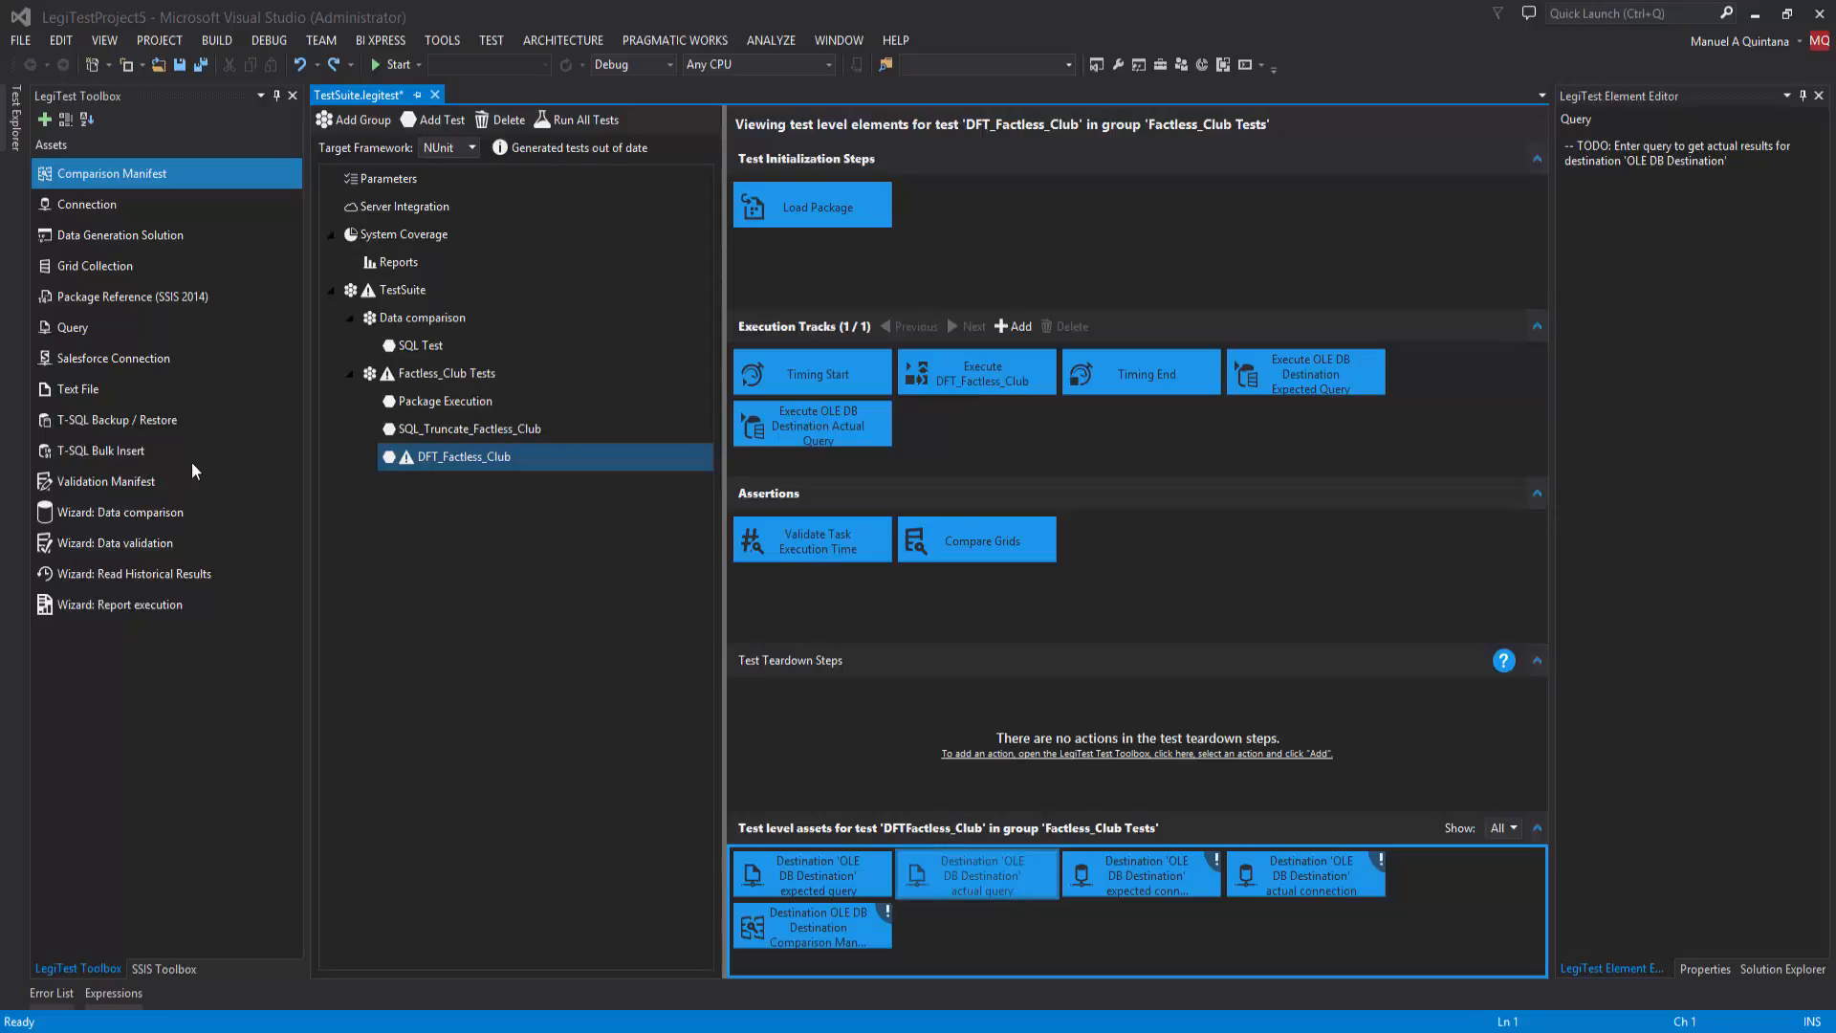
click(1722, 175)
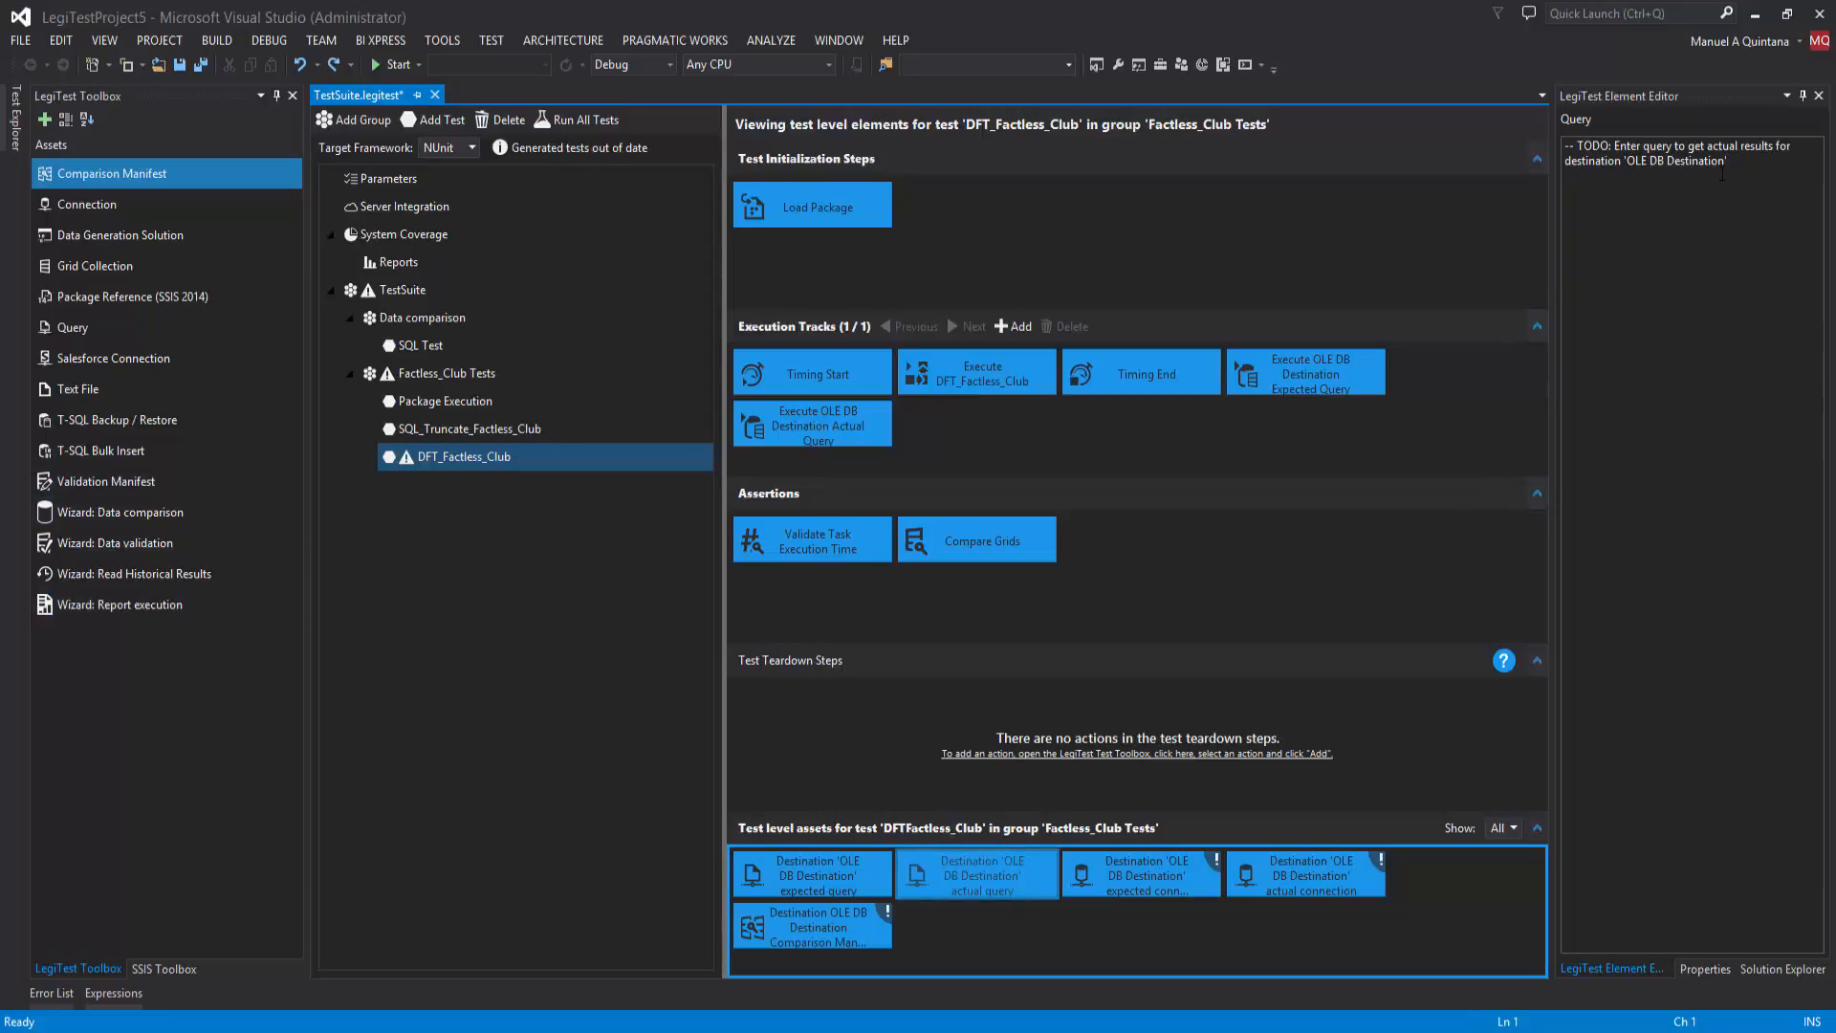
key(ctrl+a)
text(SELECT Club_AK,Club FROM HigherEdDW.dbo.Dim_Club WHERE Club_SK > 0)
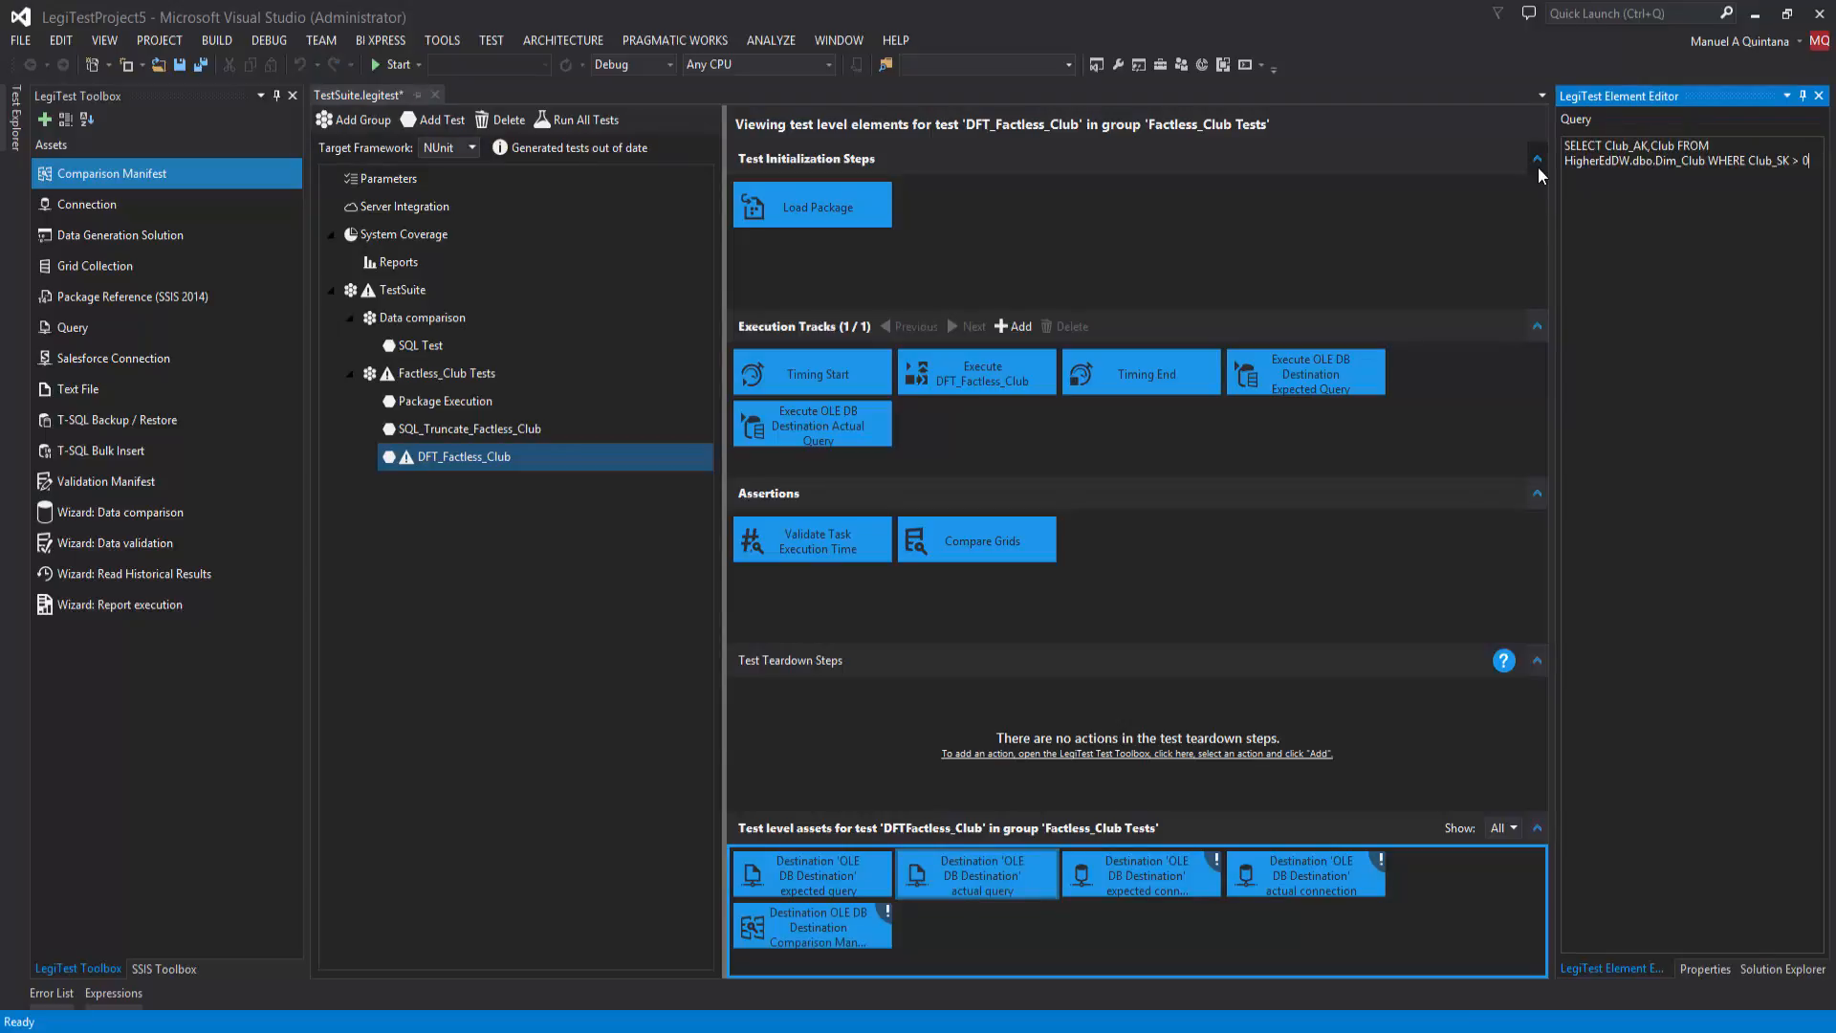
Step: Configure the OLE DB Destination expected connection with SqlClient Data Provider, server ".", Windows Authentication and its source database
click(1139, 864)
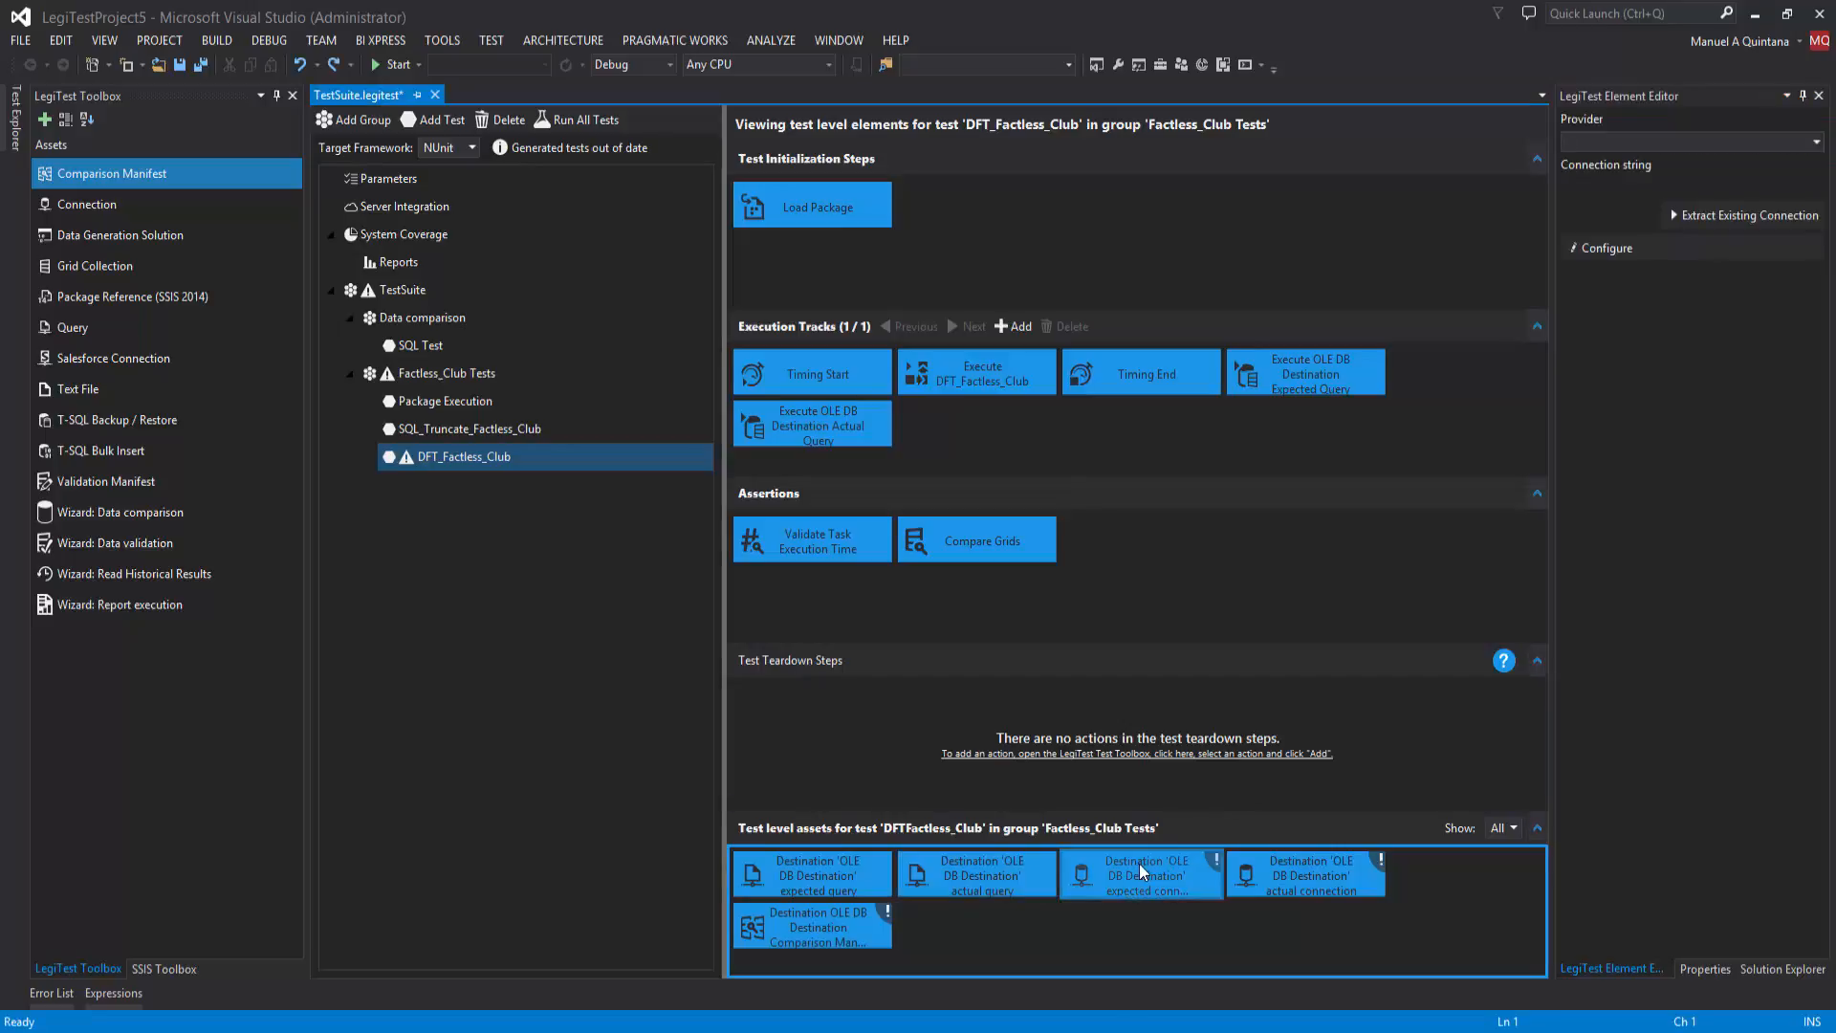
click(1776, 141)
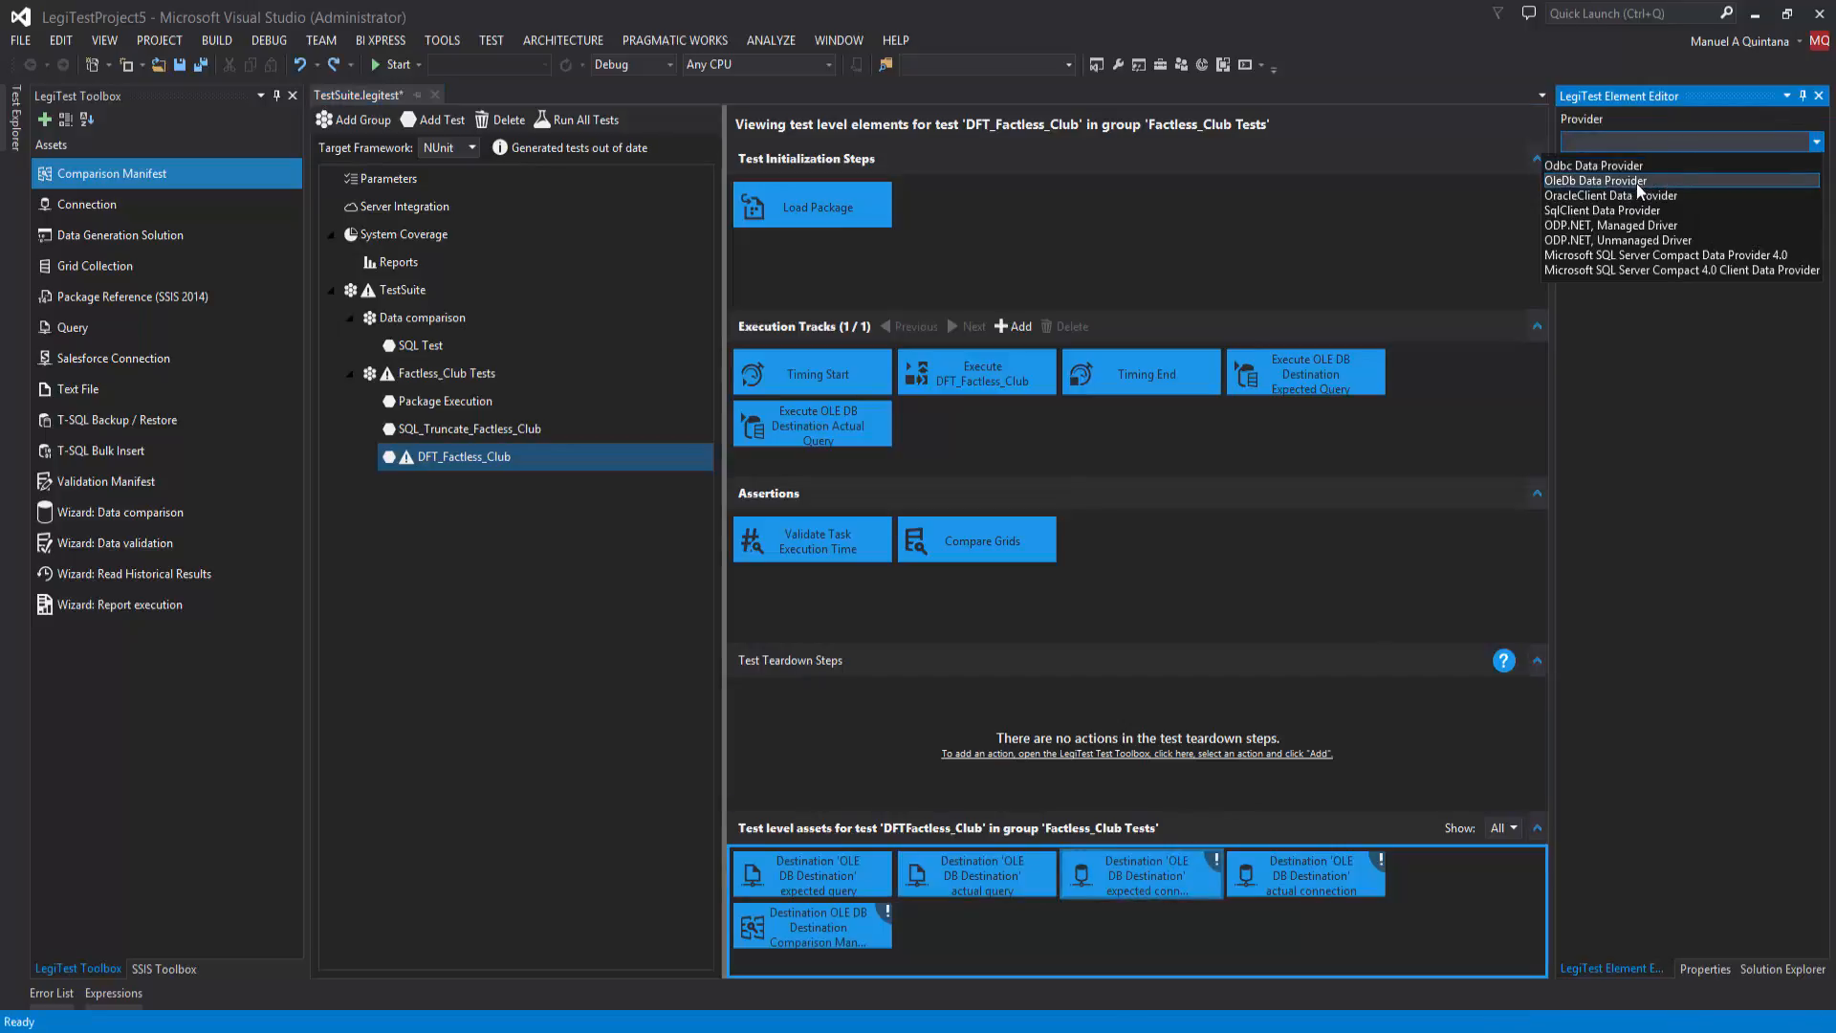
click(1620, 210)
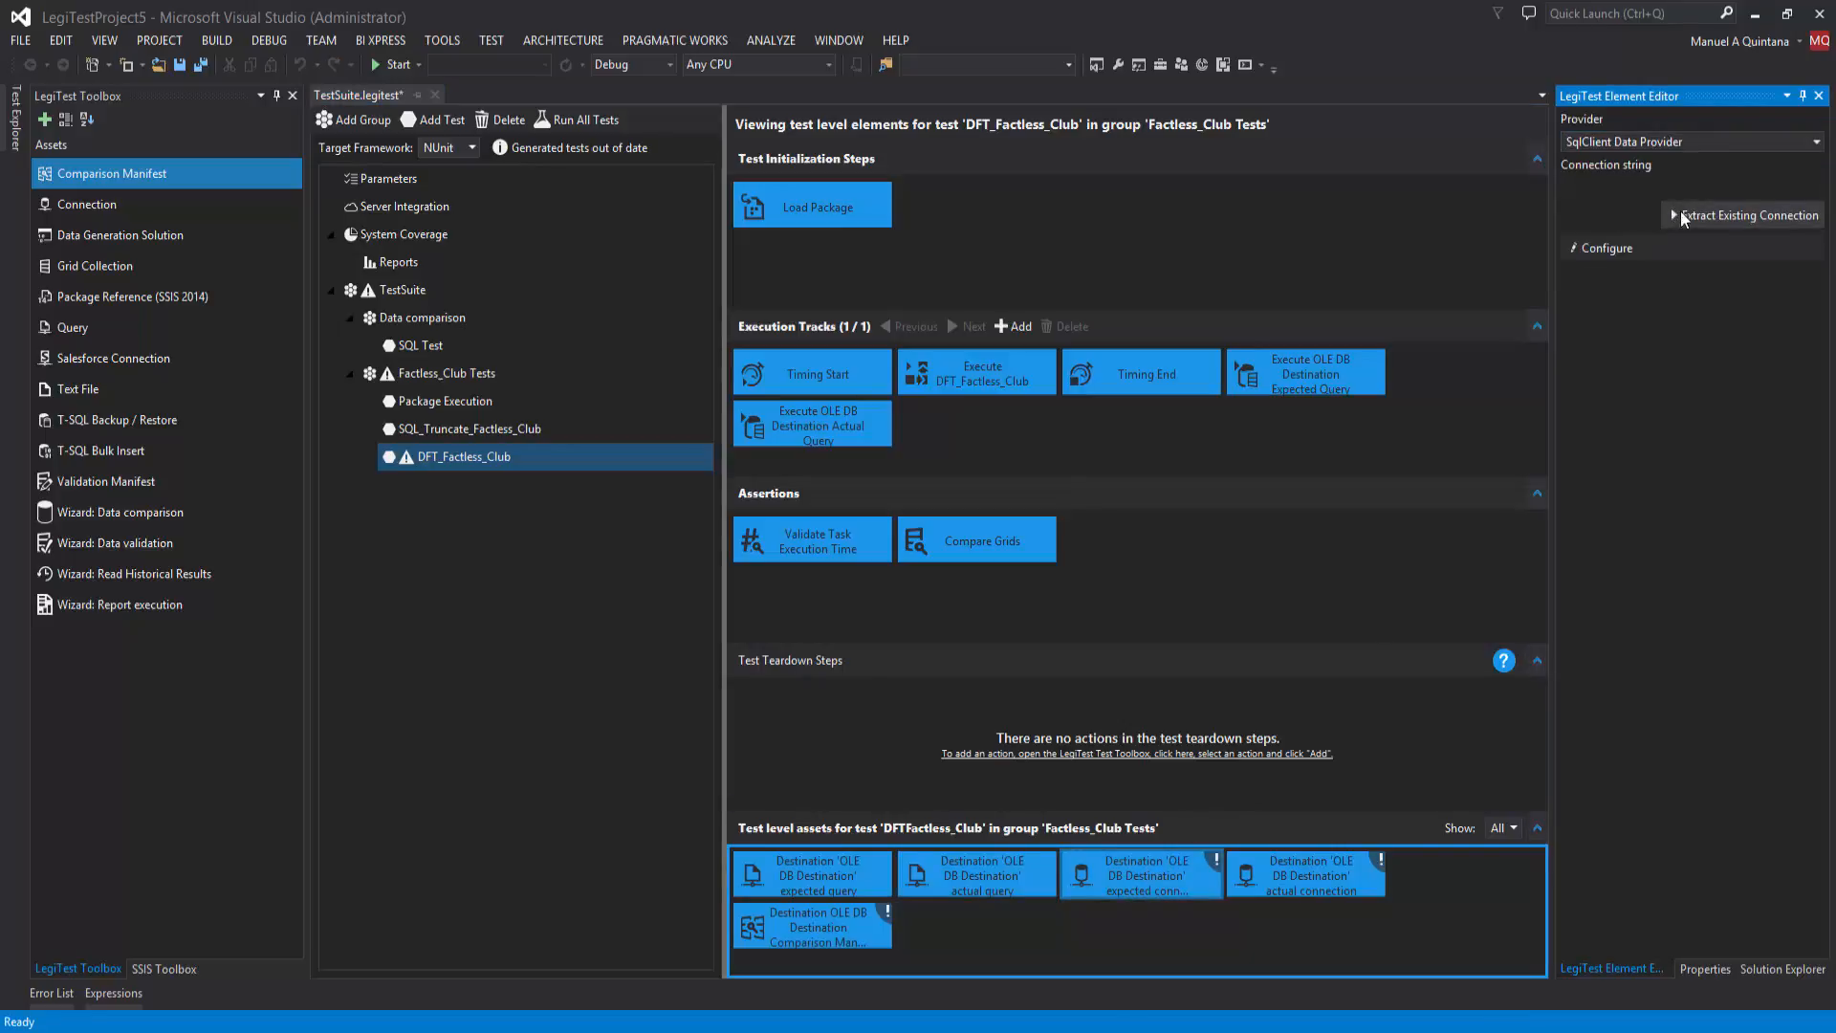
click(1651, 249)
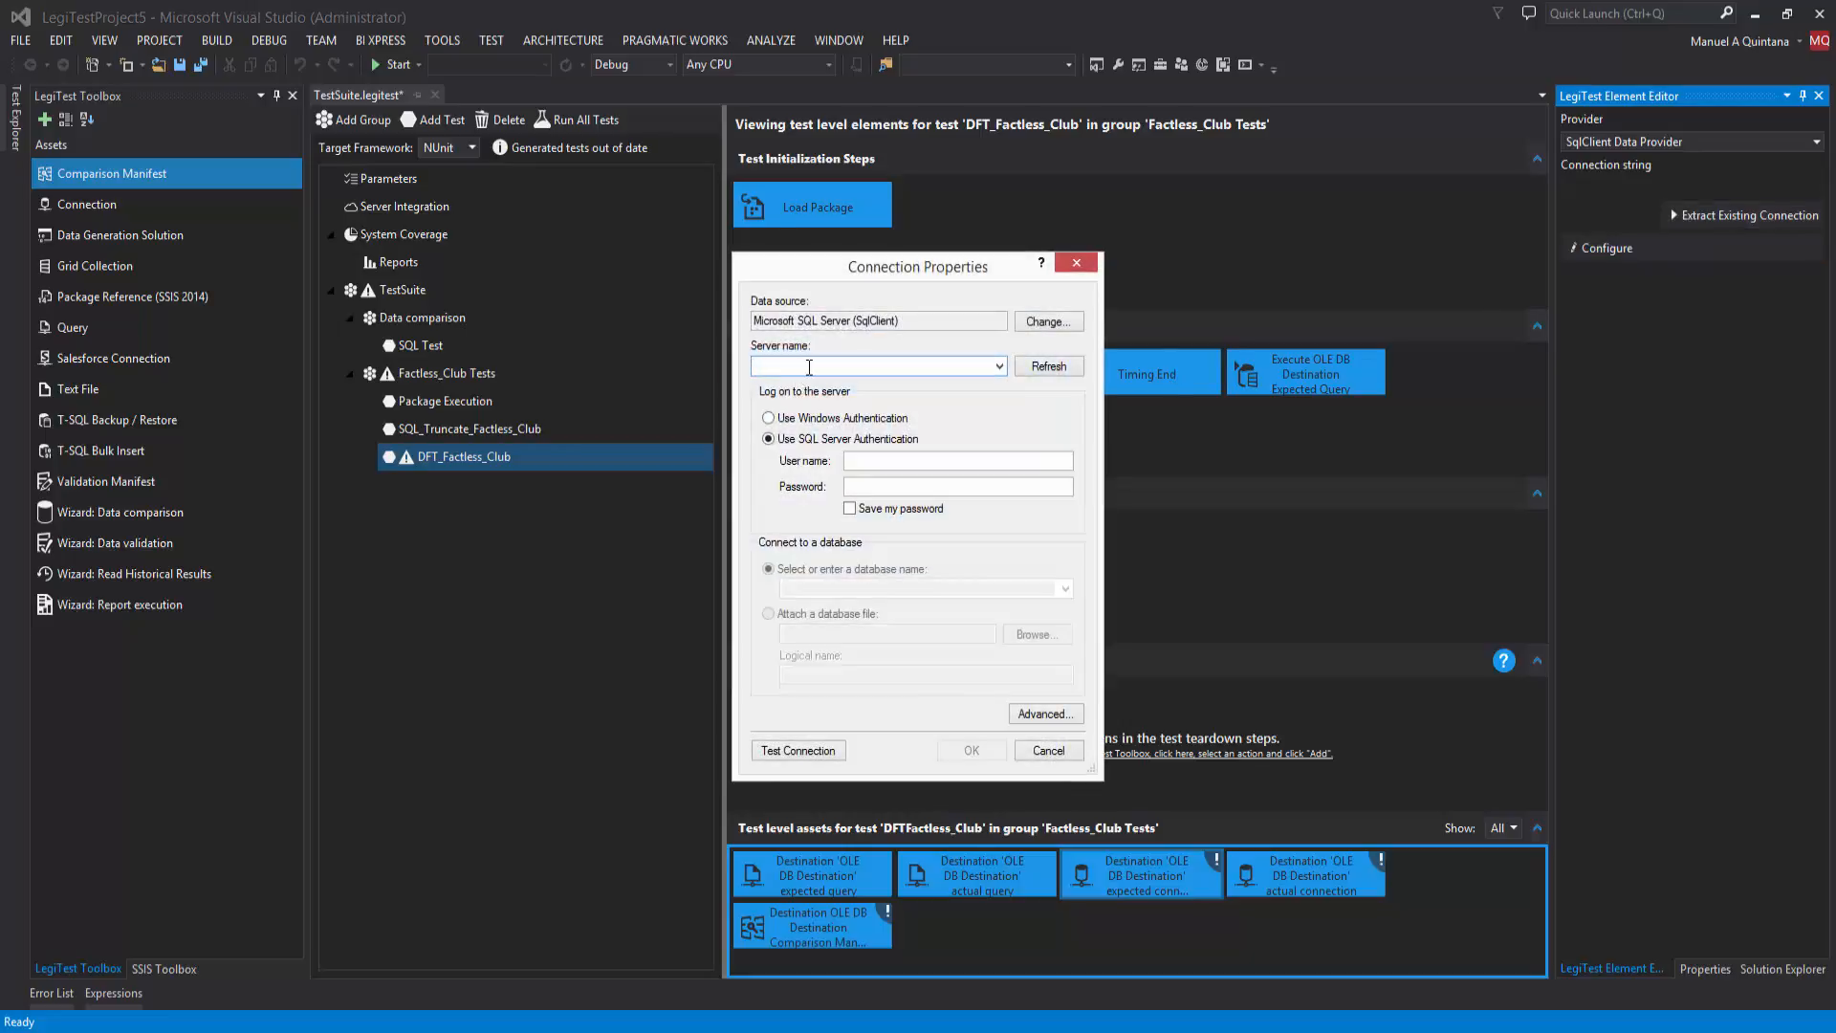
text(.)
click(768, 418)
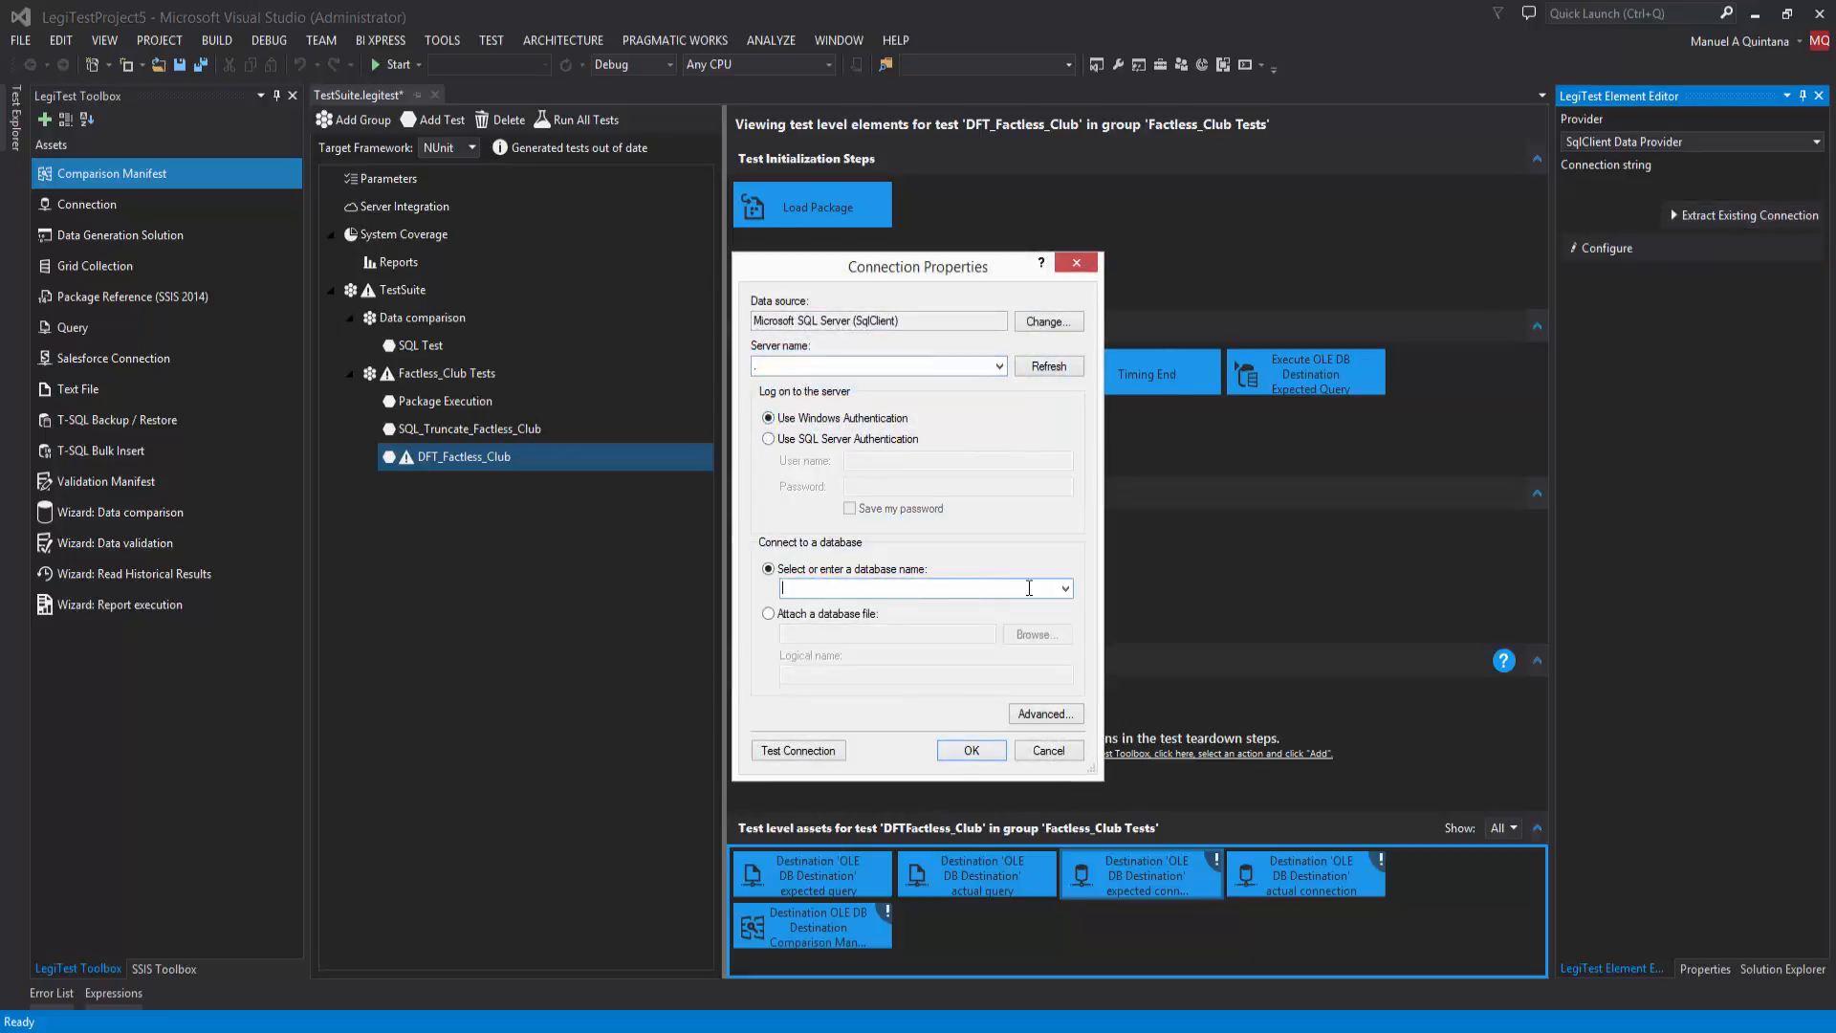
click(1066, 588)
click(839, 732)
click(972, 749)
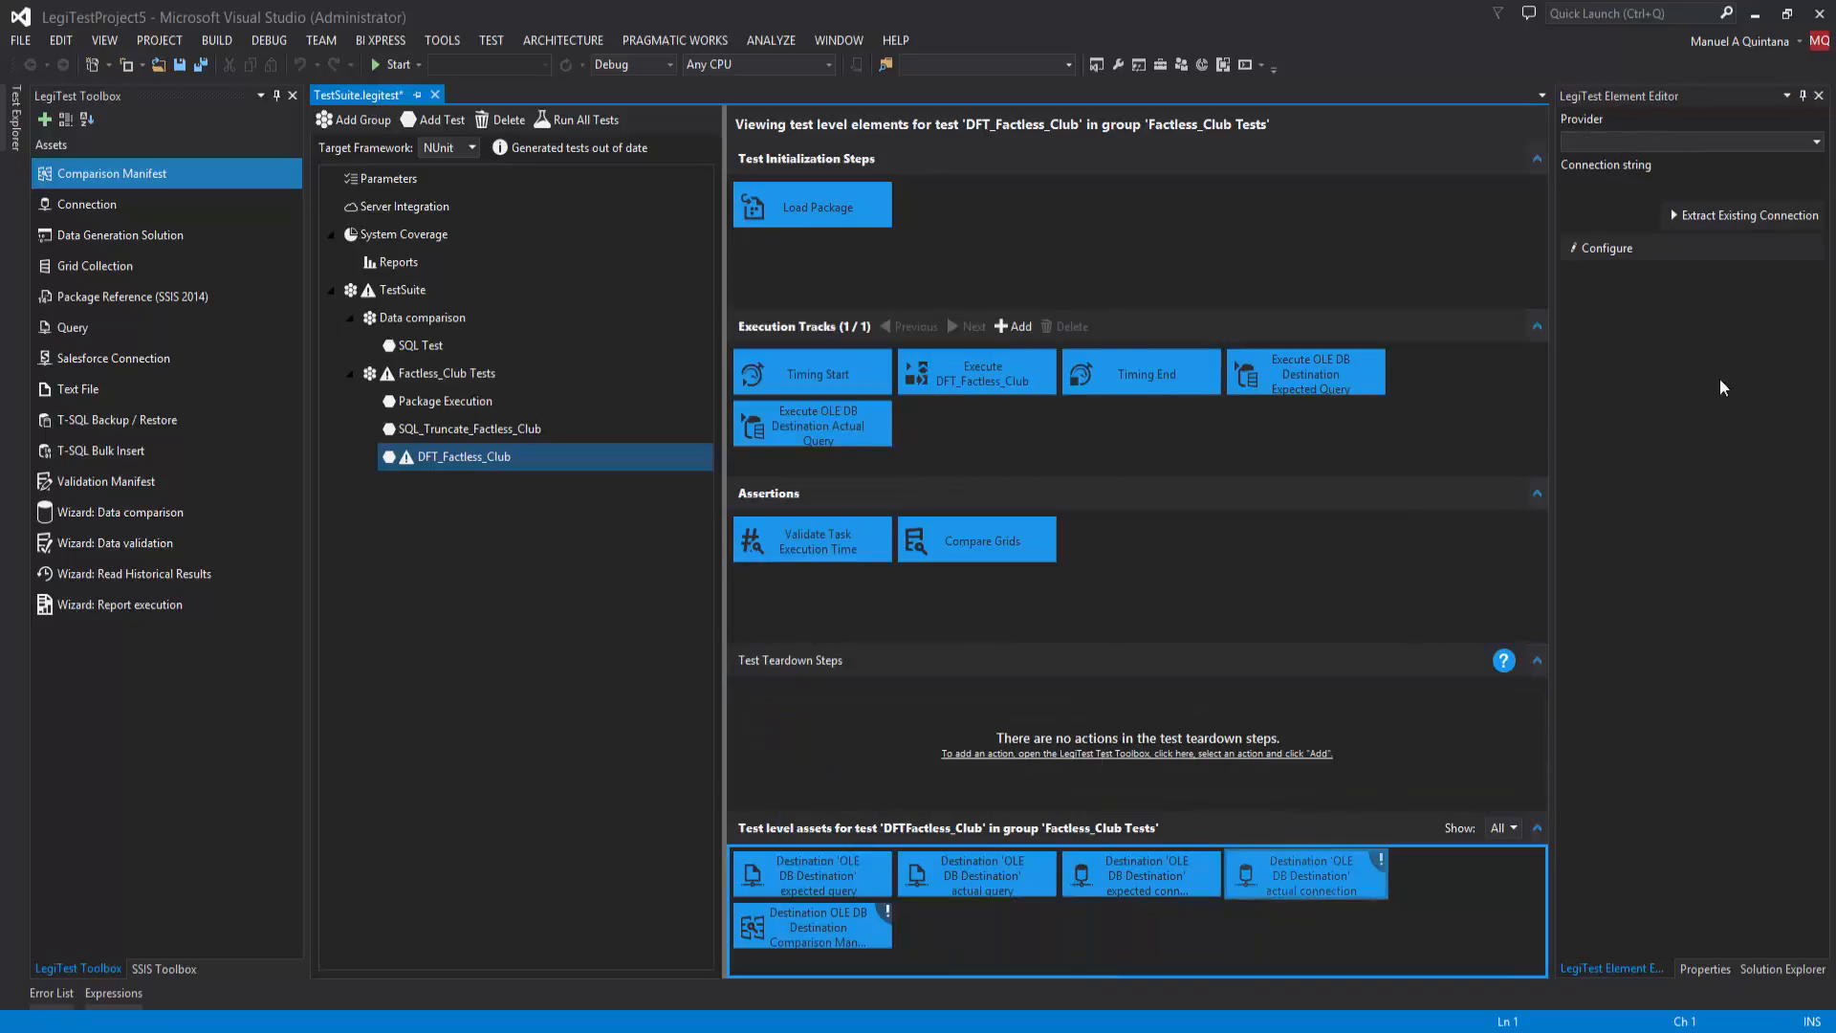
Step: Configure the OLE DB Destination actual connection with SqlClient Data Provider, server ".", Windows Authentication and the HigherEdDW database
click(1664, 148)
click(1601, 210)
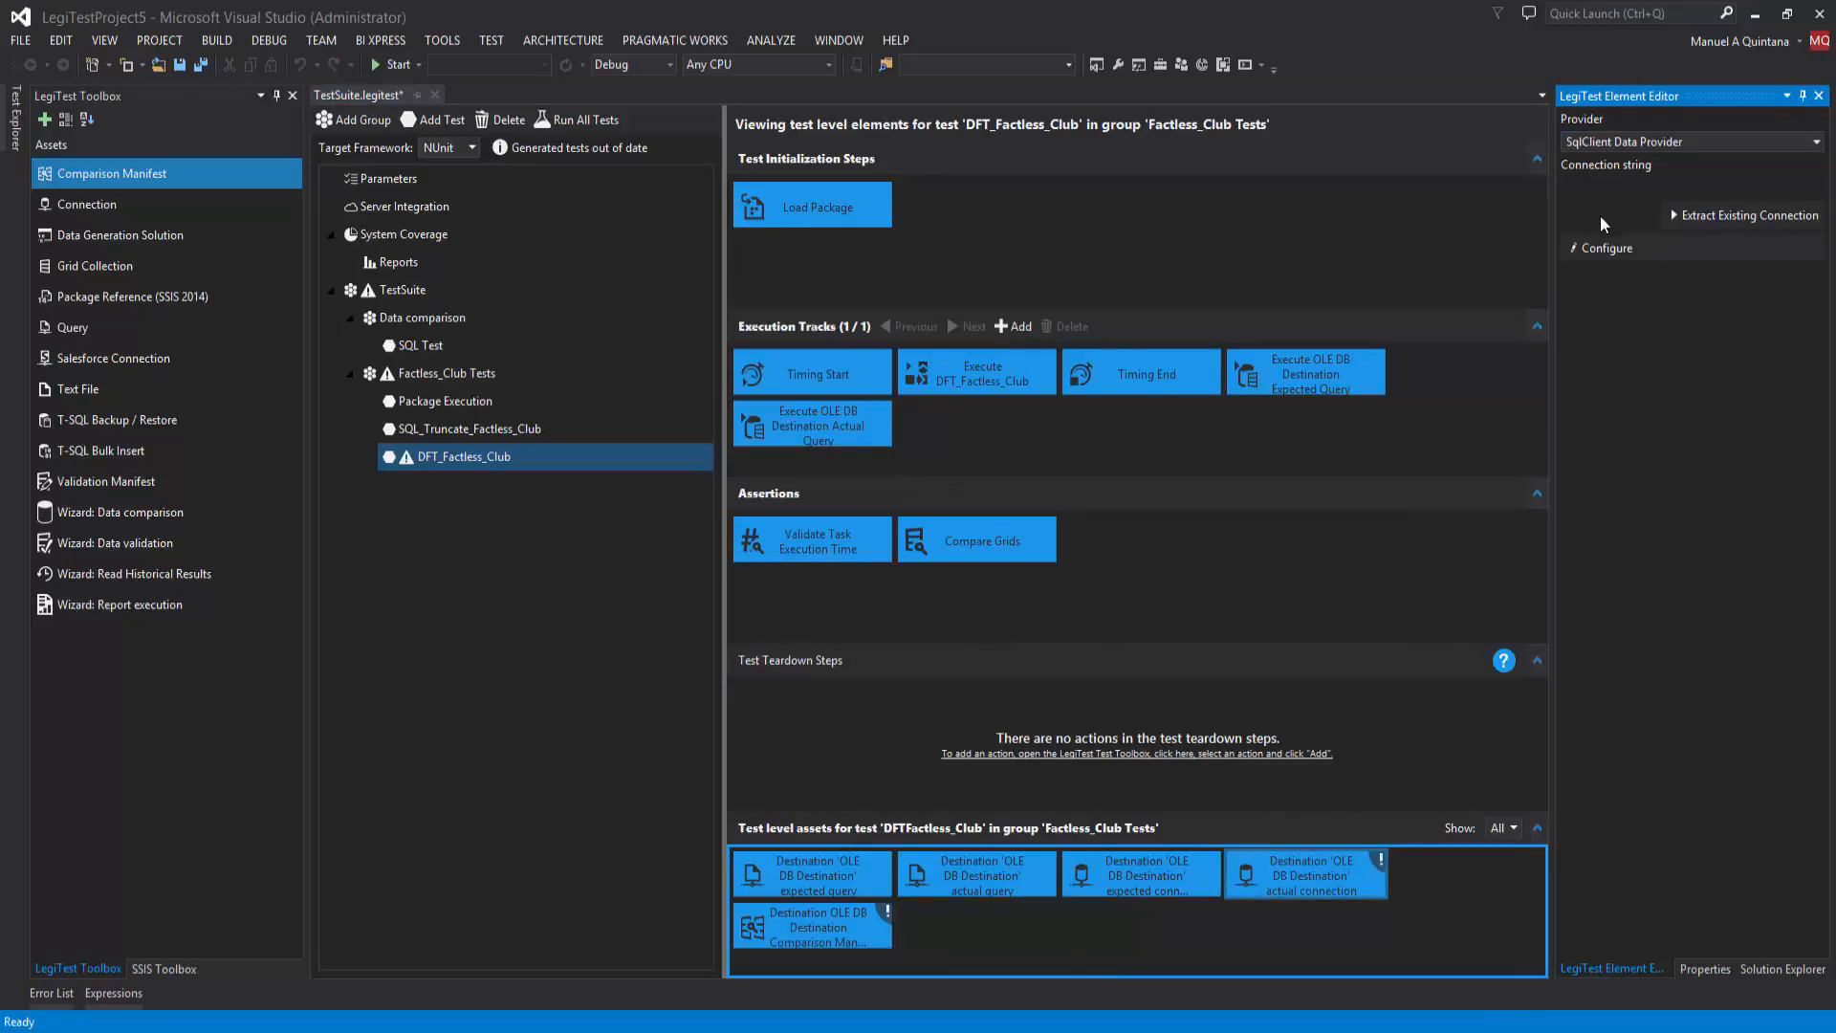
click(1617, 252)
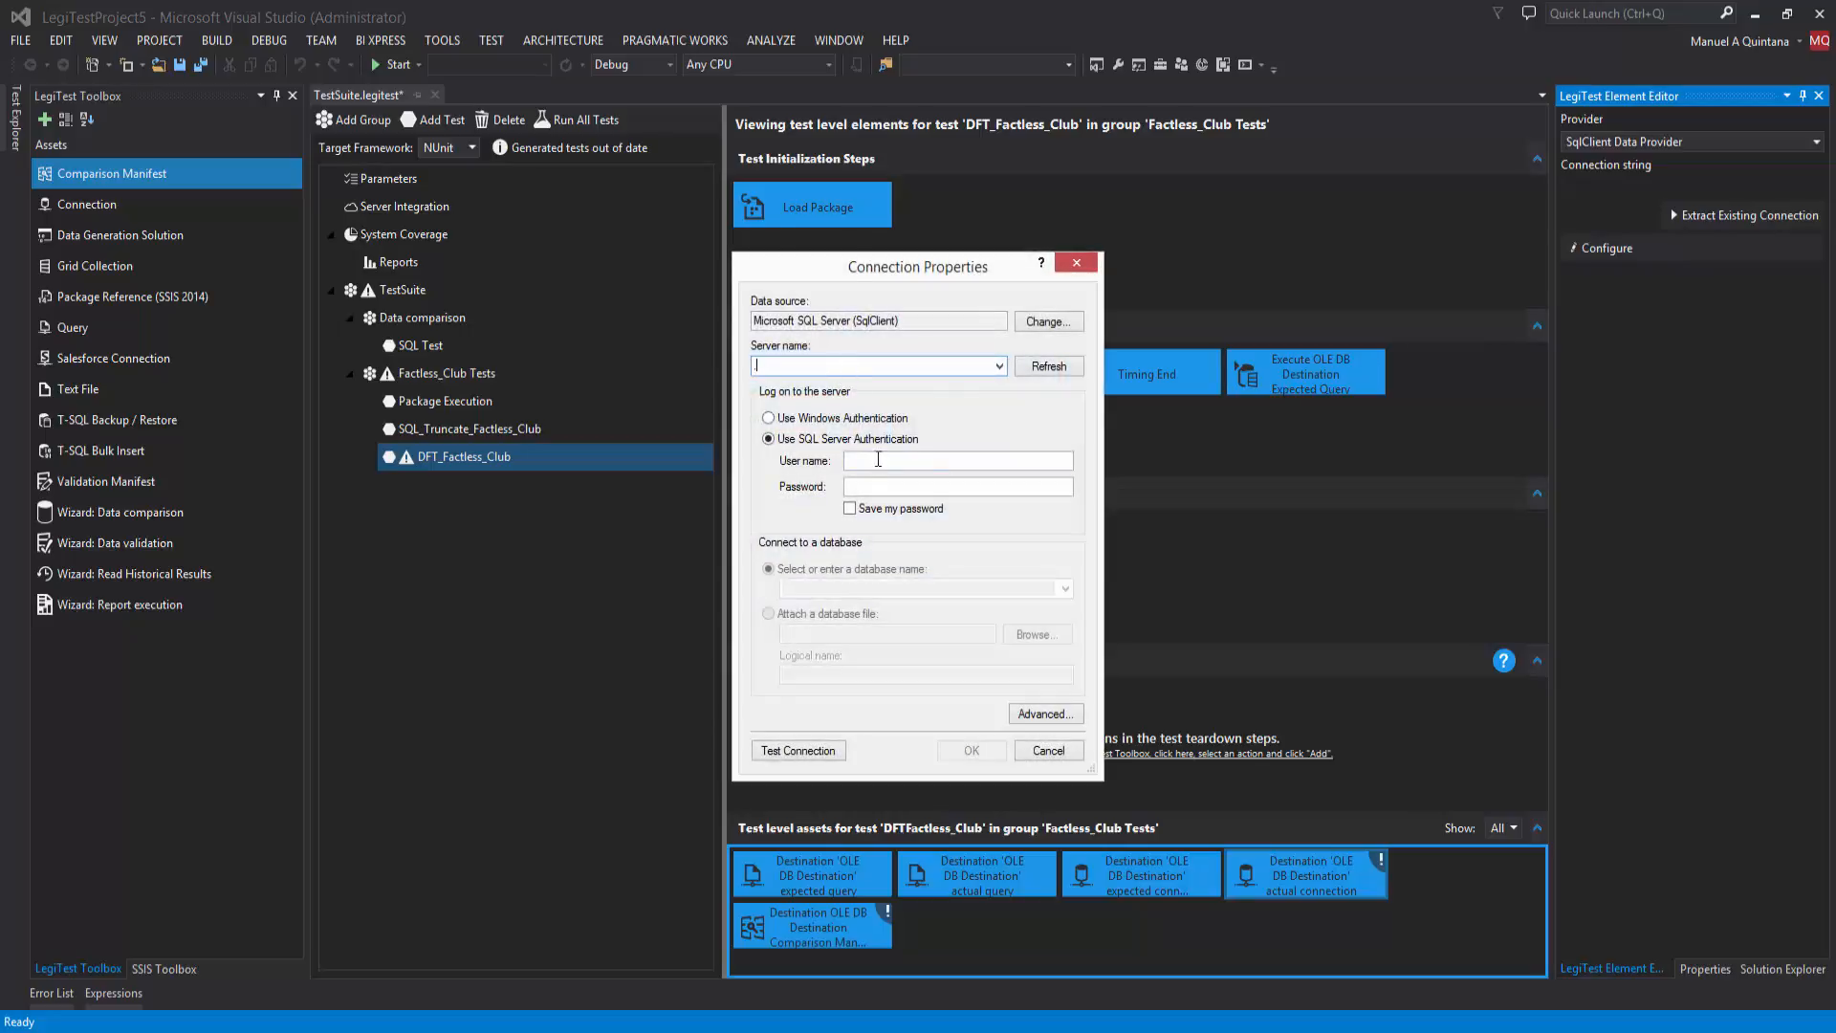
text(.)
click(818, 418)
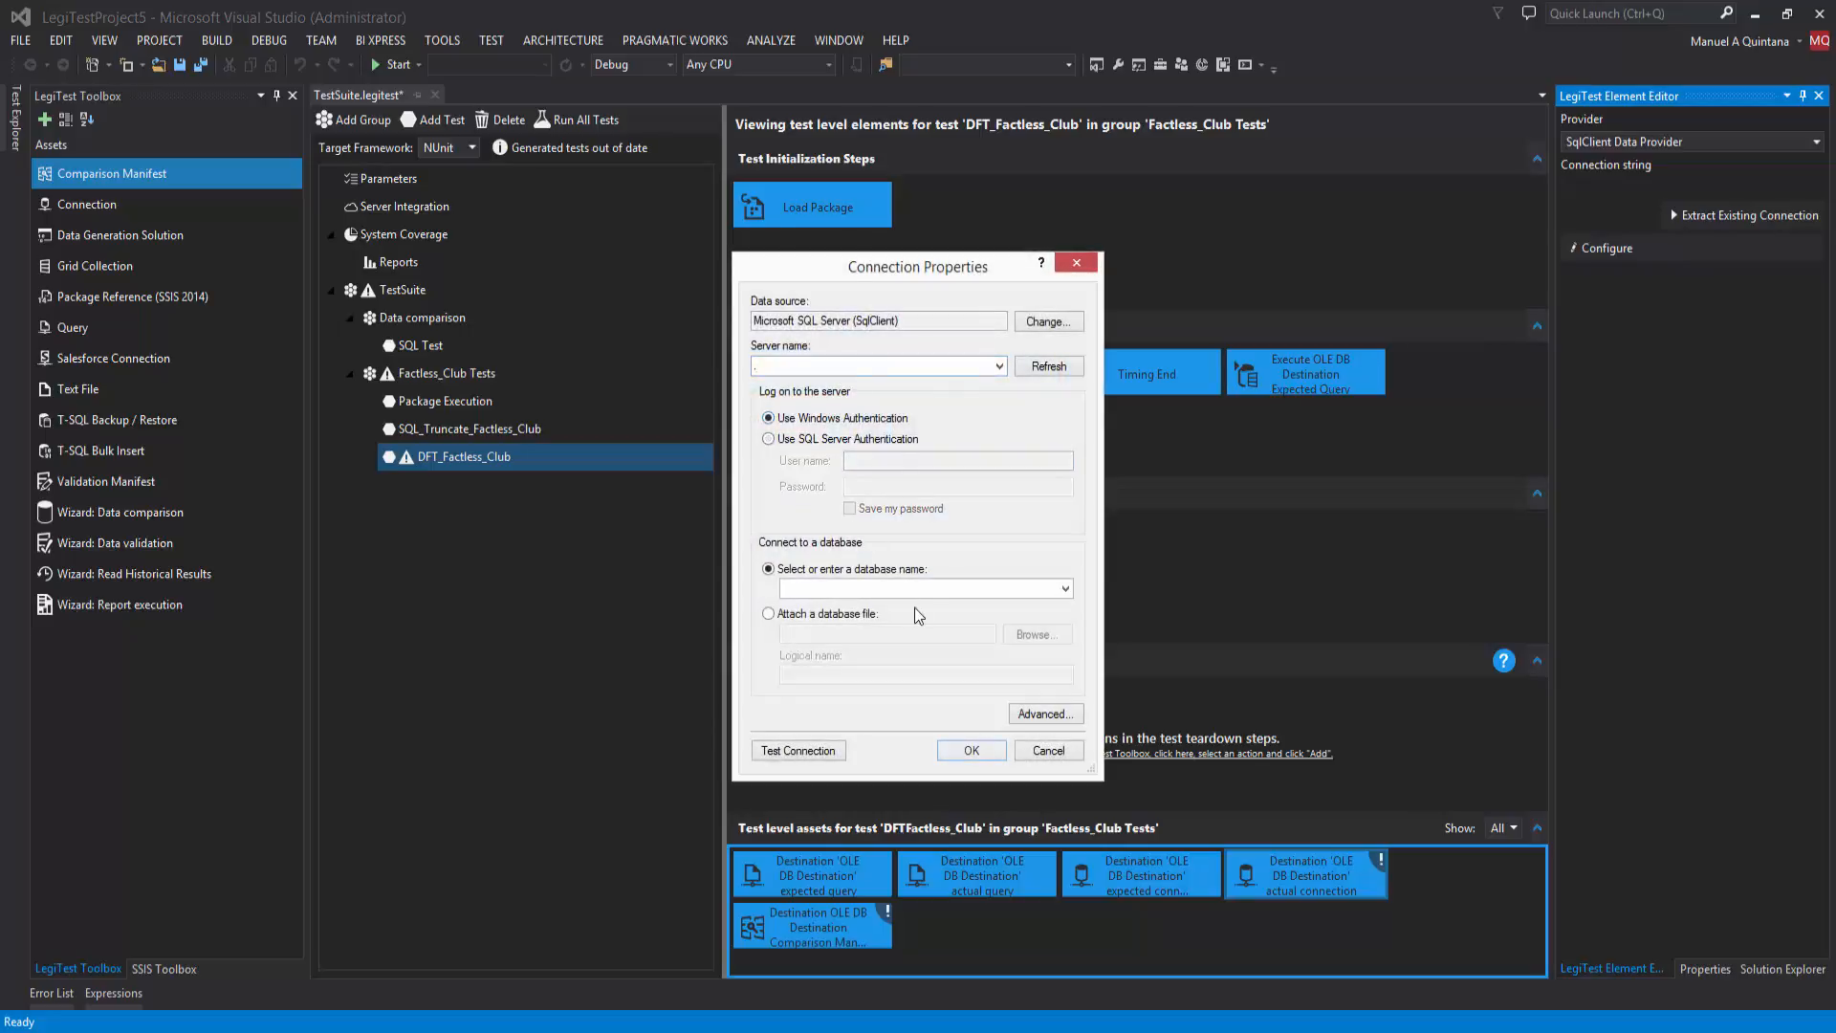
click(1071, 591)
click(825, 757)
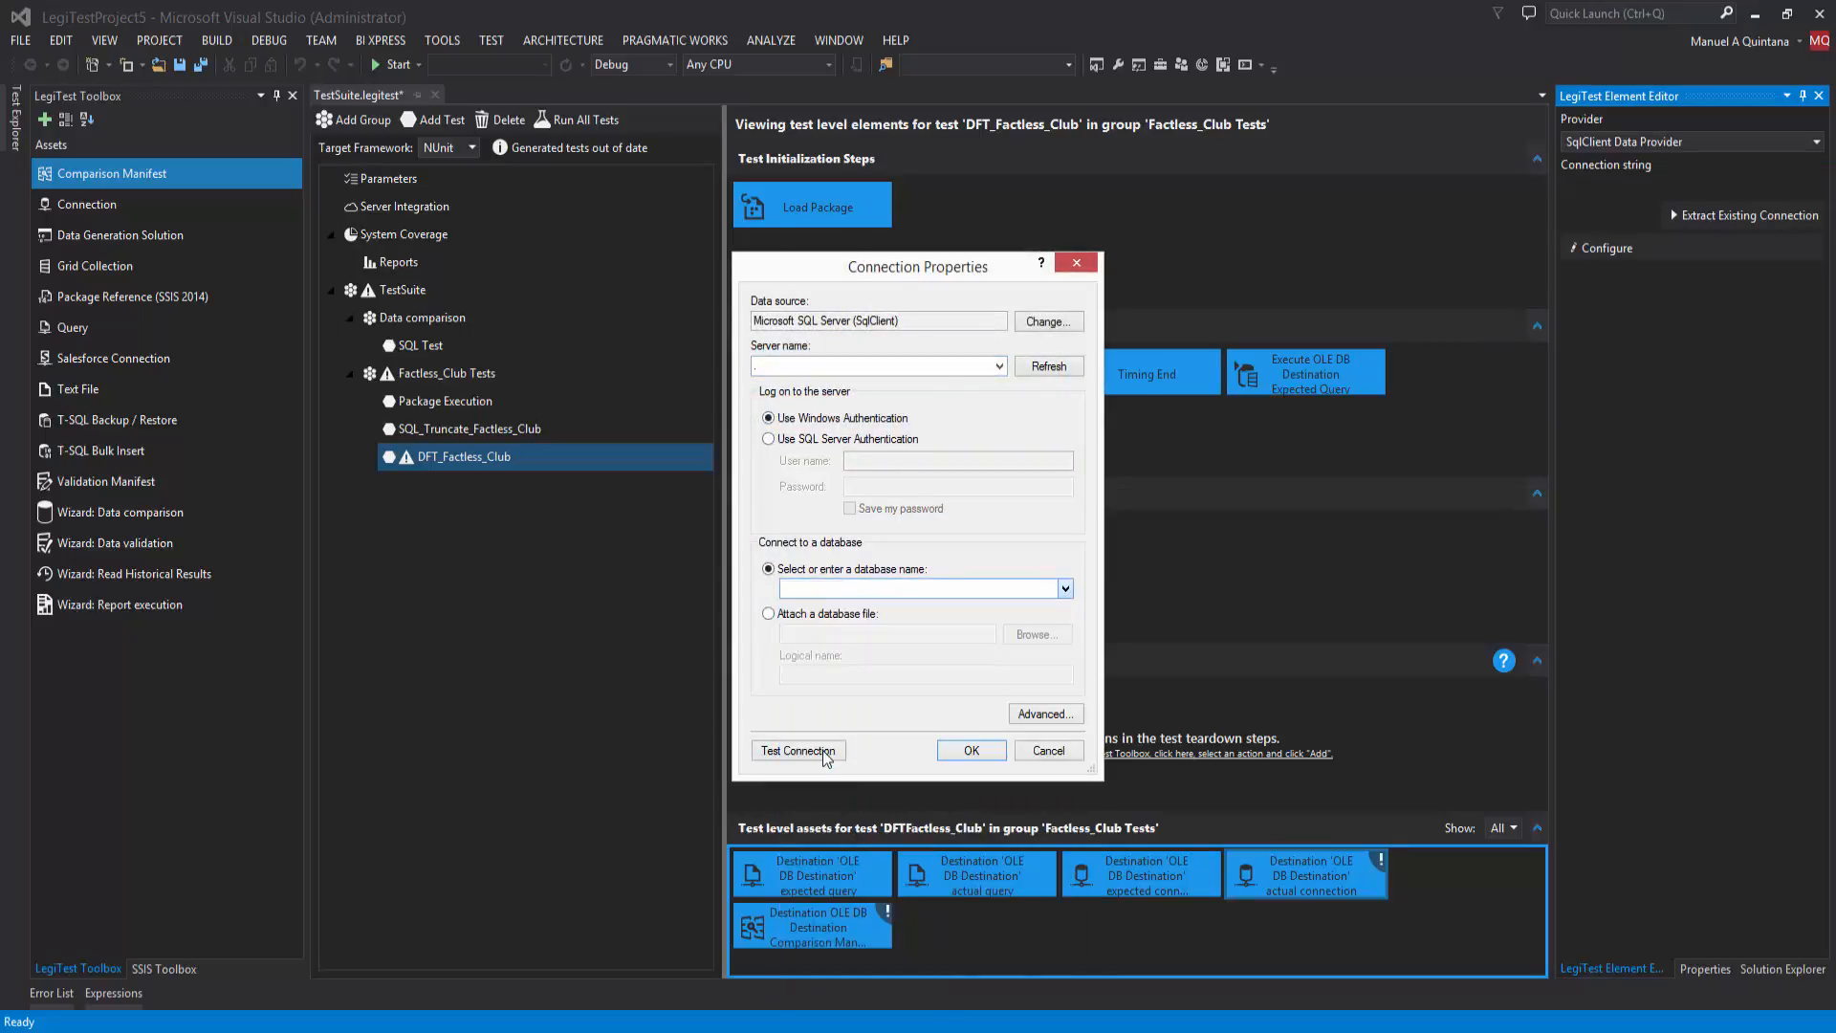
click(971, 750)
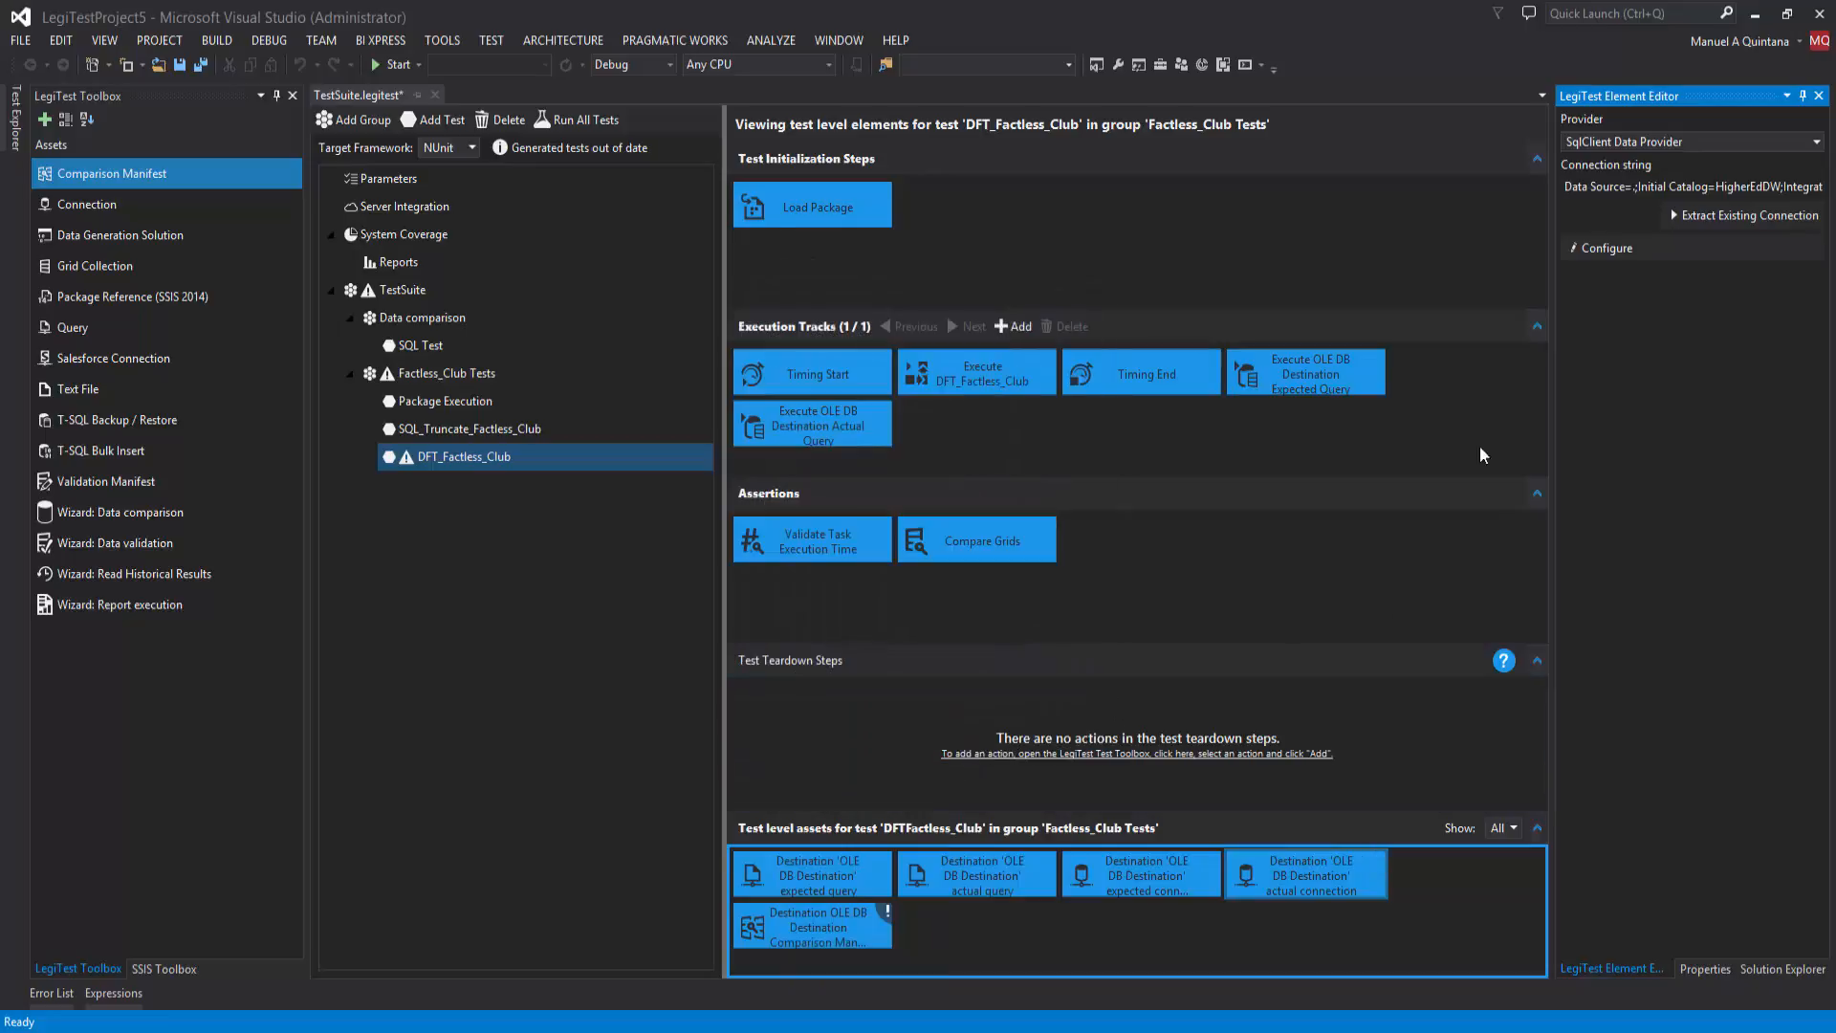
Step: Gather the comparison manifest's columns and make Club_AK the key column instead of a comparison column
click(784, 933)
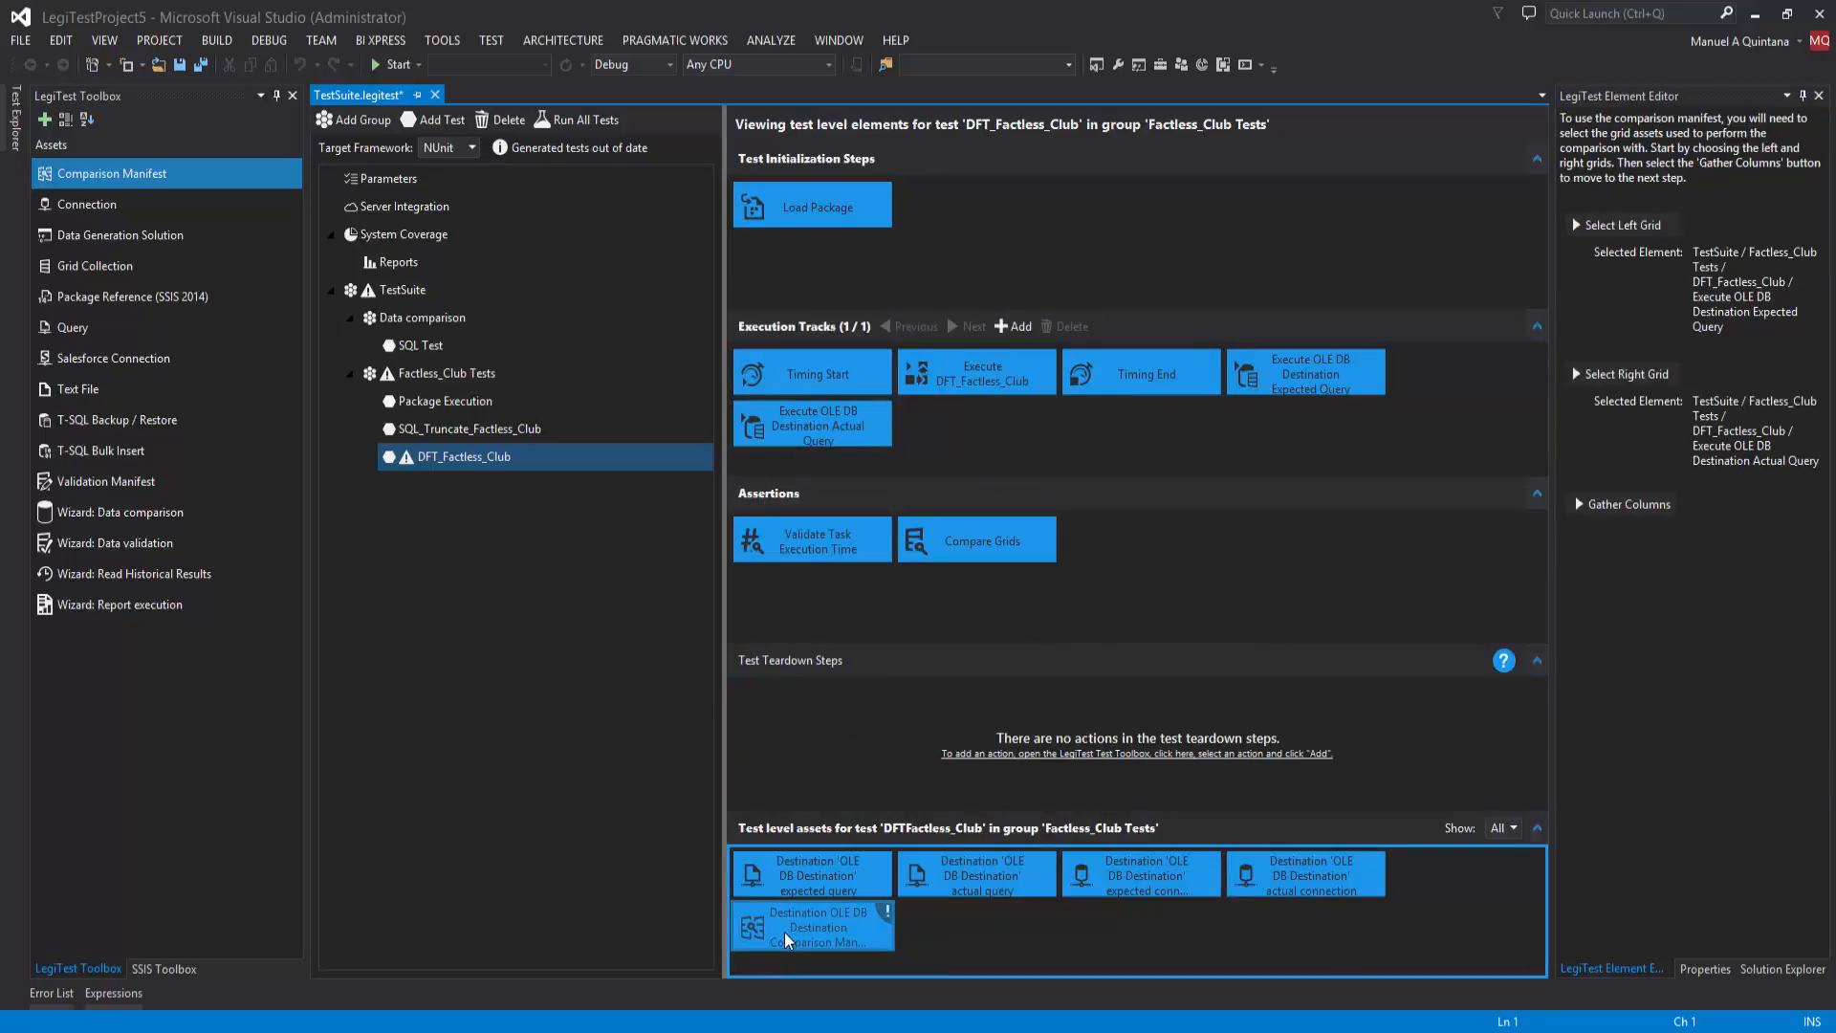
click(1616, 505)
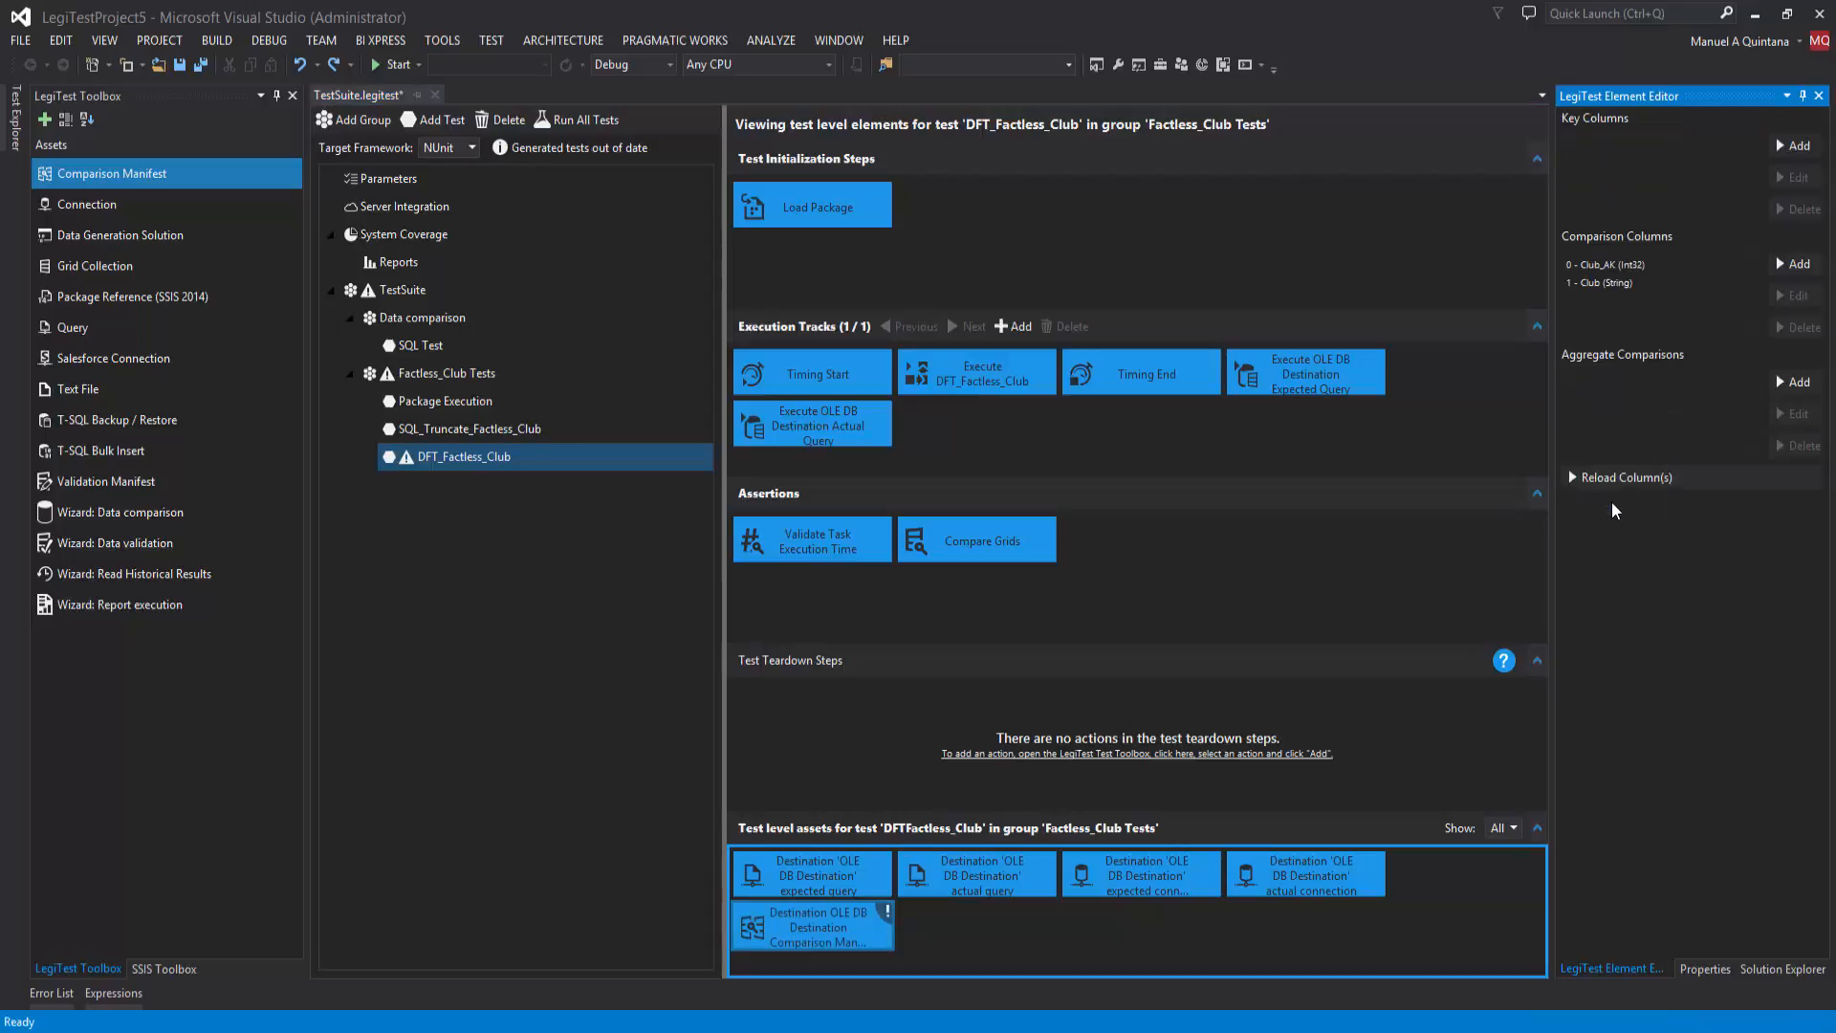
click(1617, 266)
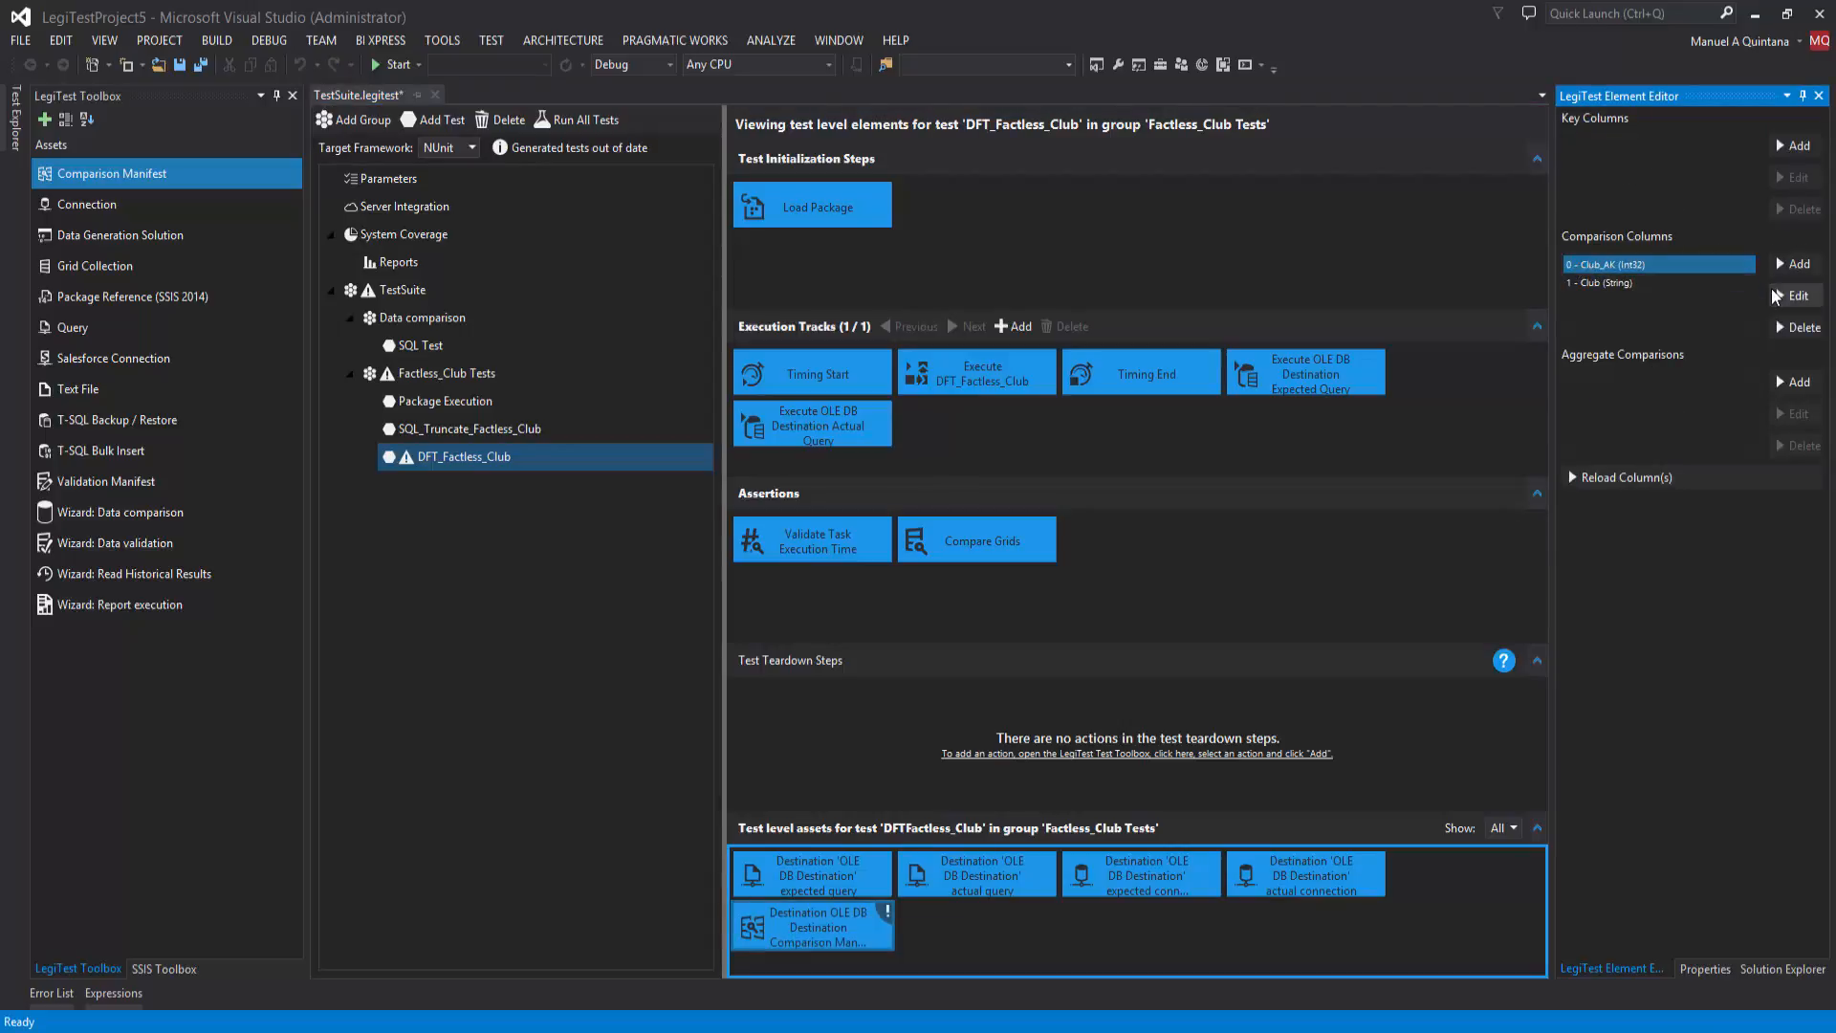
click(1796, 327)
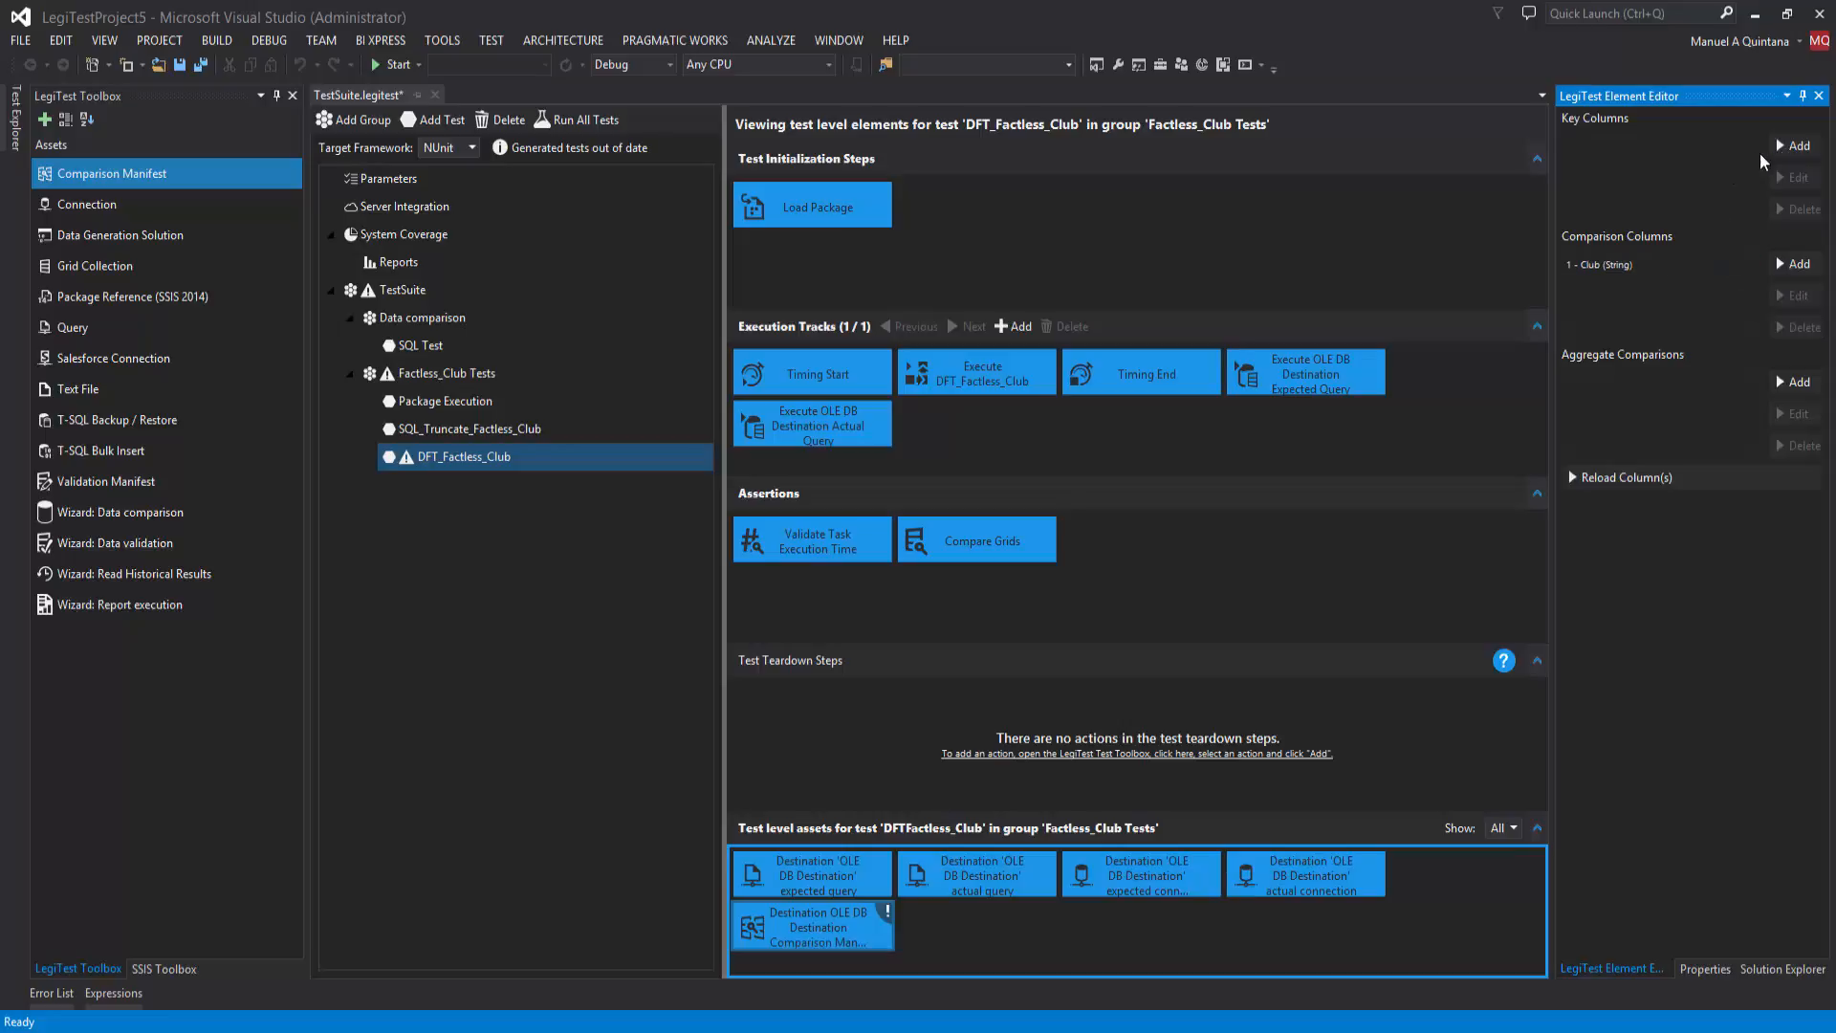
click(1794, 146)
click(1739, 146)
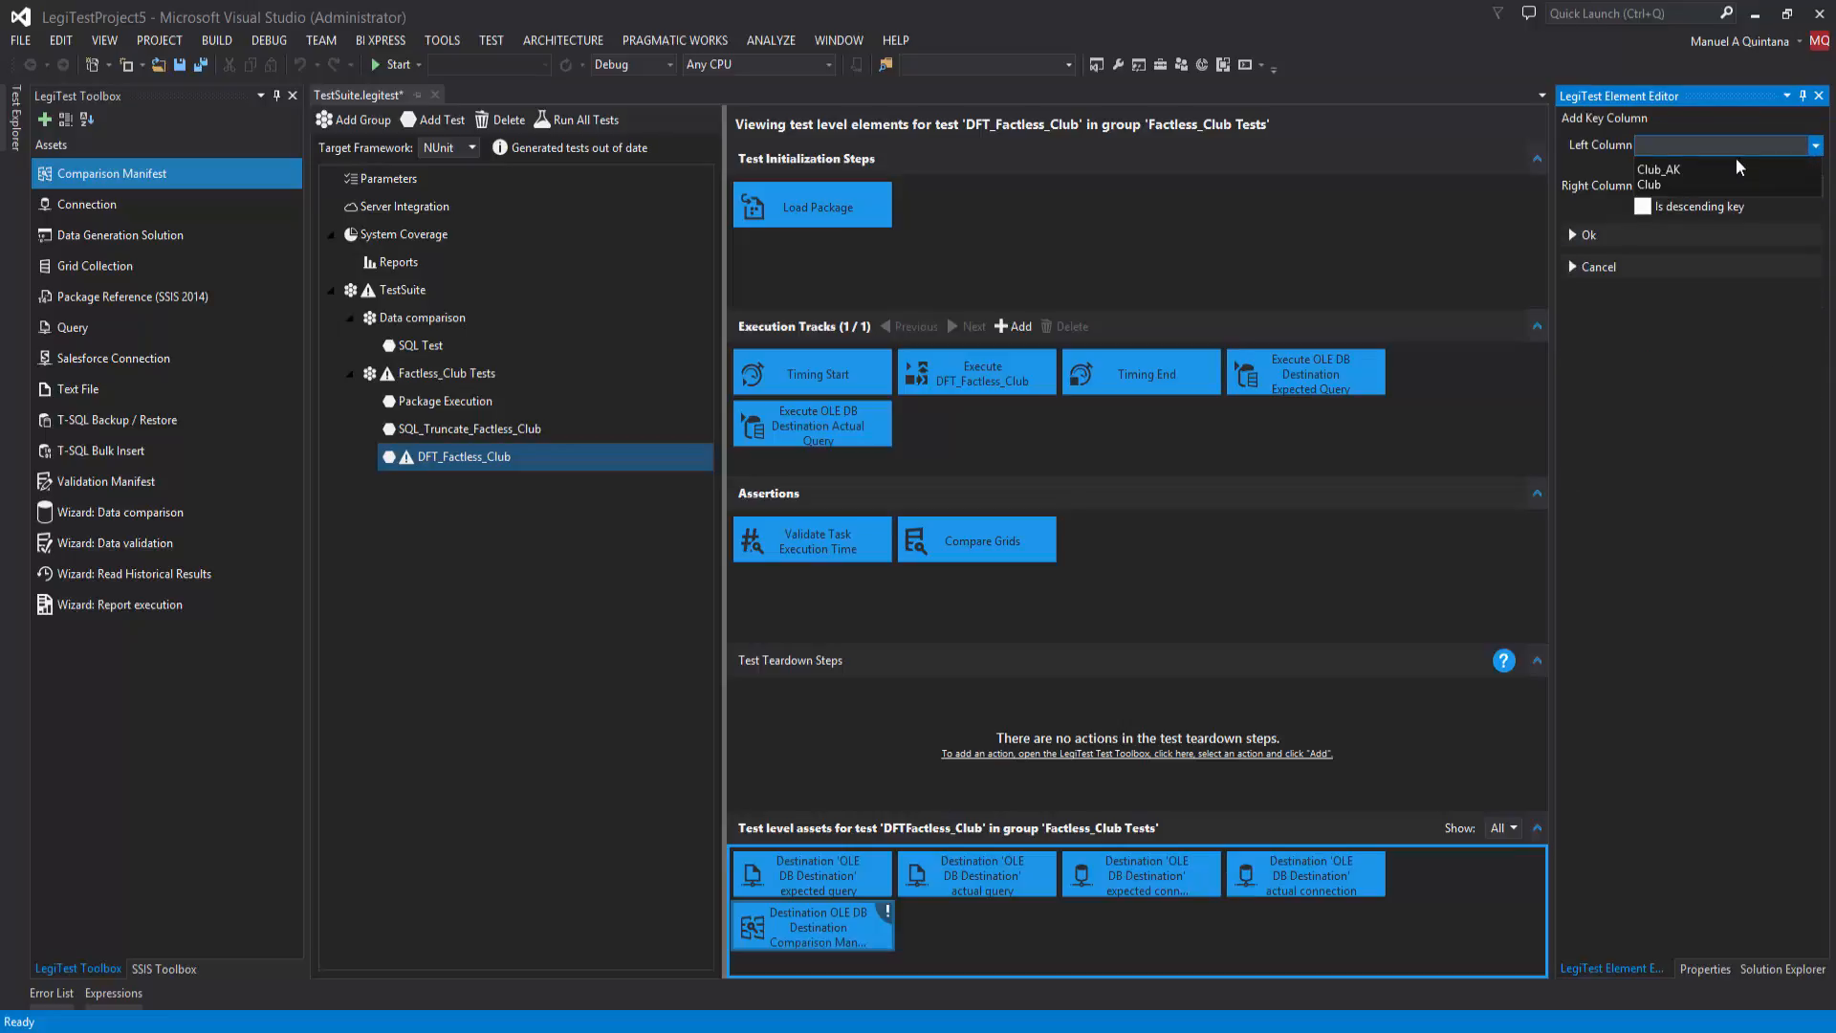
click(1737, 164)
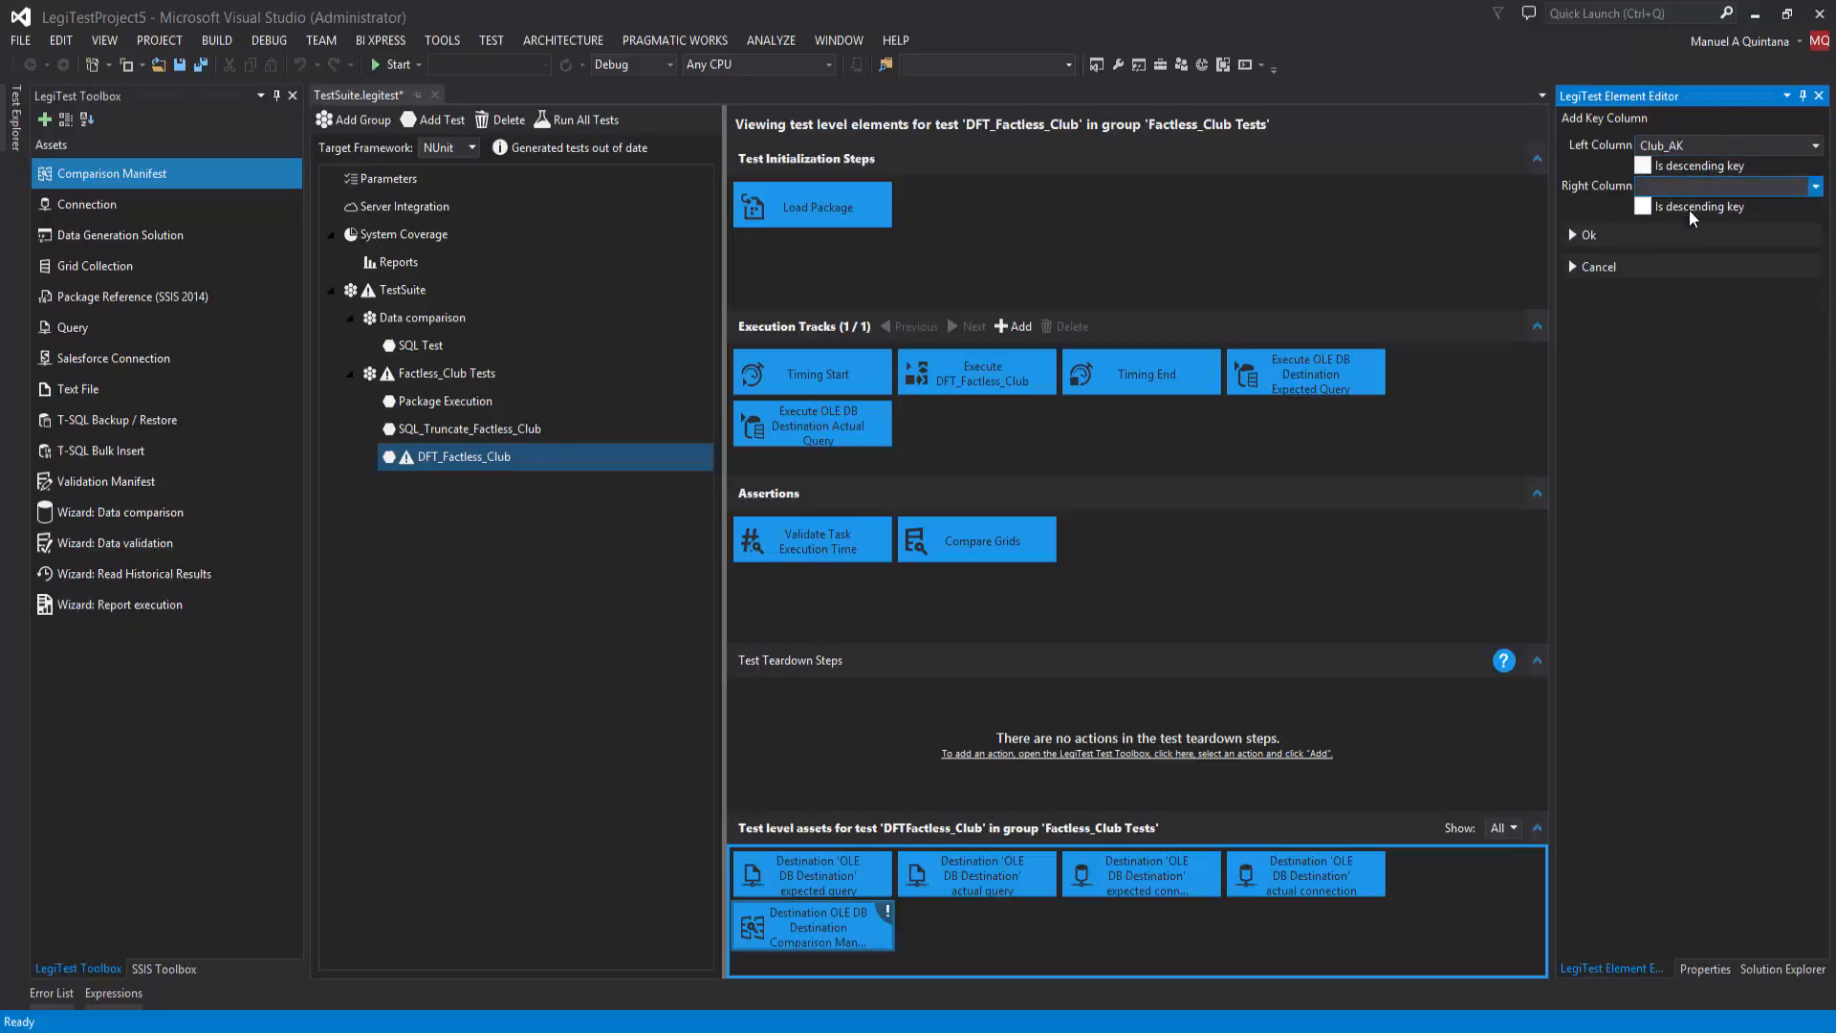
click(1693, 235)
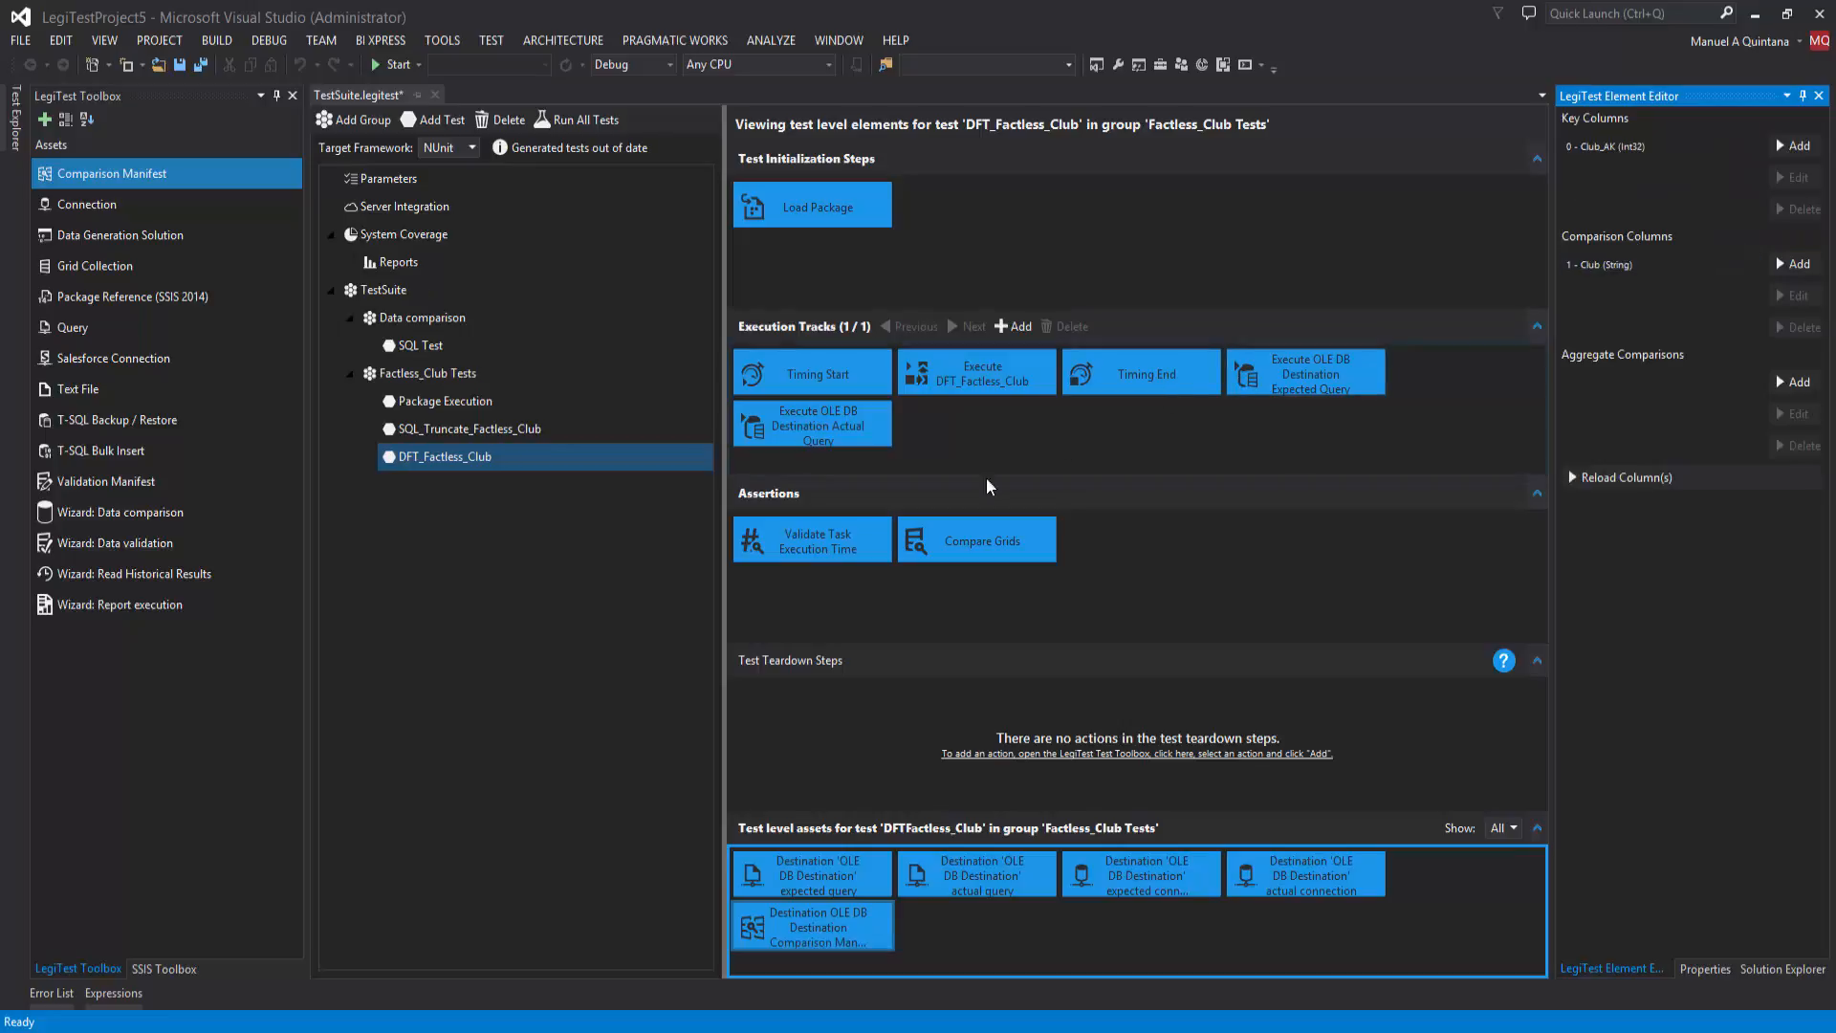
Step: Review the execution time assertion and the three Factless_Club tests, and save the test suite
click(841, 551)
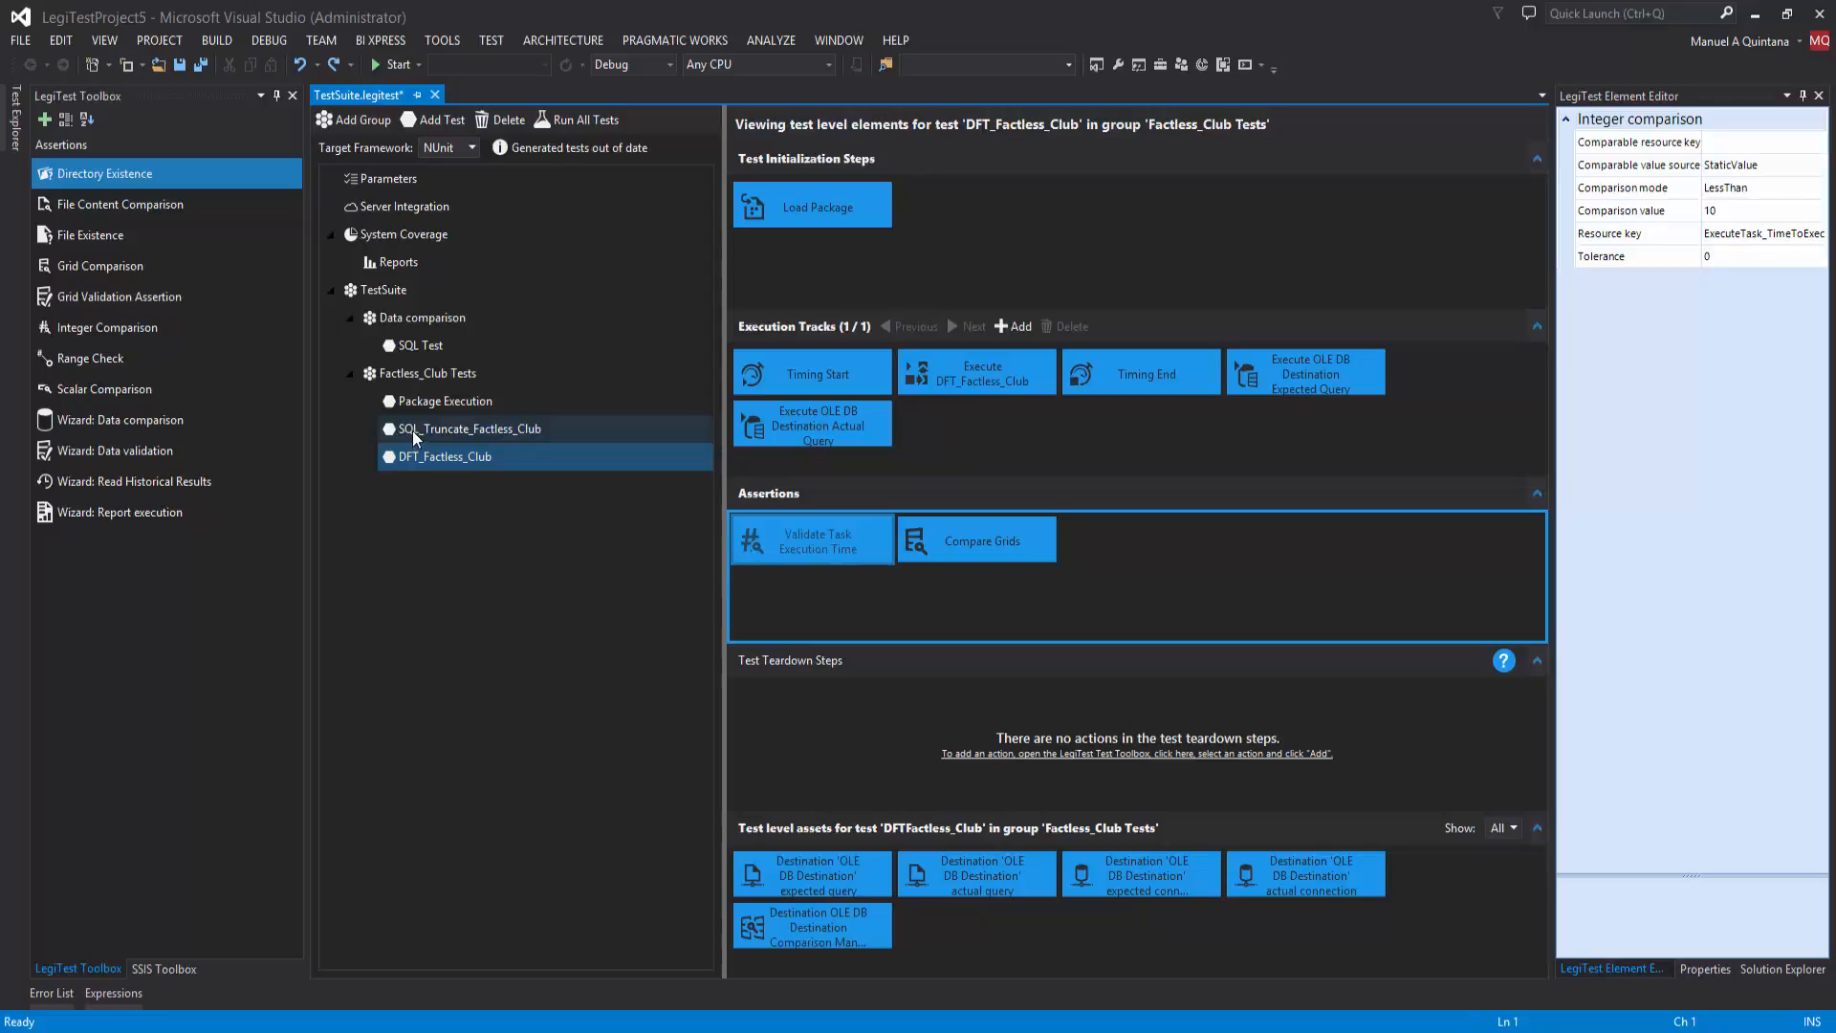
click(409, 404)
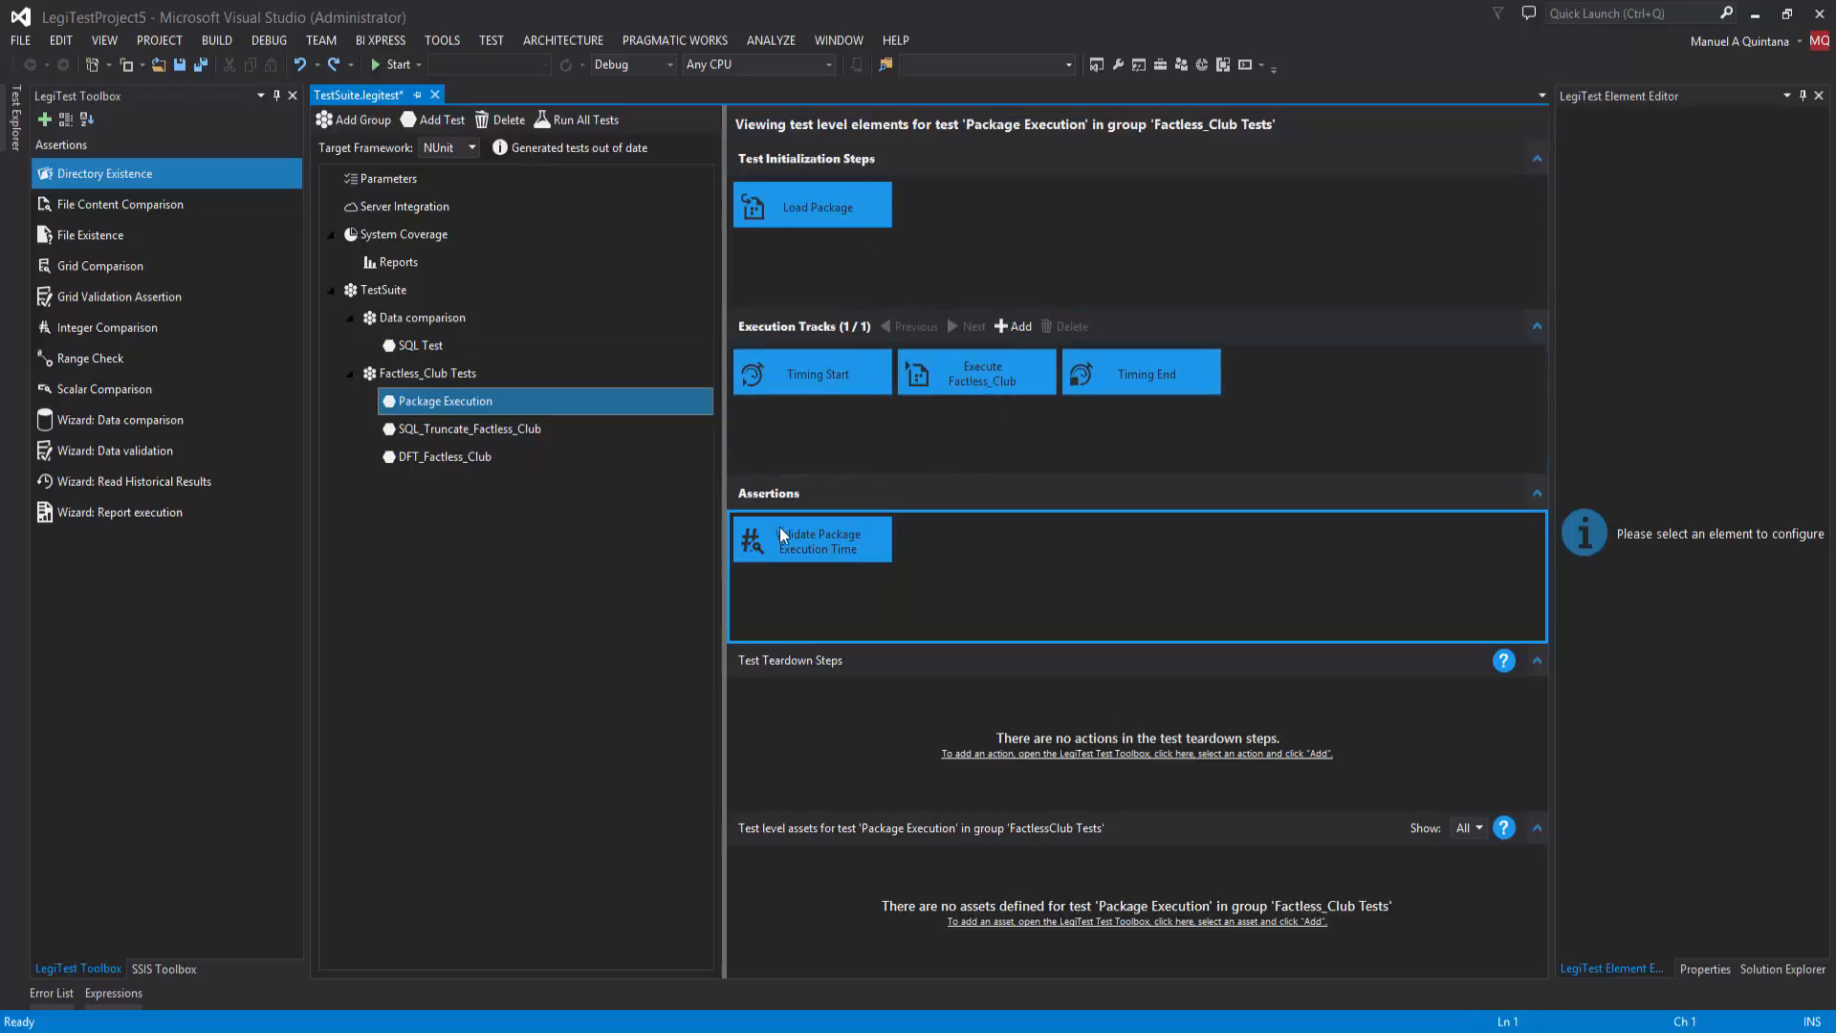
click(523, 436)
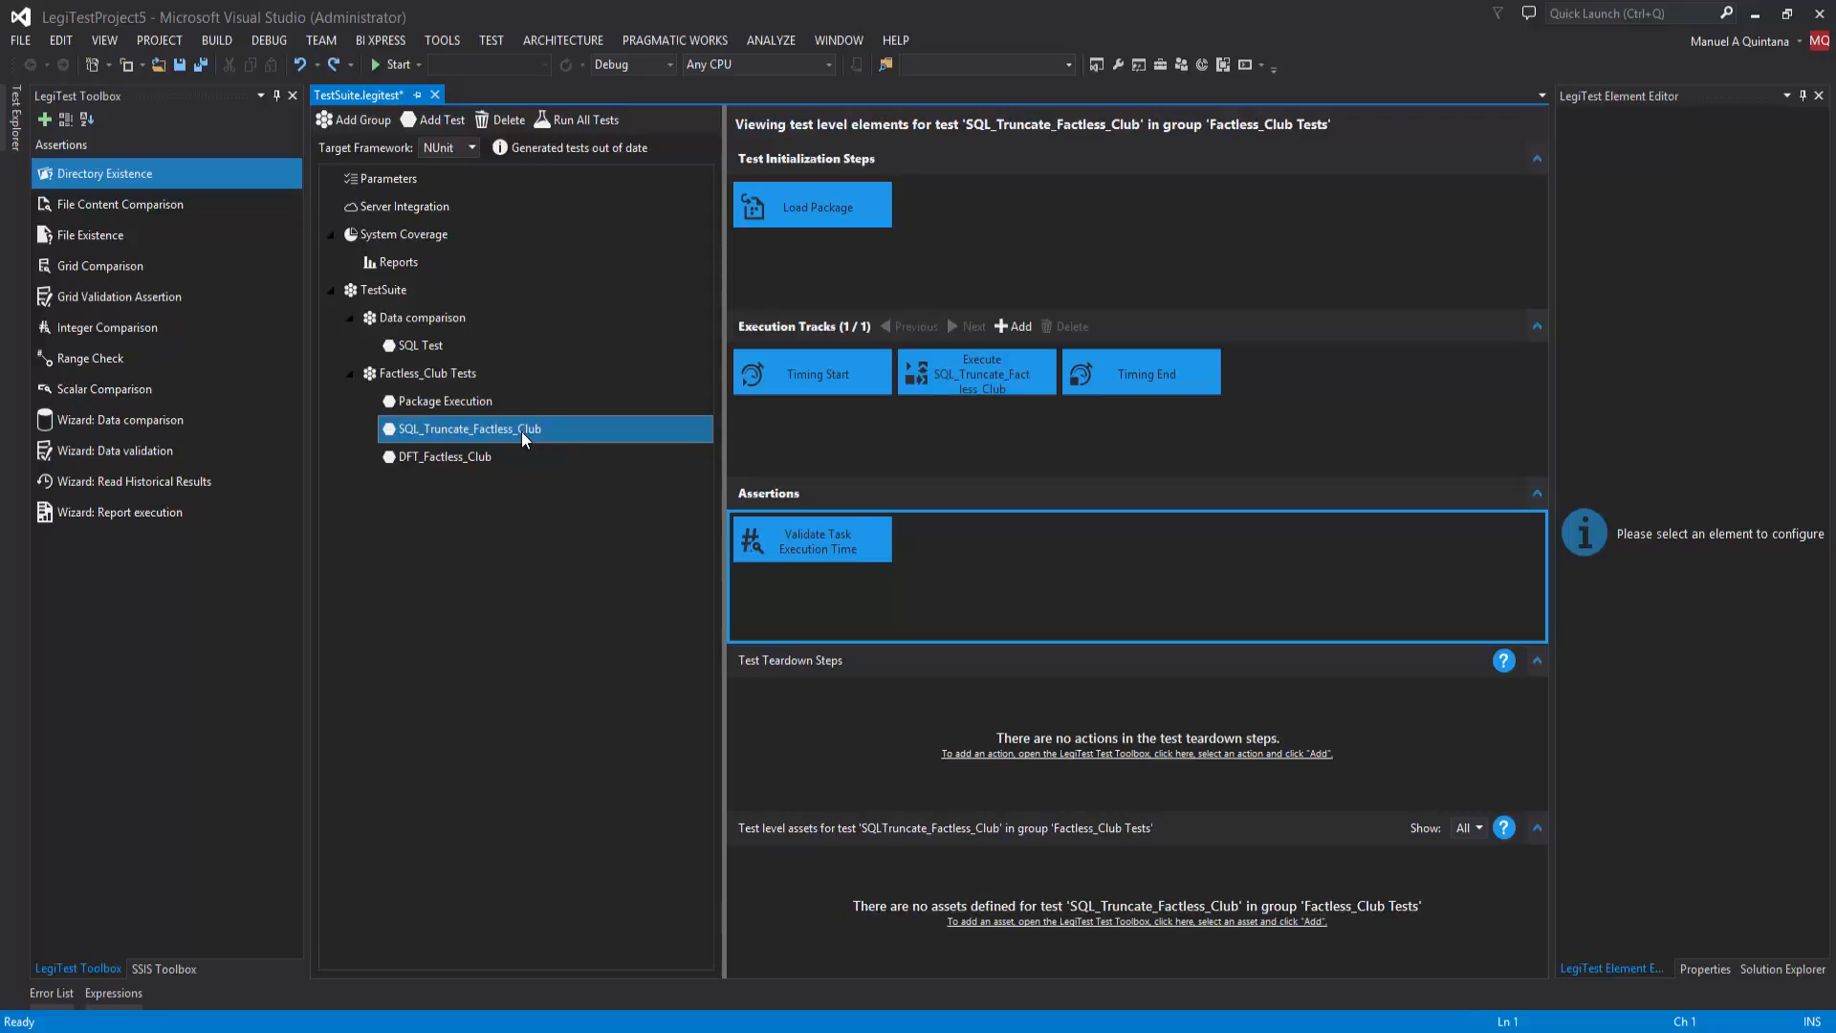
click(446, 461)
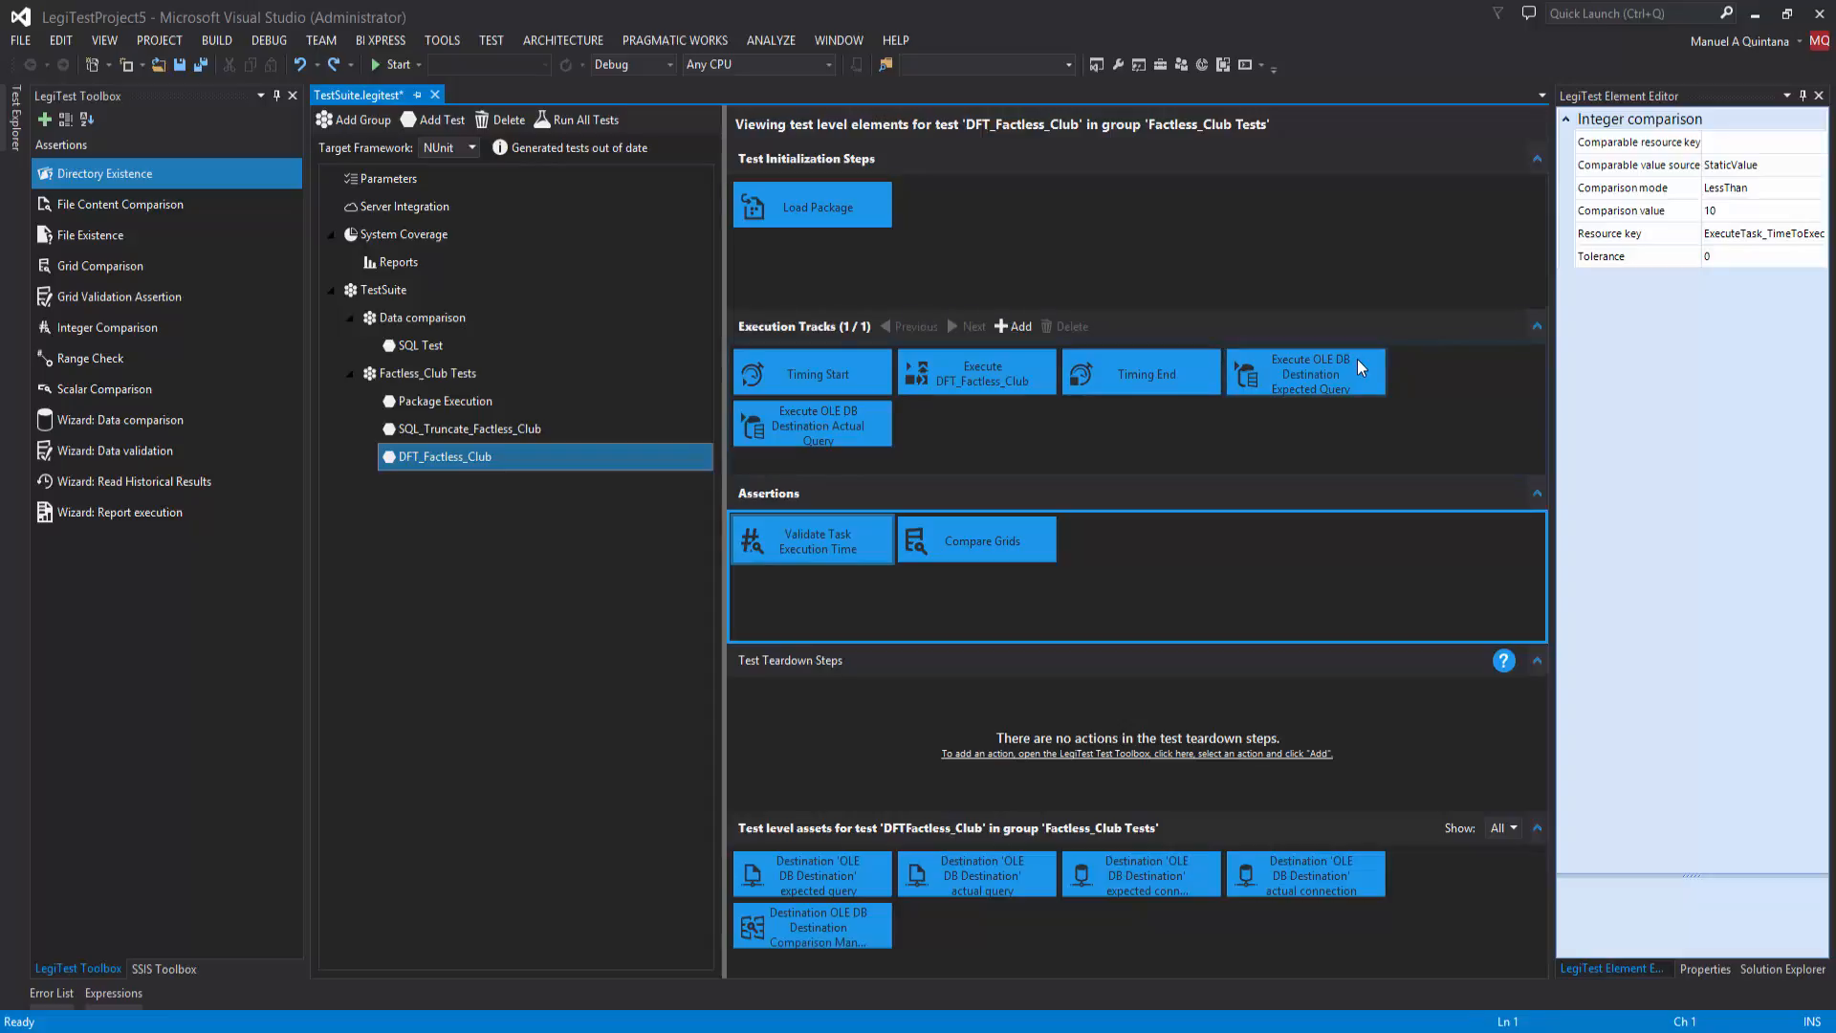
click(204, 65)
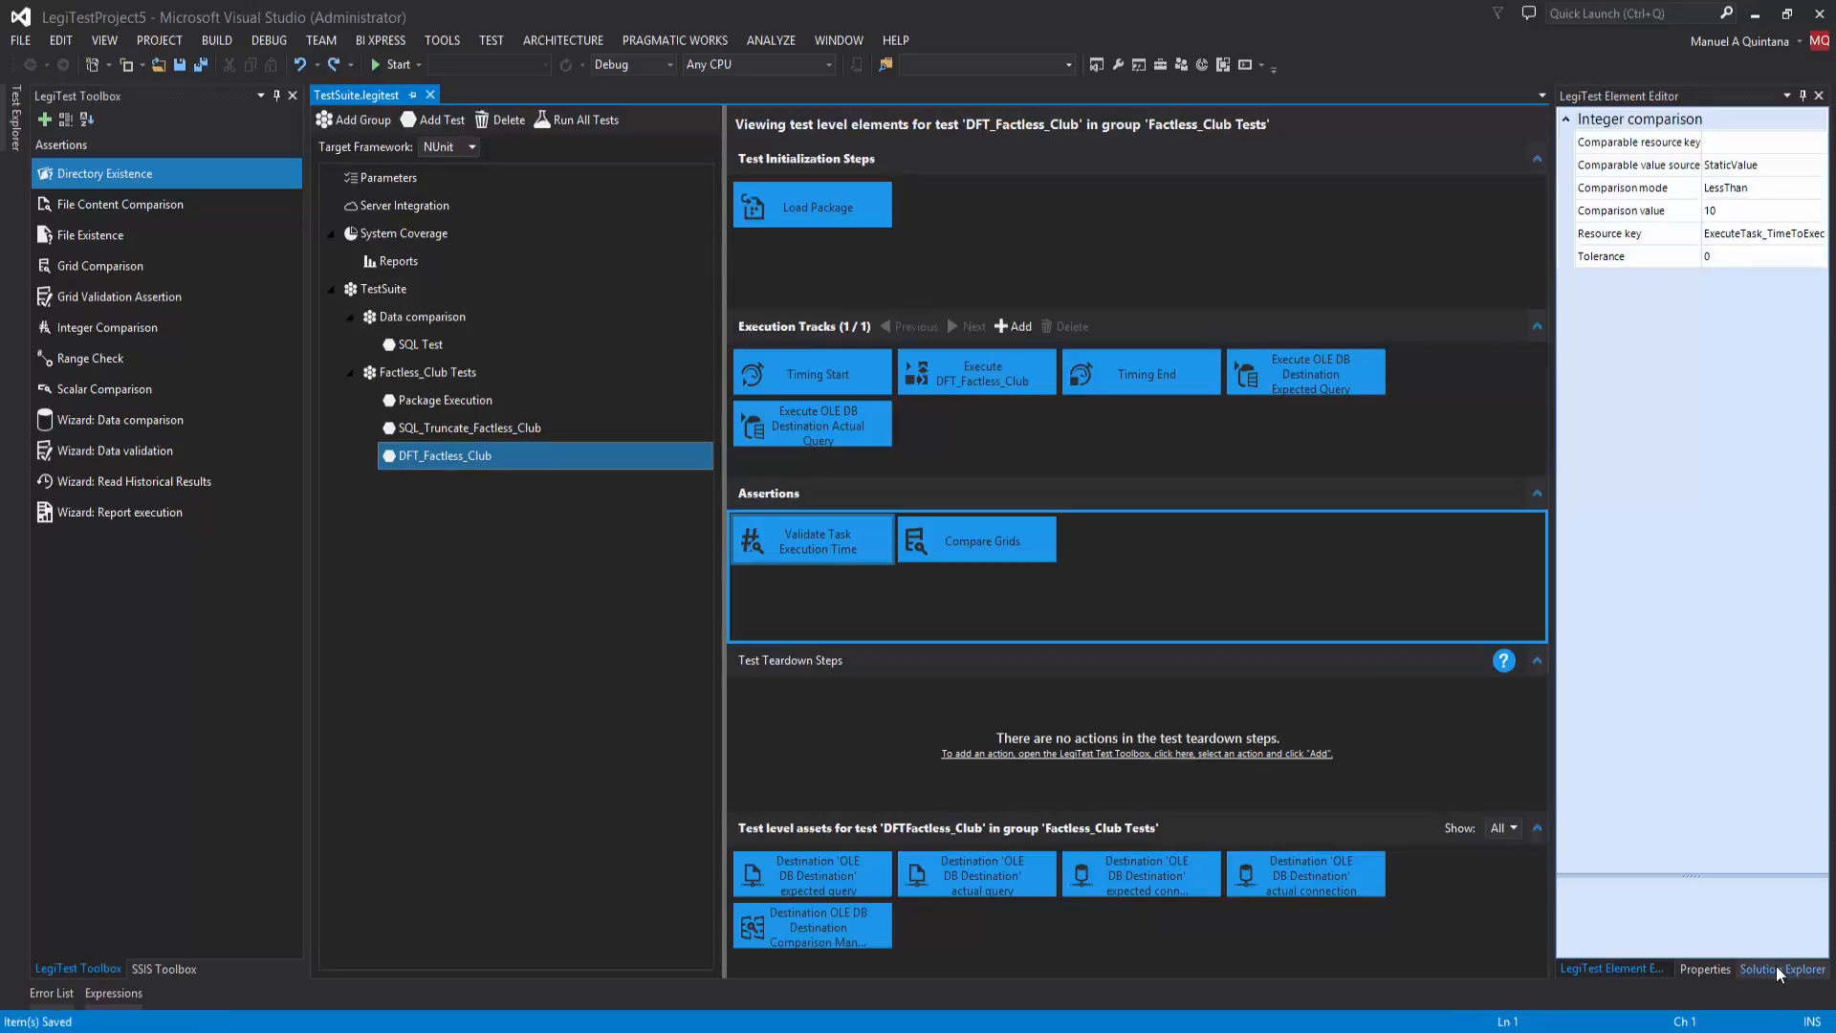
Step: Examine the generated code in Factless_ClubTests.Generated.cs under TestSuite_Output and close the file
click(1776, 969)
click(1570, 205)
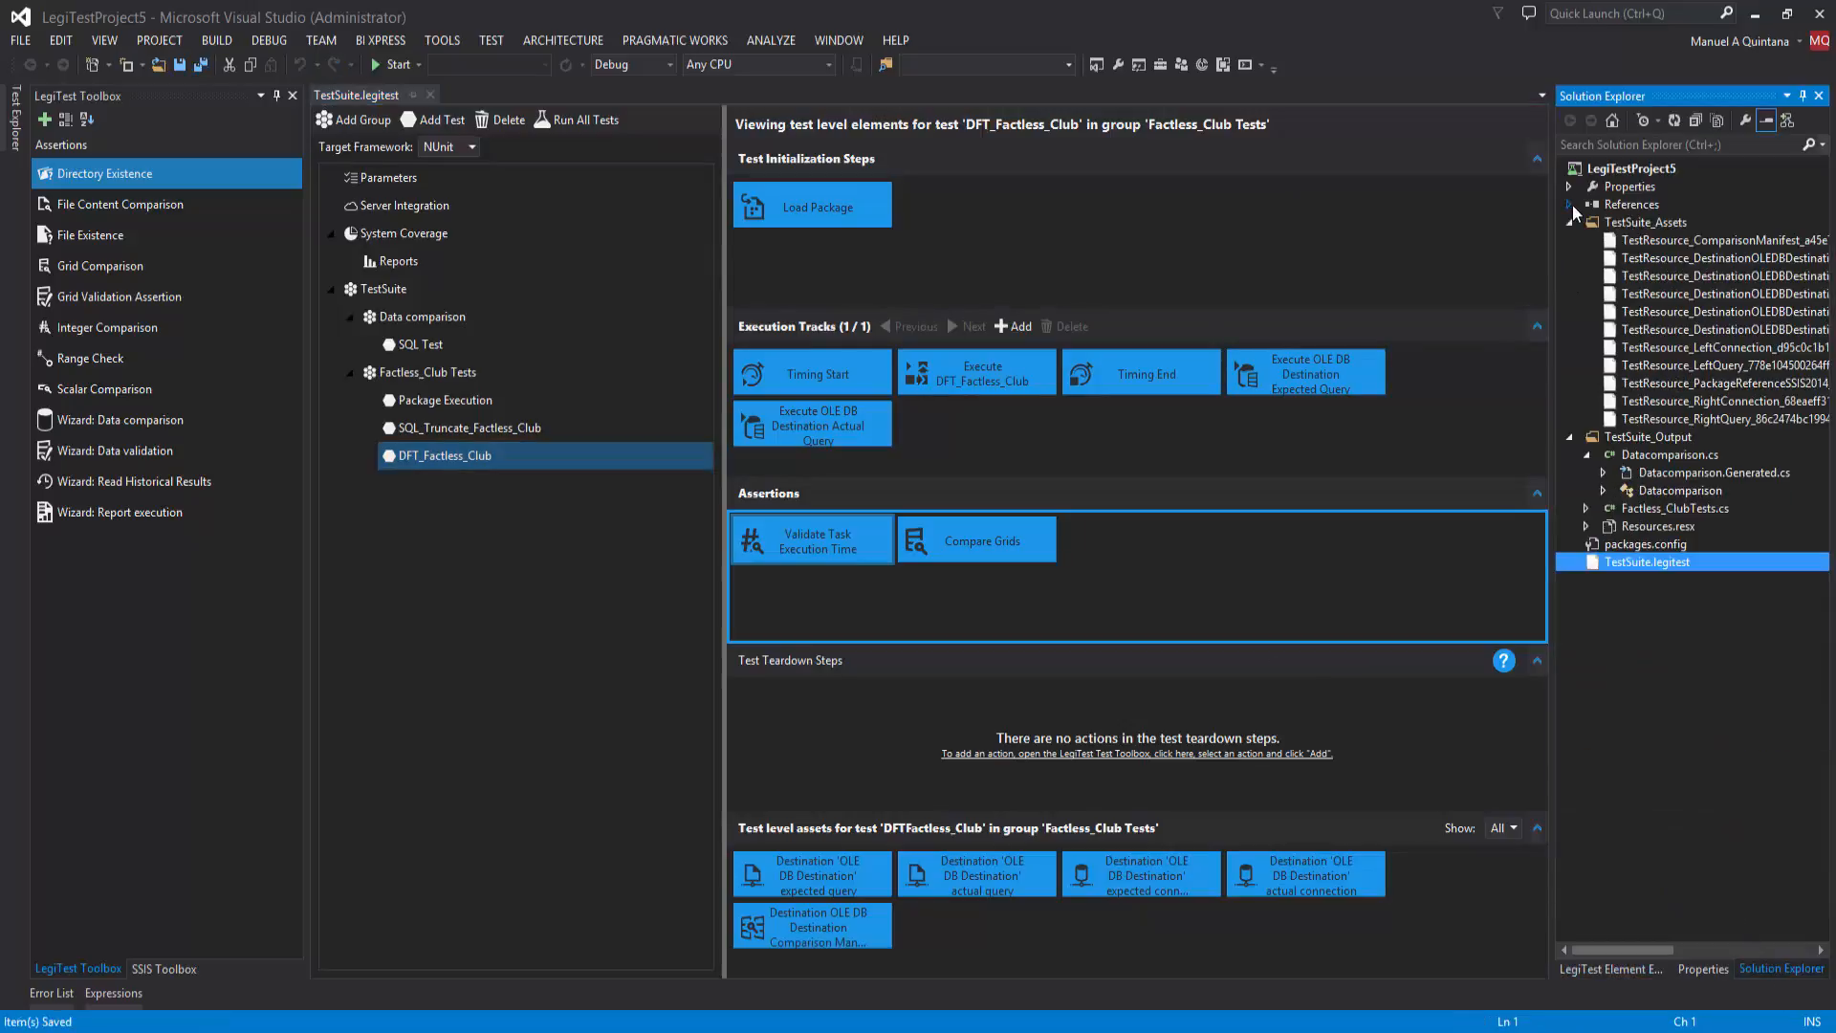
click(1570, 221)
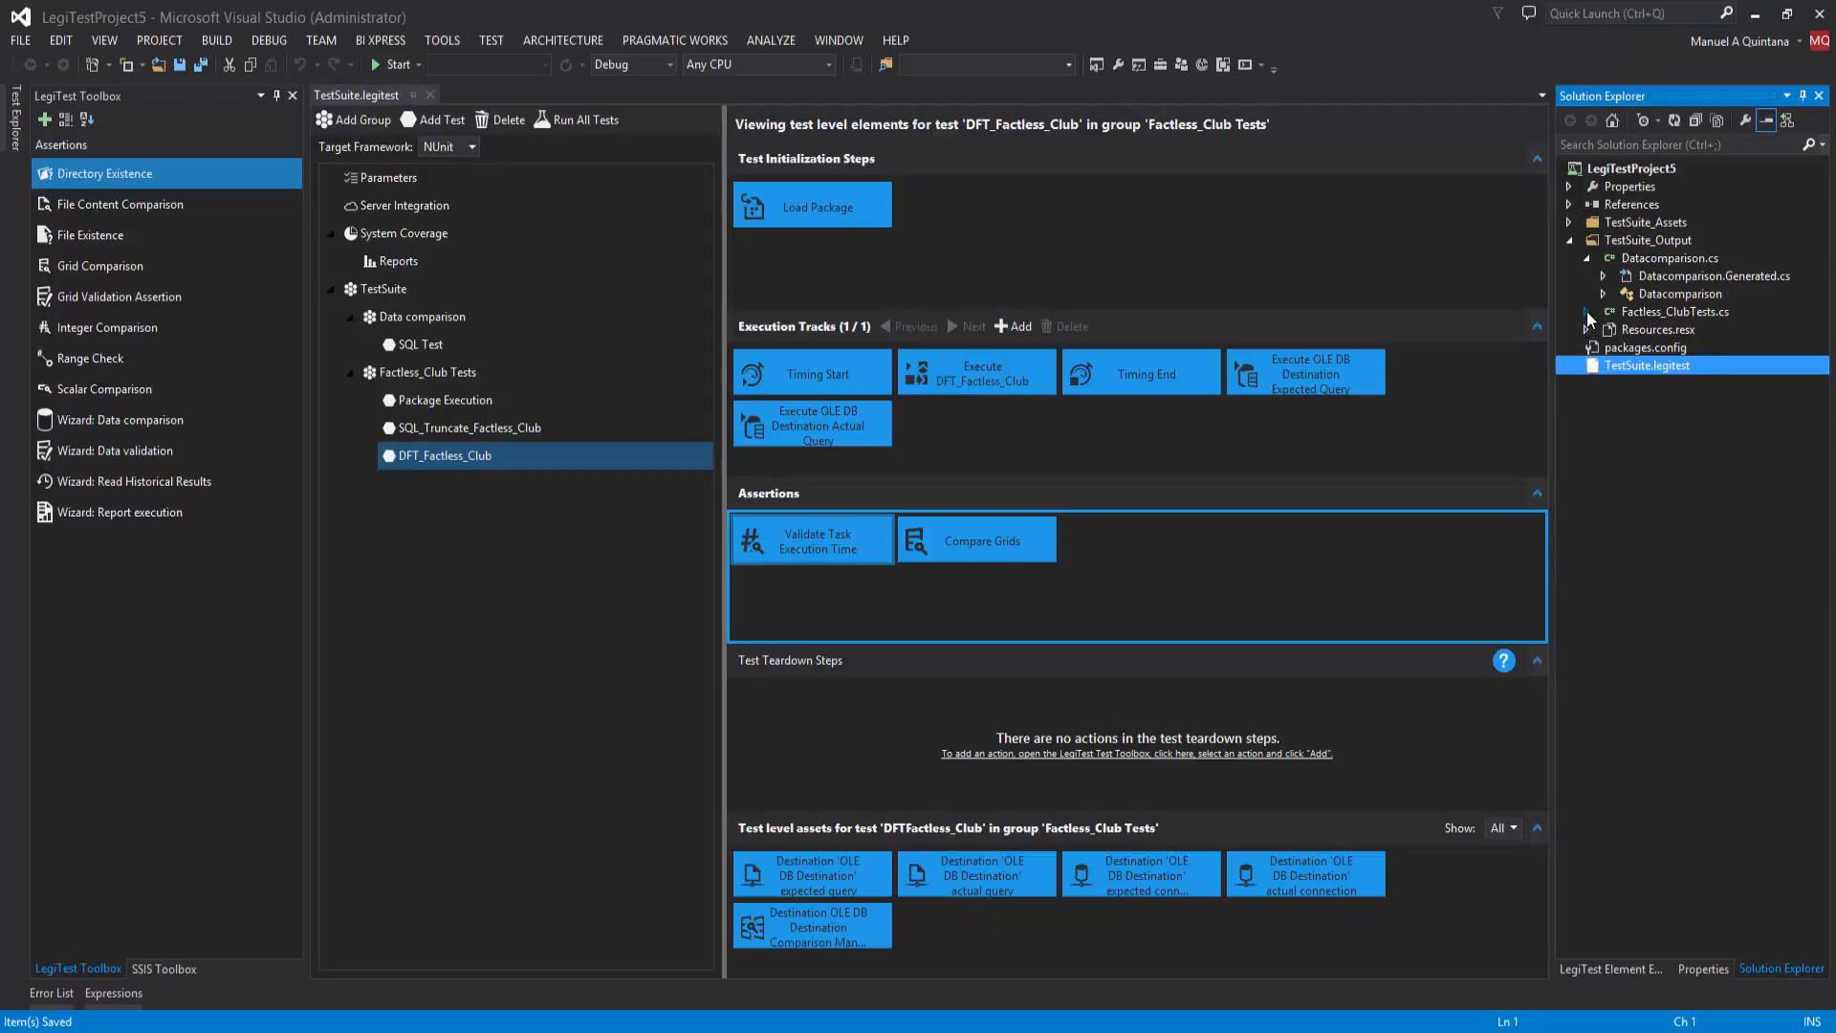
click(1595, 315)
click(1643, 329)
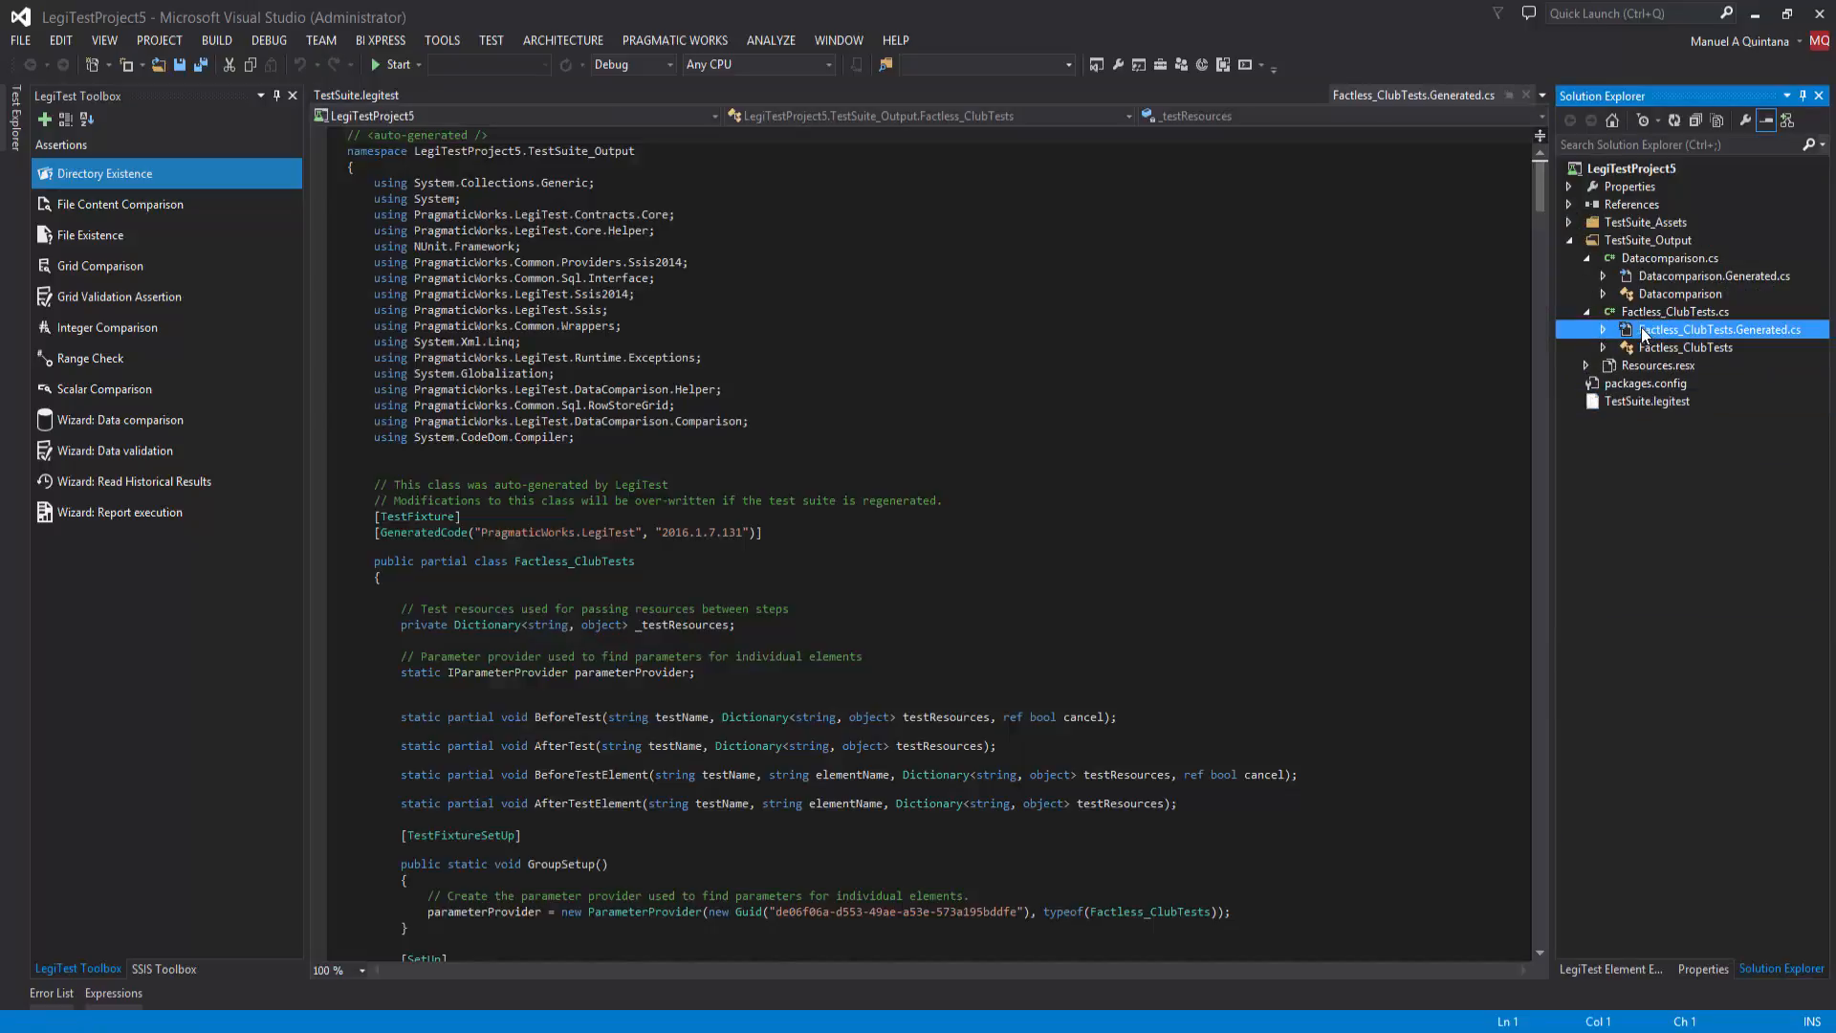
drag(1542, 189, 1558, 409)
drag(1552, 480, 1541, 685)
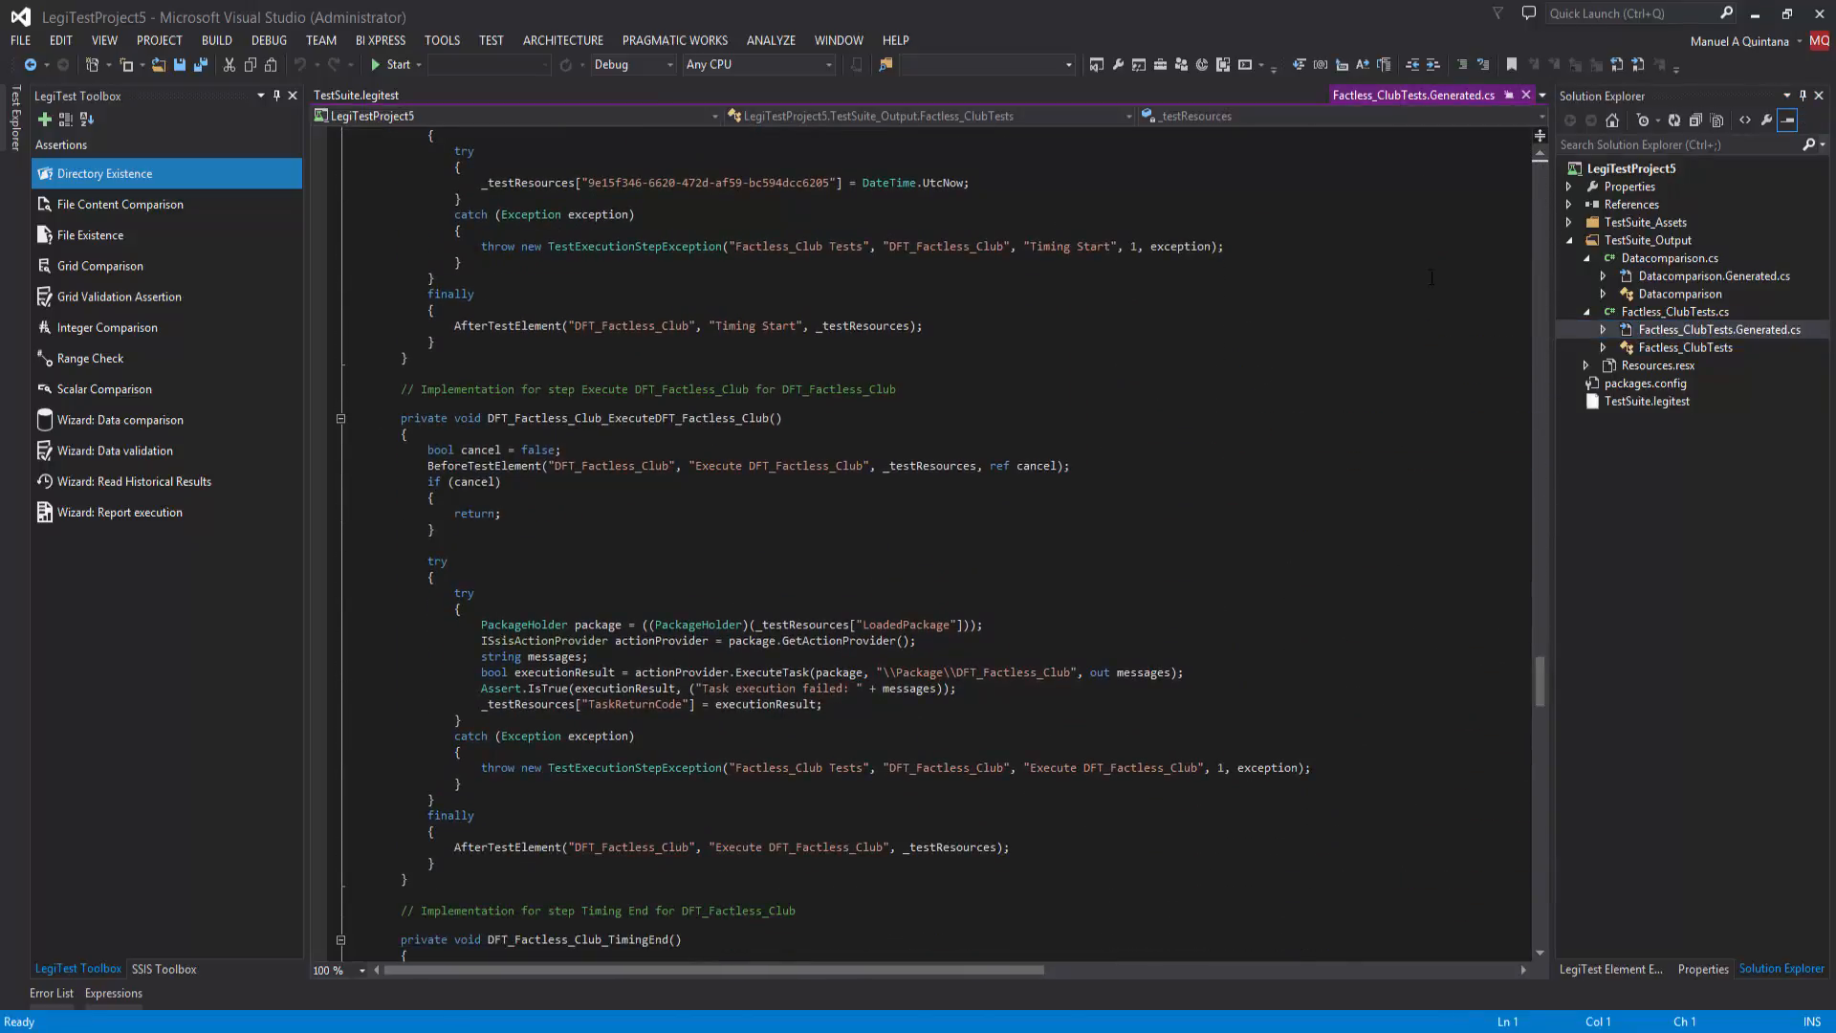
click(1526, 95)
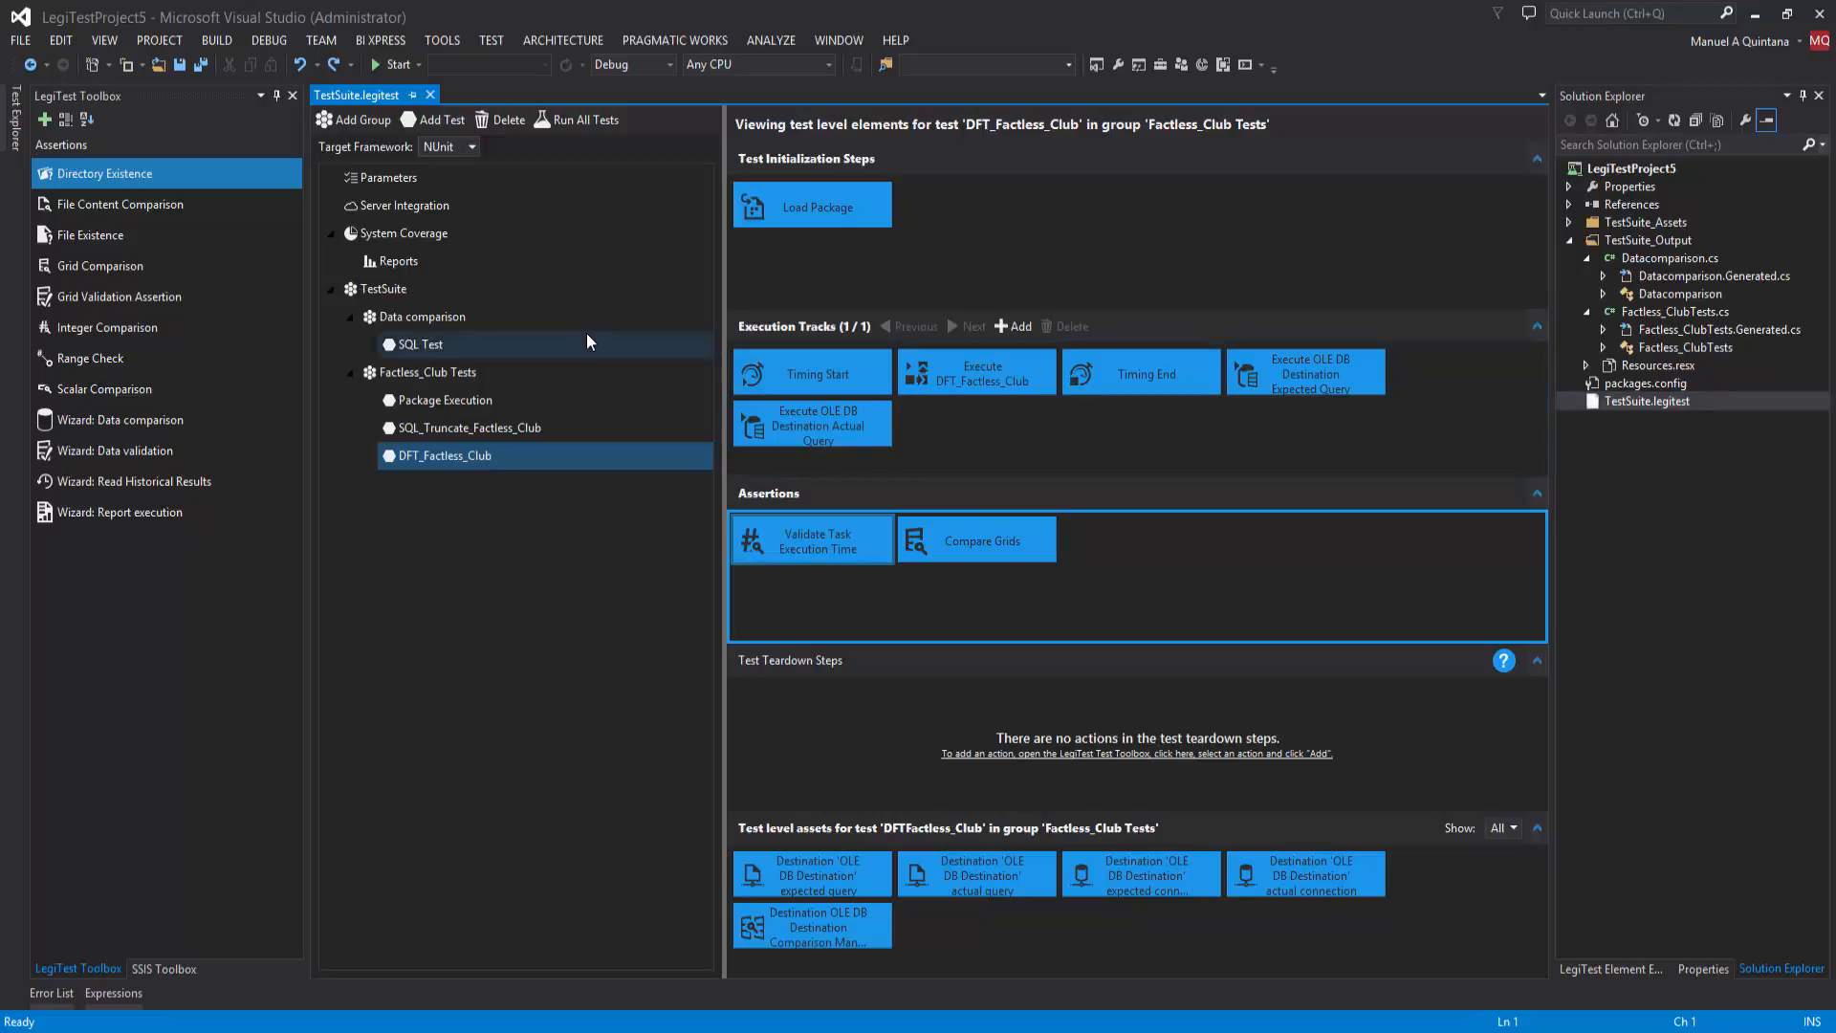
Step: Start a new TestSuite group from the SSAS Validation testing template, using server "." and the HigherEdCube database
right_click(392, 290)
mouse_move(373, 296)
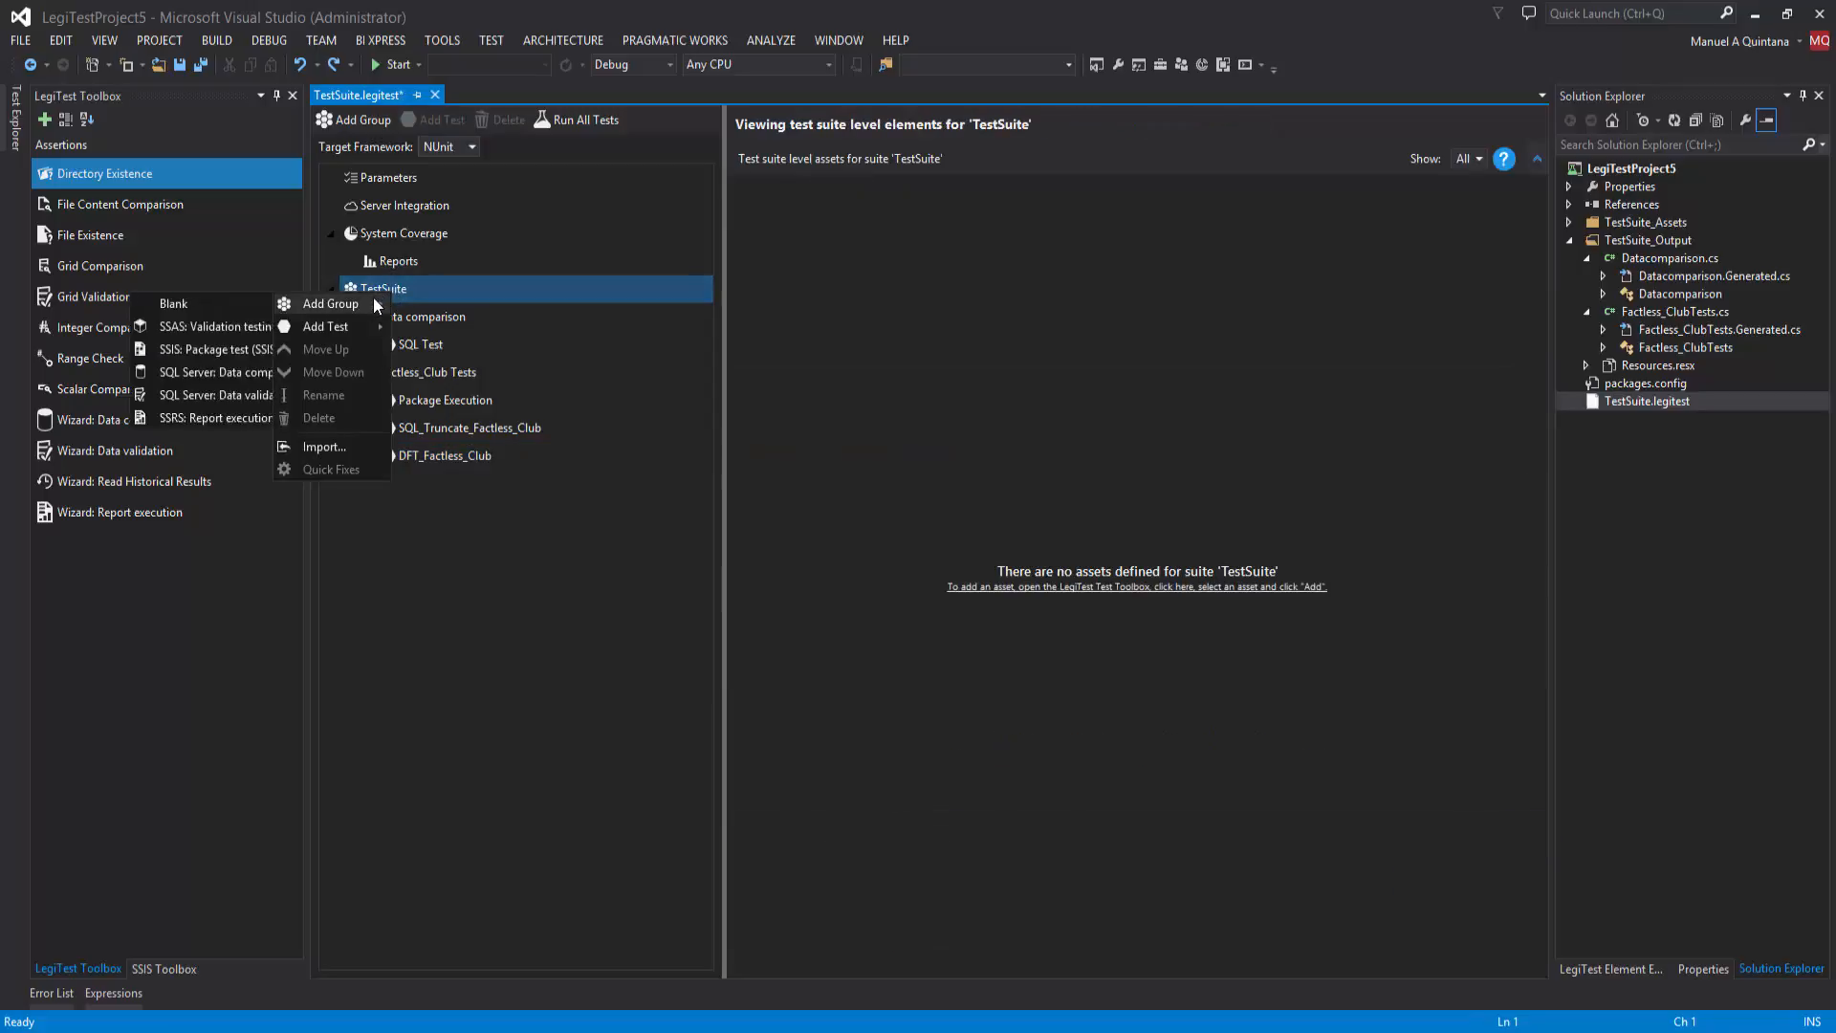
click(190, 328)
click(368, 182)
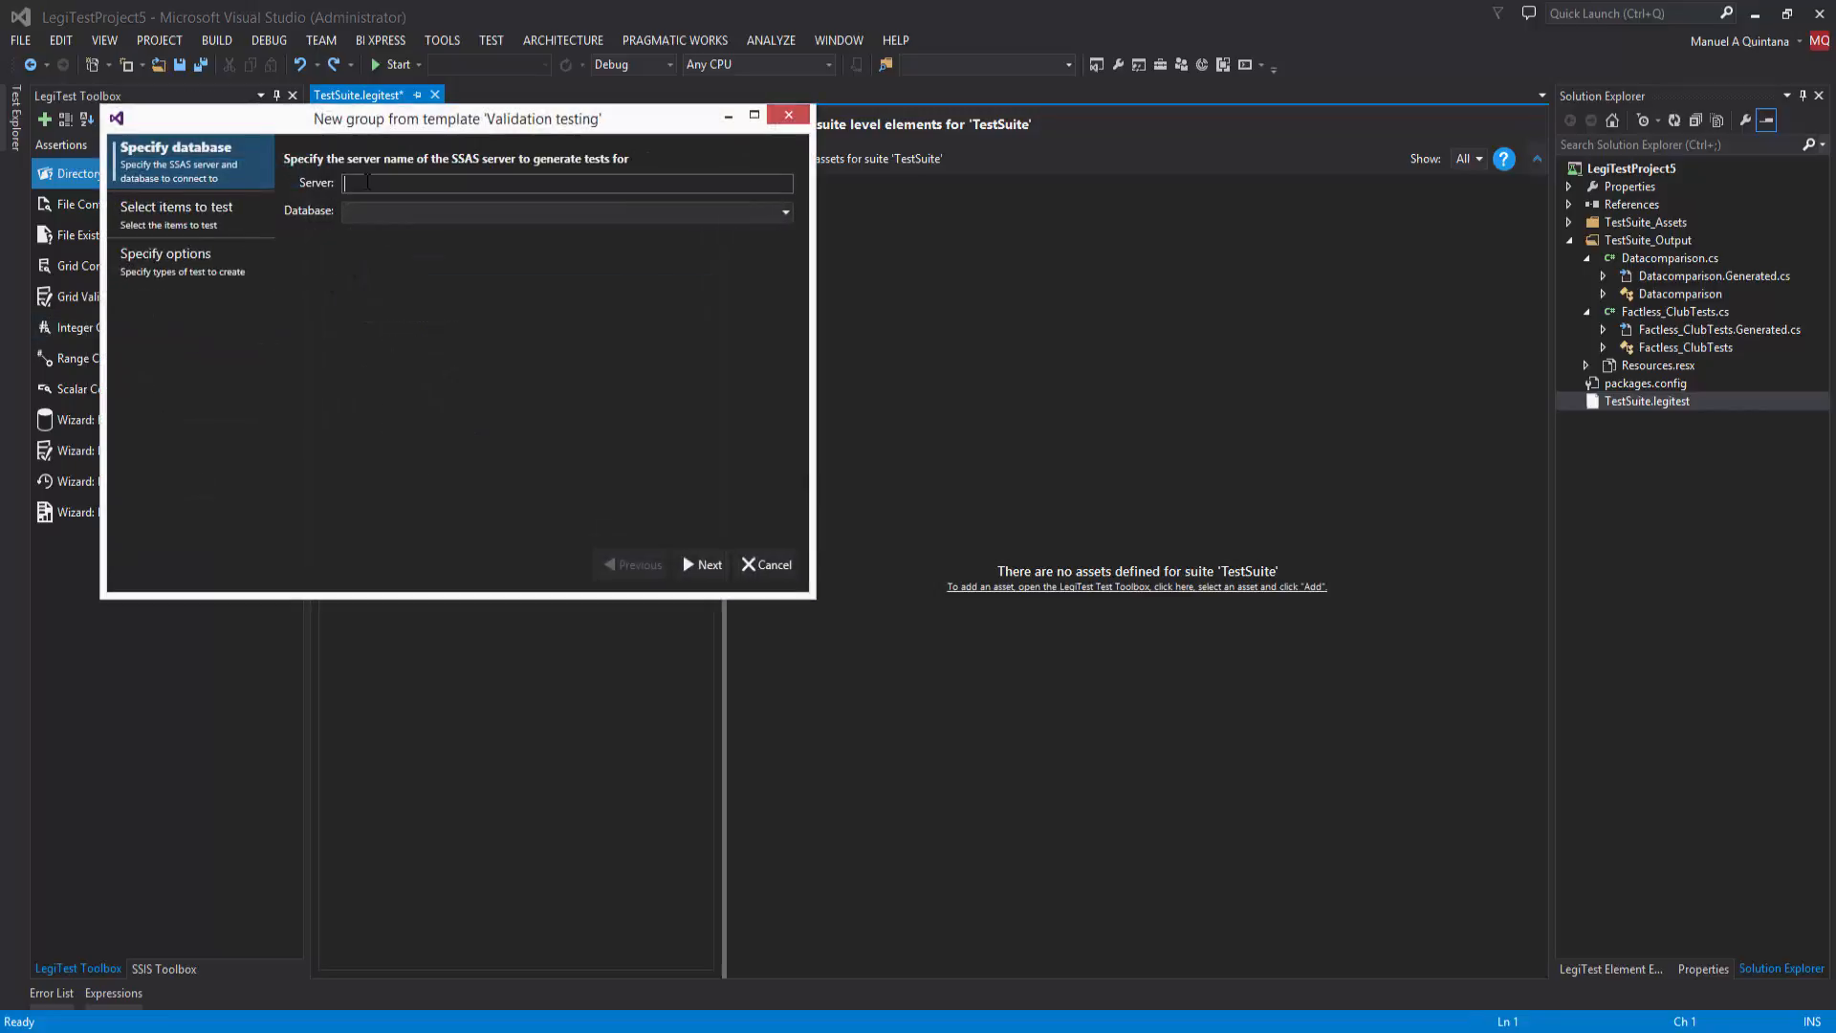
click(787, 212)
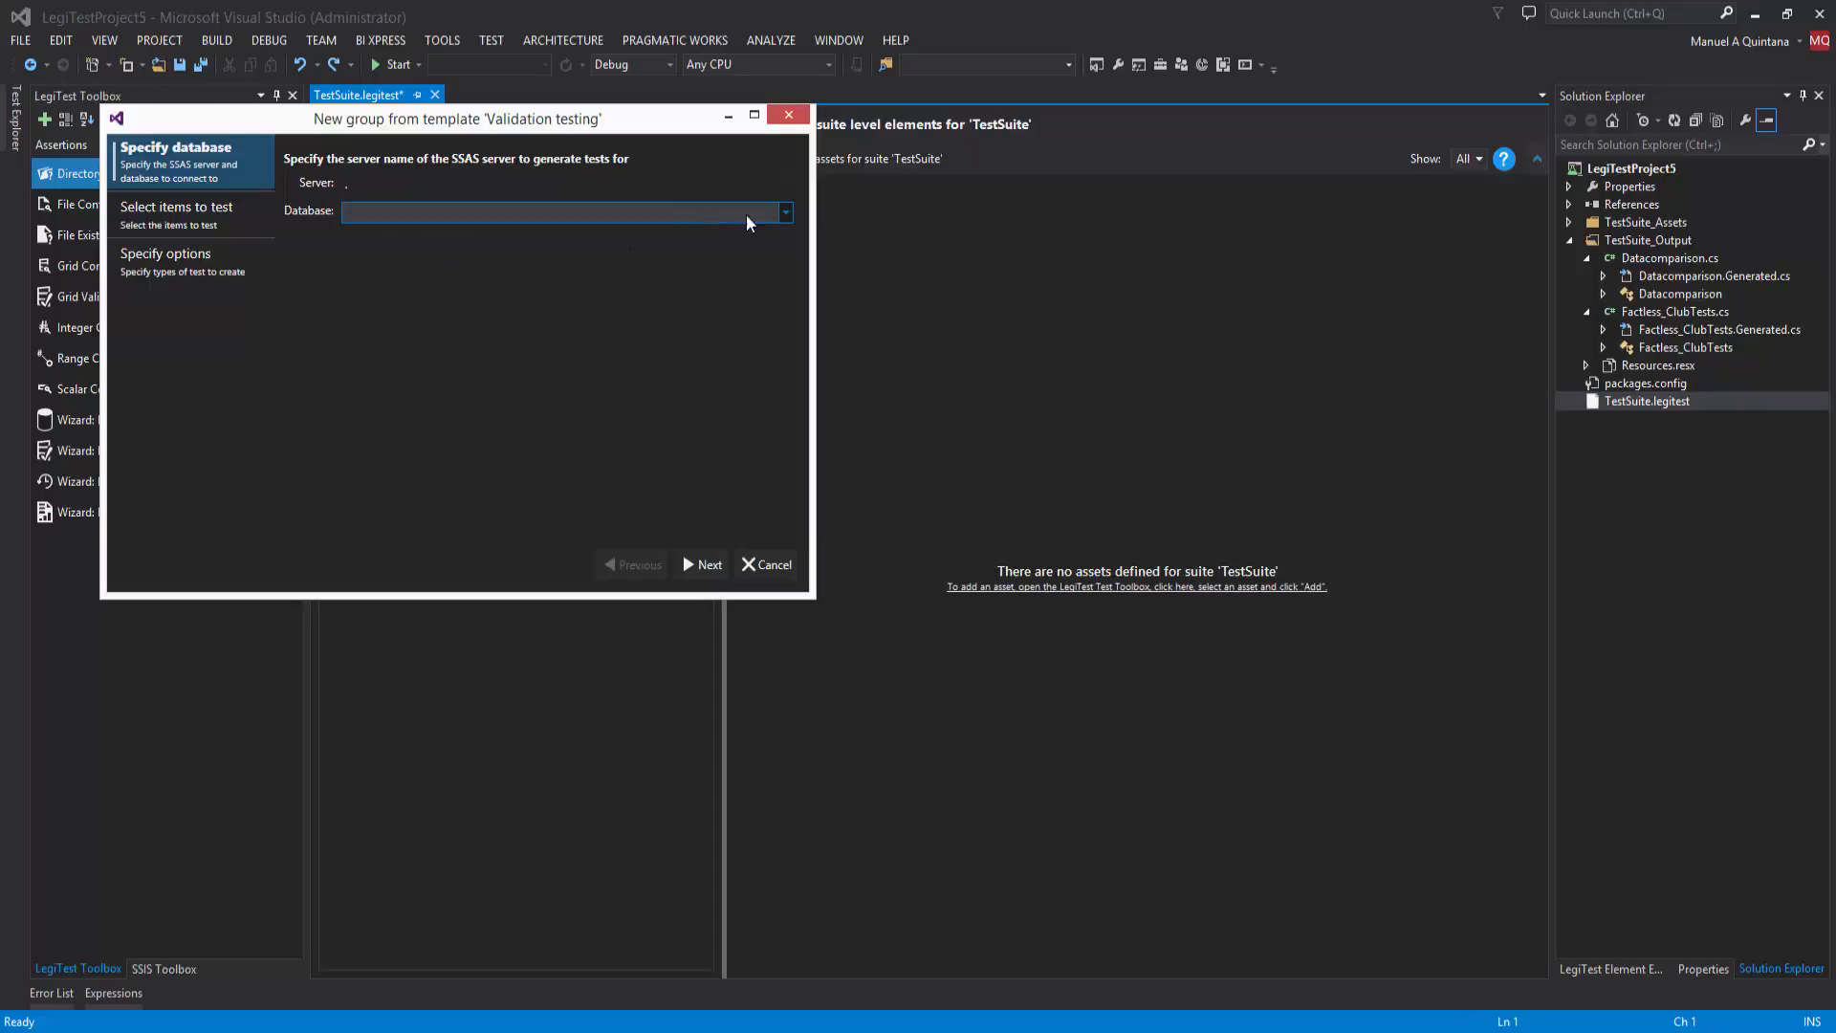
click(786, 213)
click(484, 243)
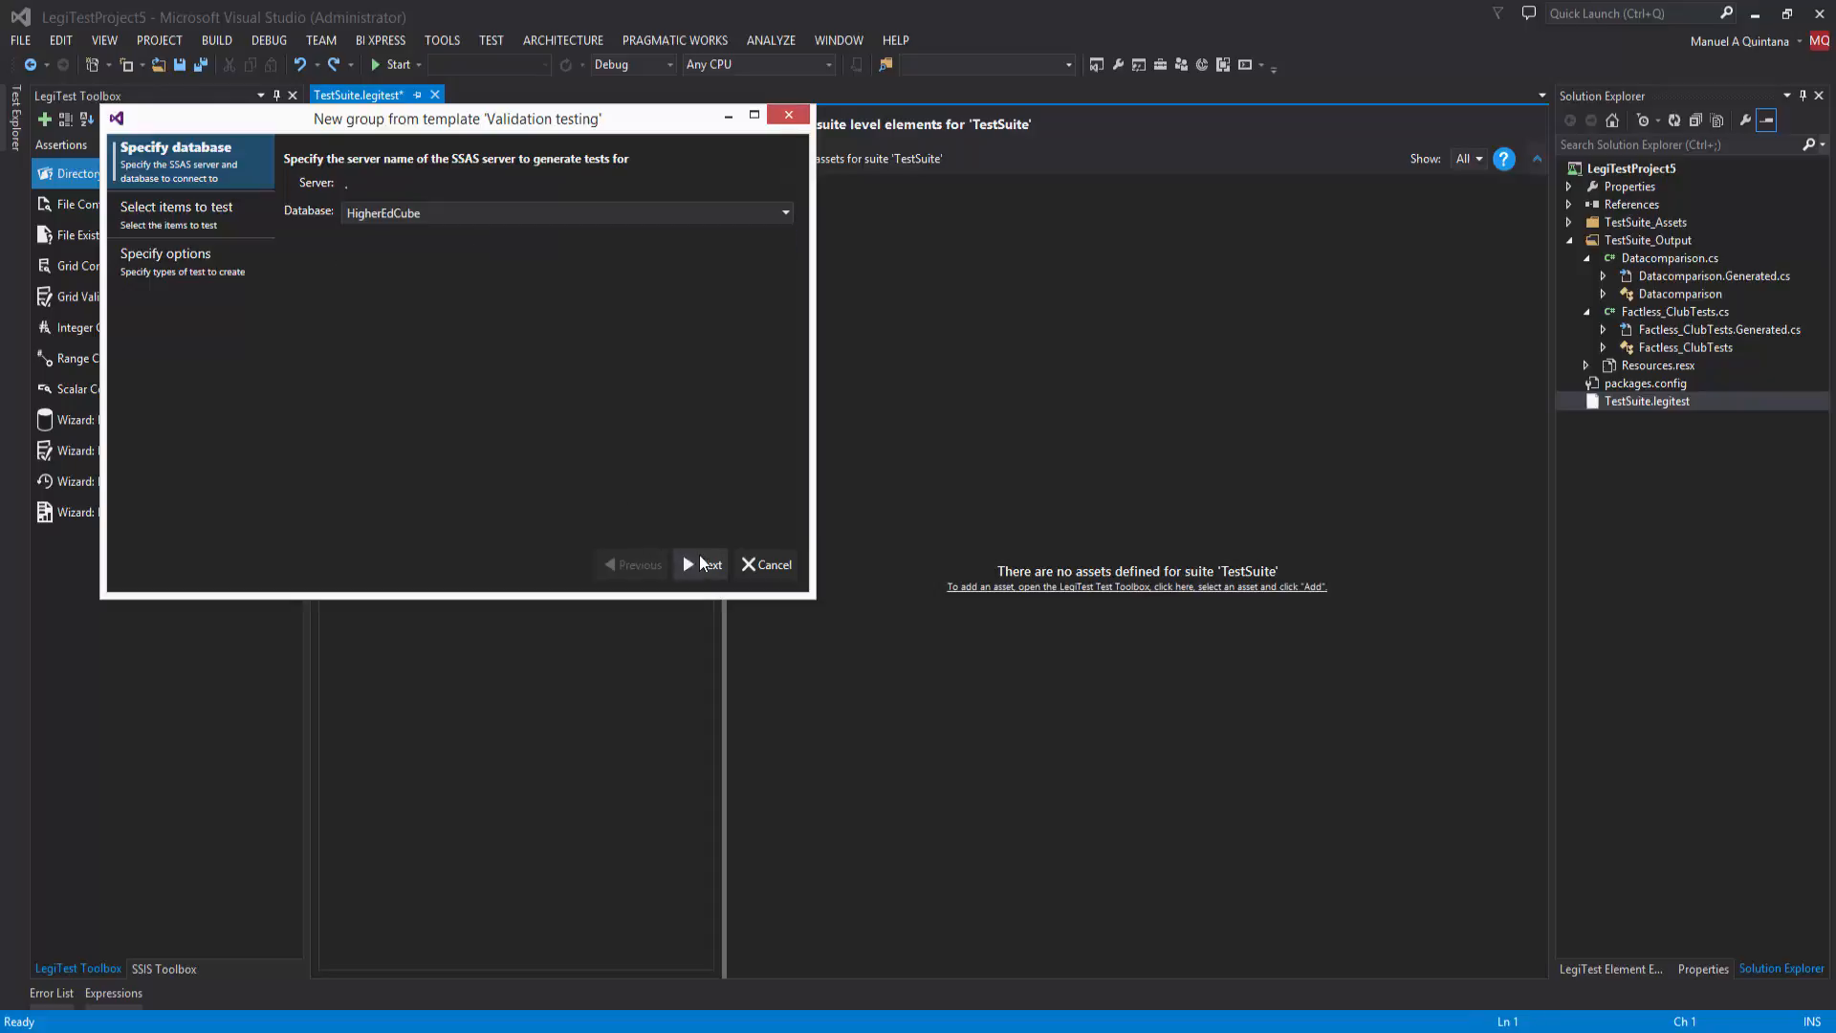
click(703, 564)
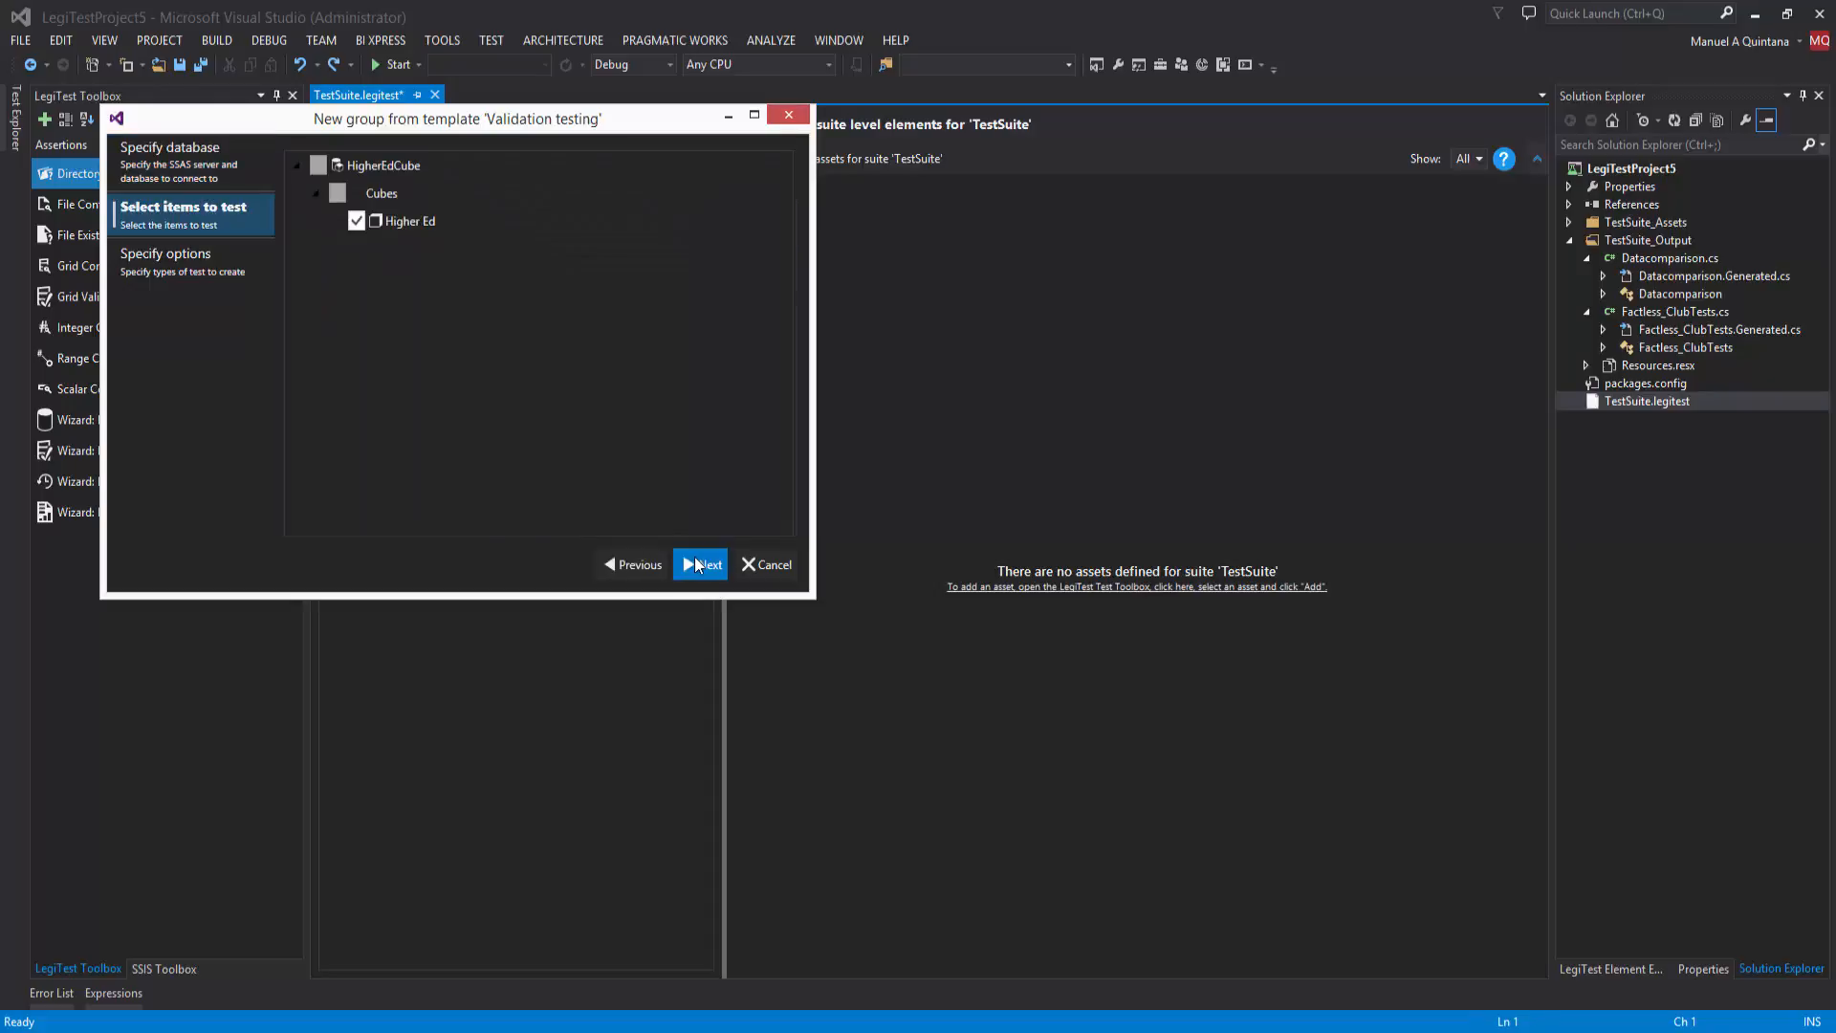
Step: Generate the Higher Ed cube's validation group with measure tests only, excluding attribute count and attribute member tests
click(698, 562)
click(293, 183)
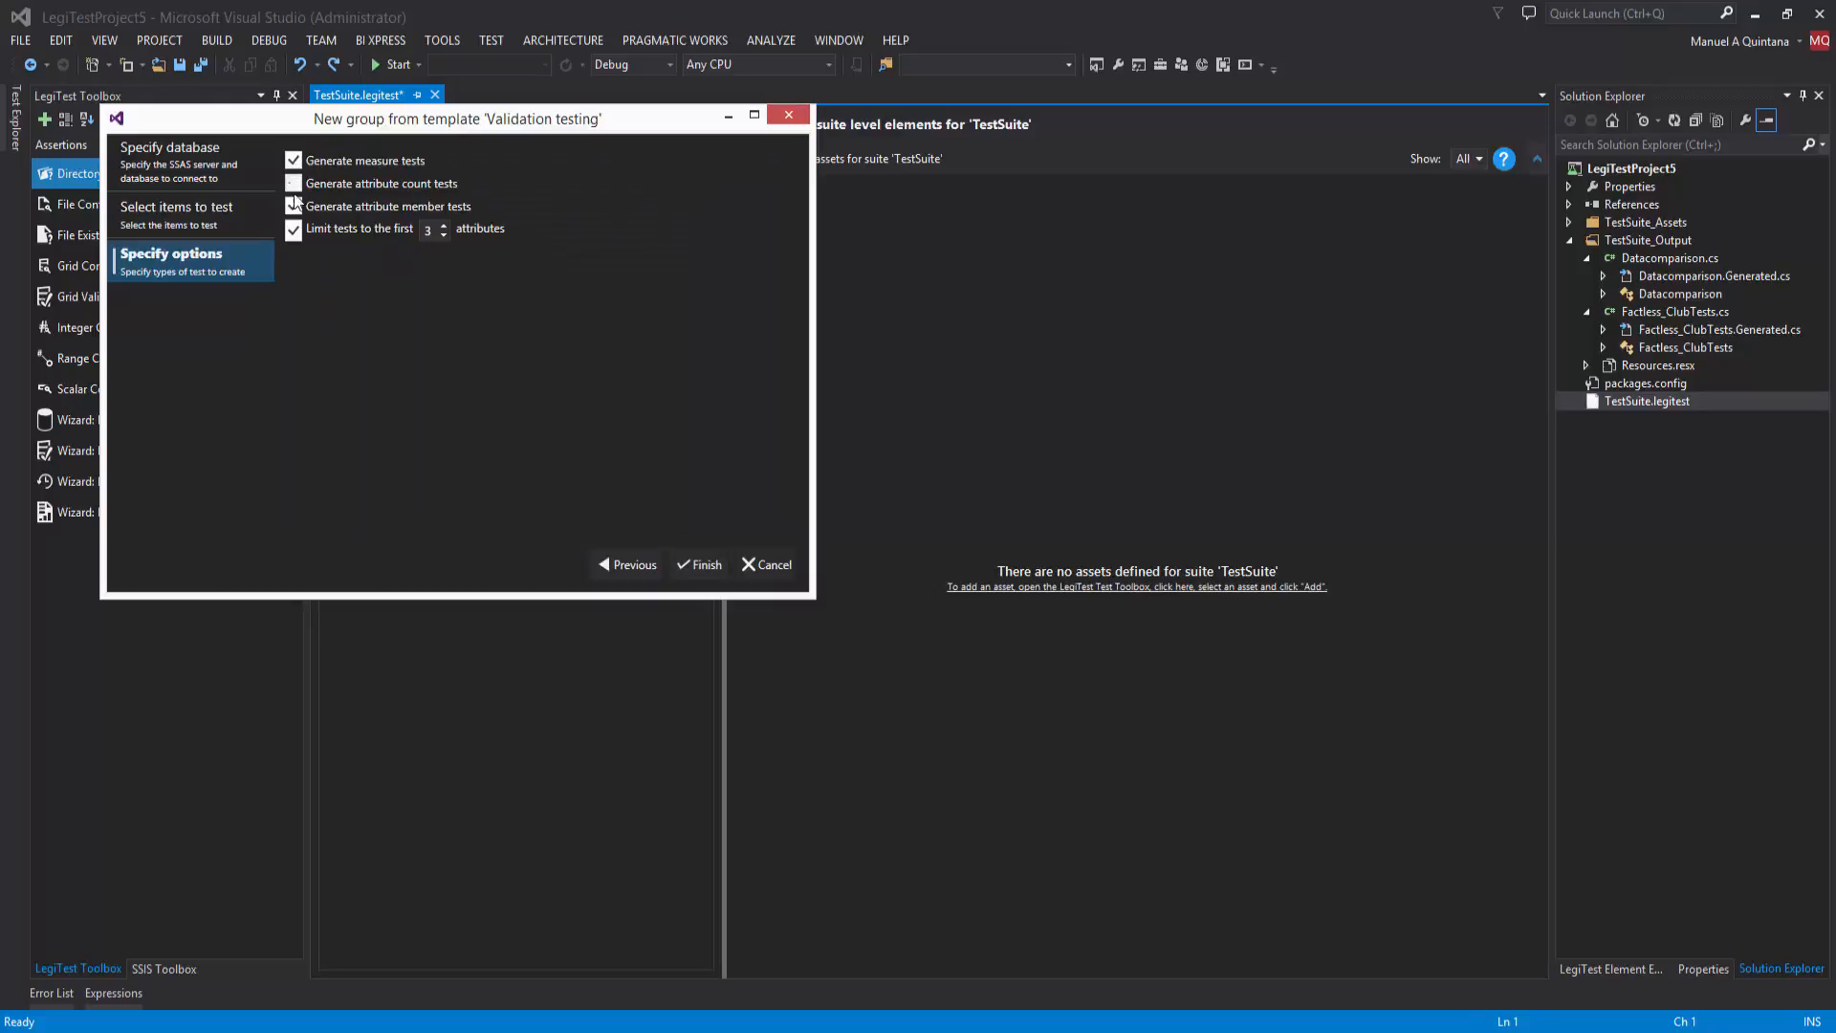
click(293, 206)
click(695, 564)
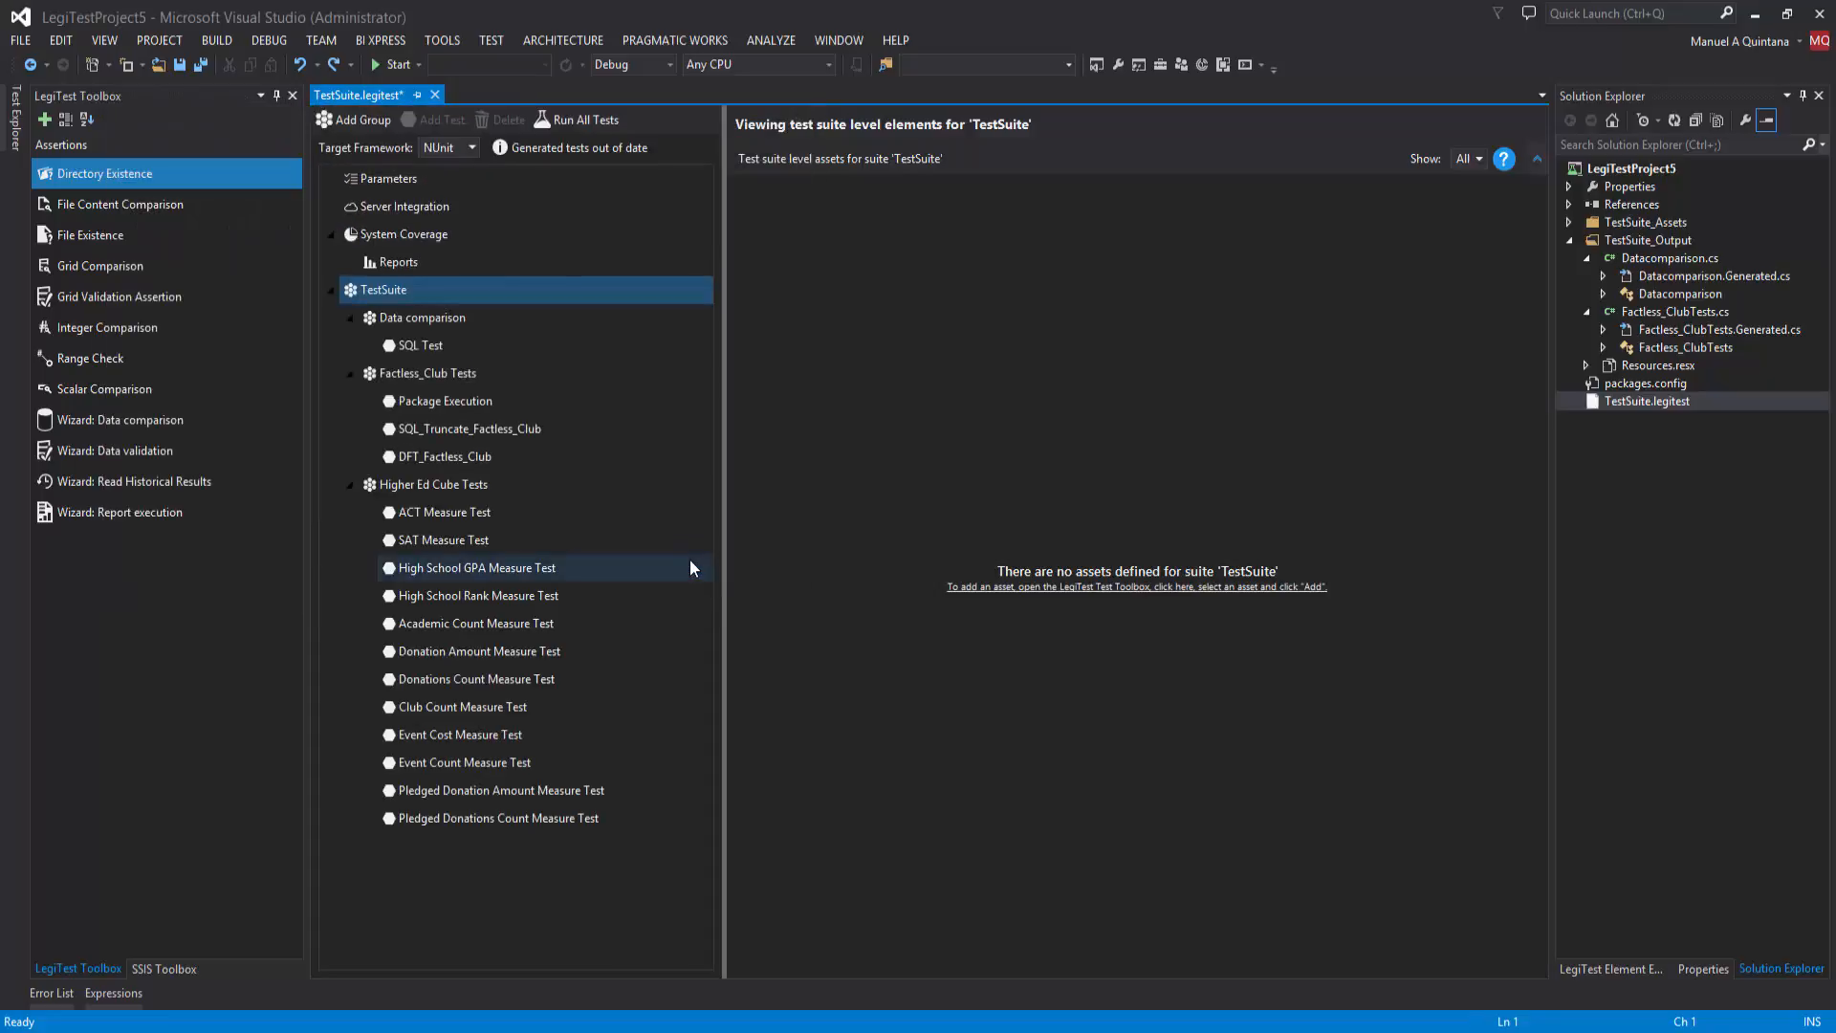
Step: Review the MDX and SQL queries behind the ACT Measure Test and save the test suite
click(491, 512)
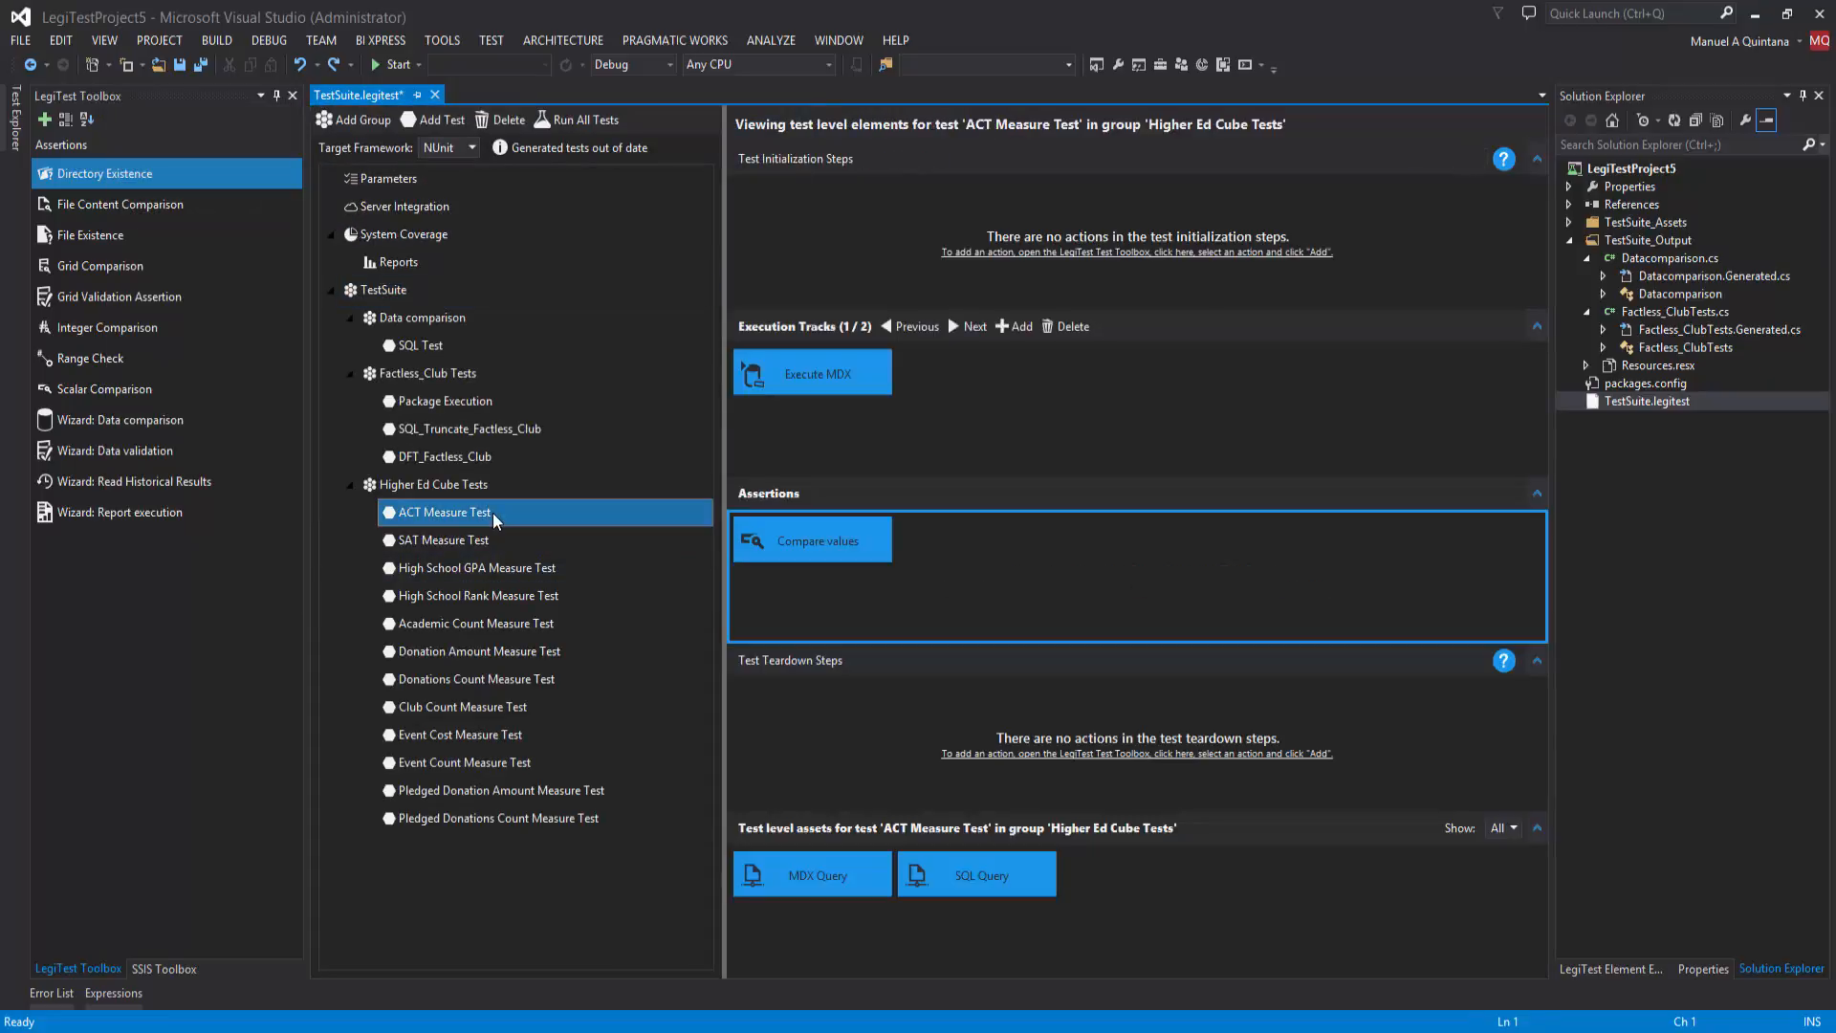
click(793, 863)
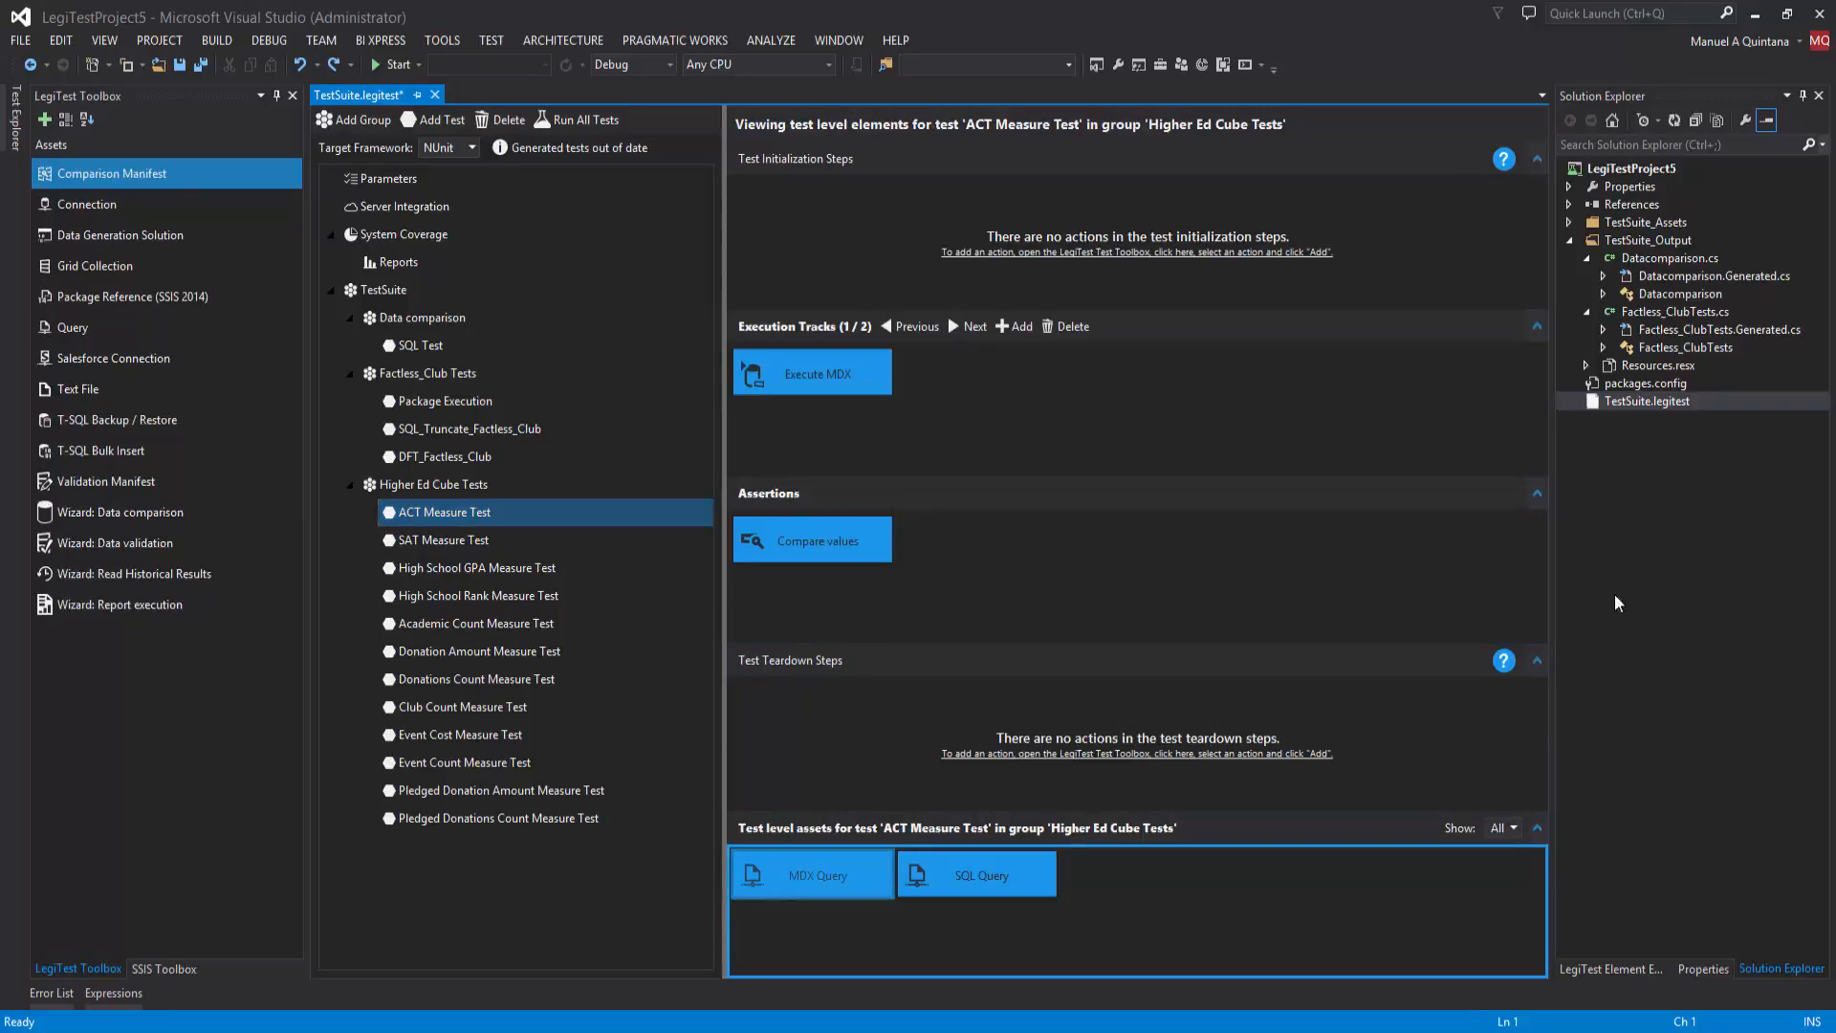
click(1623, 969)
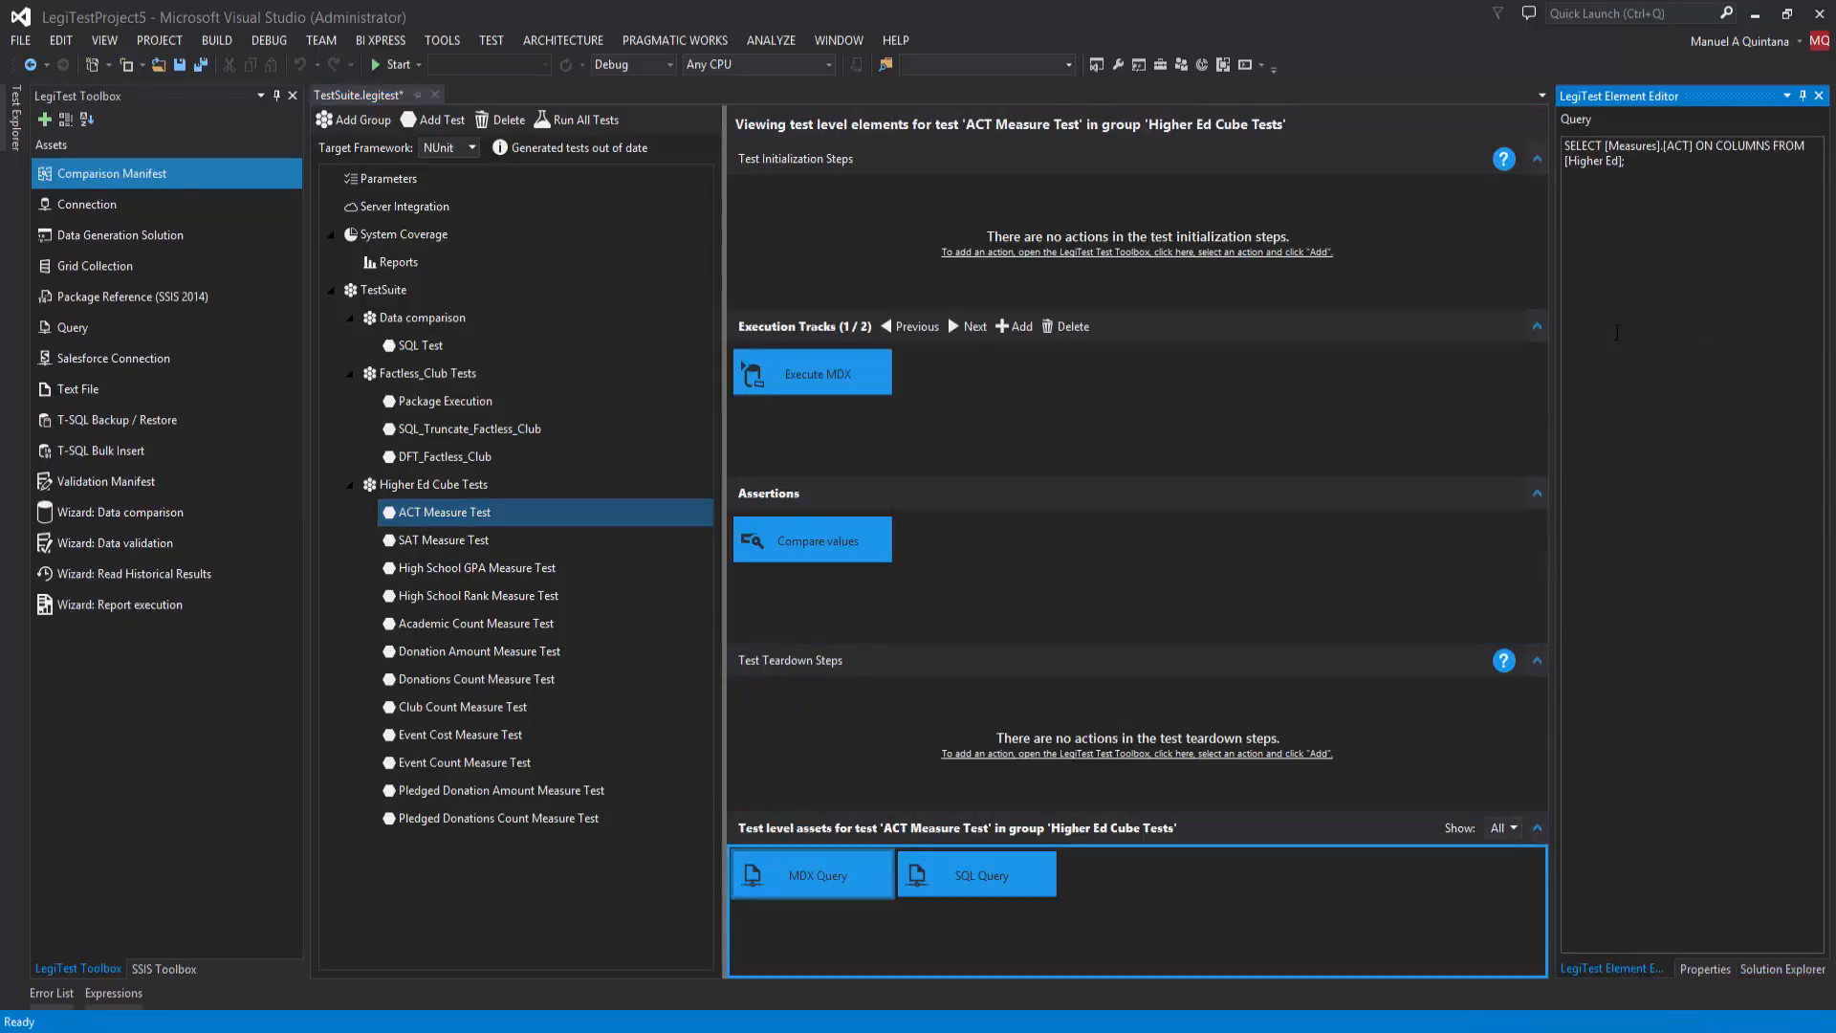
click(969, 873)
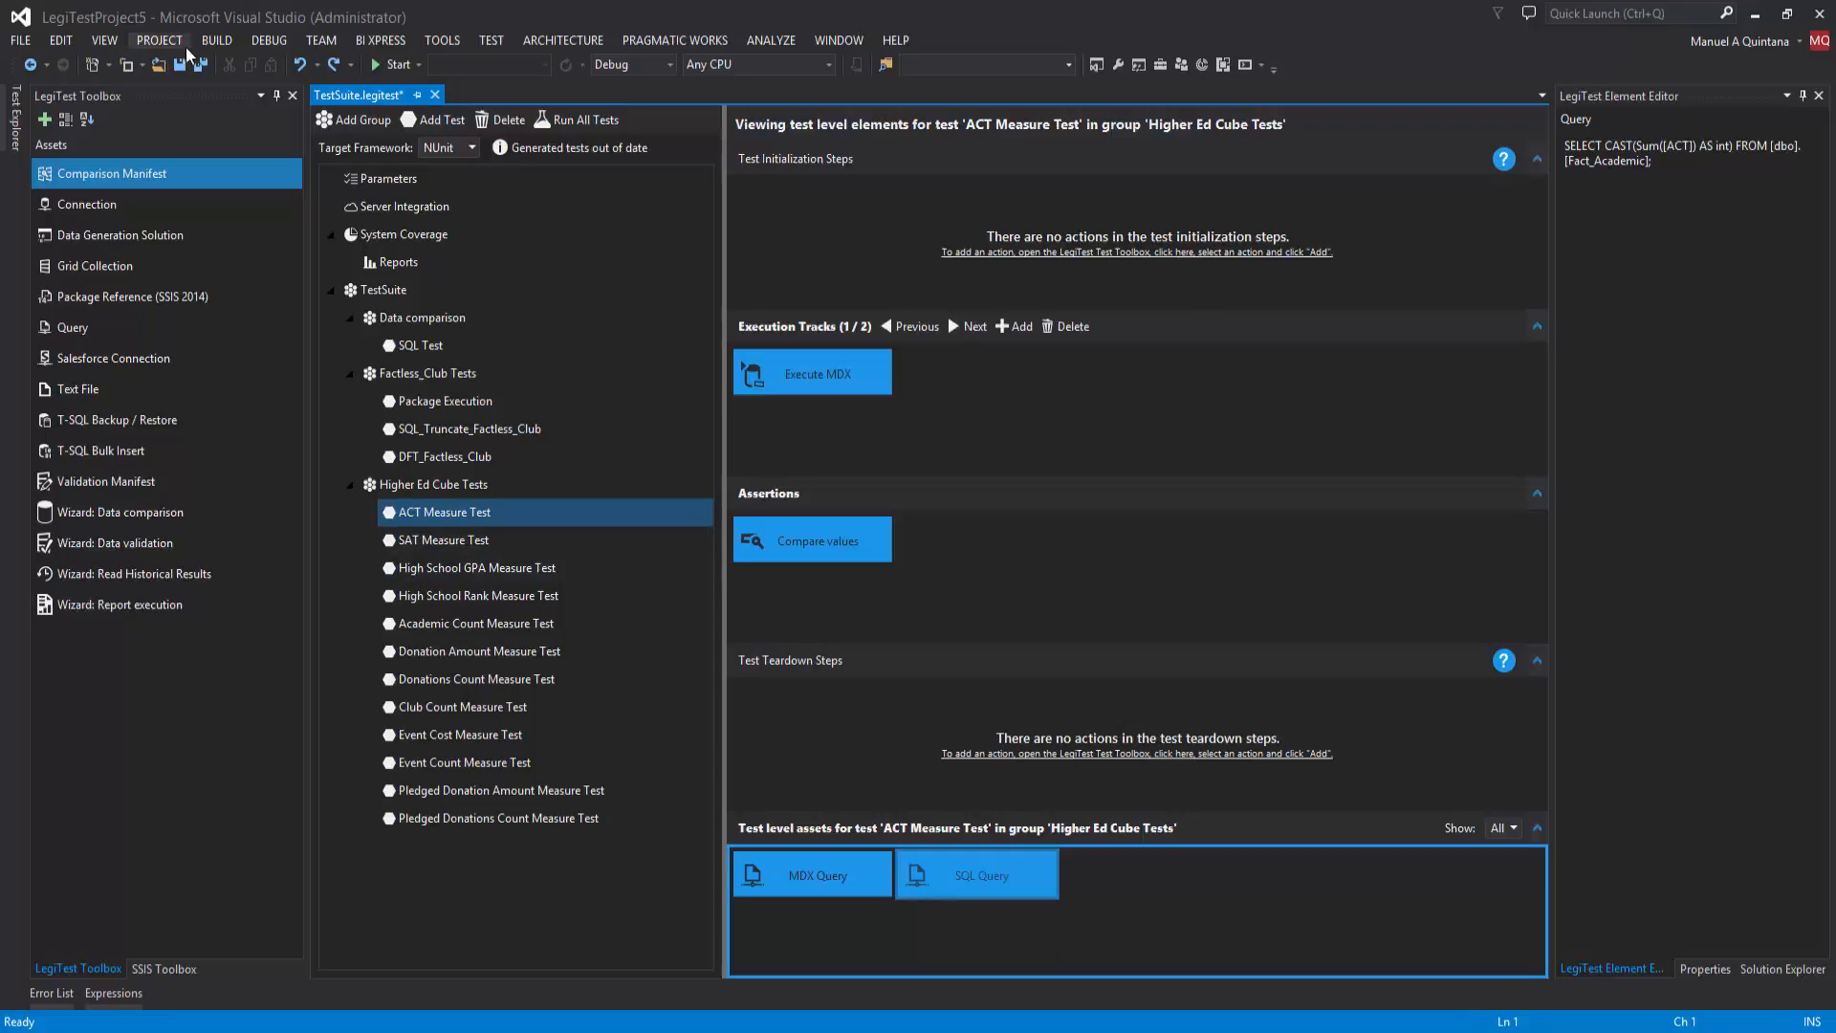
click(202, 66)
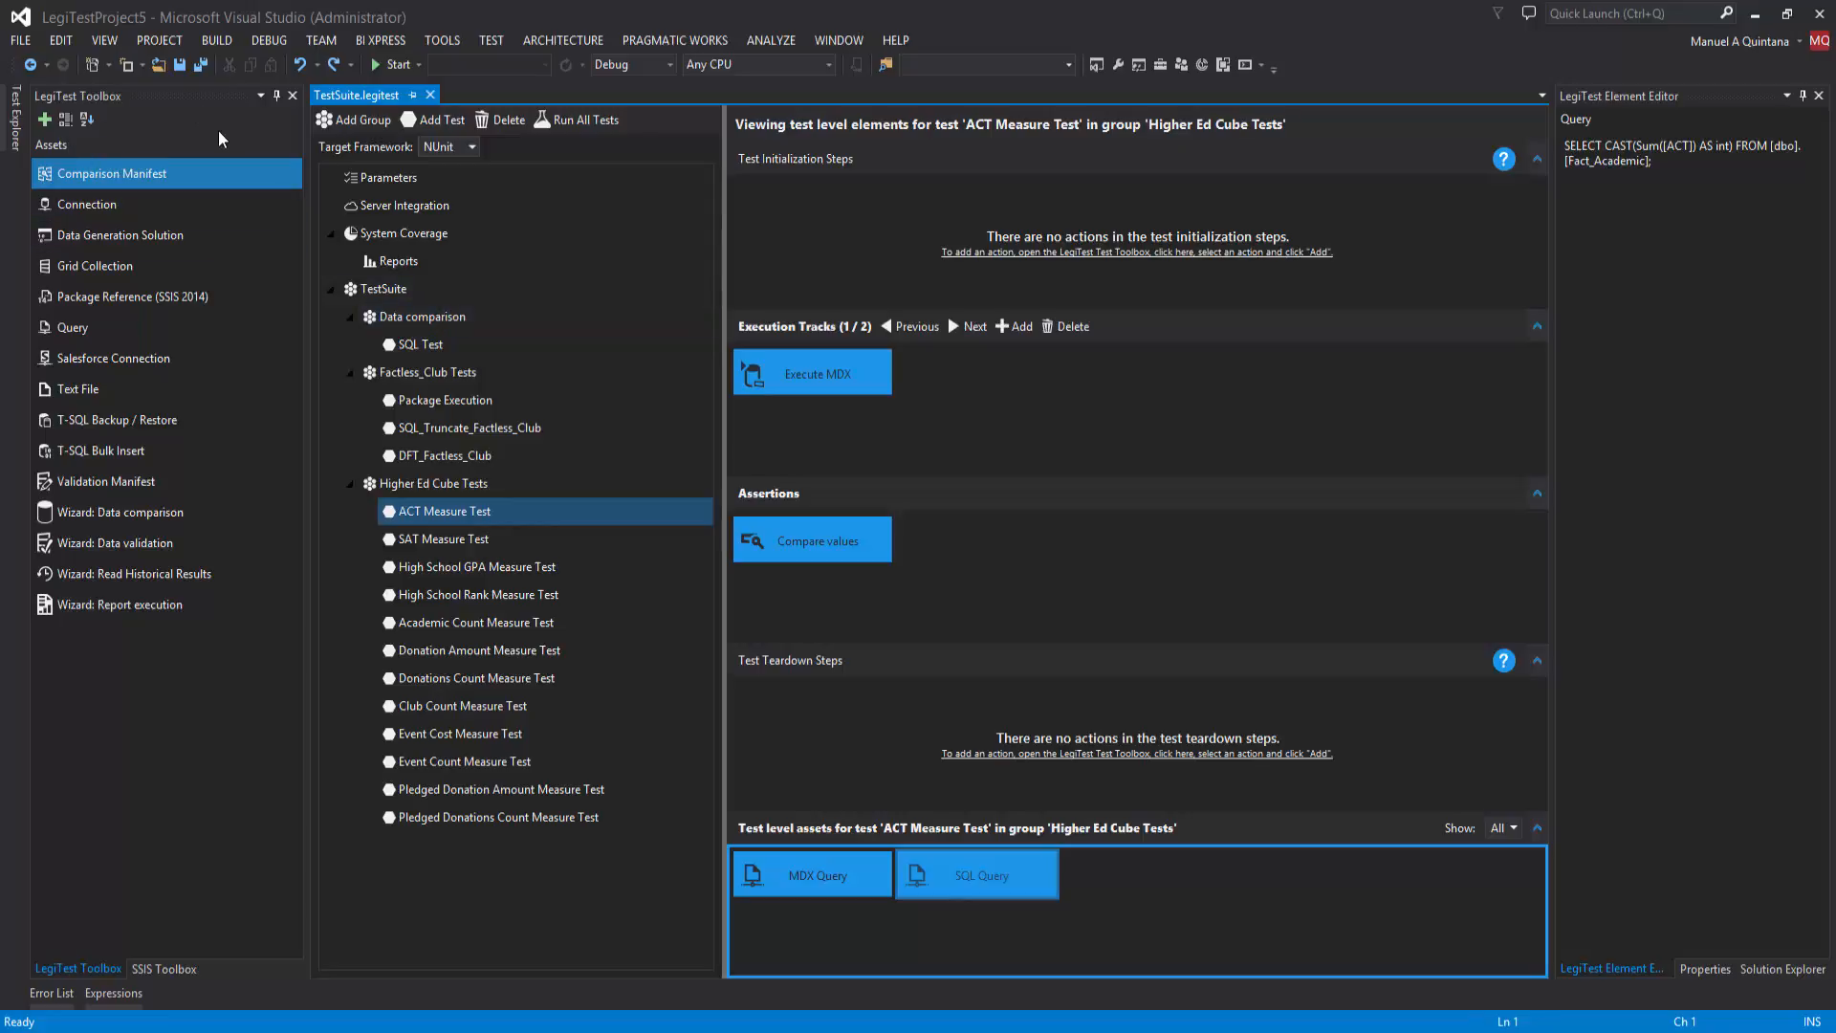
Step: Build LegiTestProject5, run all discovered tests and open the result details of ClubCountMeasureTest
click(21, 139)
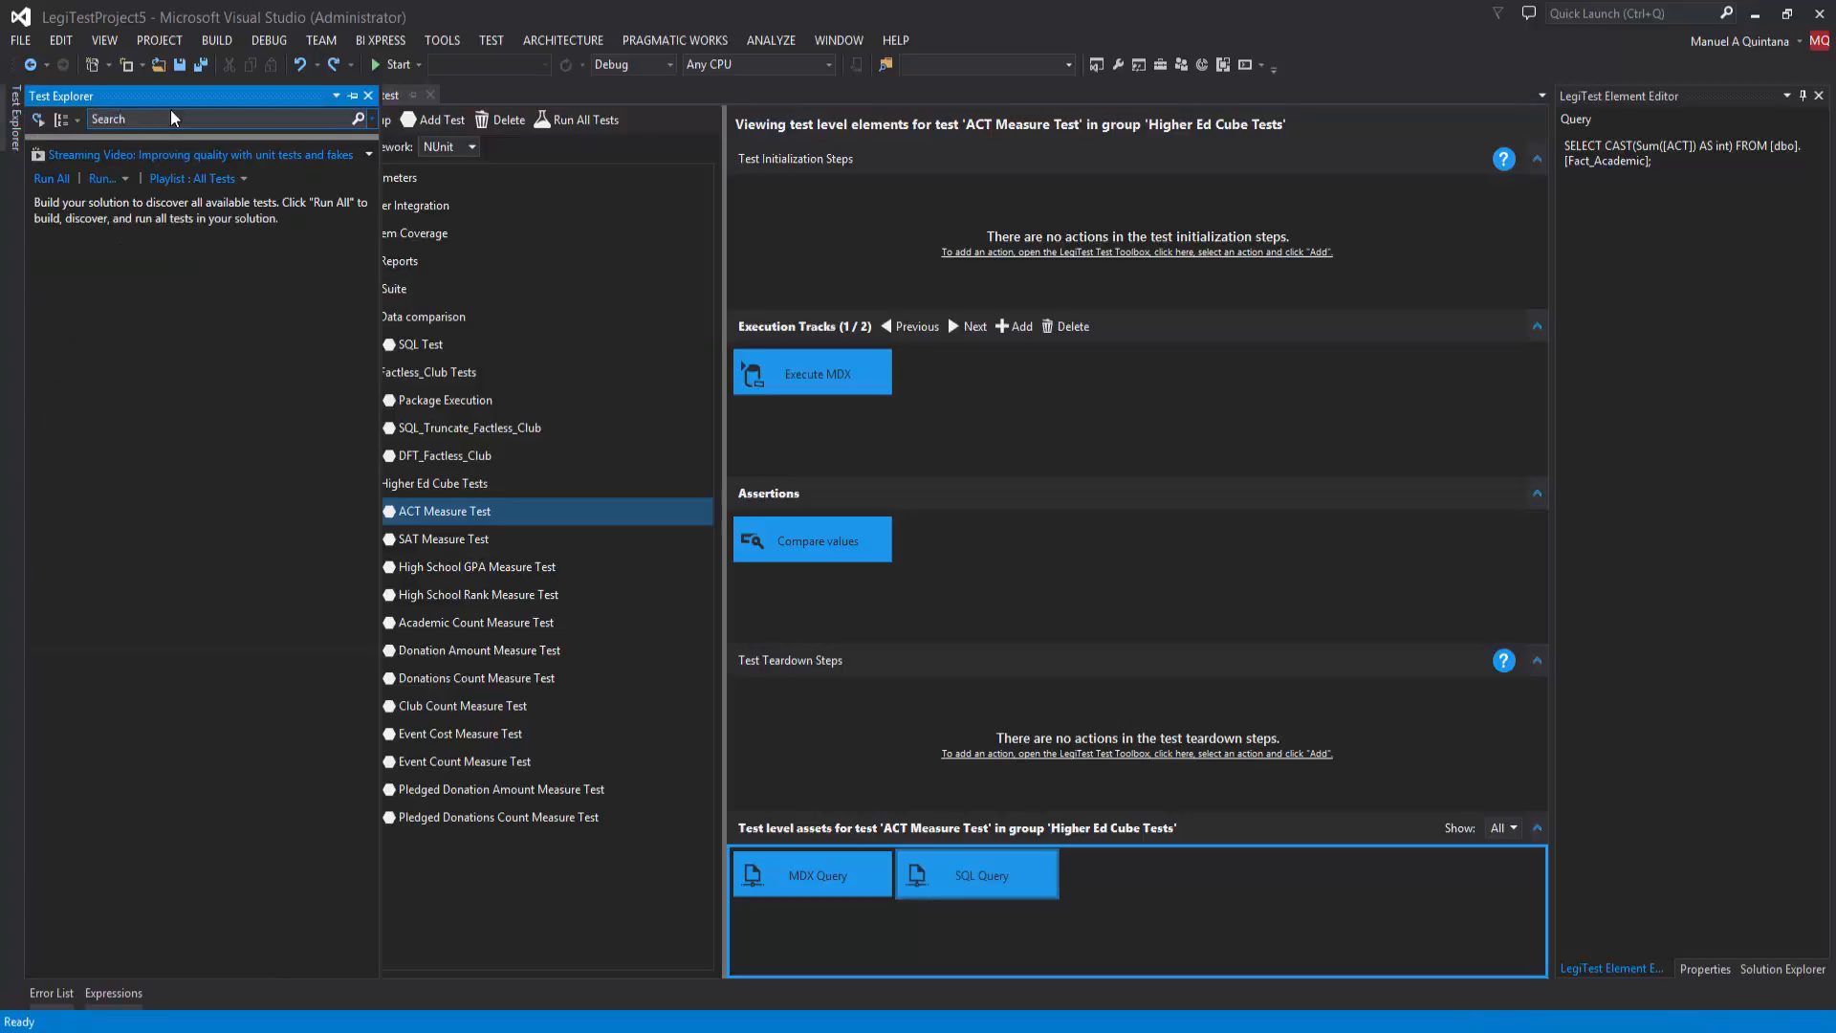
click(202, 65)
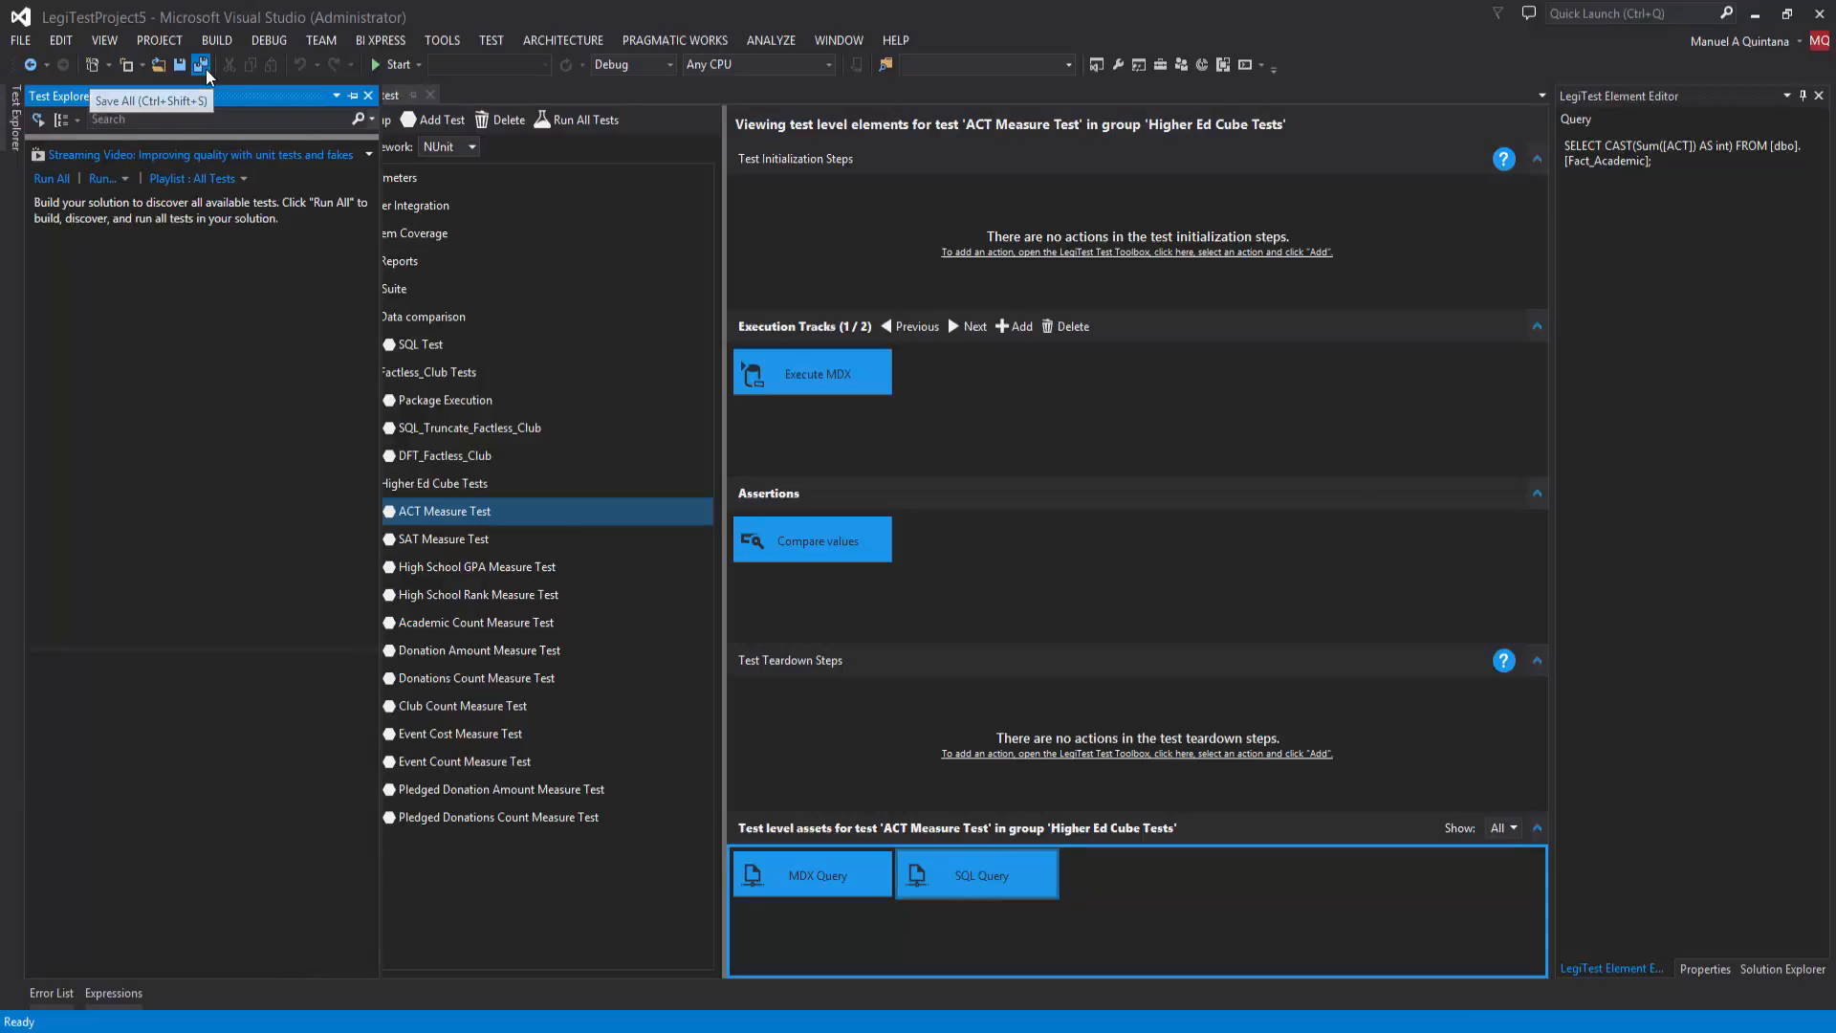
click(219, 44)
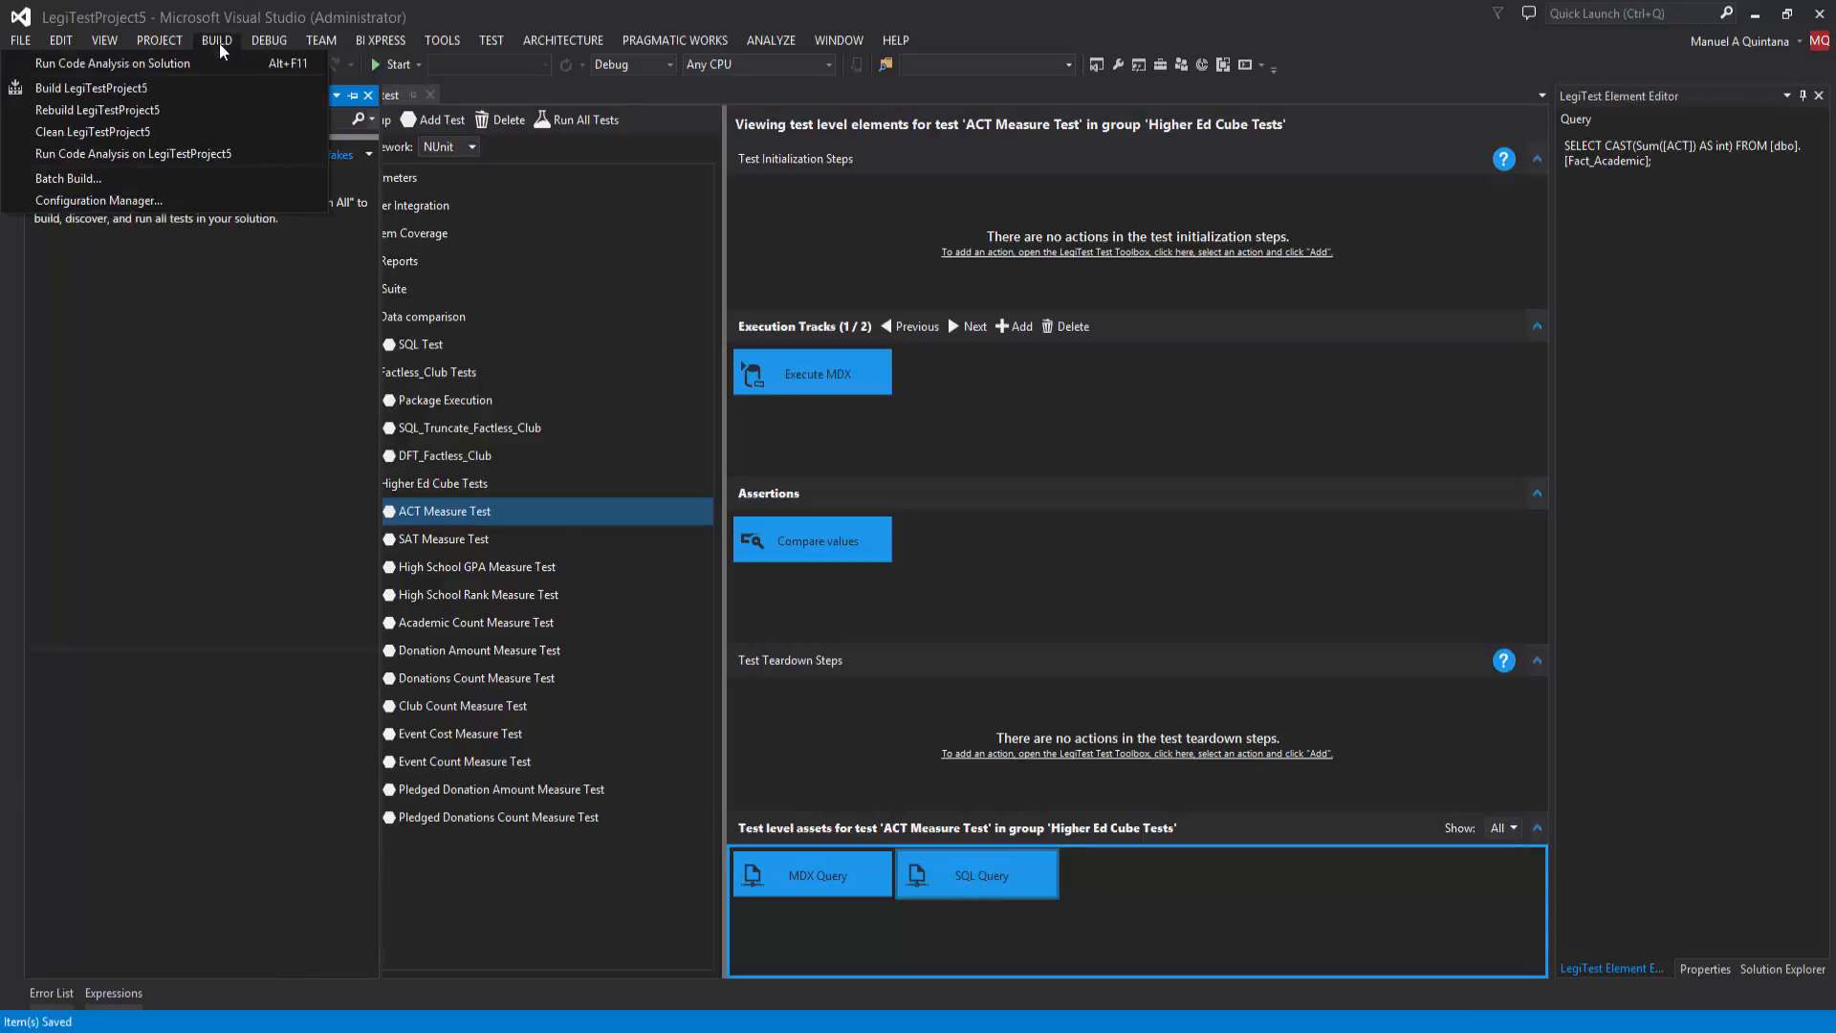
click(189, 91)
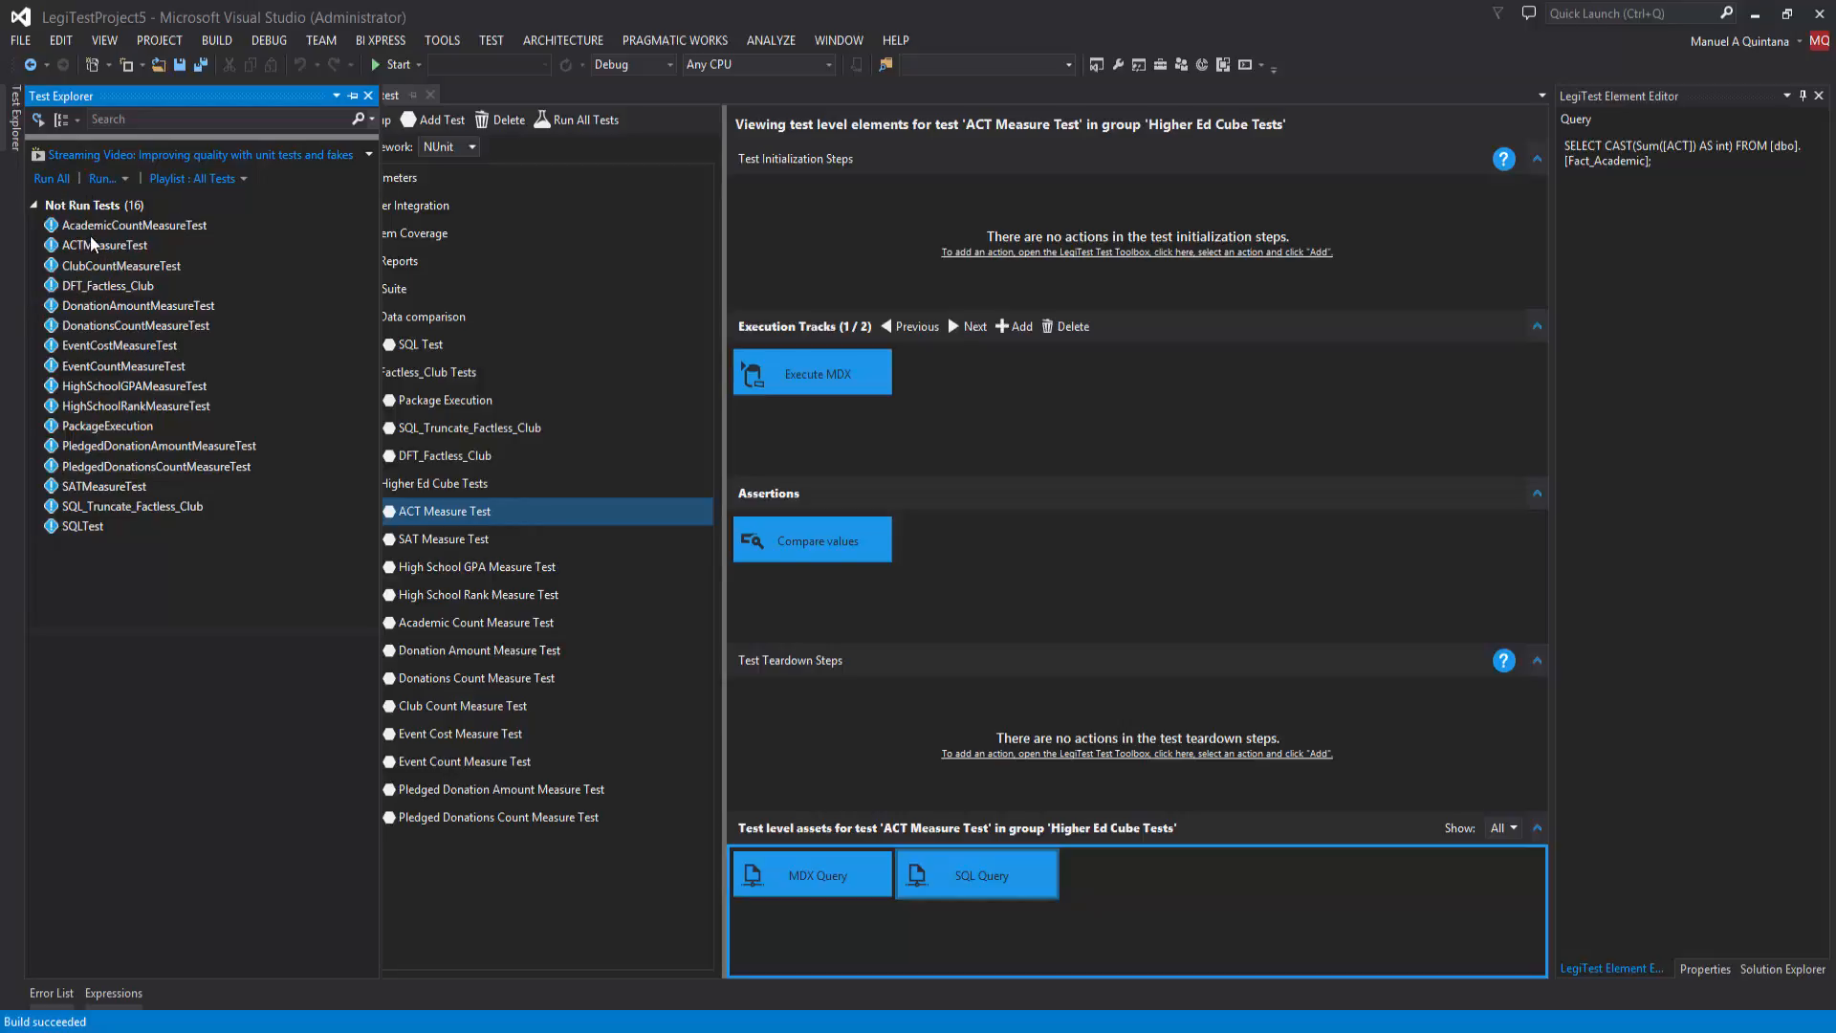
click(50, 181)
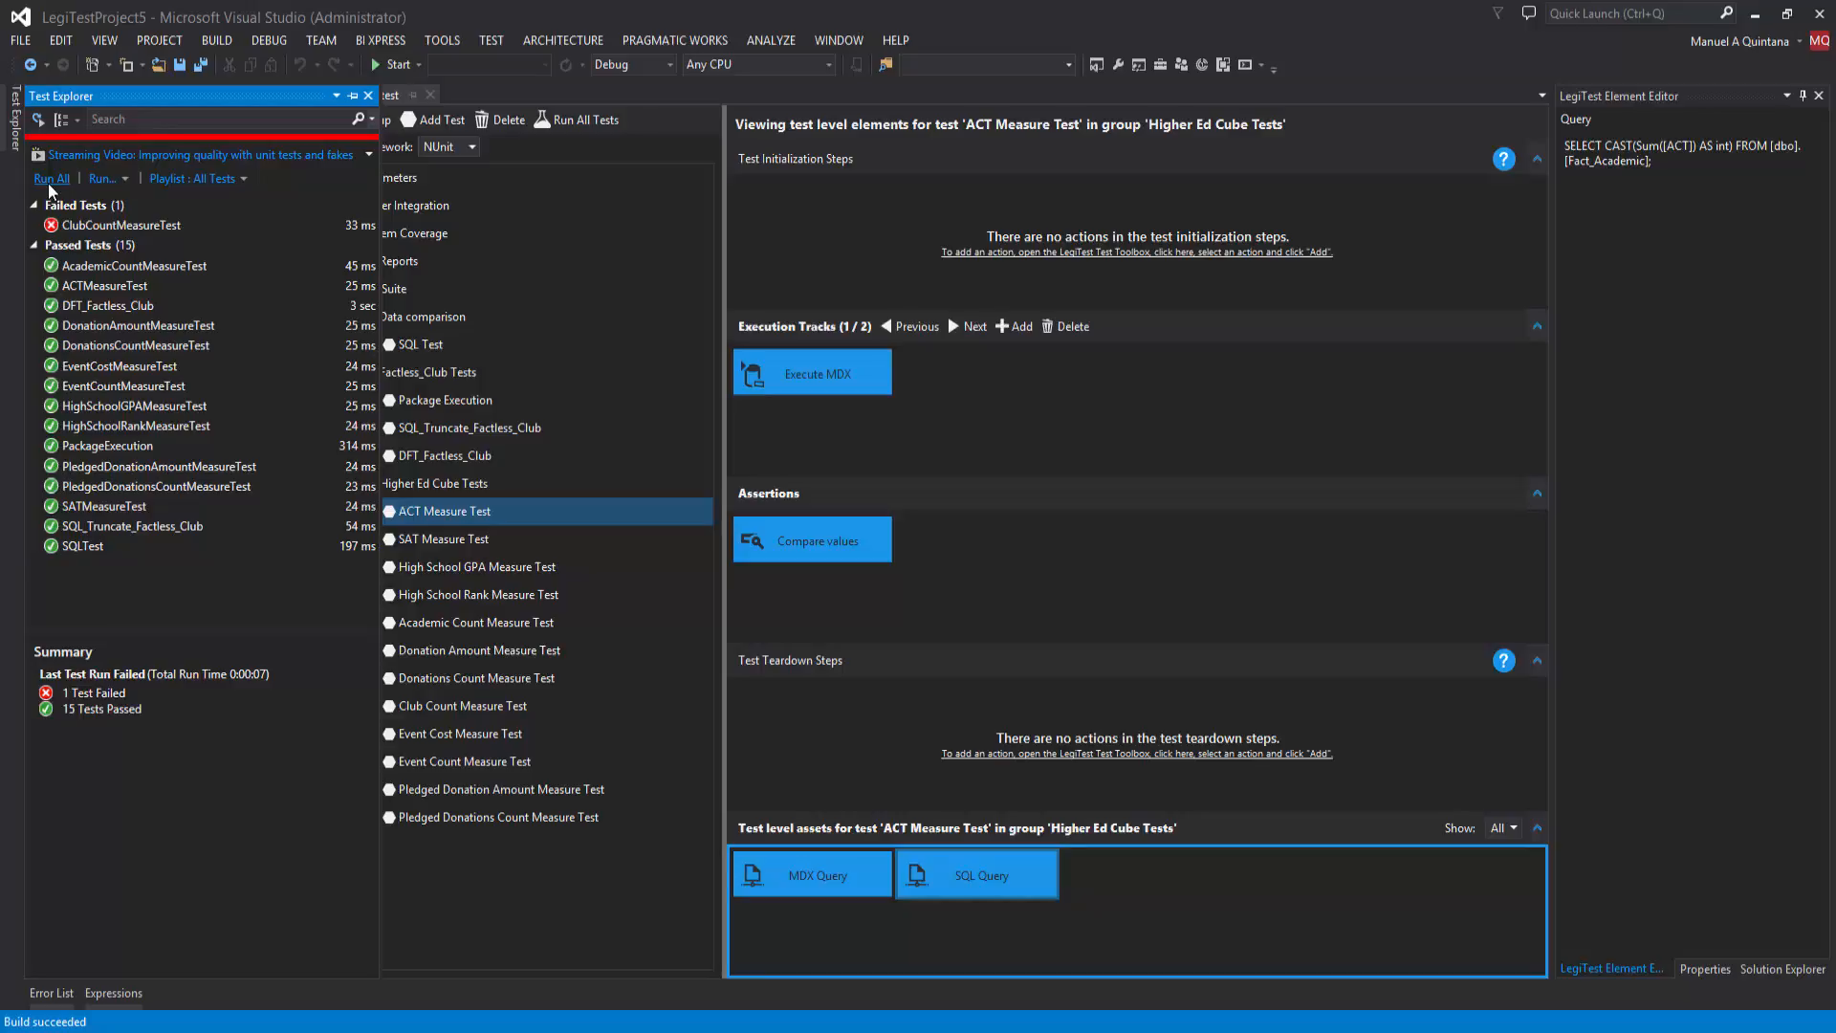
click(116, 230)
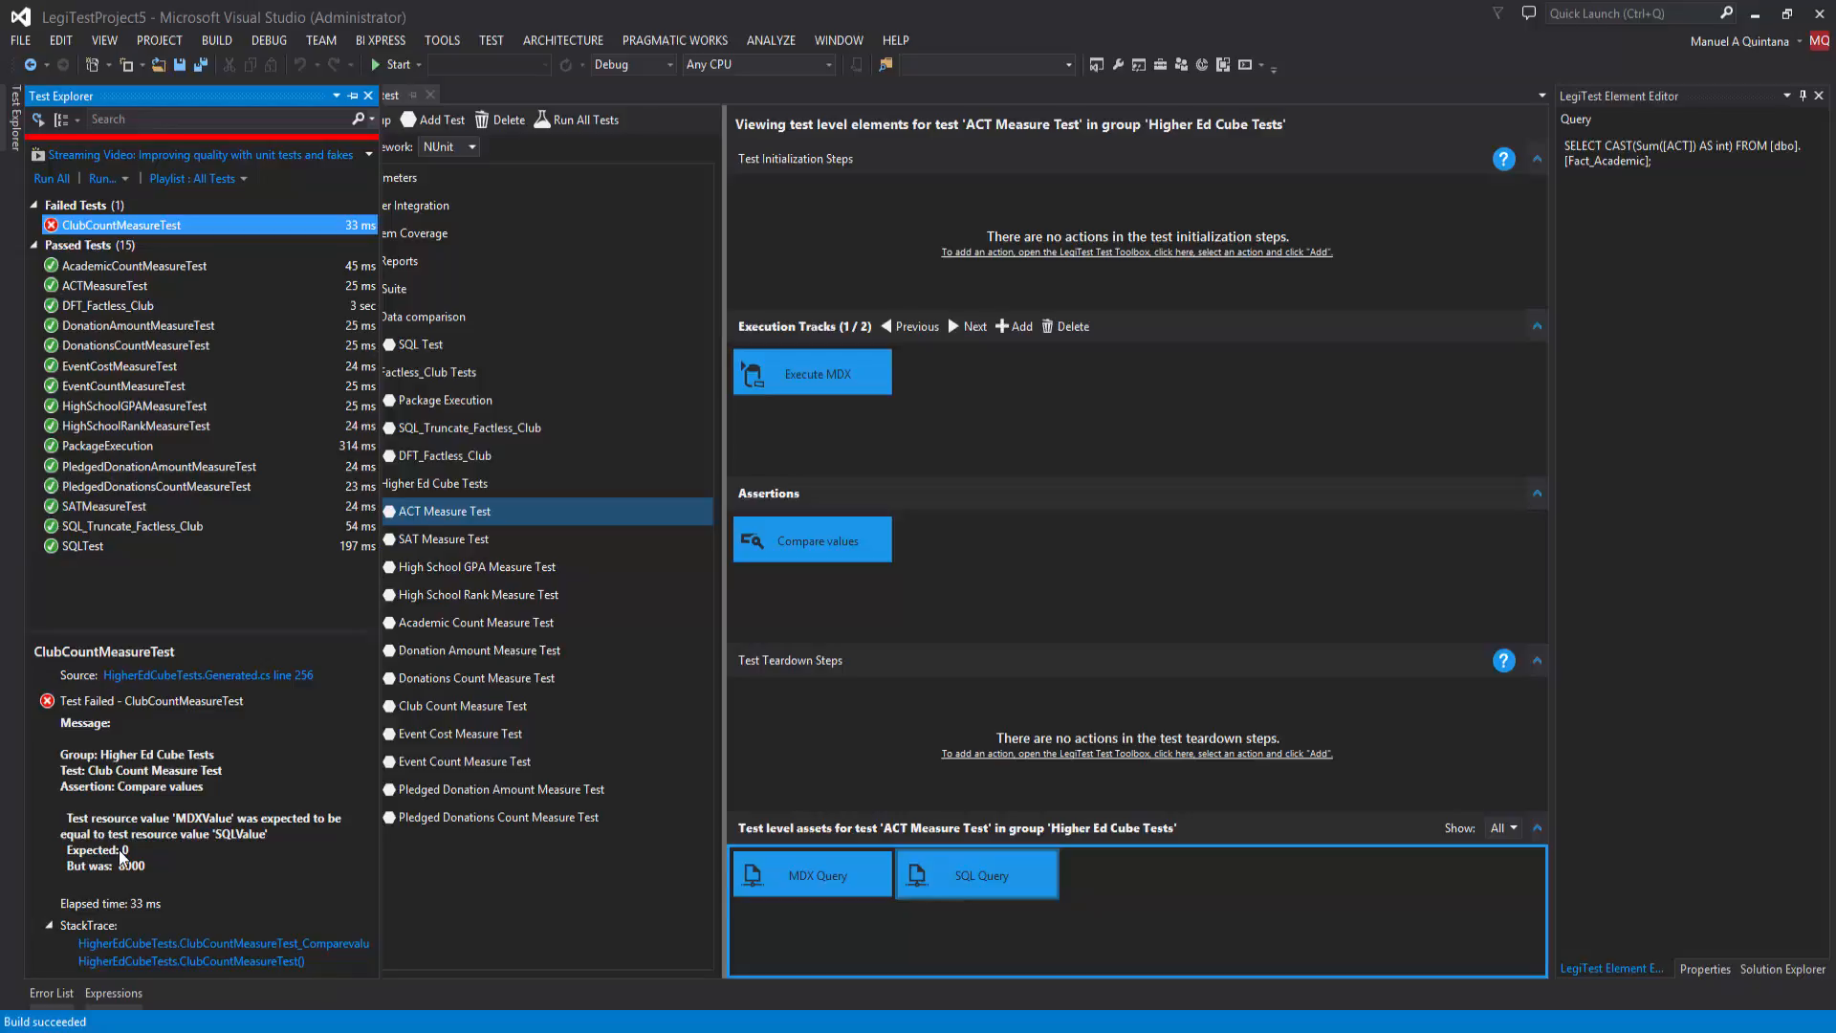
Step: Delete the Club Count Measure Test from the Higher Ed Cube Tests group and rerun all tests
click(458, 524)
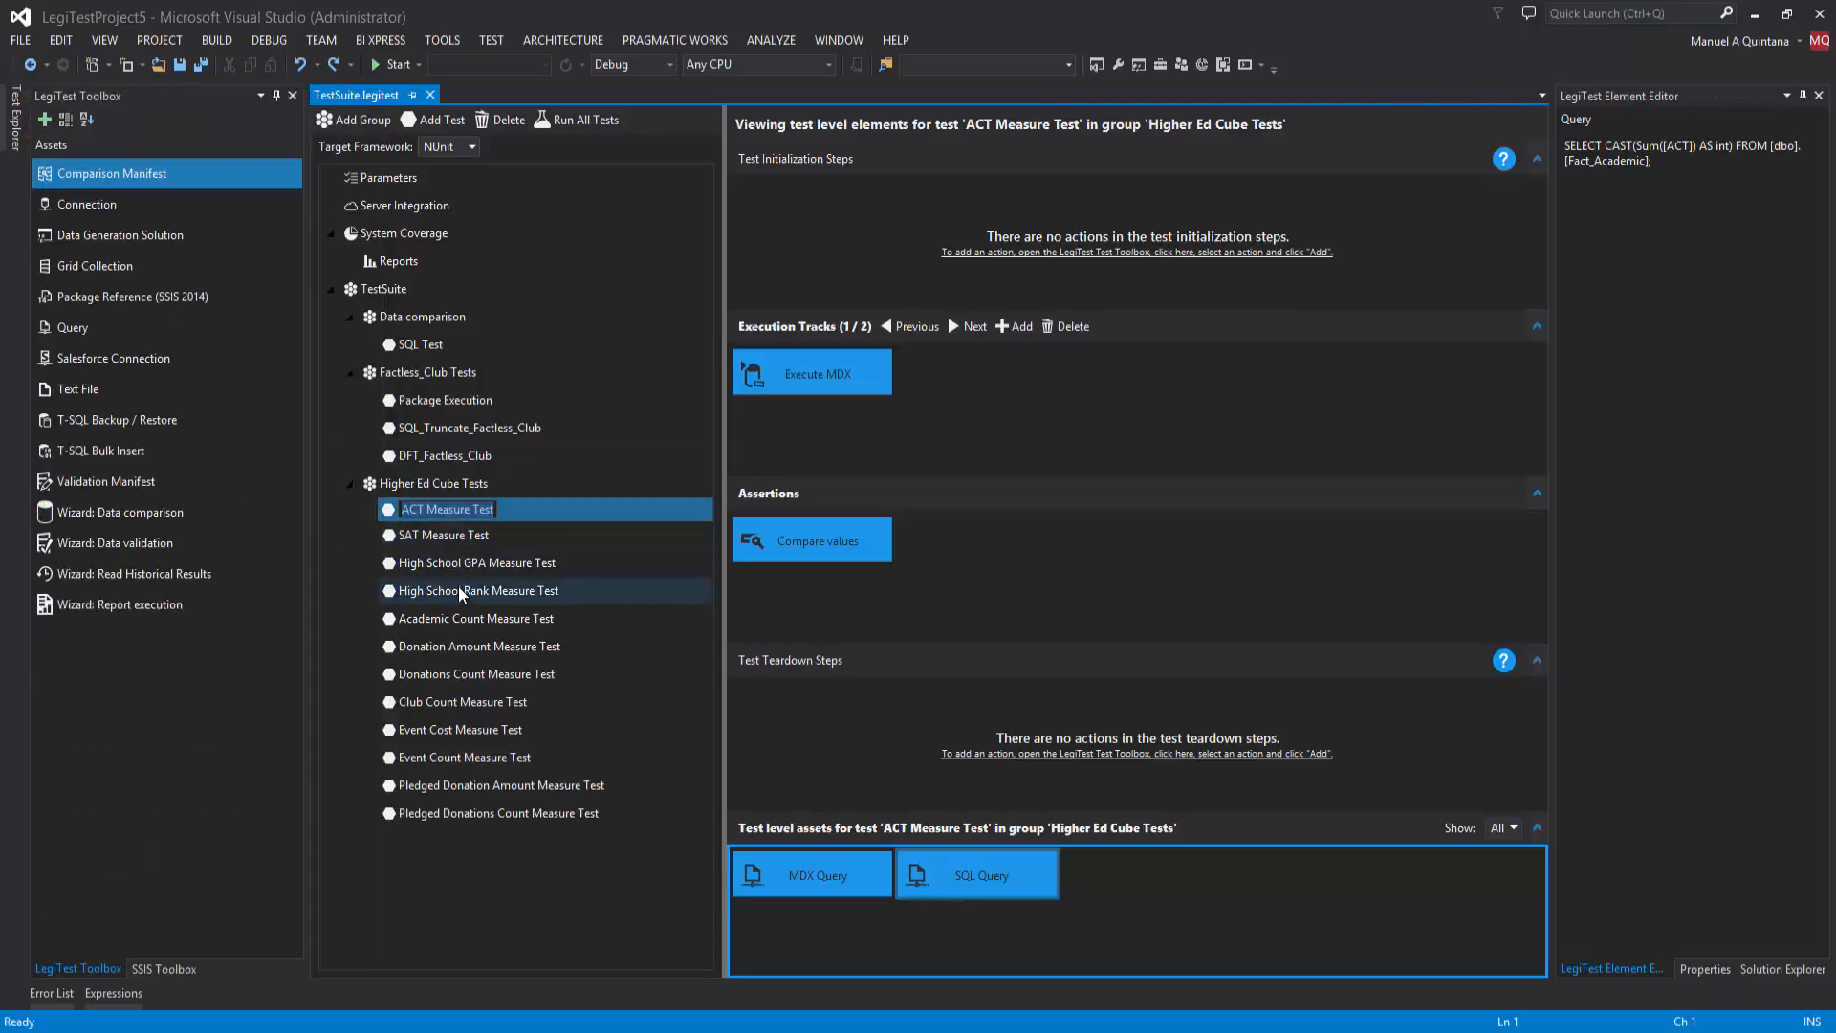
click(462, 702)
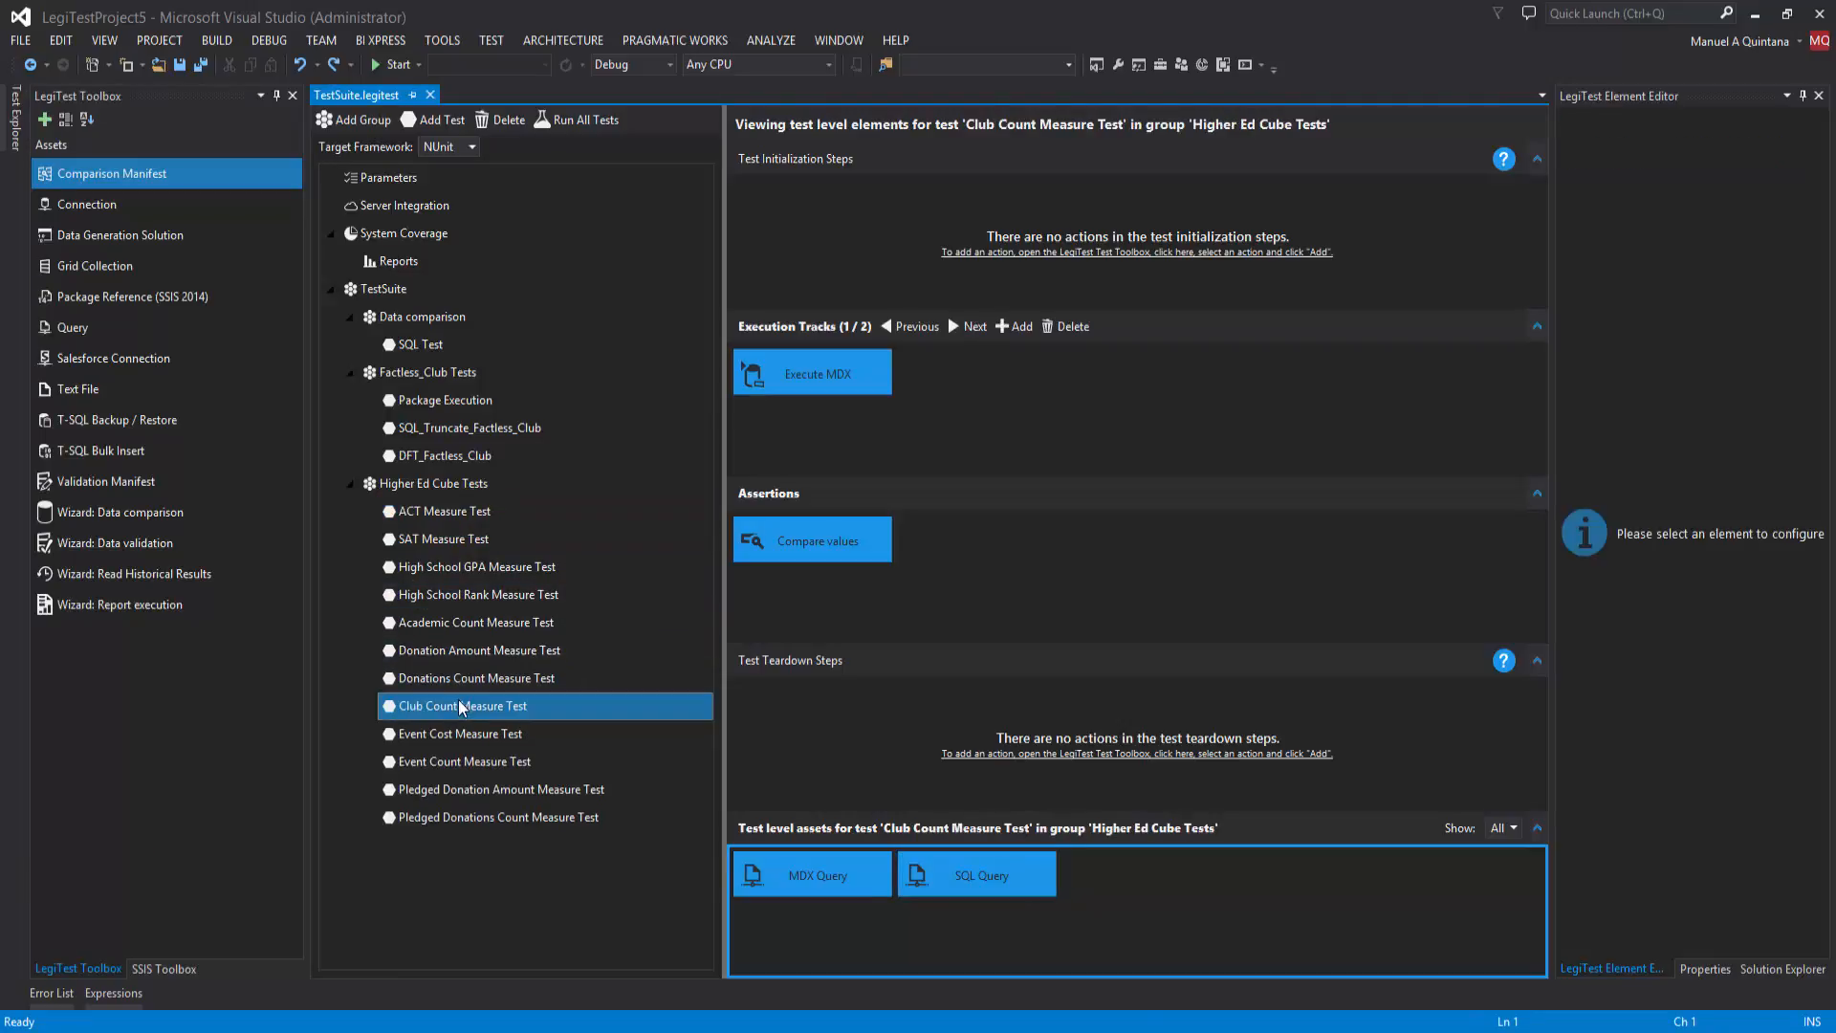
key(Delete)
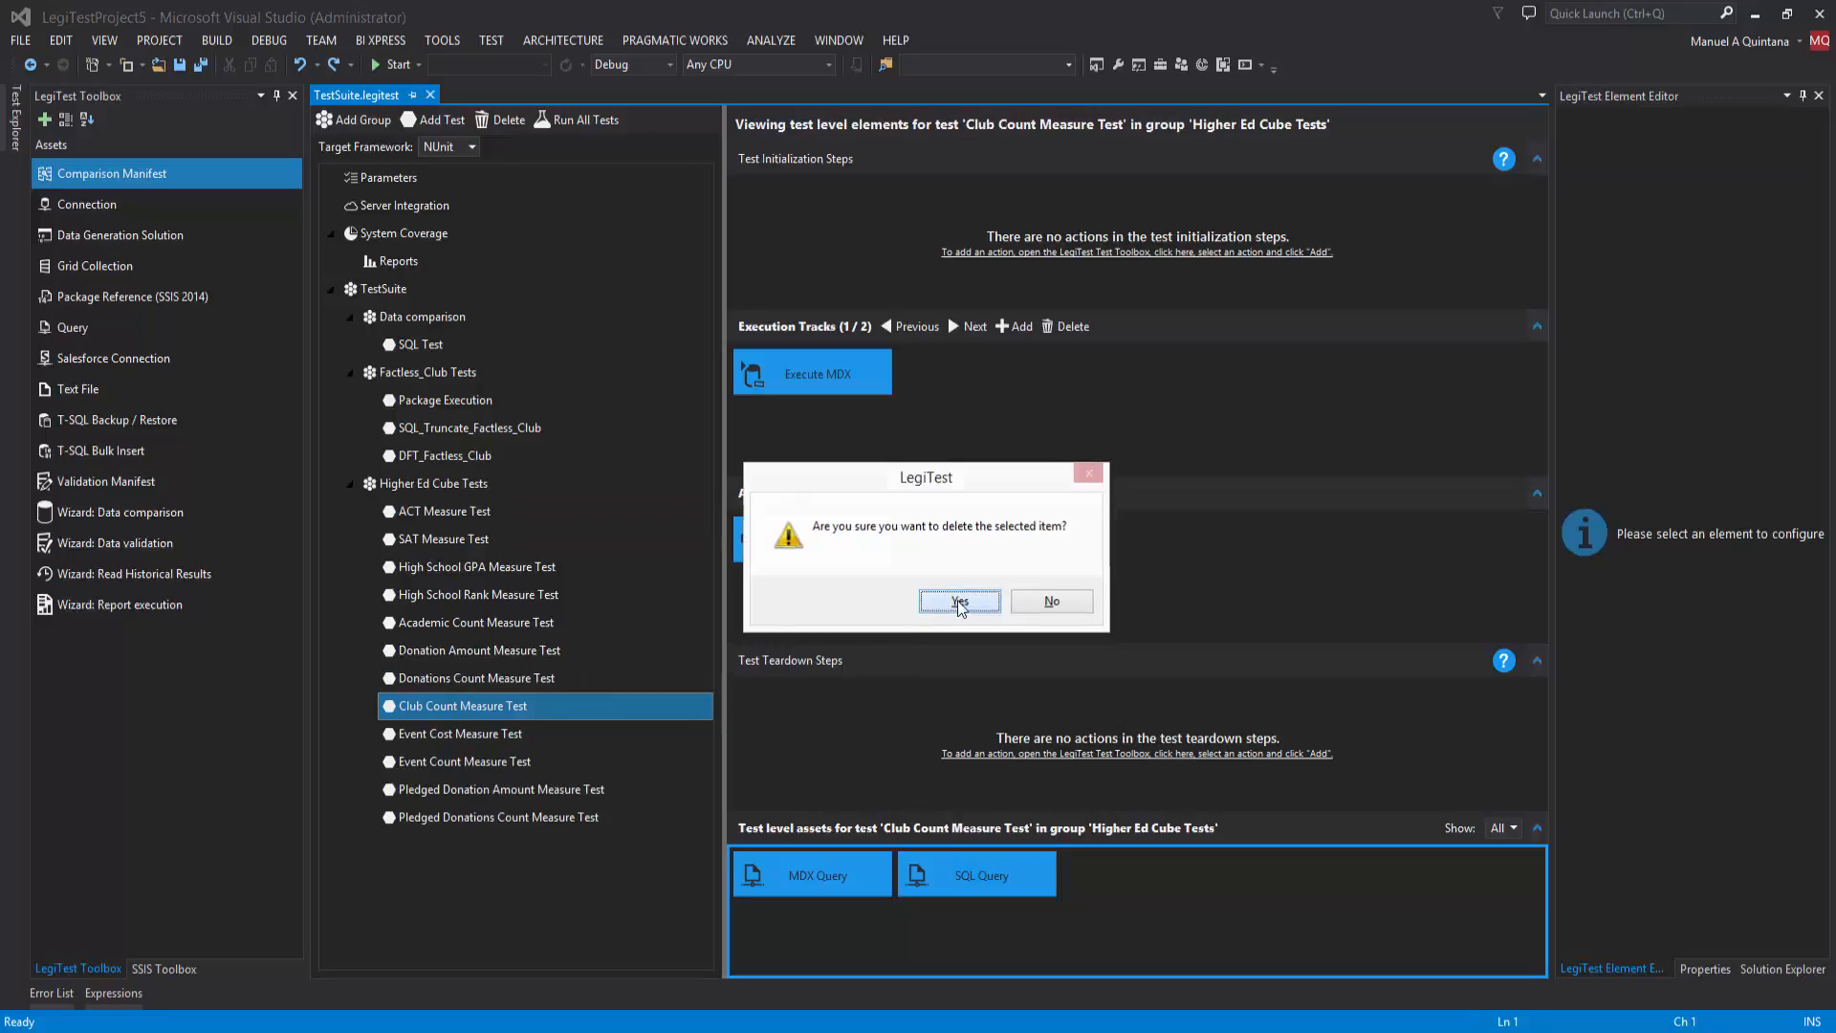
click(956, 601)
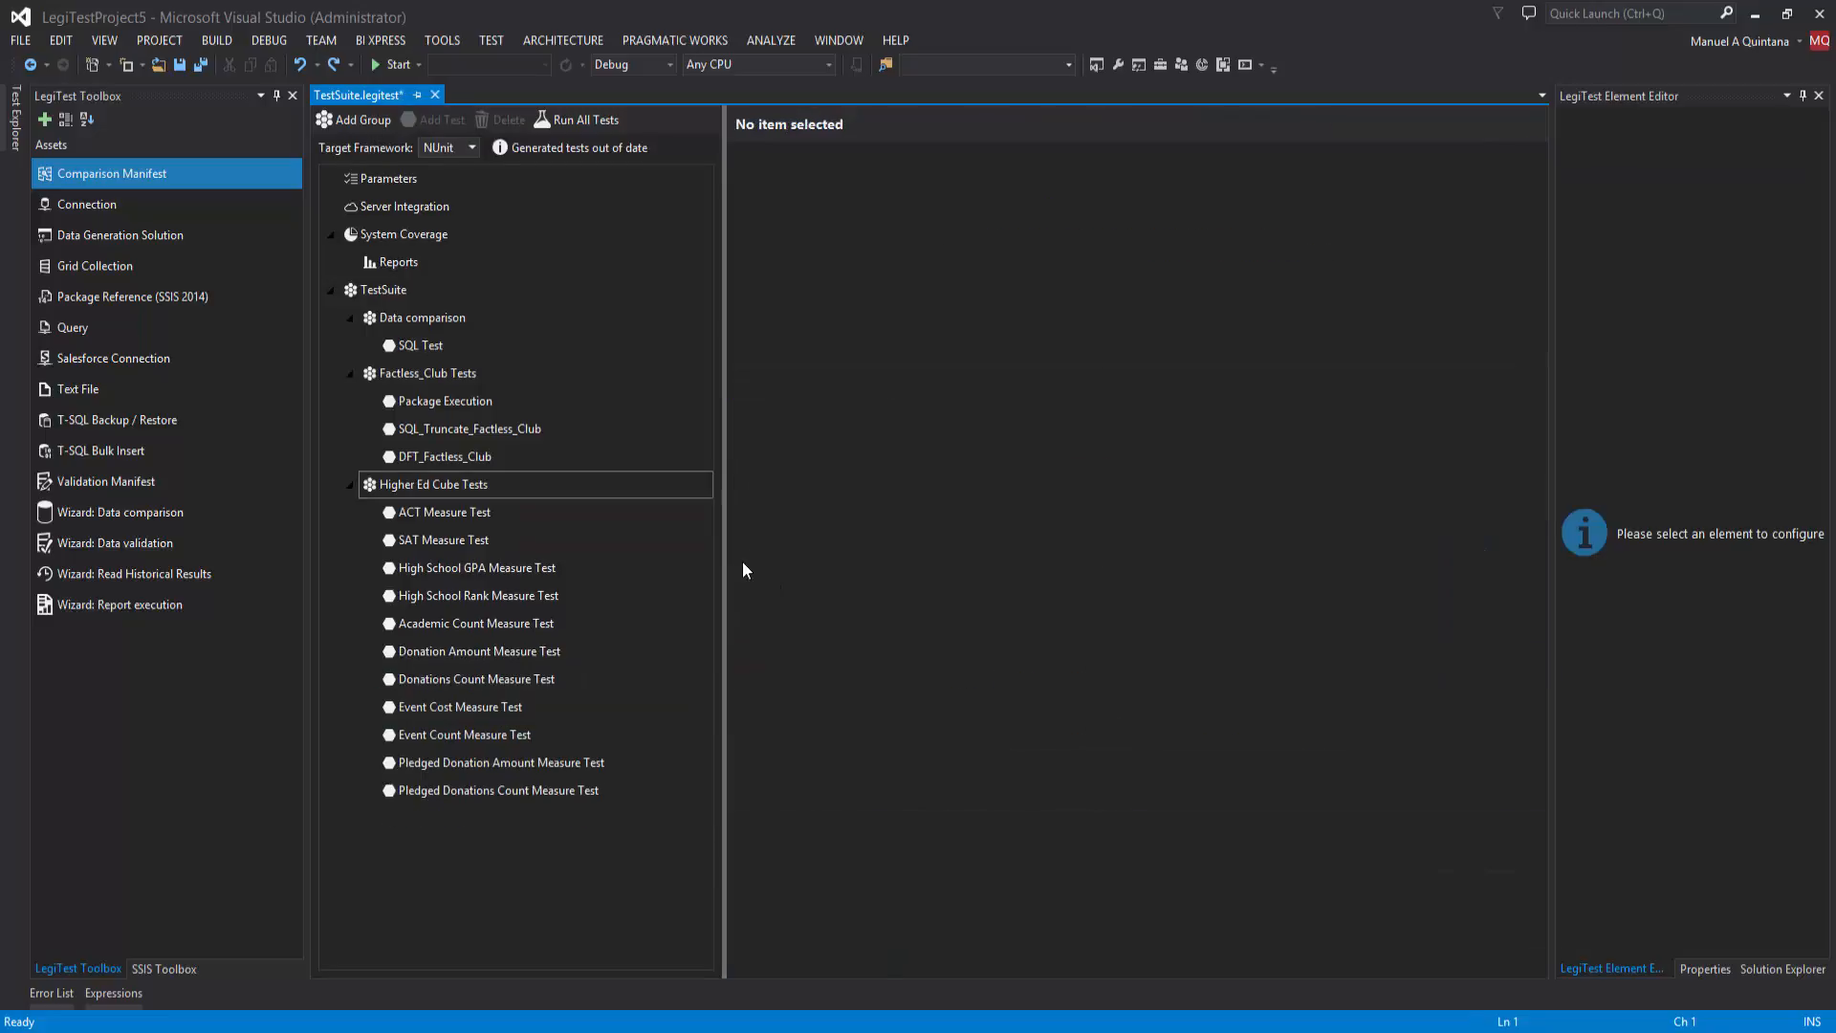
click(16, 117)
click(63, 179)
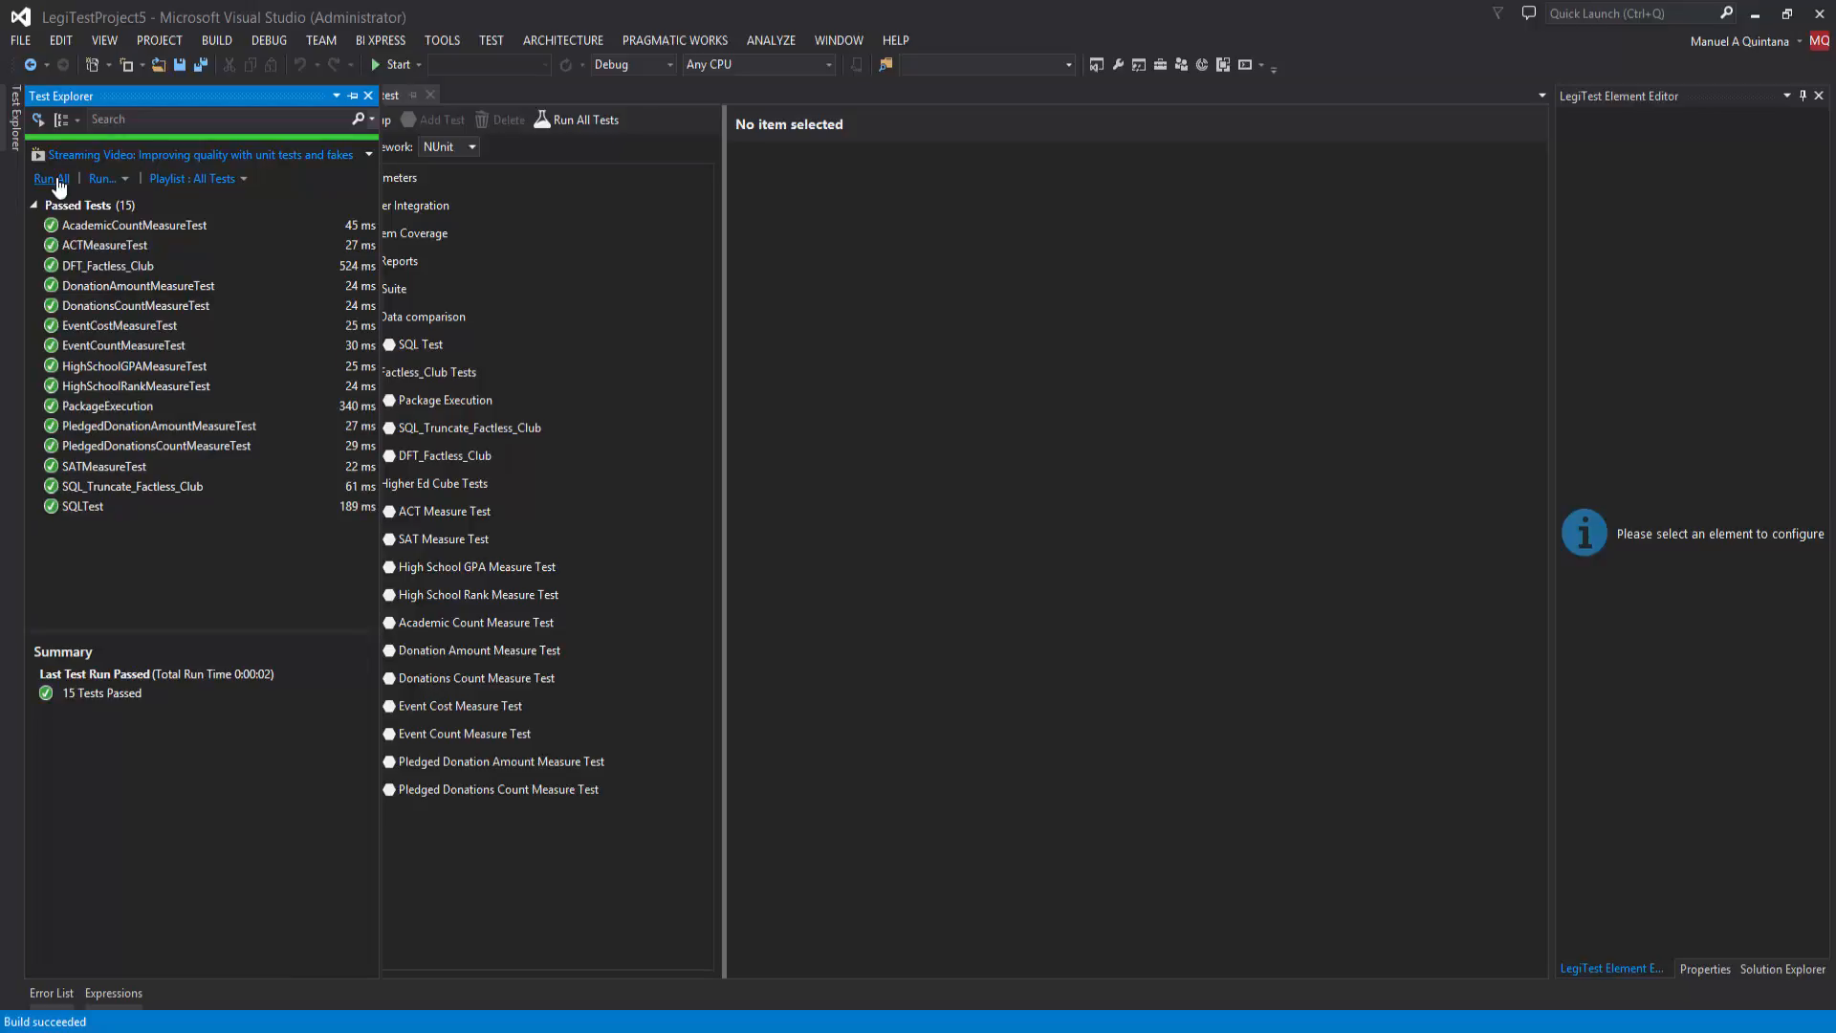
click(466, 212)
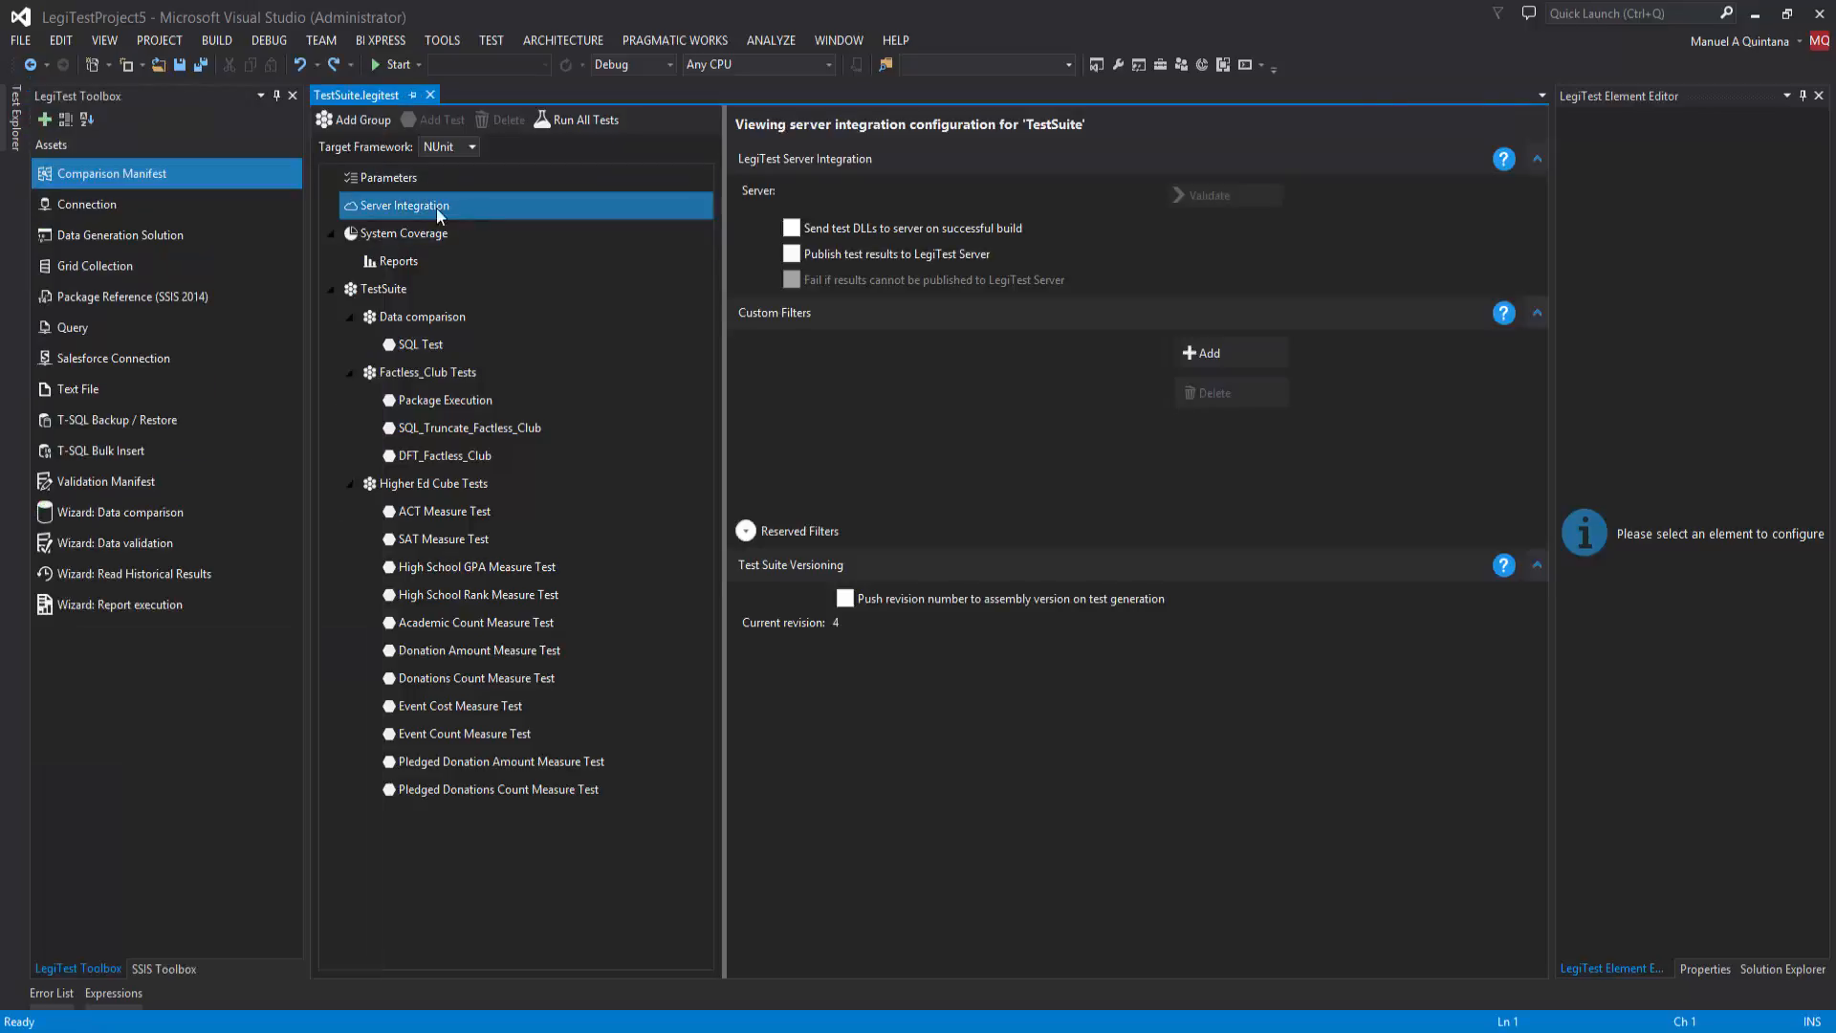
click(381, 180)
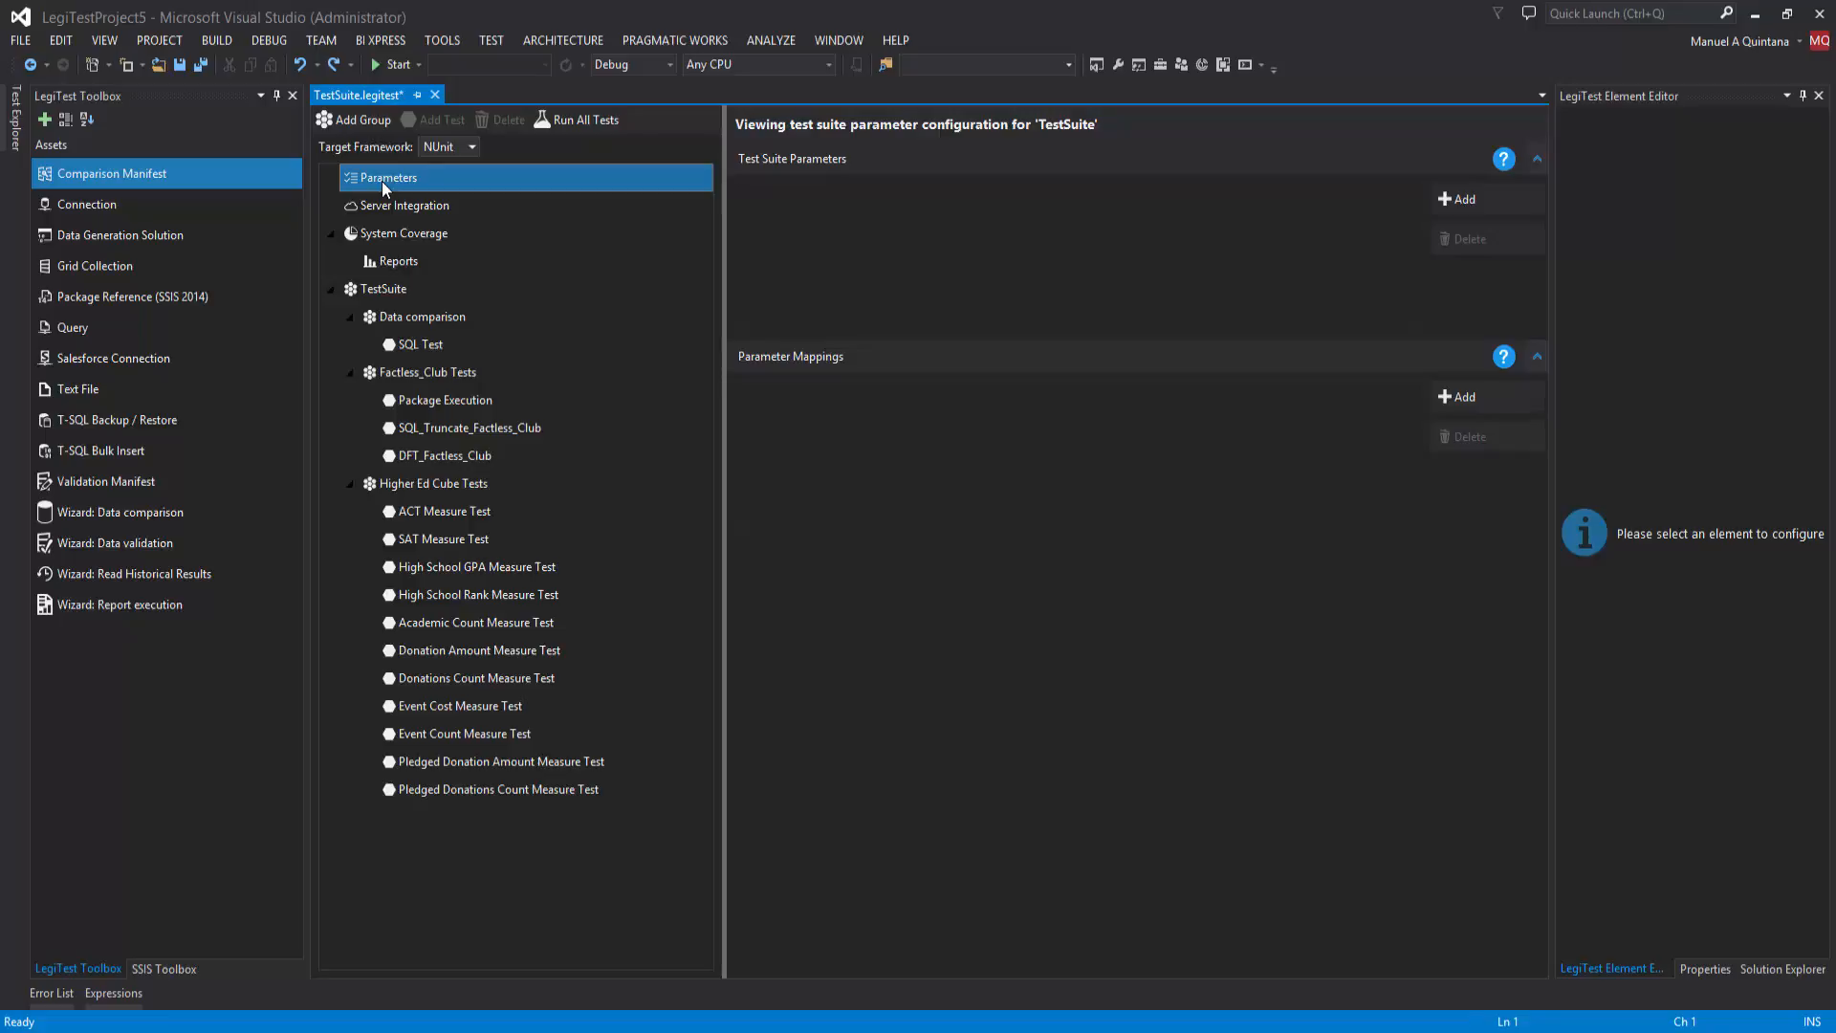
click(381, 204)
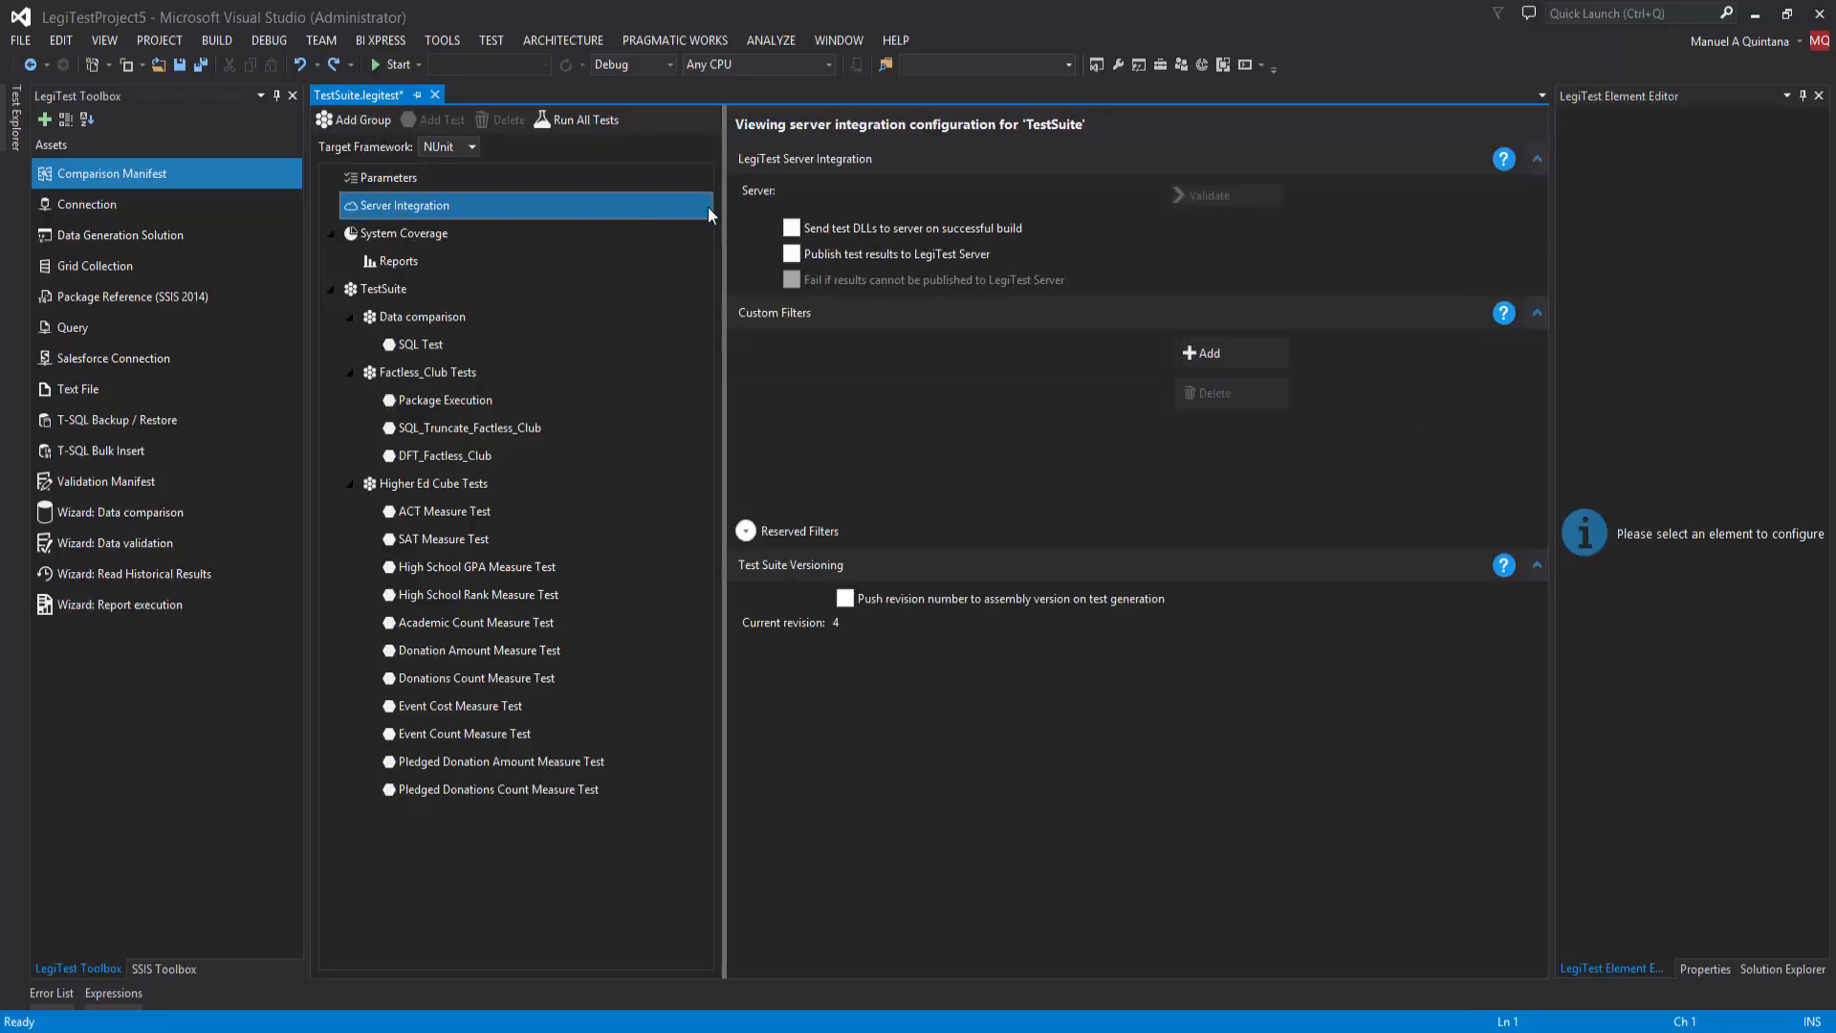
click(820, 196)
text(http)
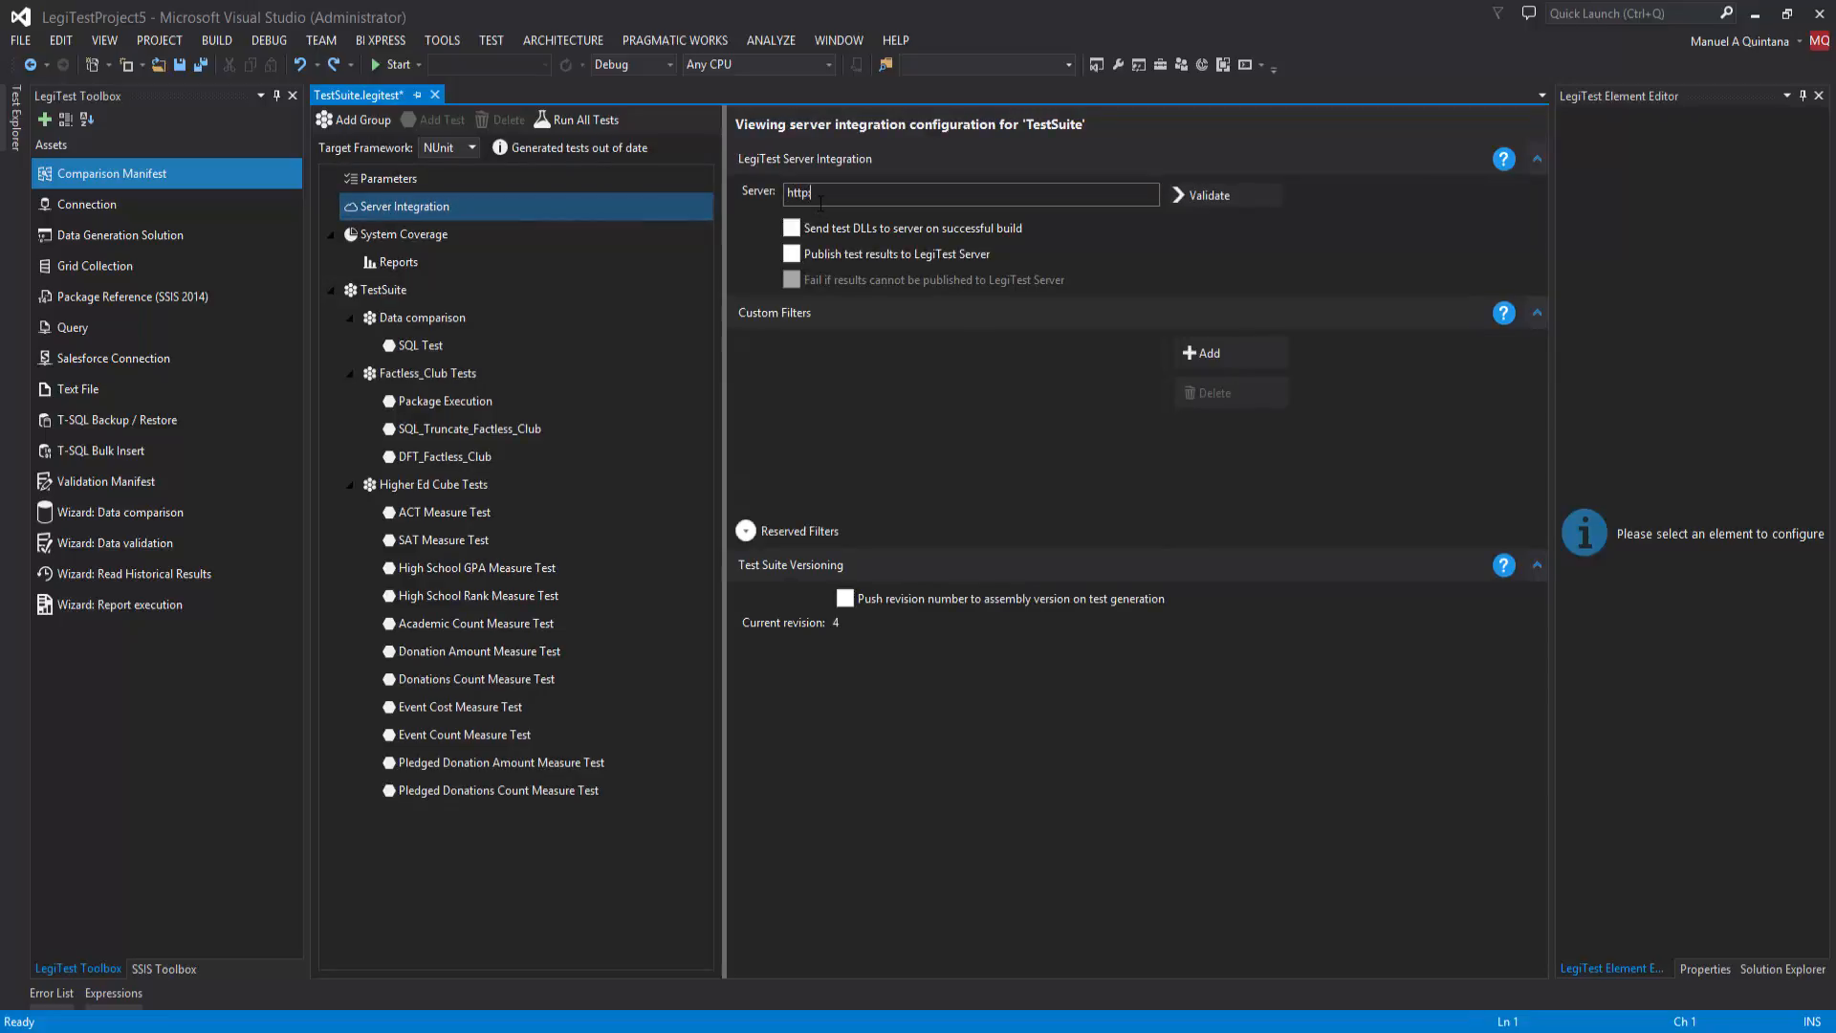
text(://localsho)
key(BackSpace)
key(BackSpace)
text(host)
click(1214, 200)
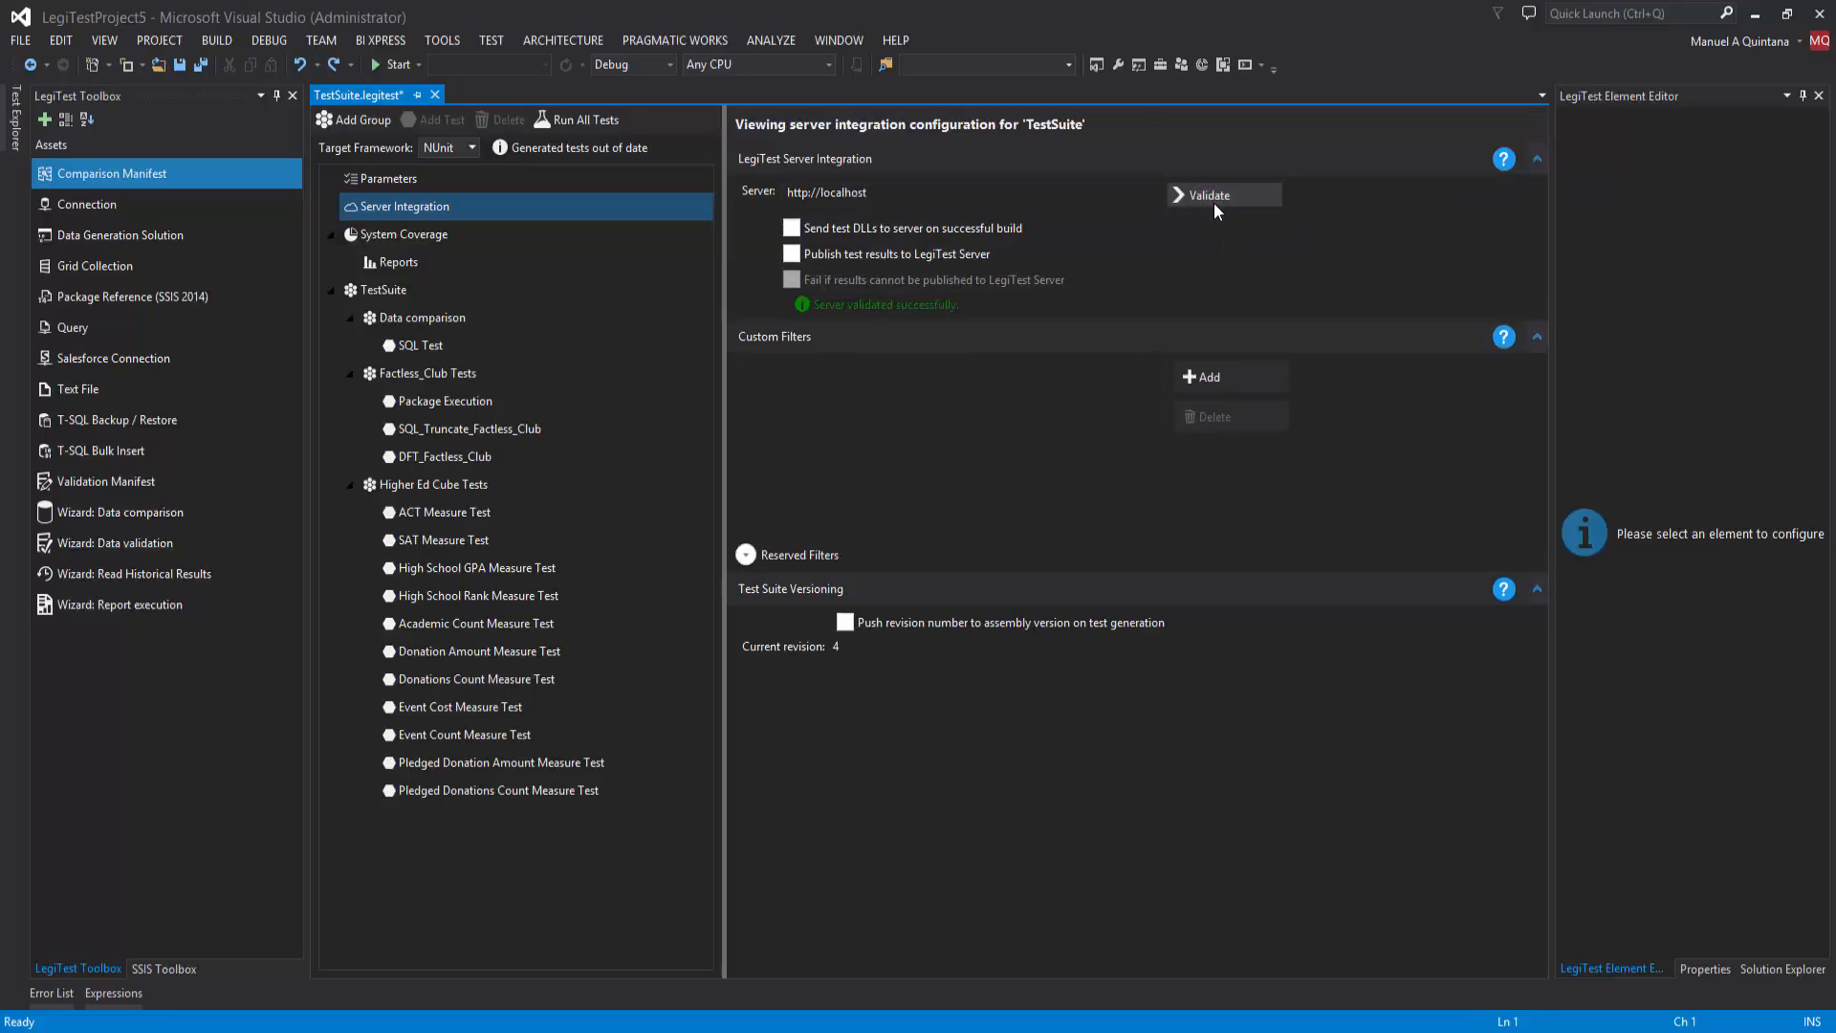
Step: Enable sending test DLLs on successful build and publishing test results to LegiTest Server, and save the suite
click(789, 228)
click(792, 254)
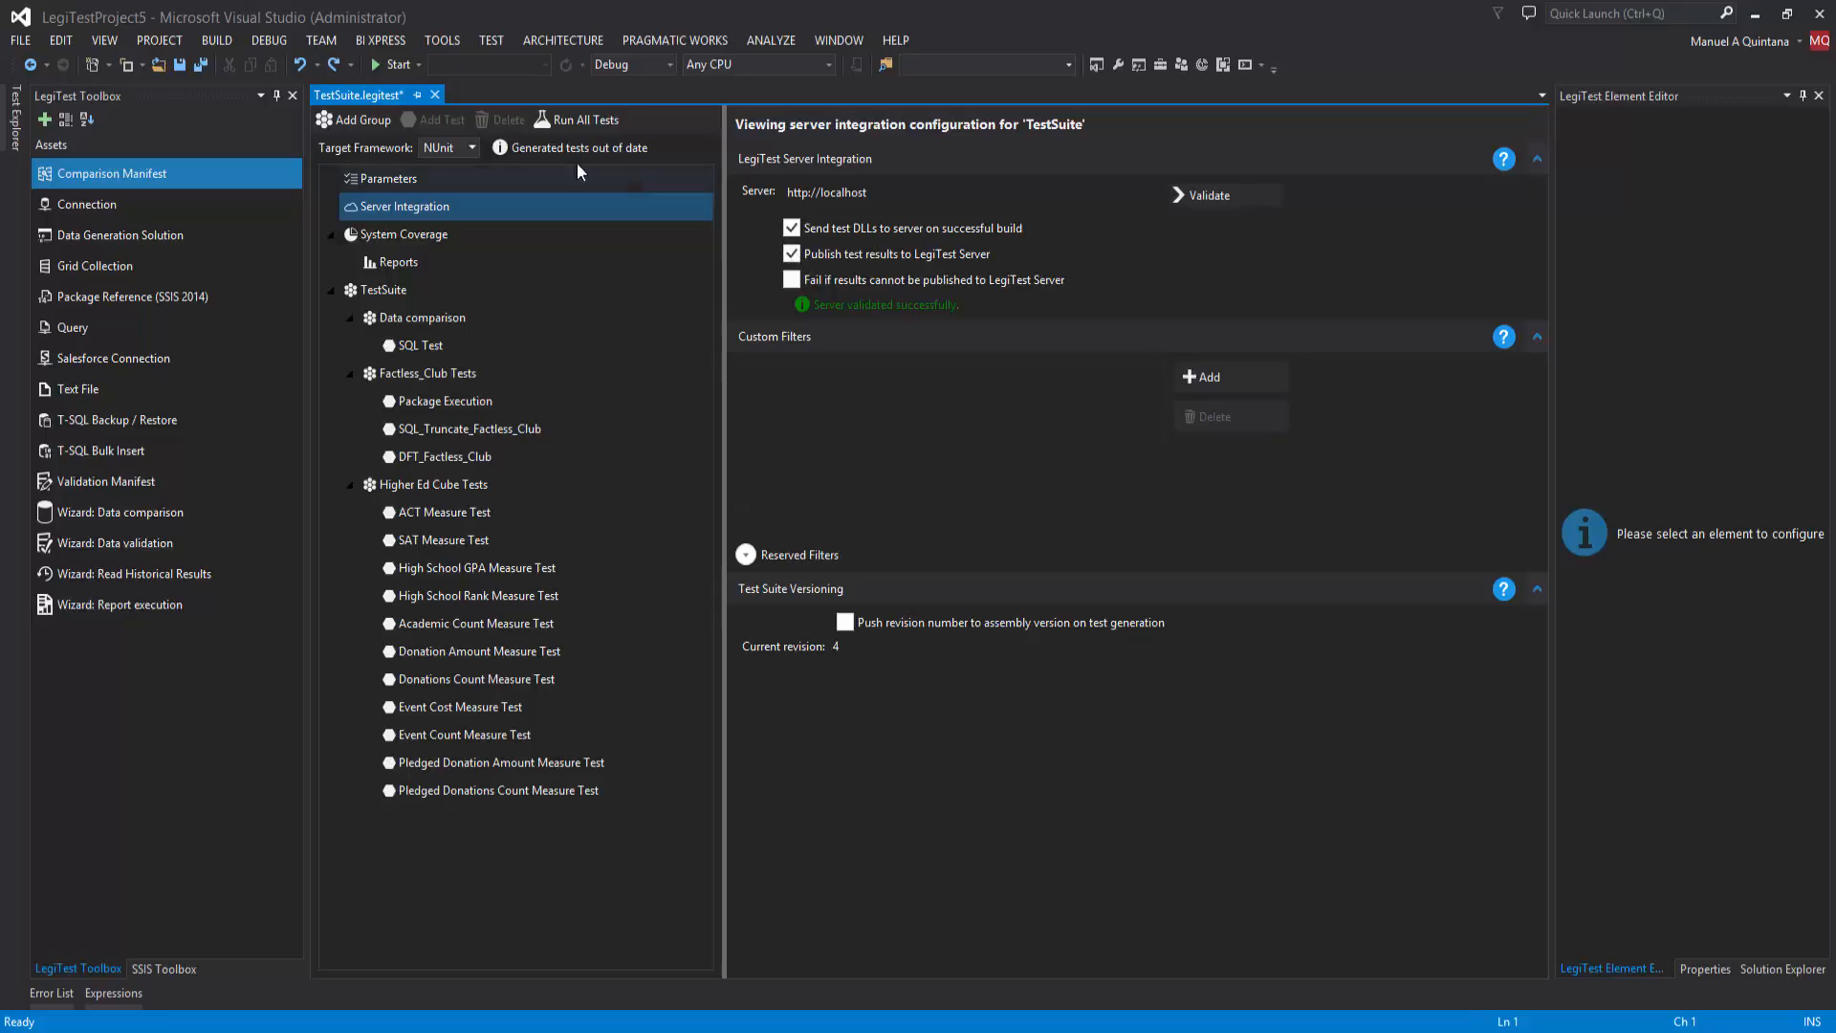
click(203, 69)
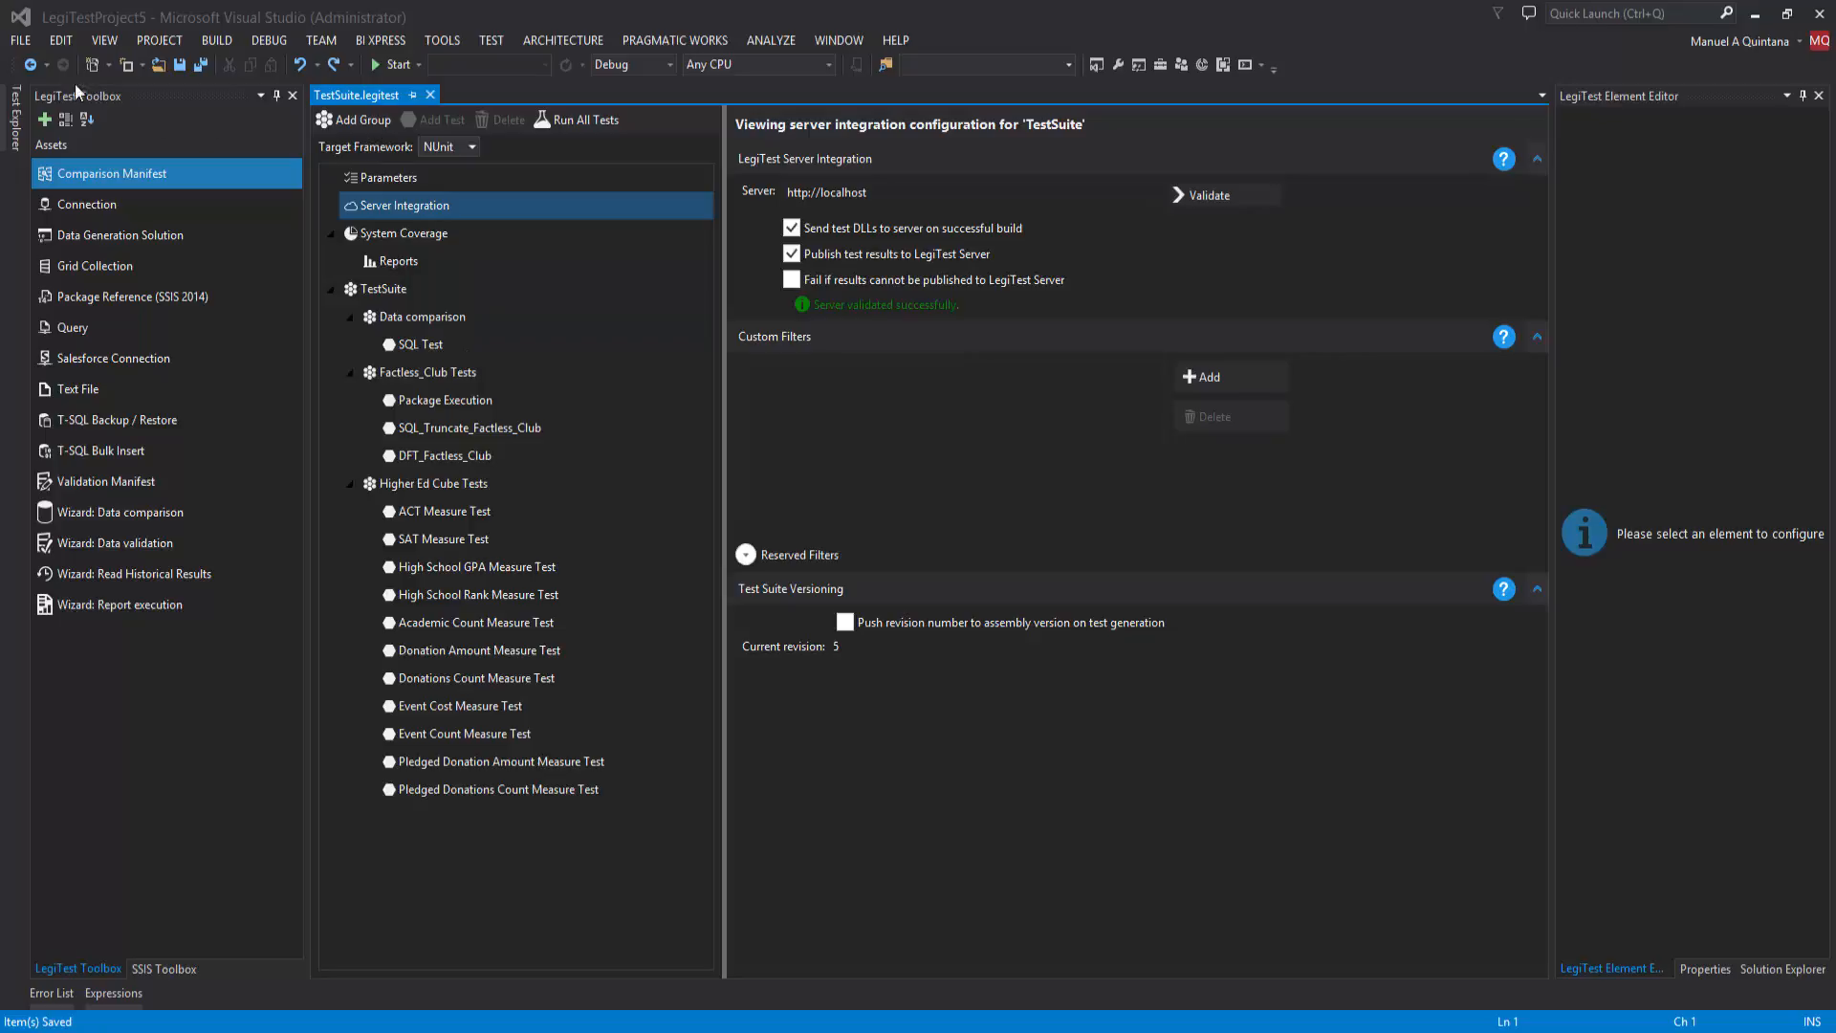
Step: Build LegiTestProject5 with the server integration settings and run all tests again
click(15, 124)
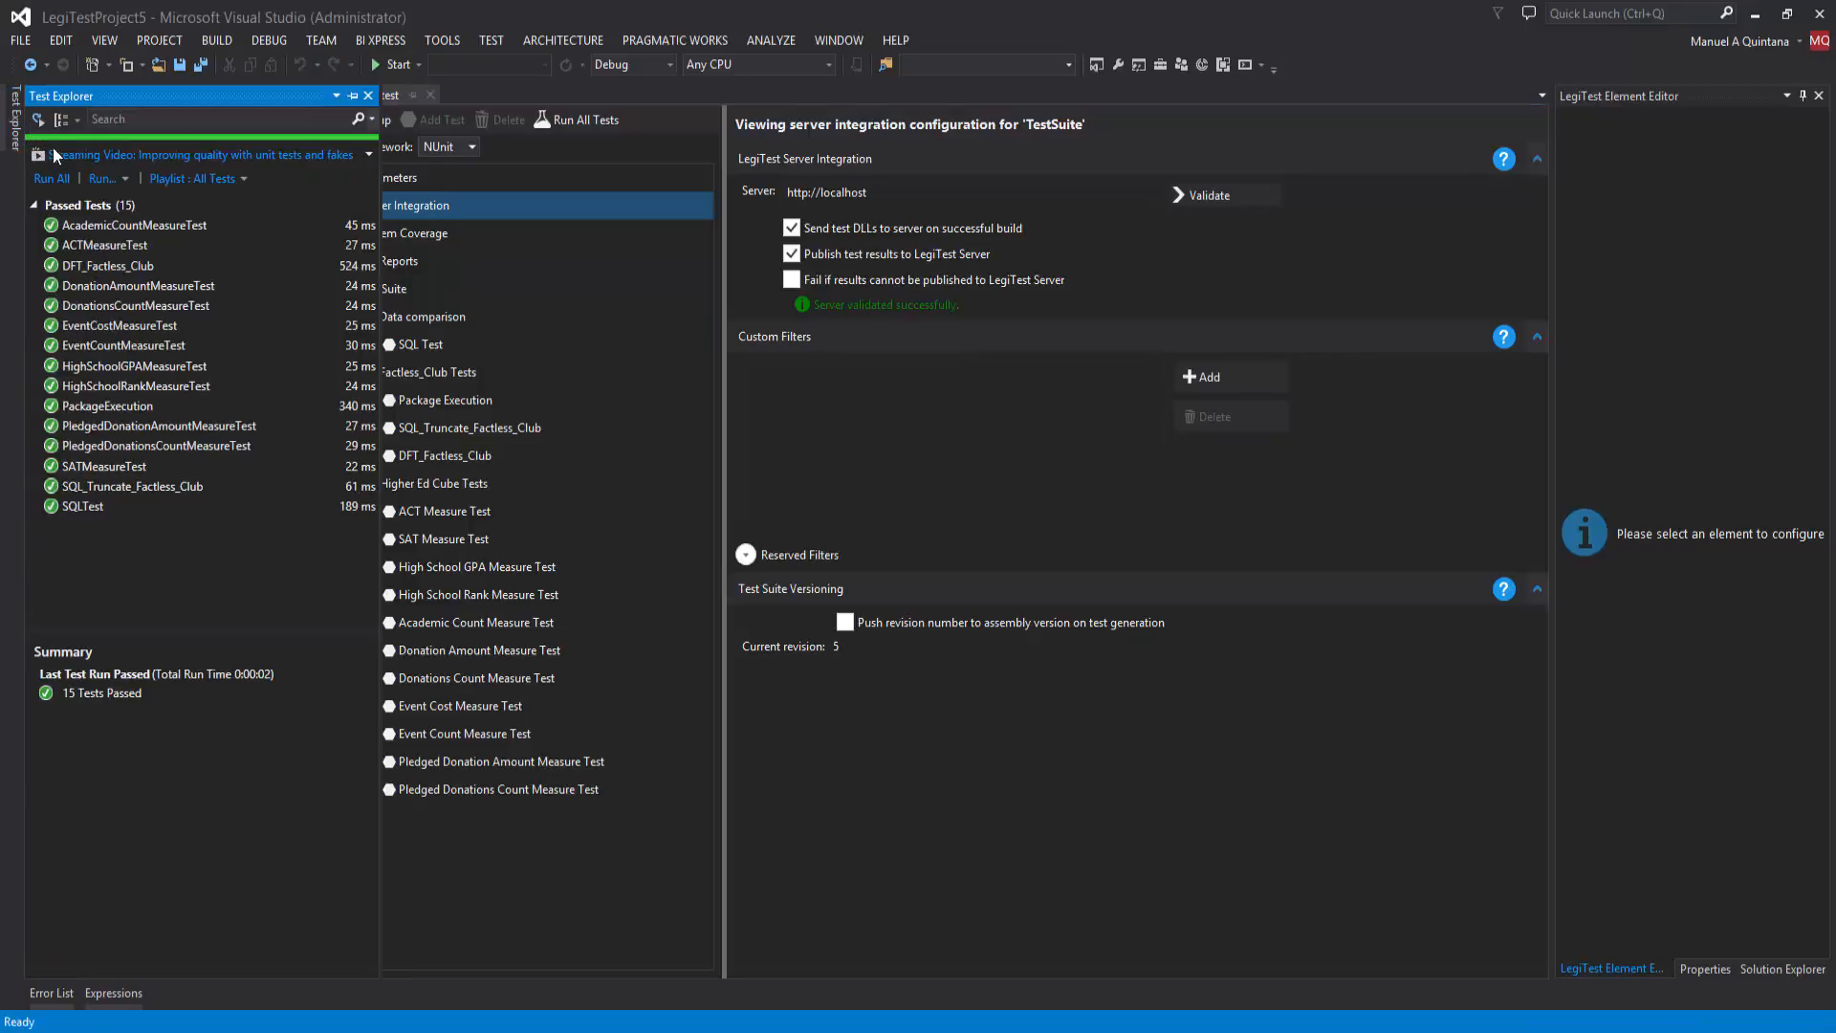
click(200, 69)
click(212, 46)
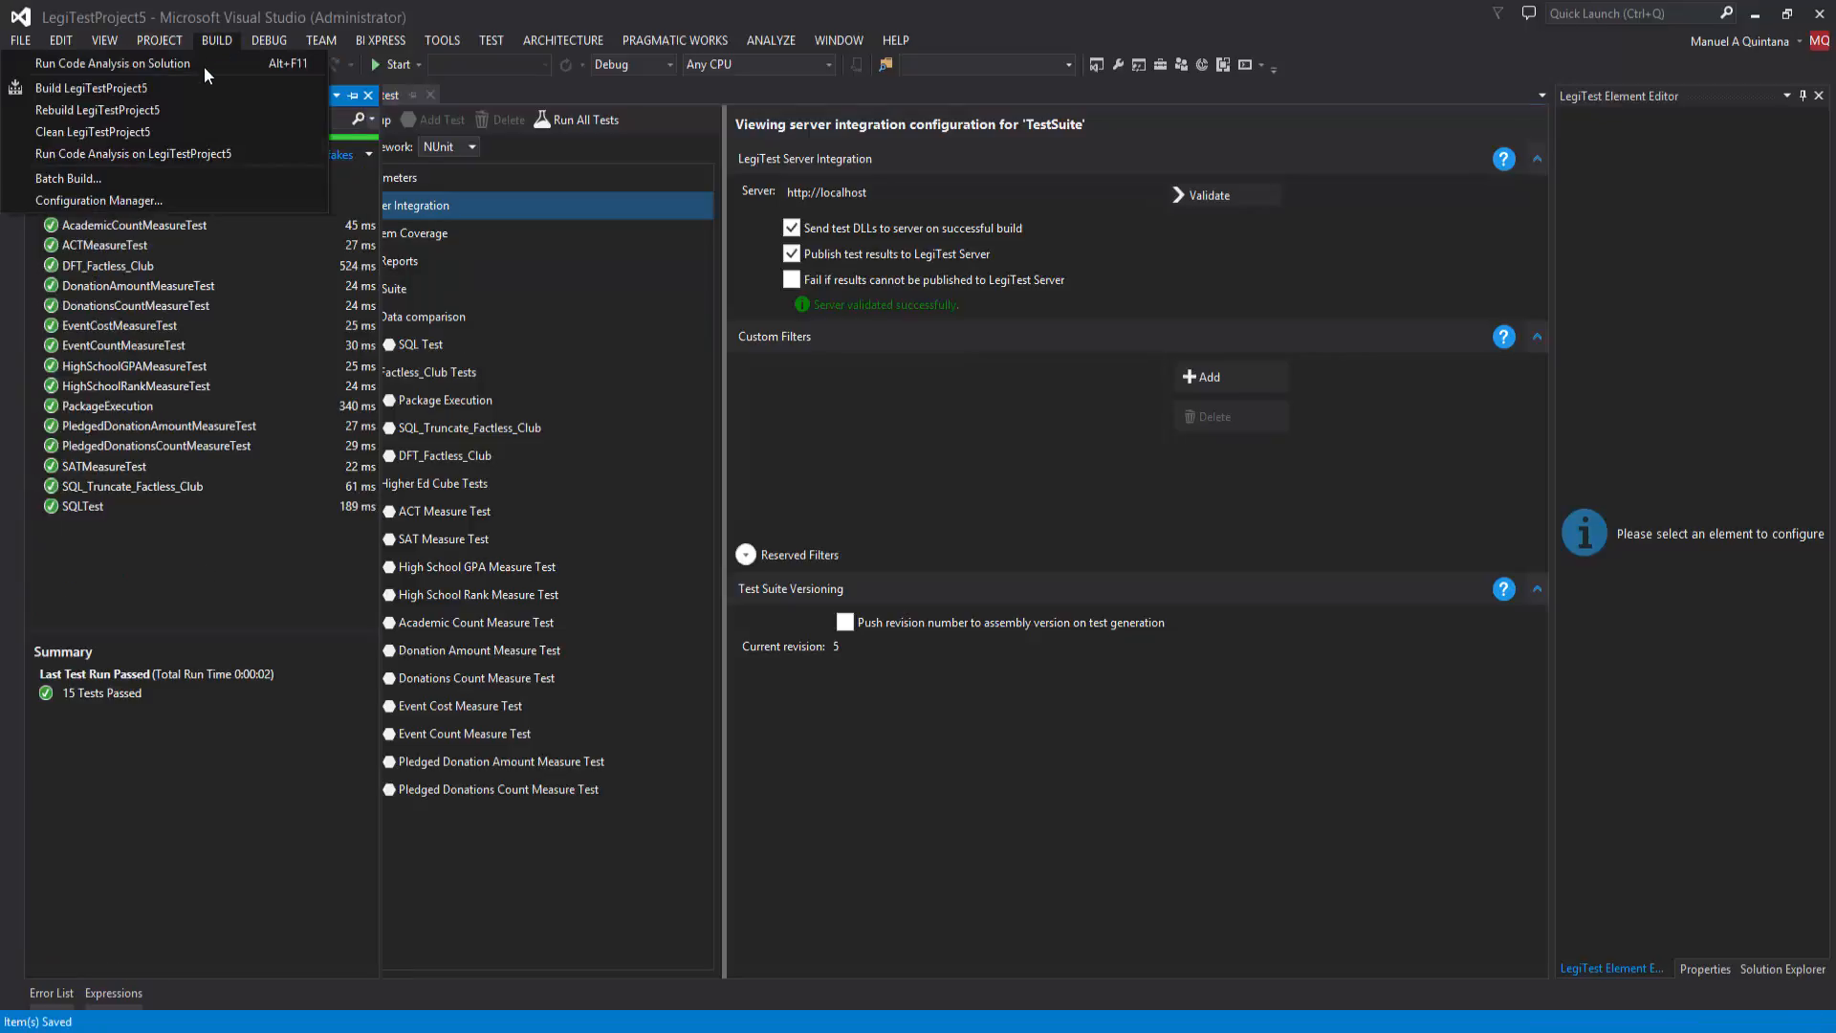
click(176, 87)
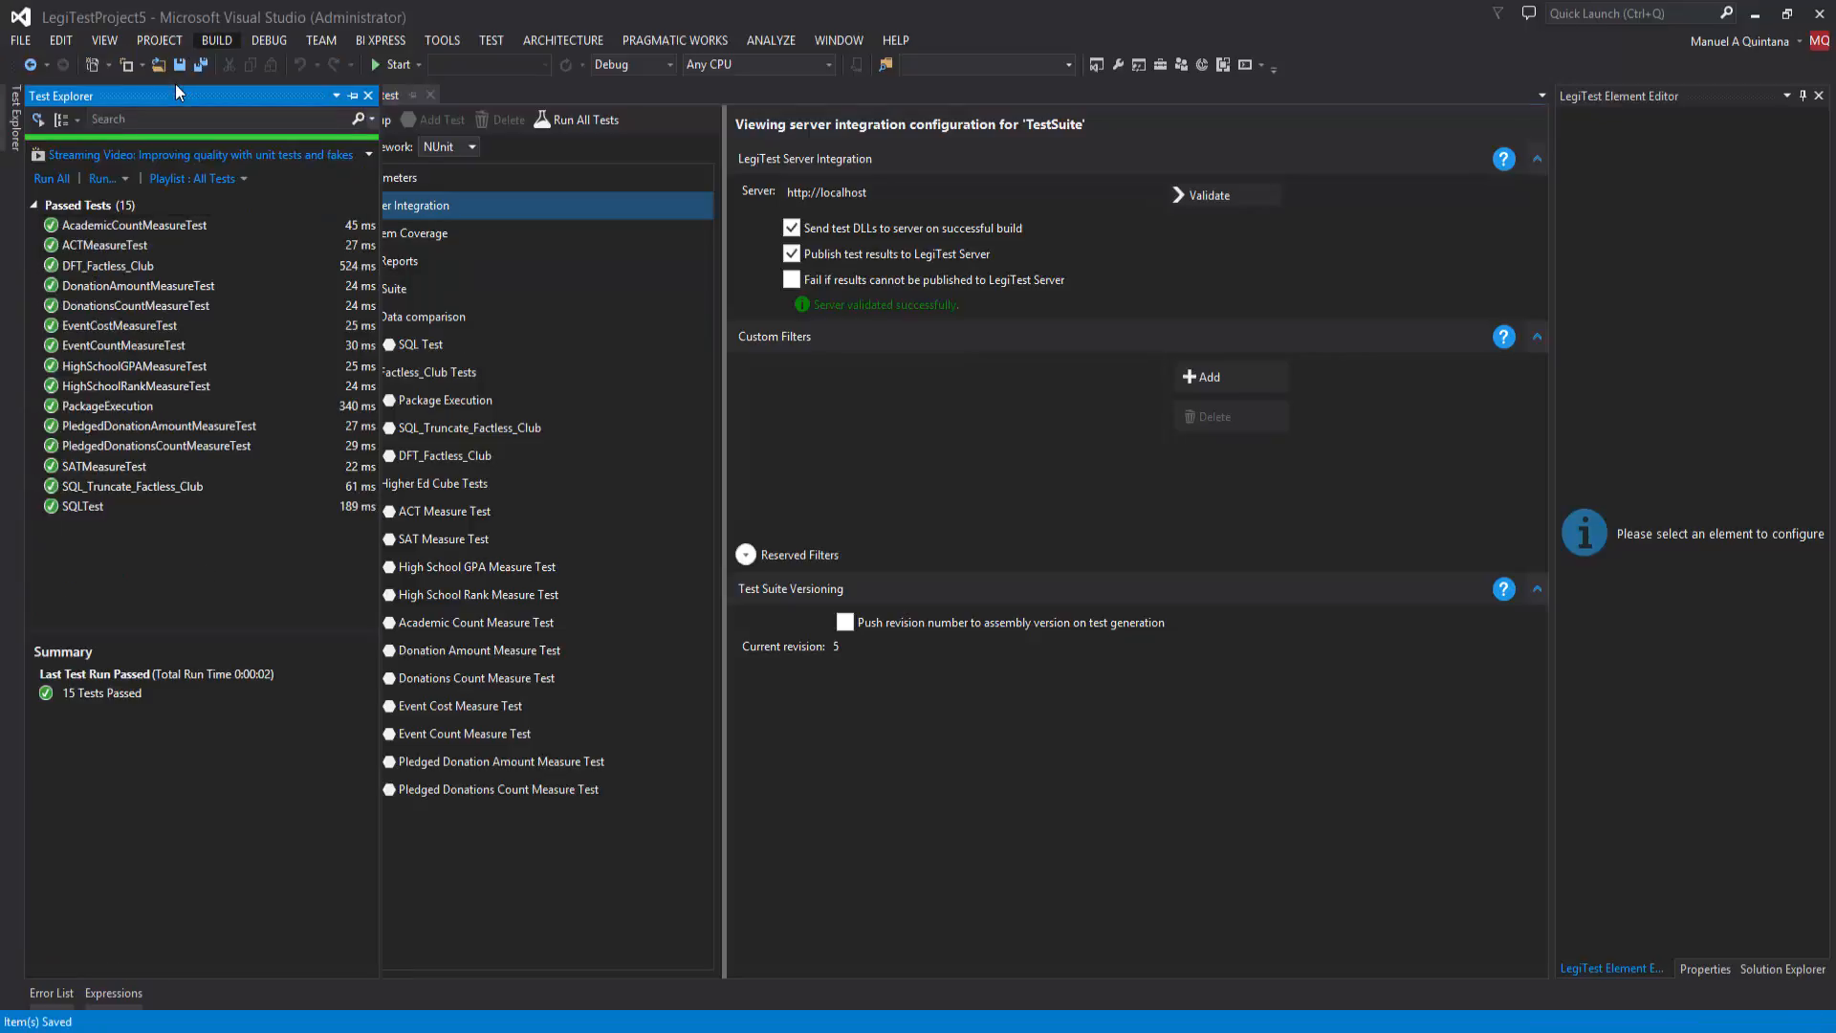
click(58, 182)
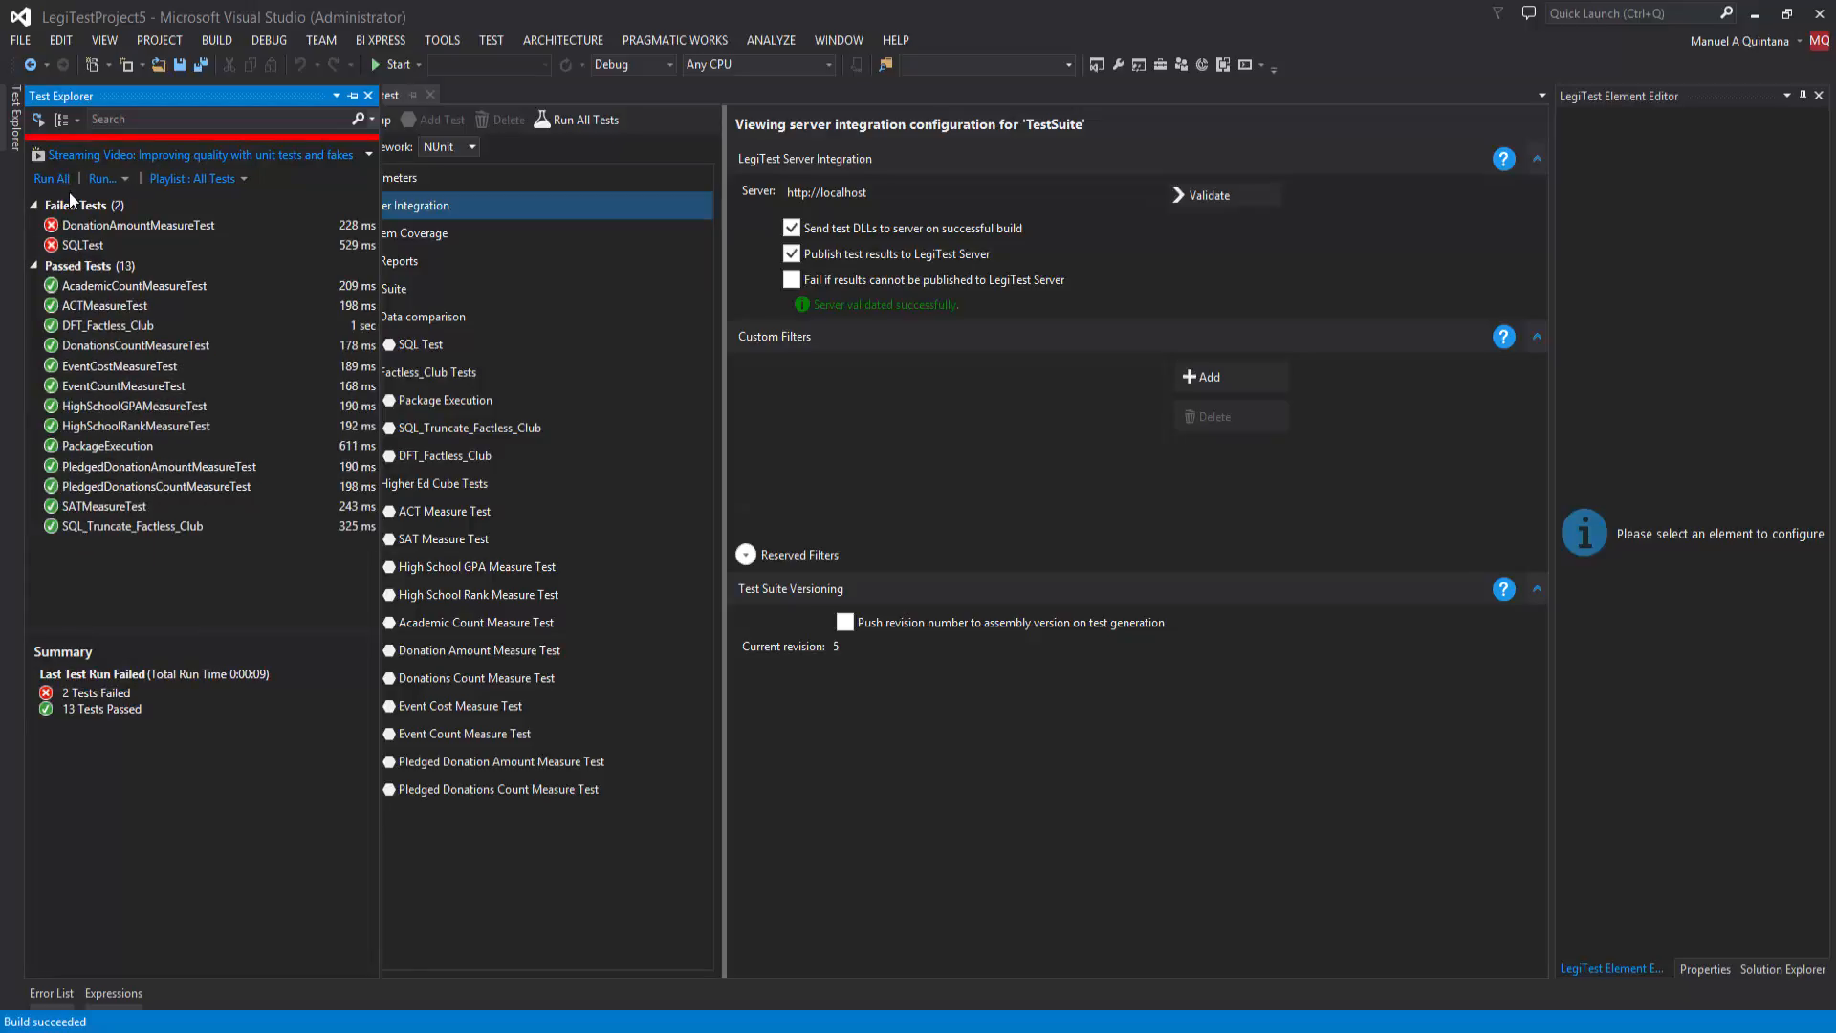
Step: Examine the SQLTest result for its Compare Grids assertion message and the reported row differences
click(73, 247)
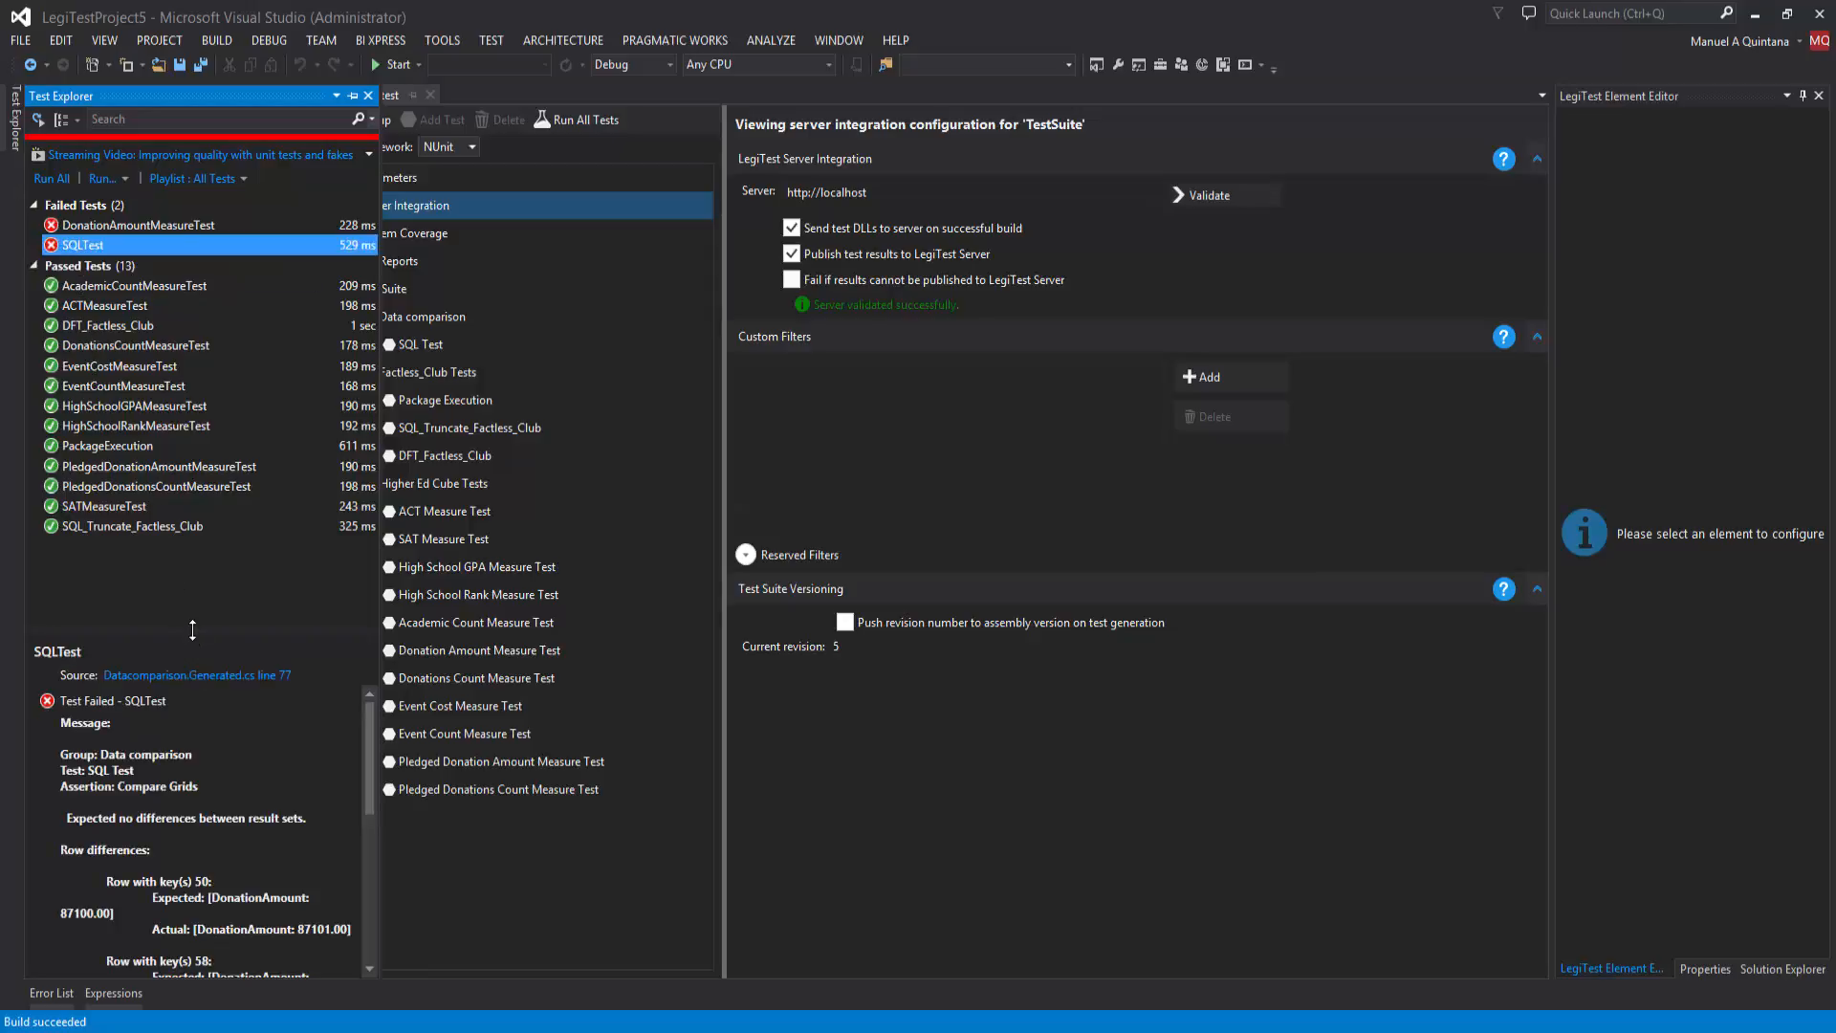
drag(186, 622, 186, 551)
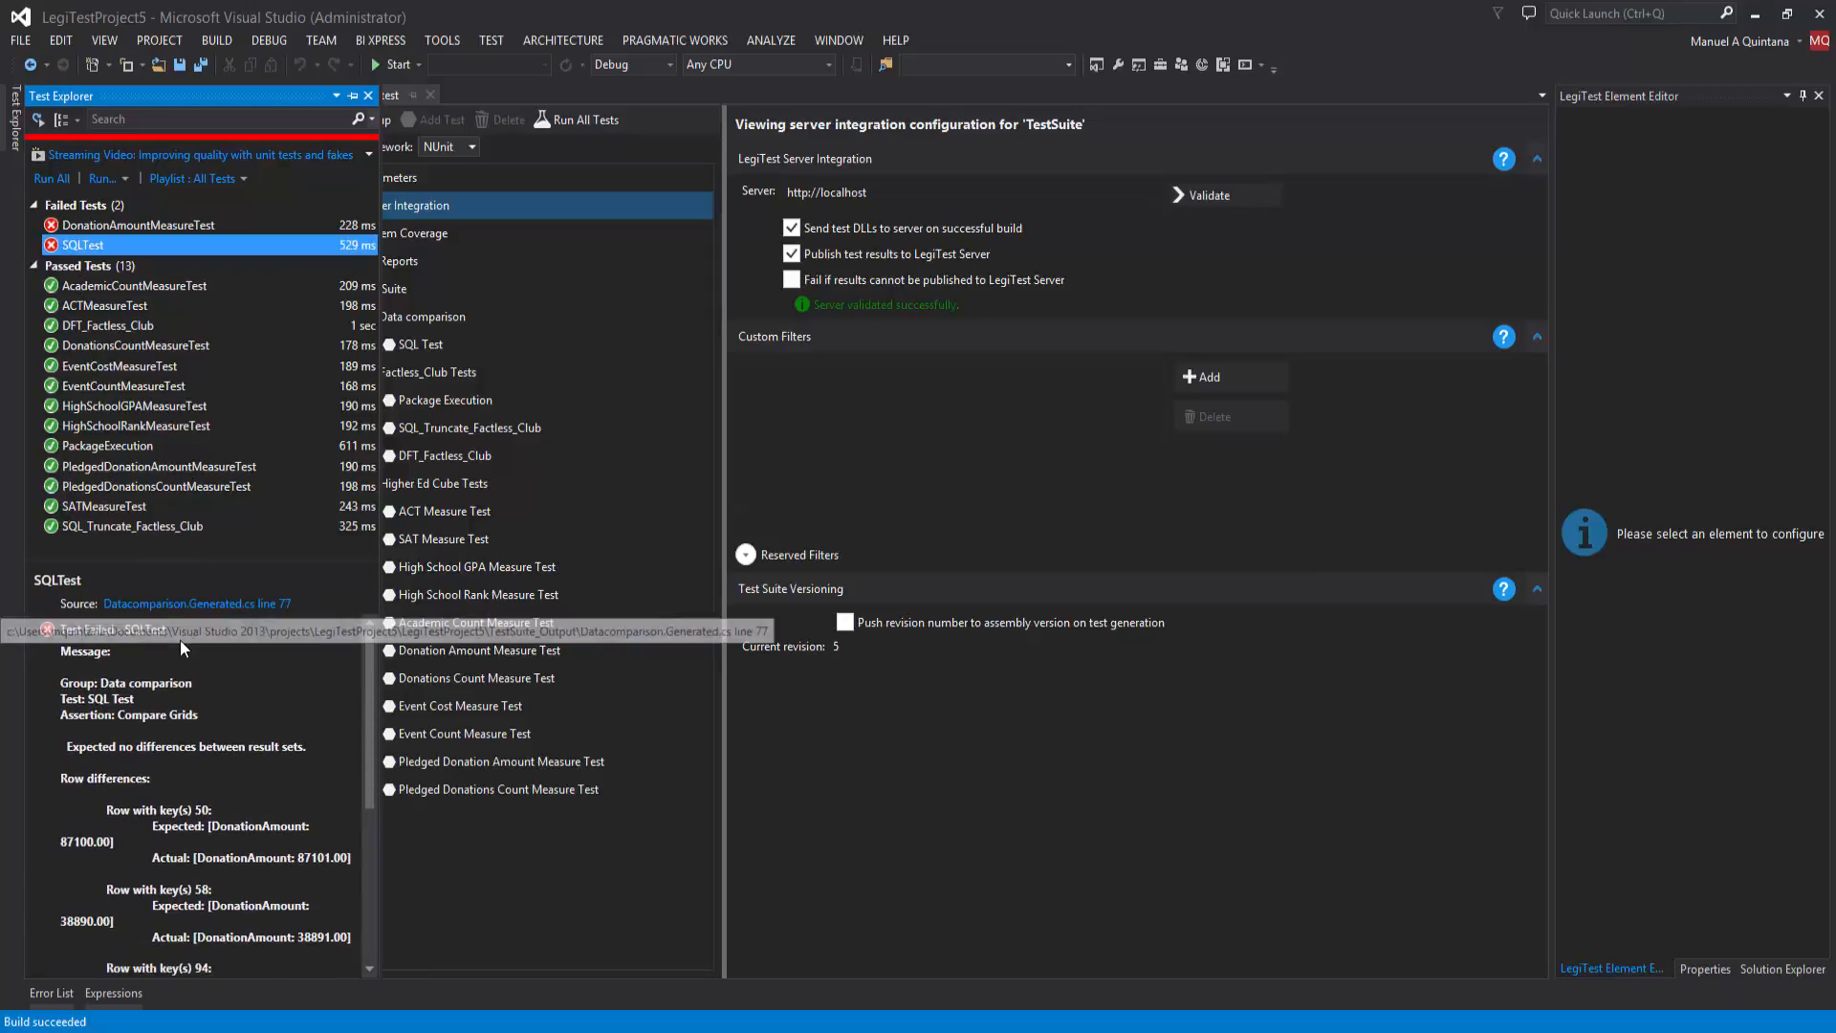
mouse_move(159, 721)
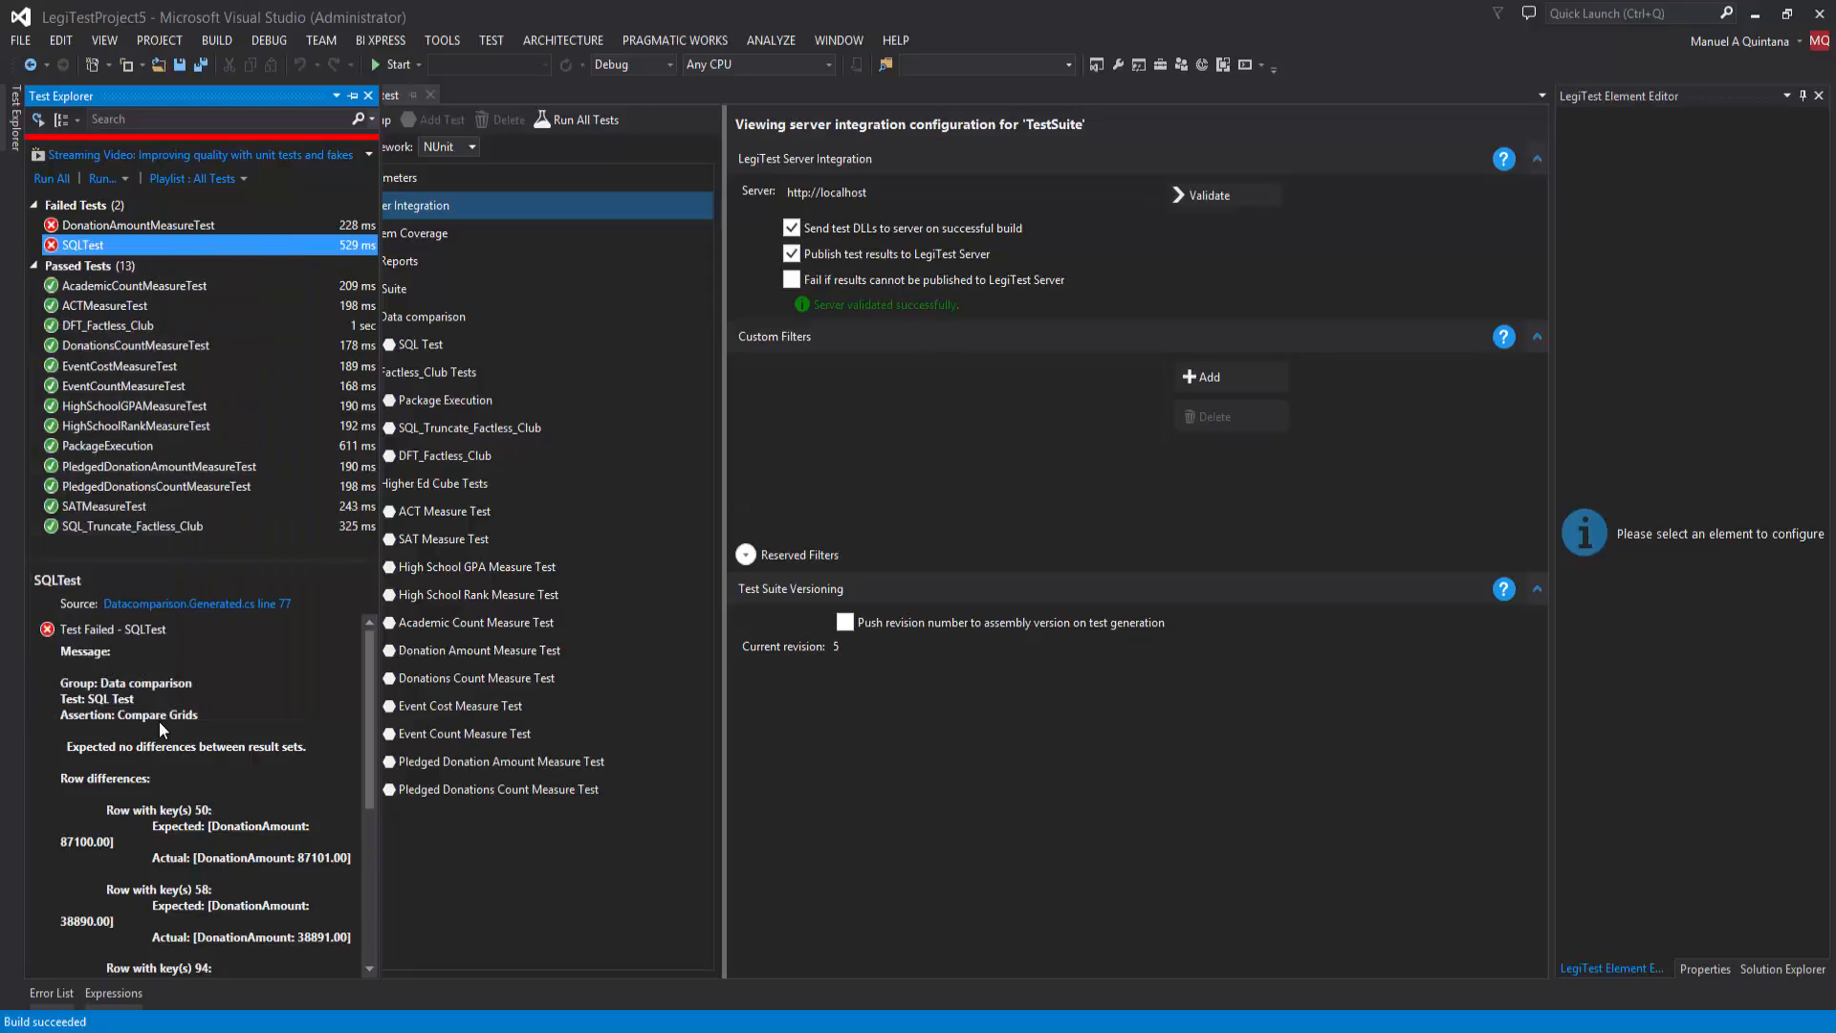
mouse_move(197, 767)
Step: Switch to the LegiTest Server site in the browser, reload its dashboard and open the scheduler for LegiTestProject5
key(alt+Tab)
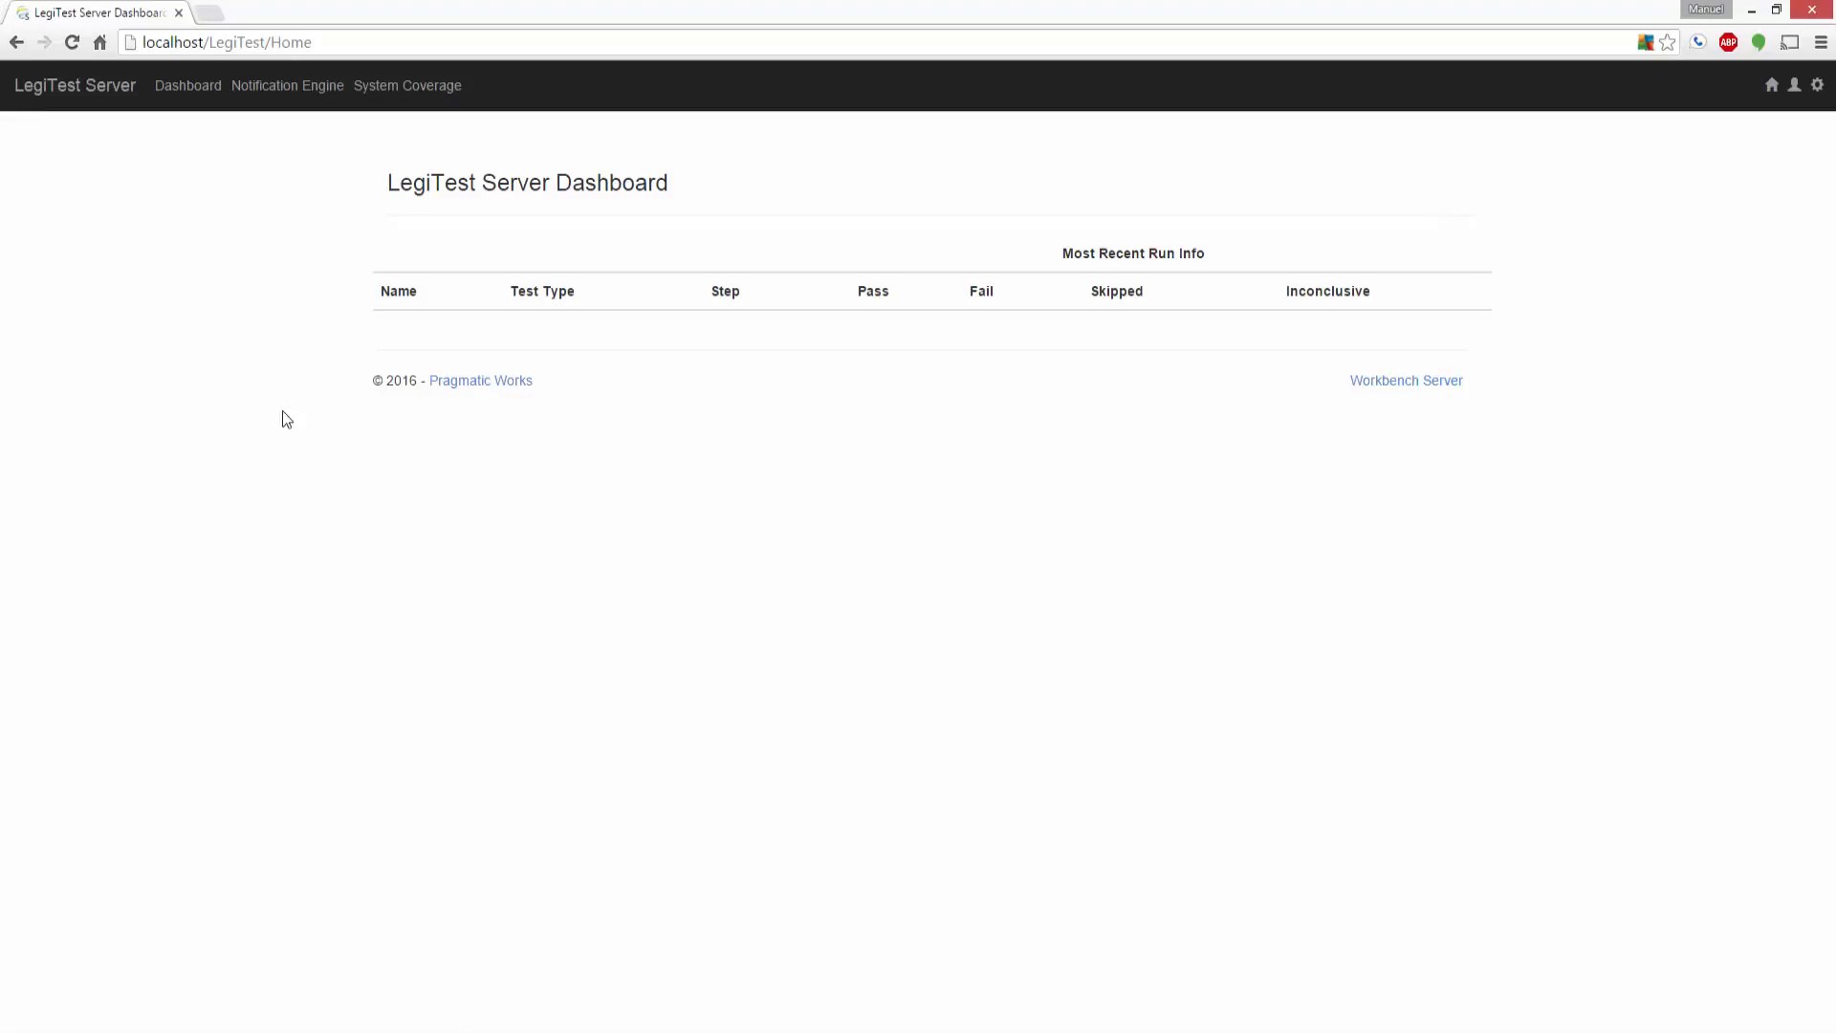
click(178, 92)
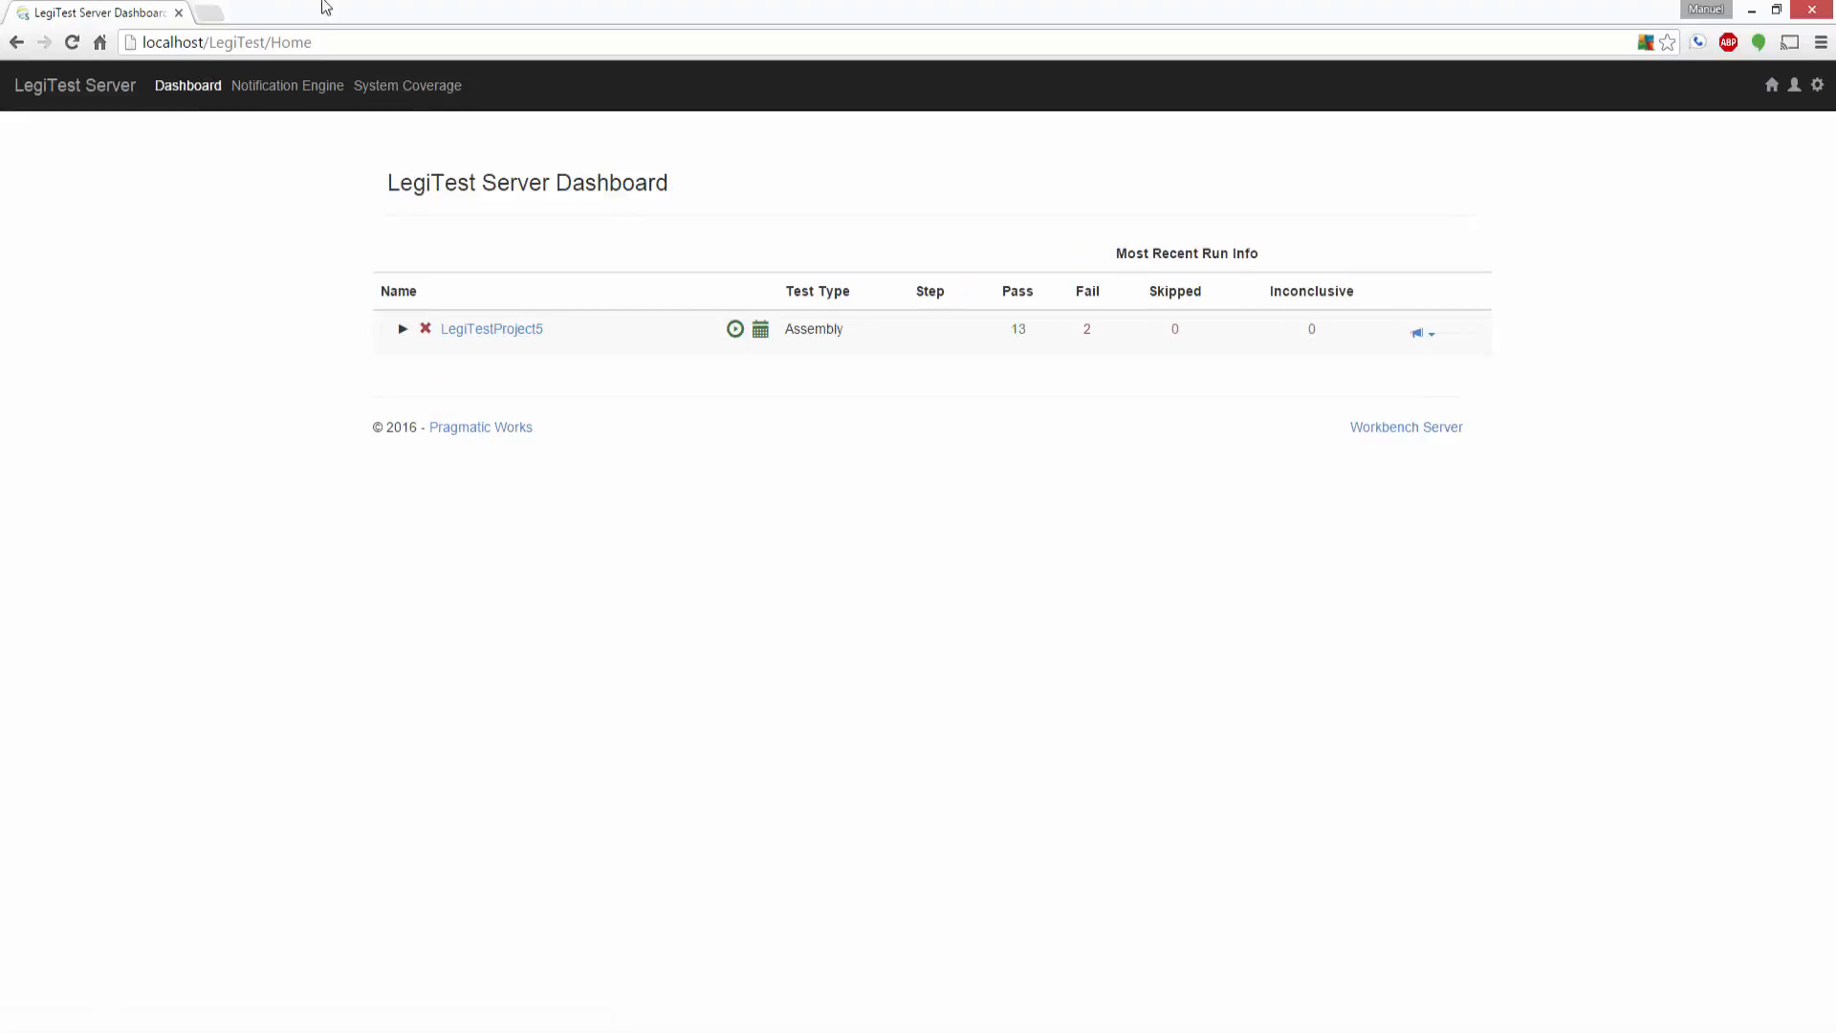
click(763, 335)
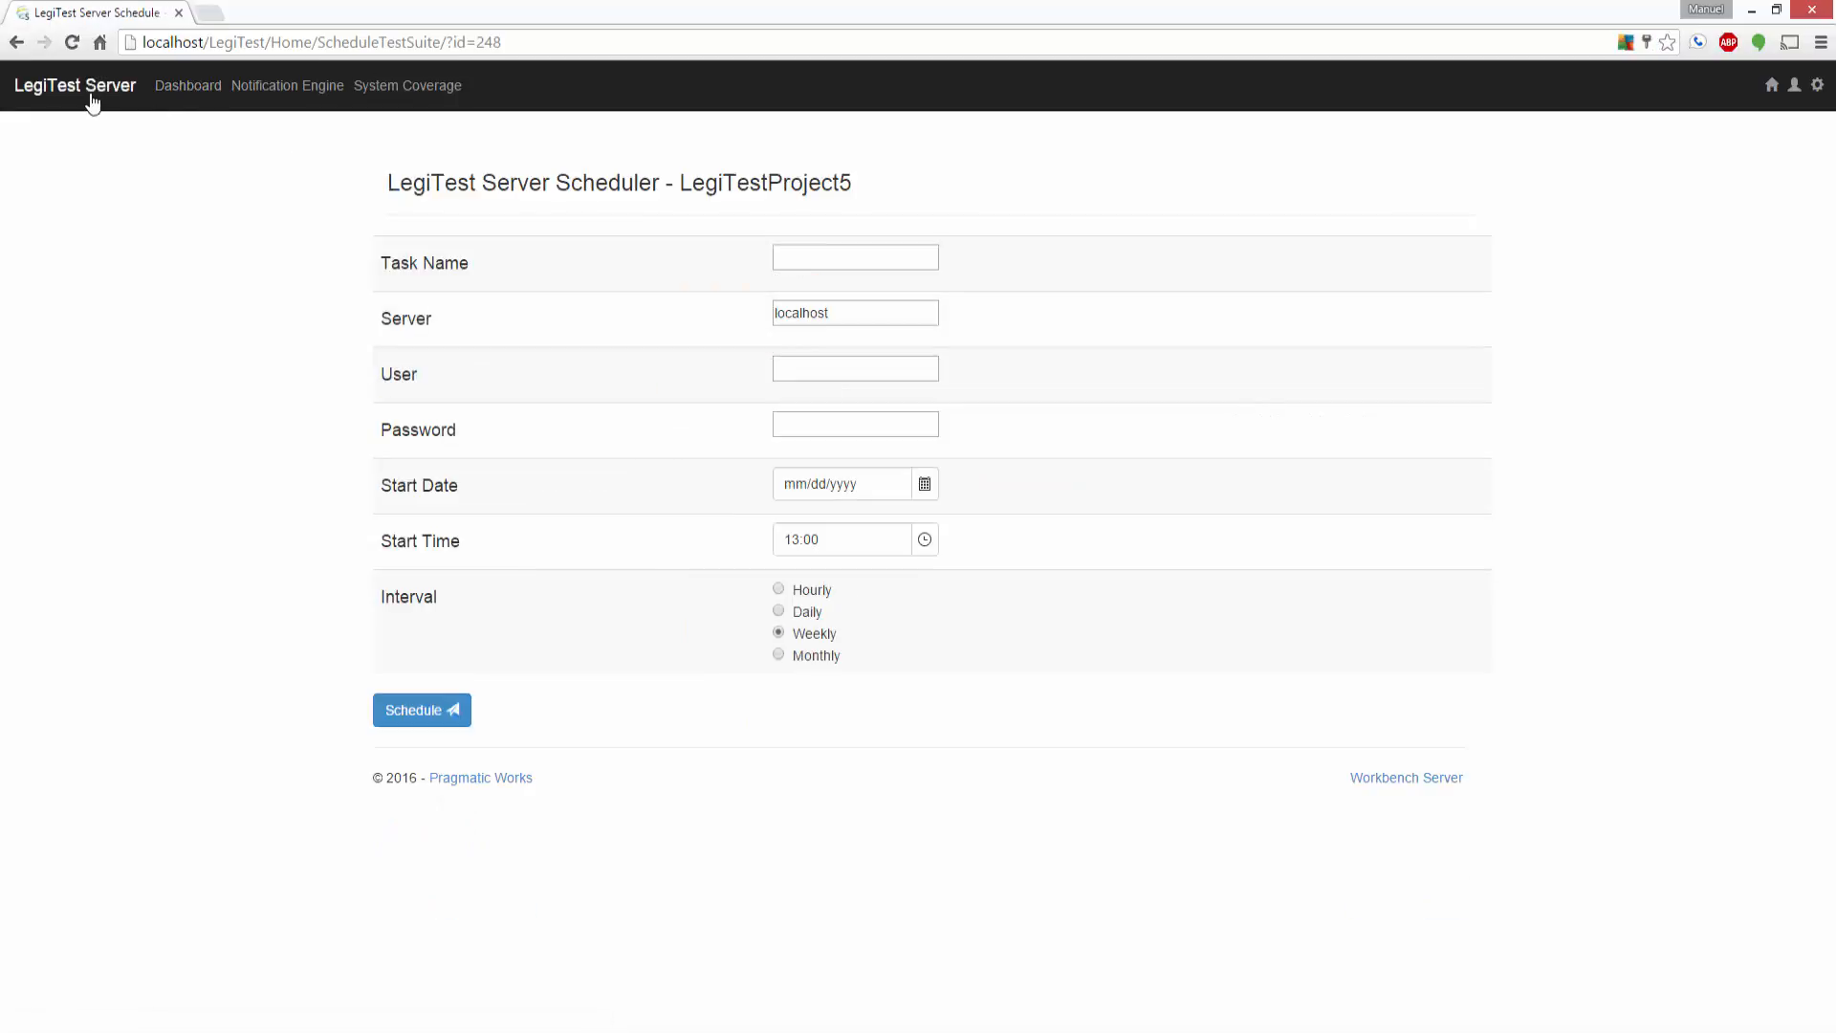
Step: Return to the LegiTest Server dashboard, expand LegiTestProject5 to its test groups, and view the project's run history chart
click(177, 91)
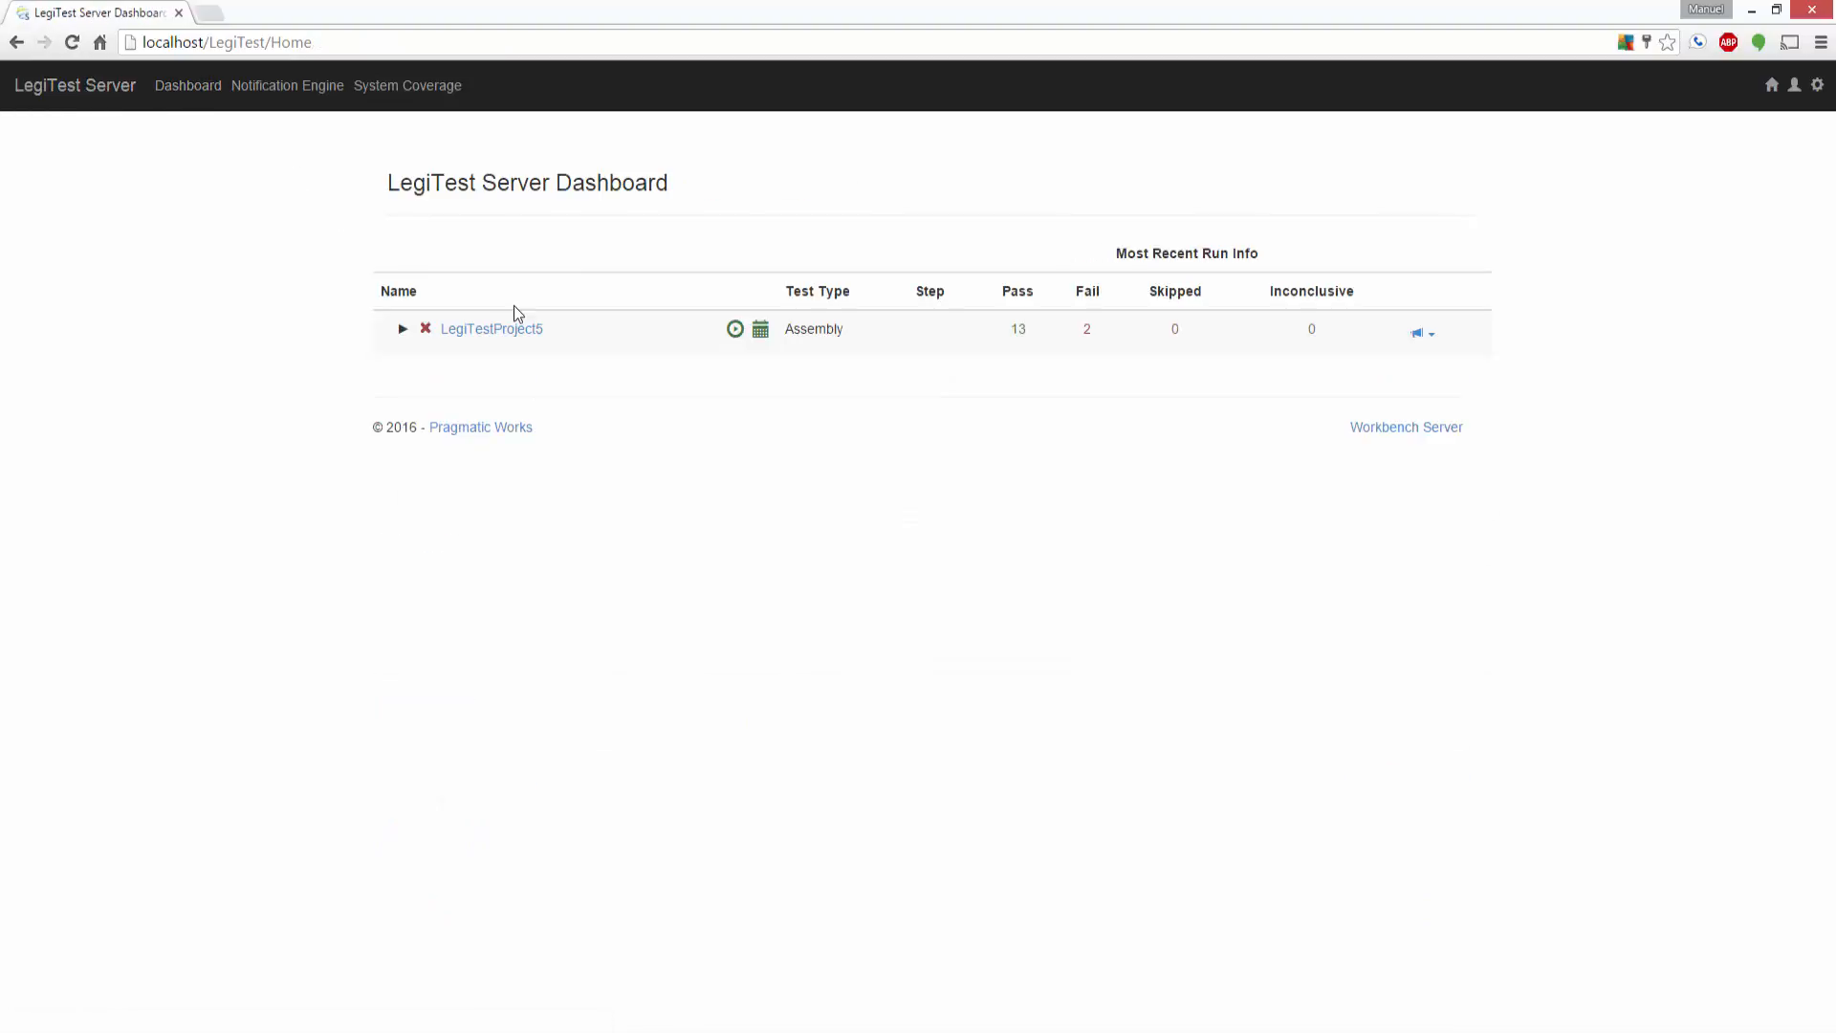
click(402, 330)
click(428, 376)
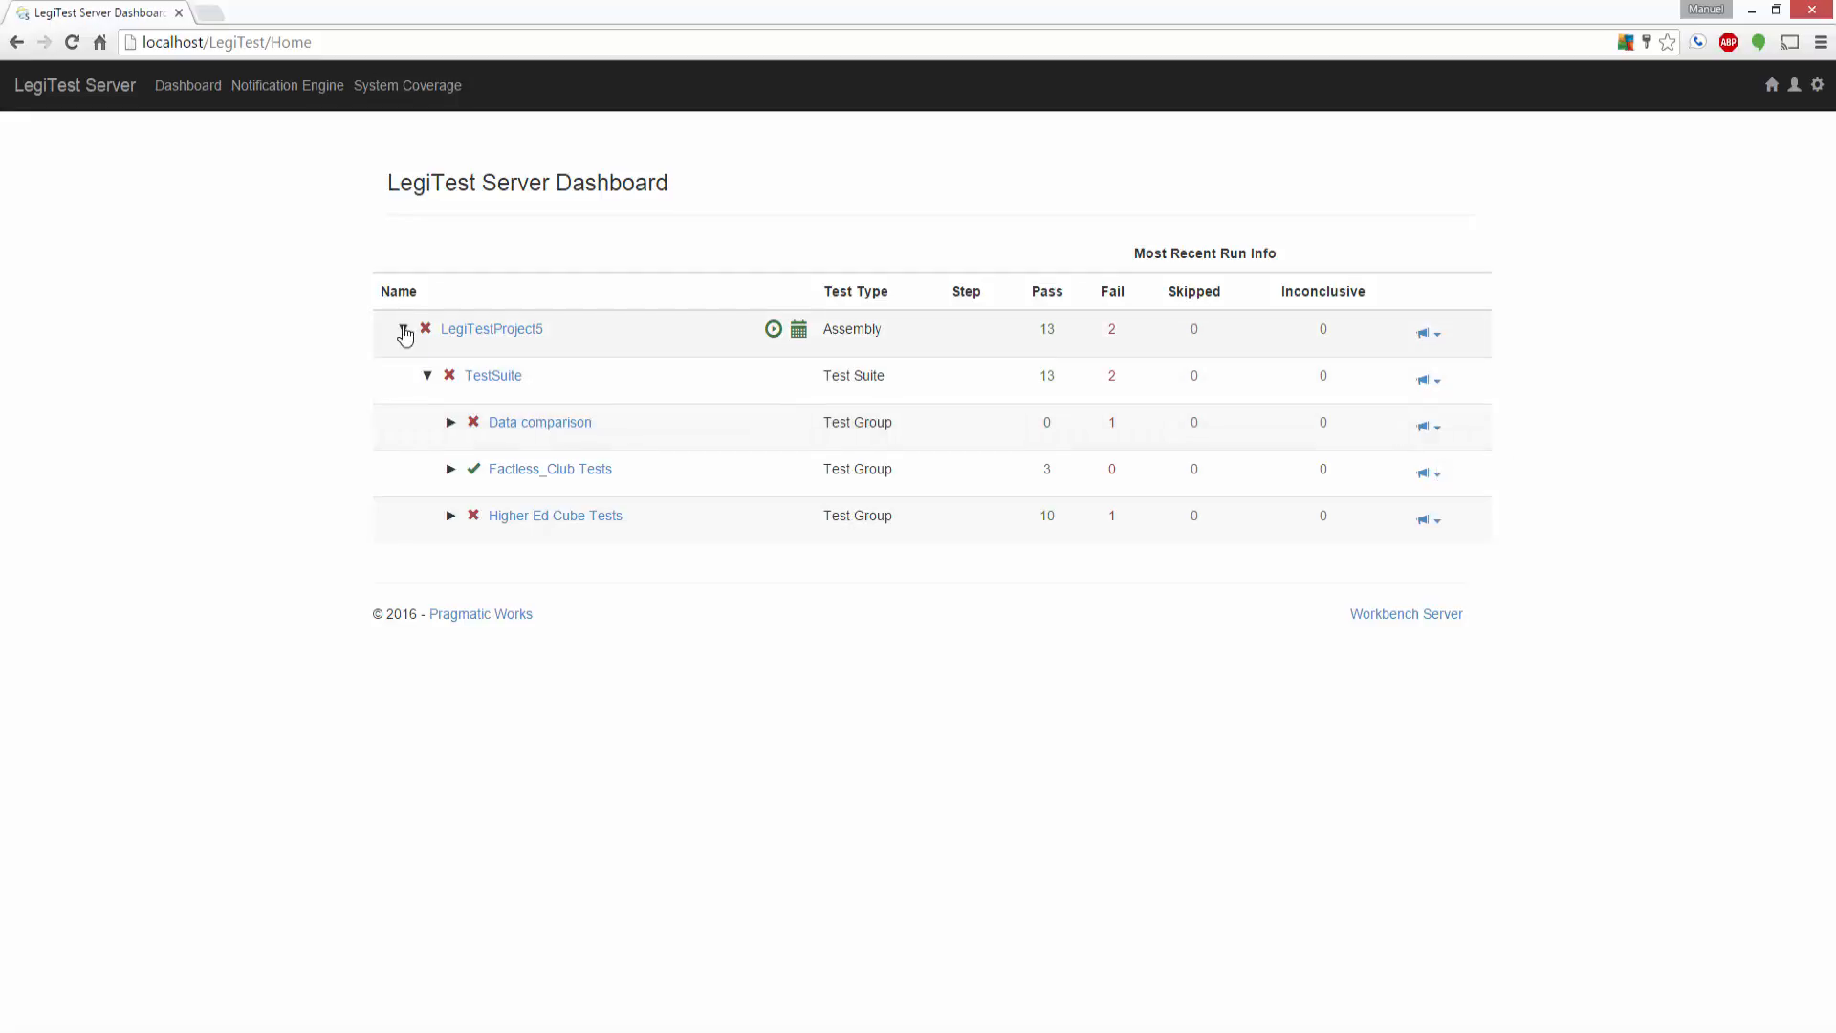
click(471, 330)
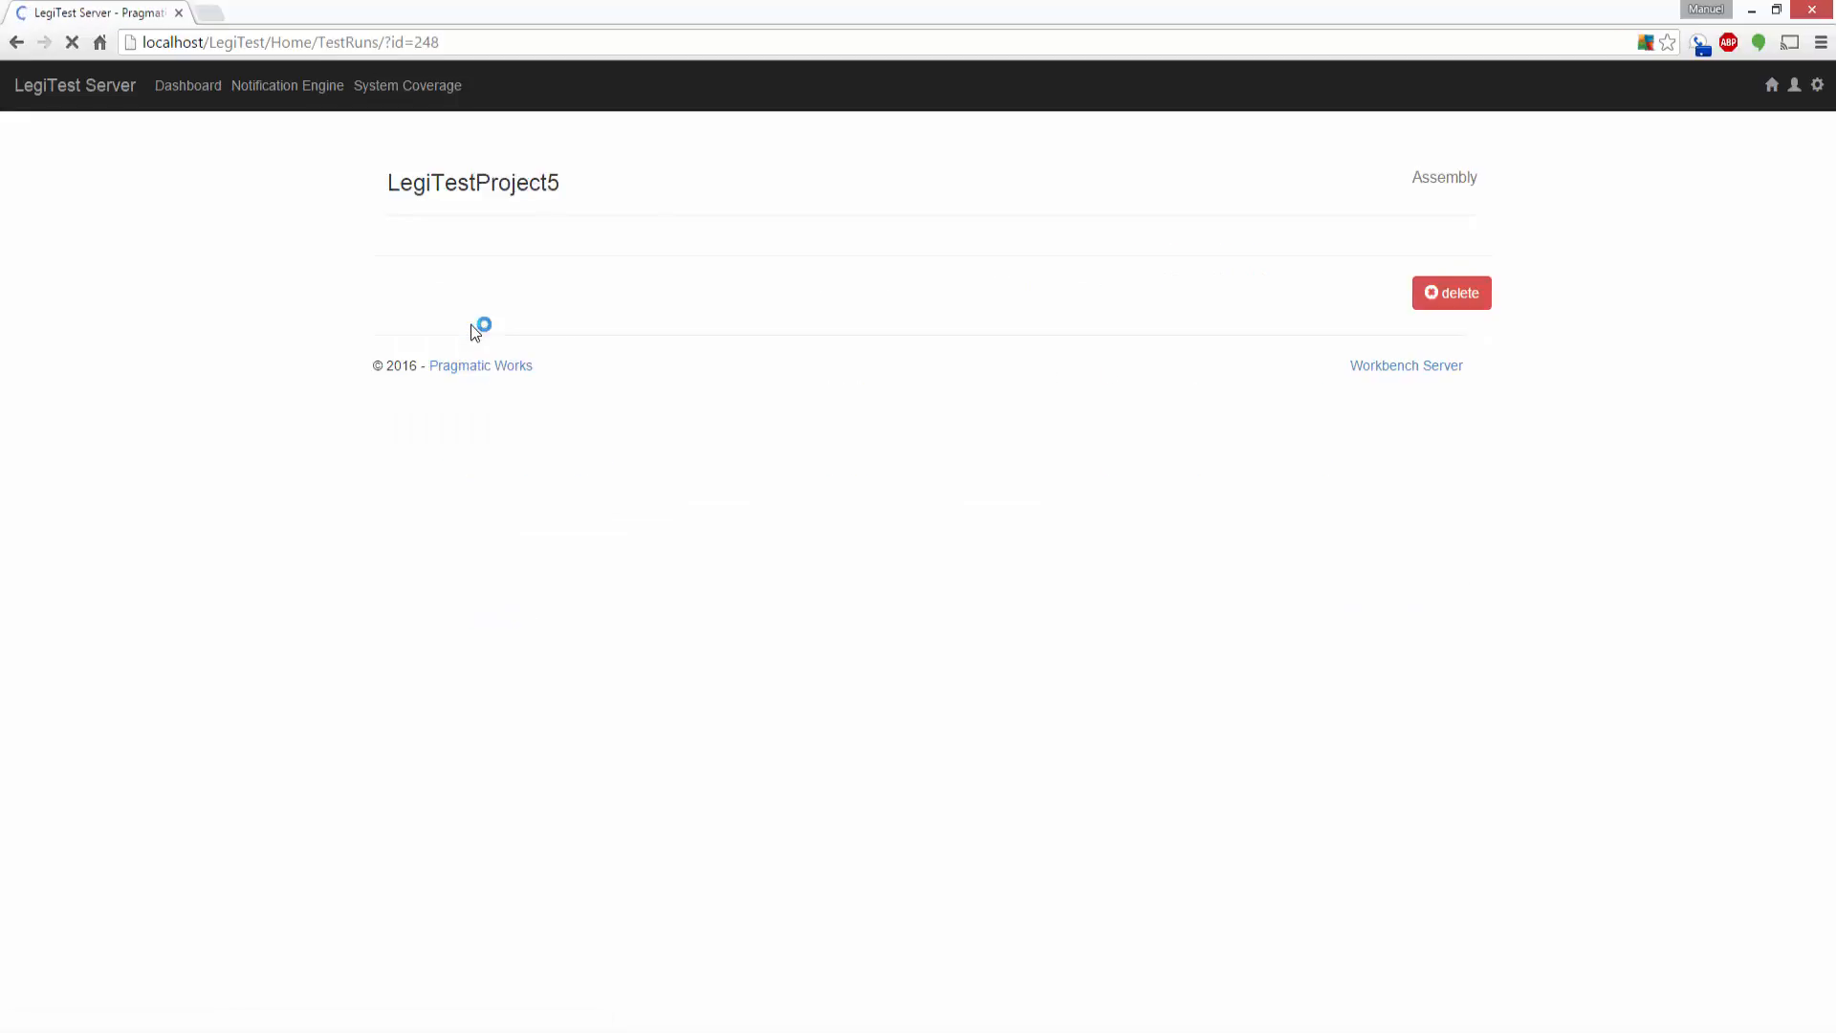
mouse_move(830, 428)
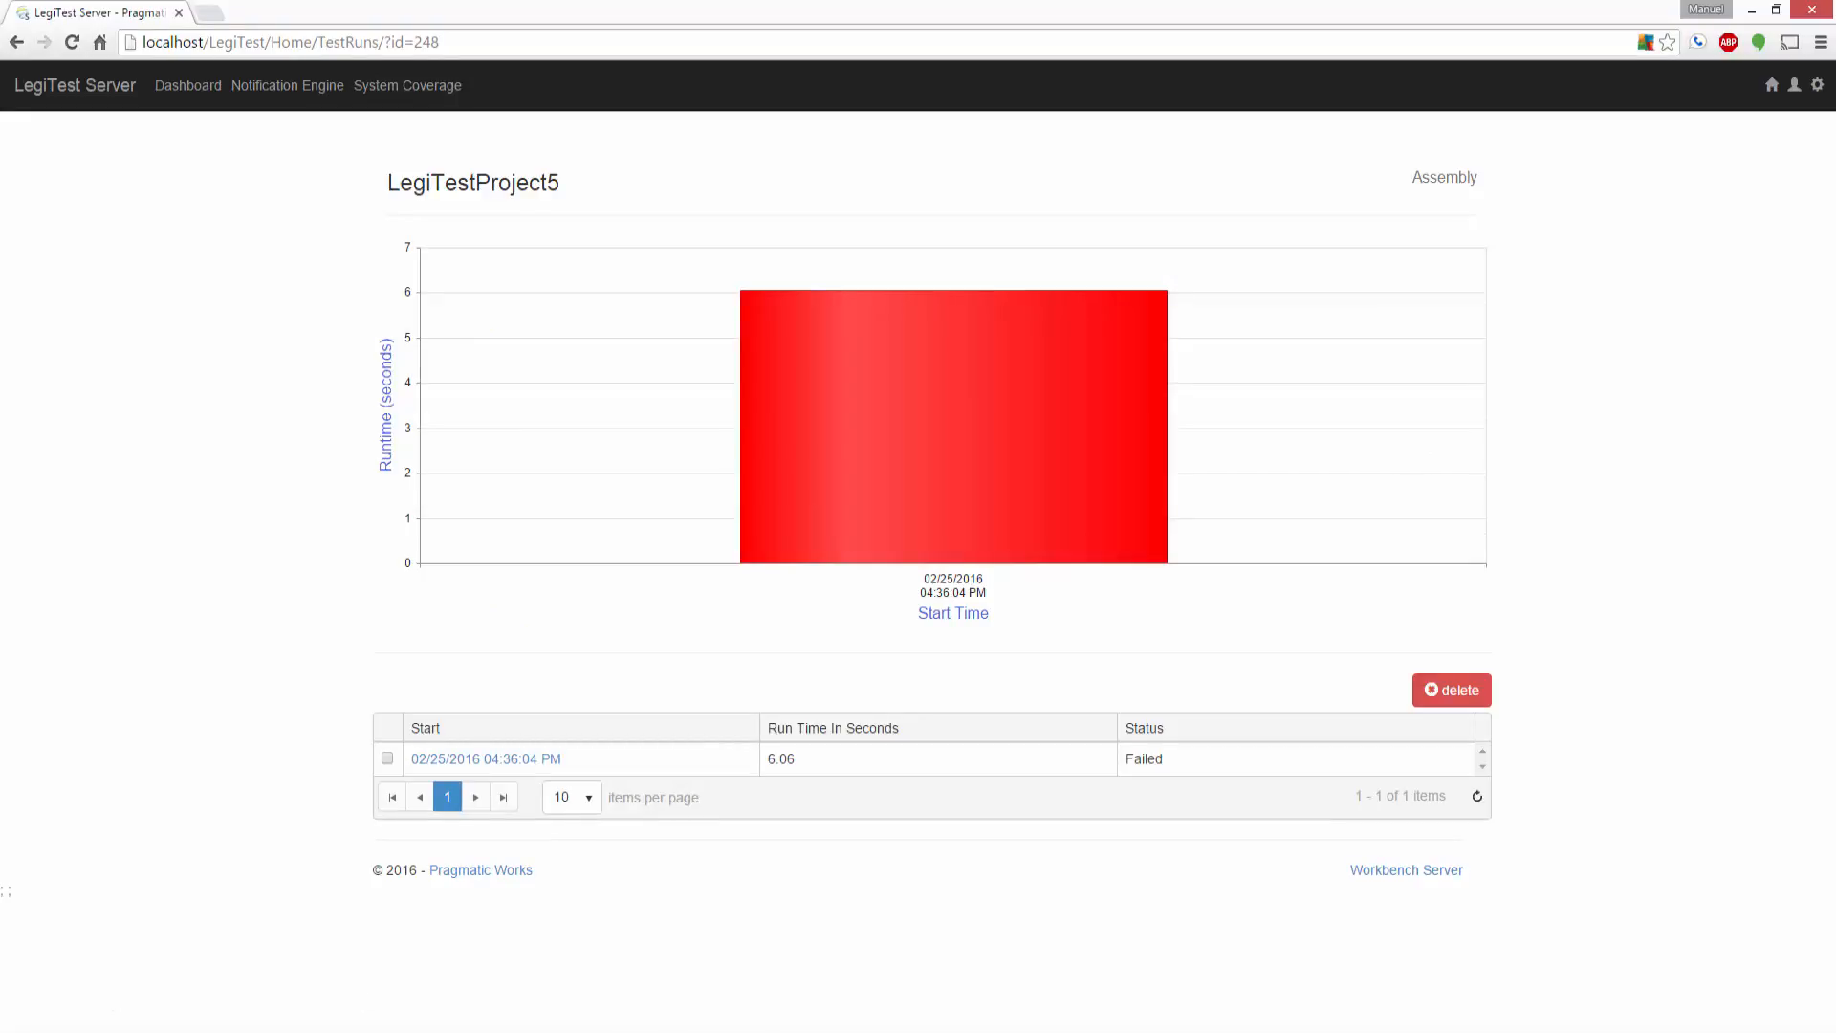
Step: Switch to Visual Studio and run all LegiTestProject5 tests again
click(469, 1032)
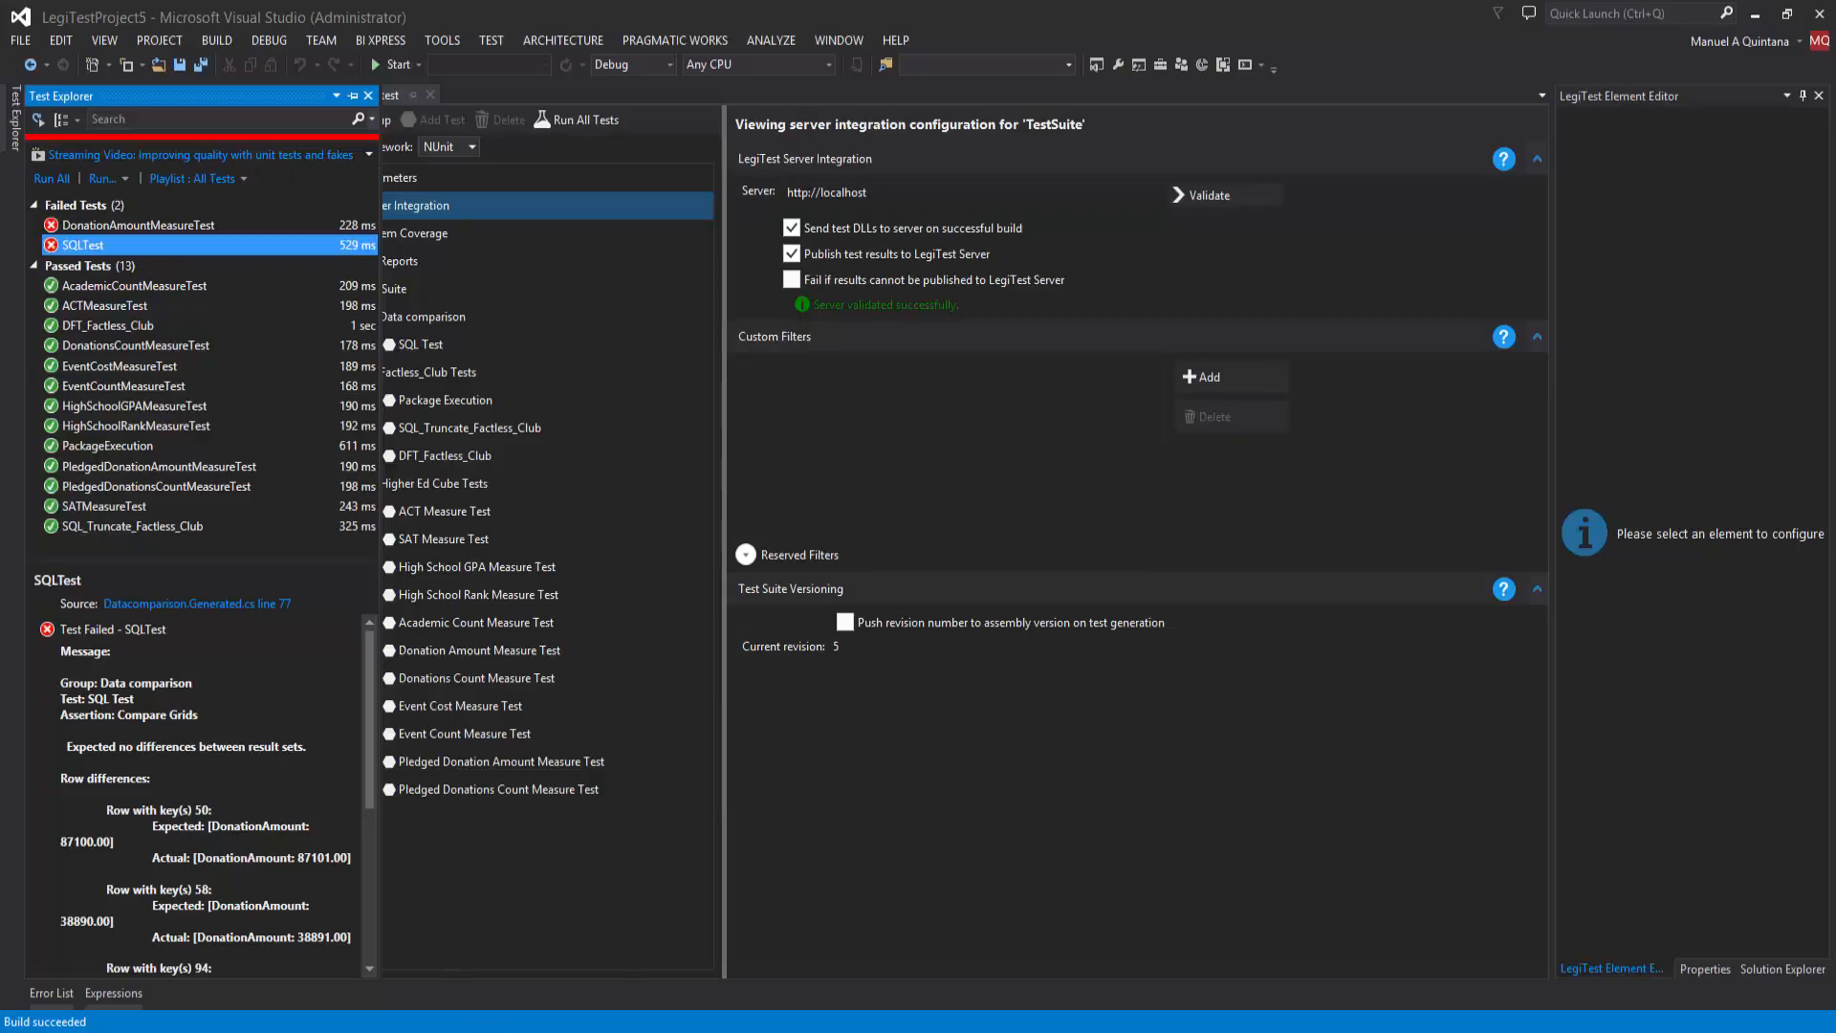
click(469, 1031)
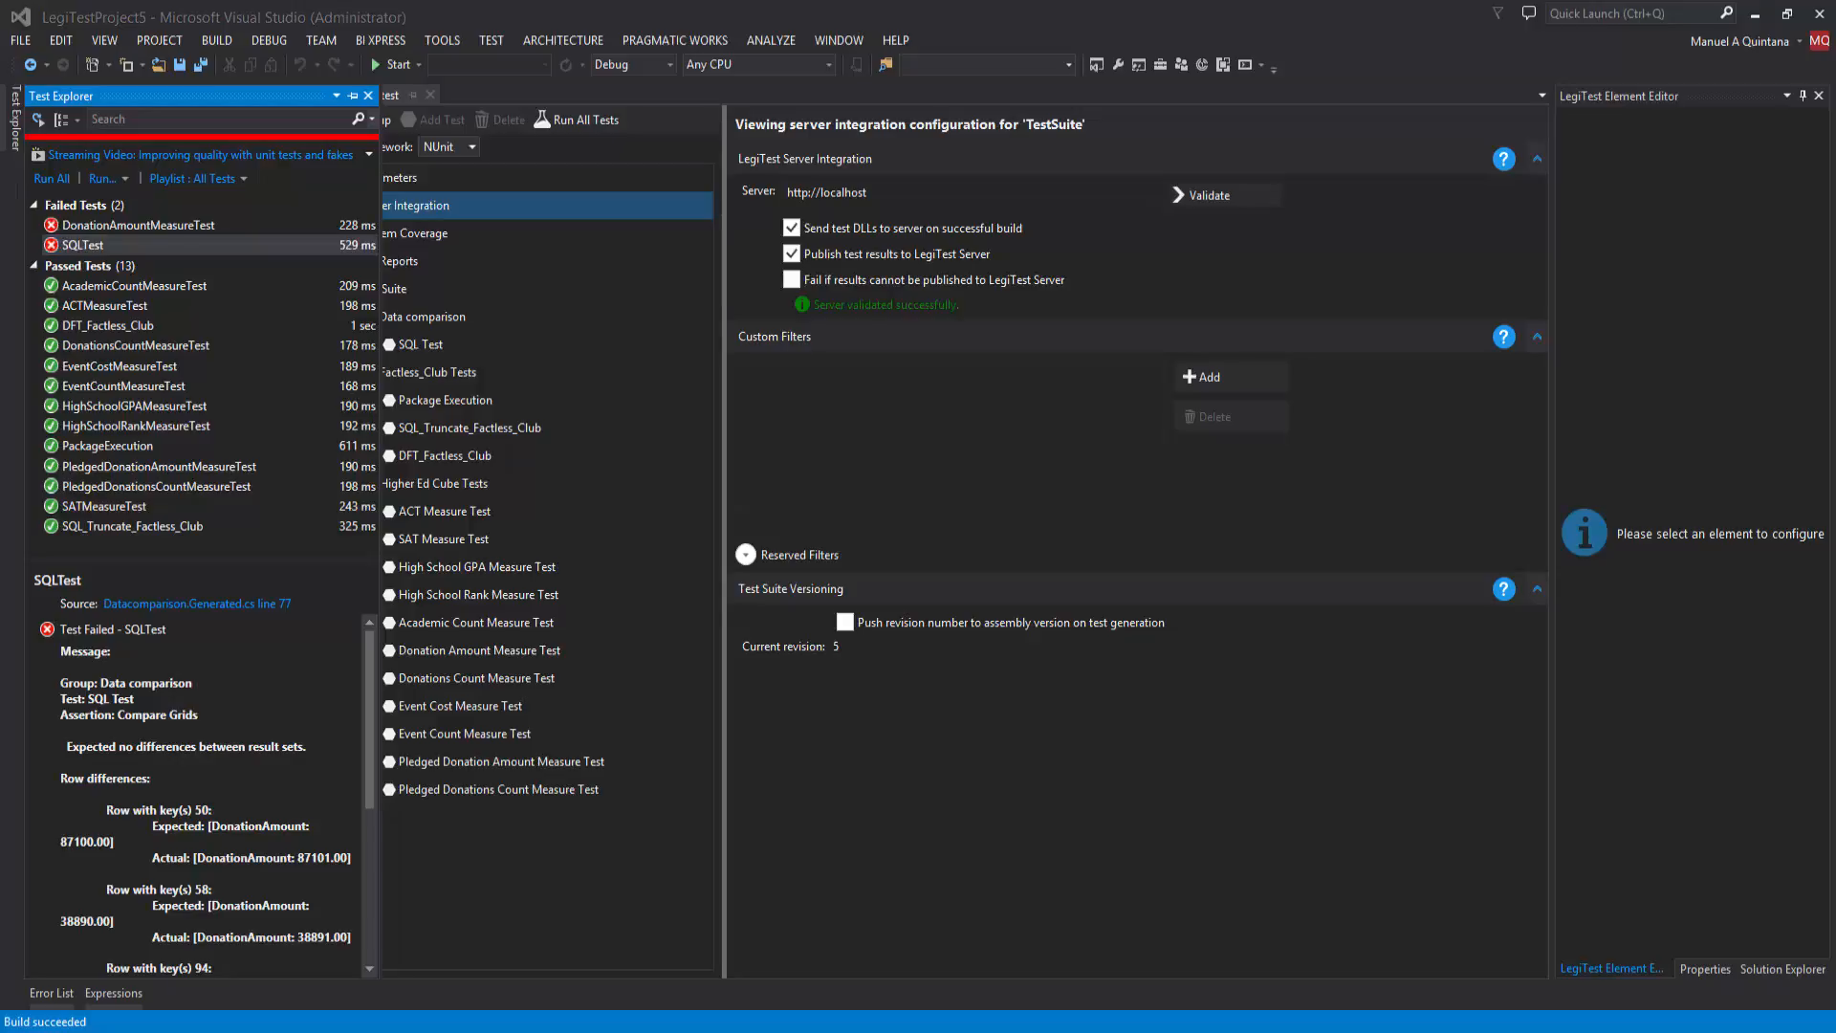
click(65, 182)
click(65, 181)
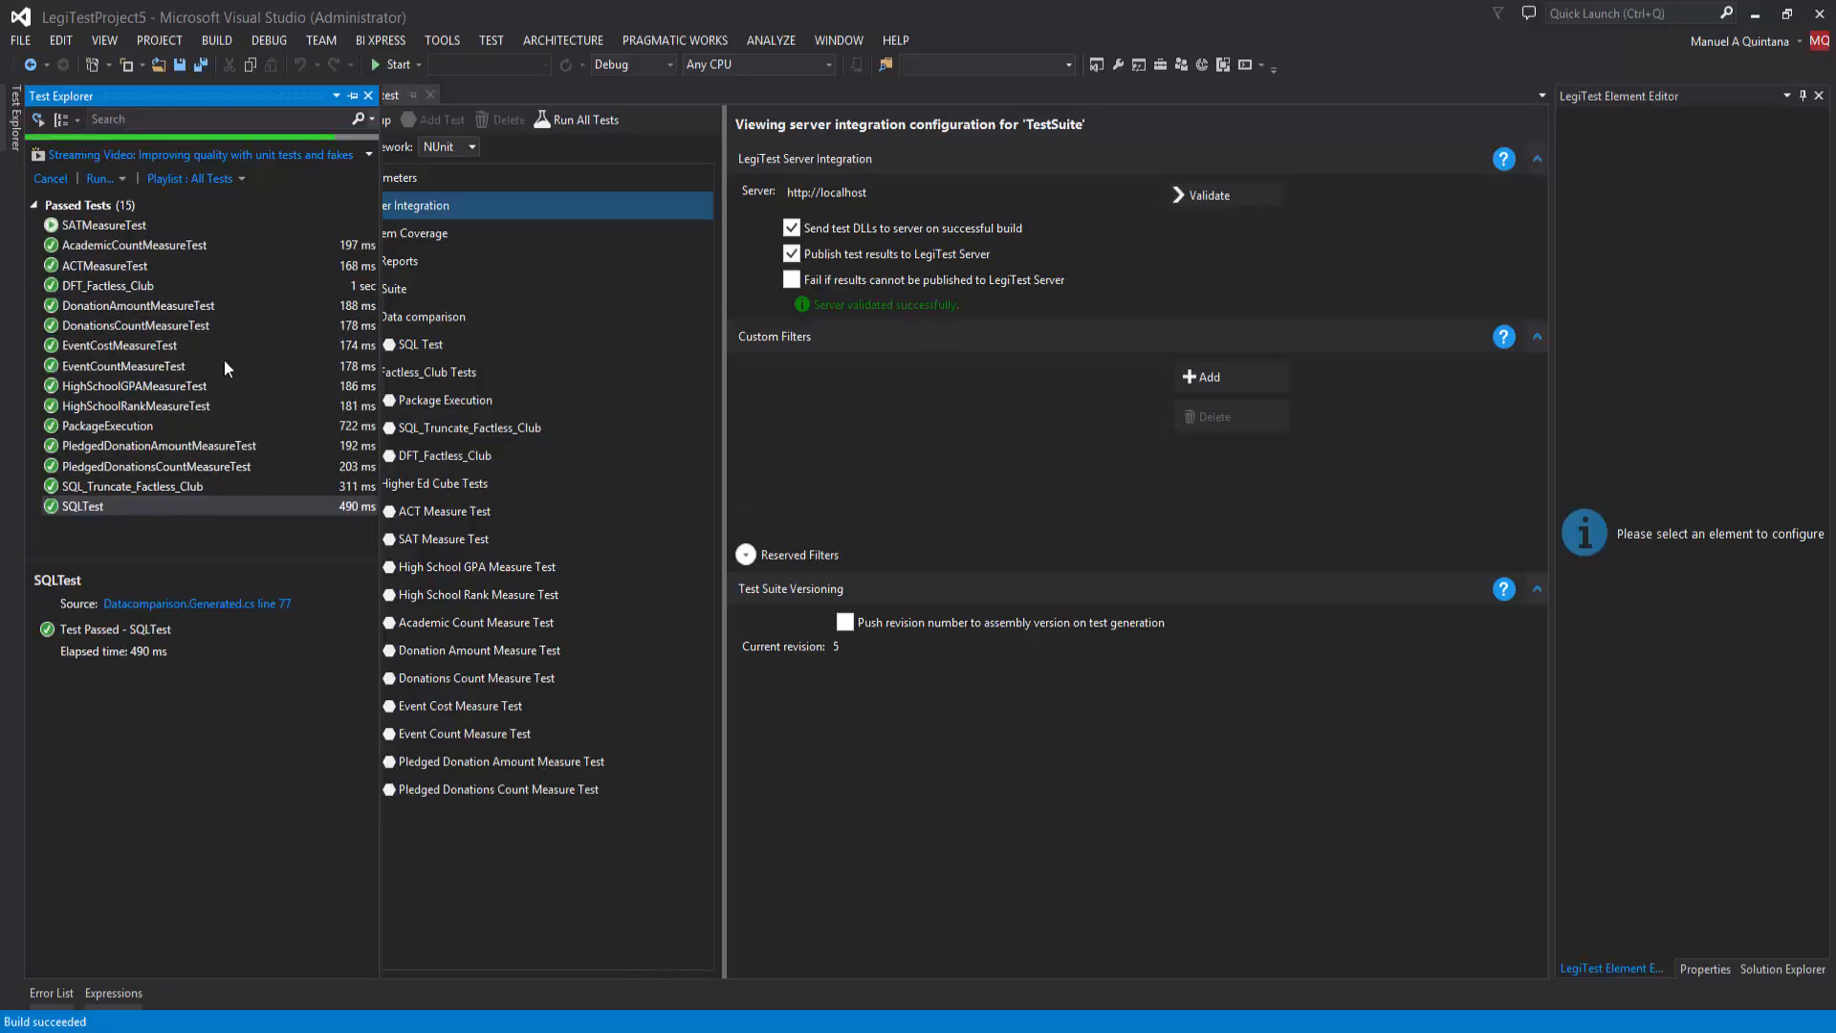
Step: Switch back to LegiTest Server, reload the dashboard and open the LegiTestProject5 run history to compare its runs
click(387, 1028)
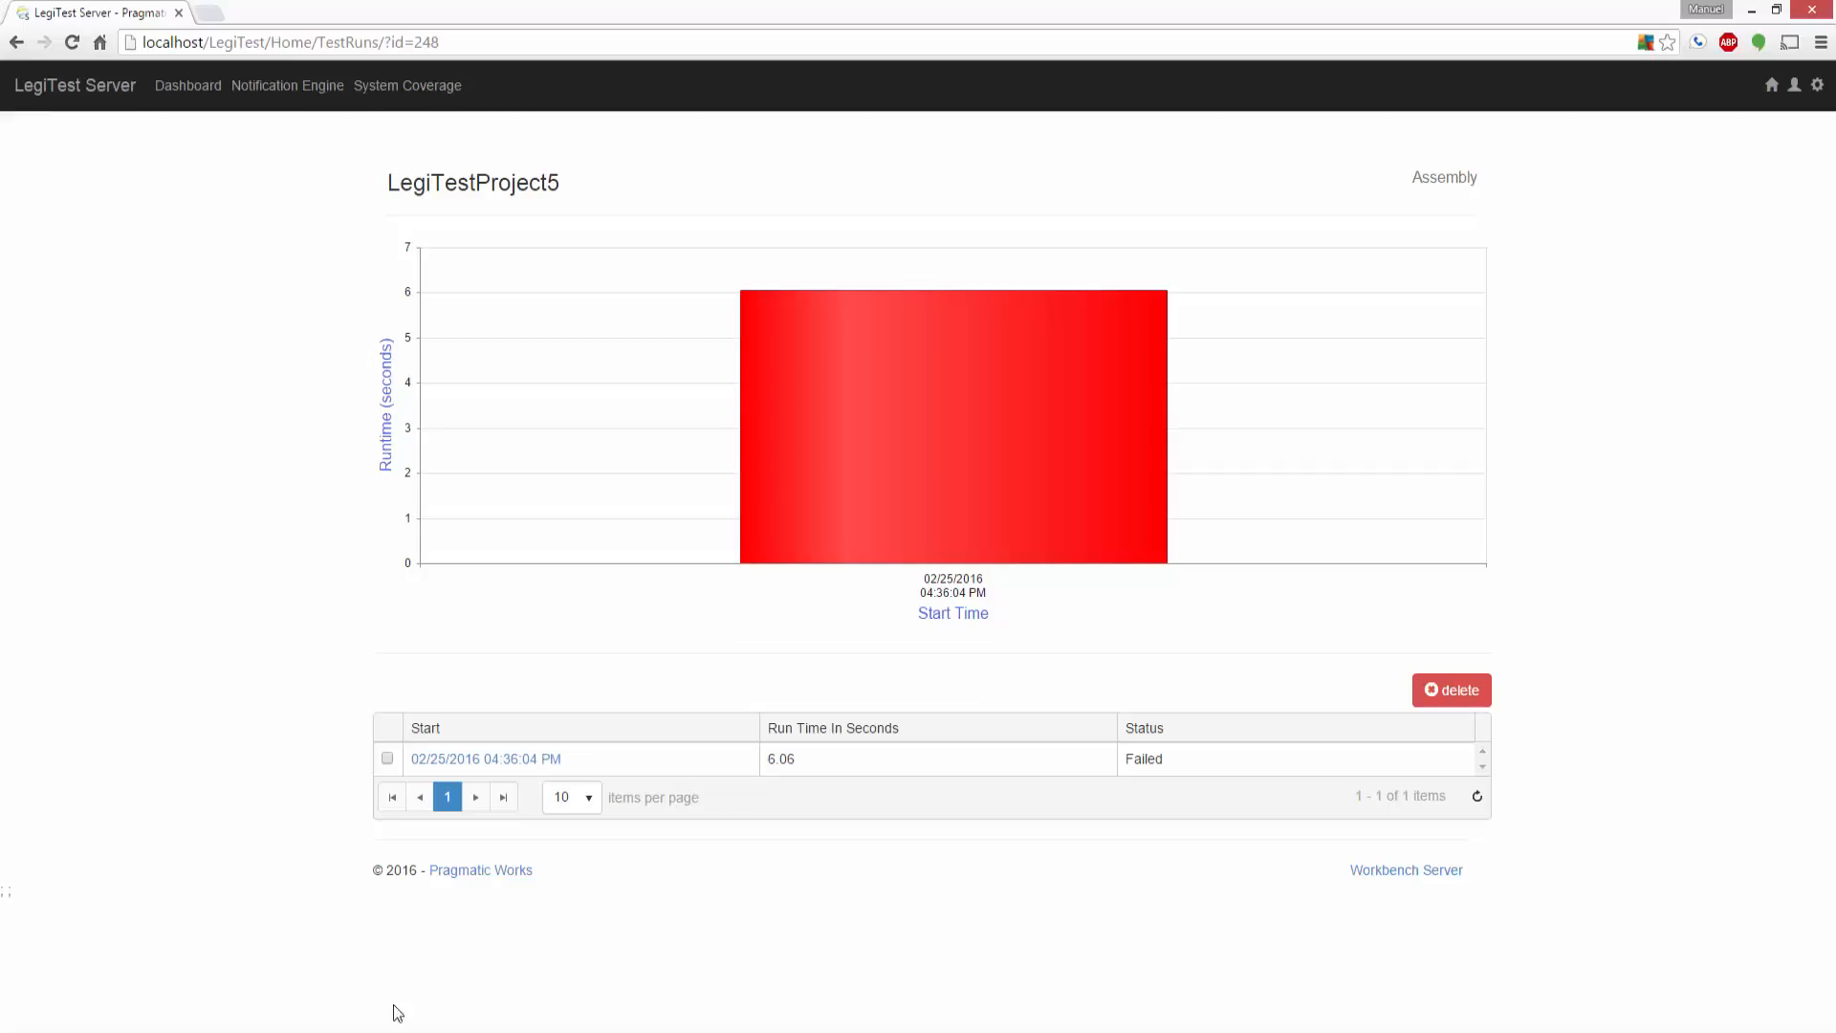
click(191, 86)
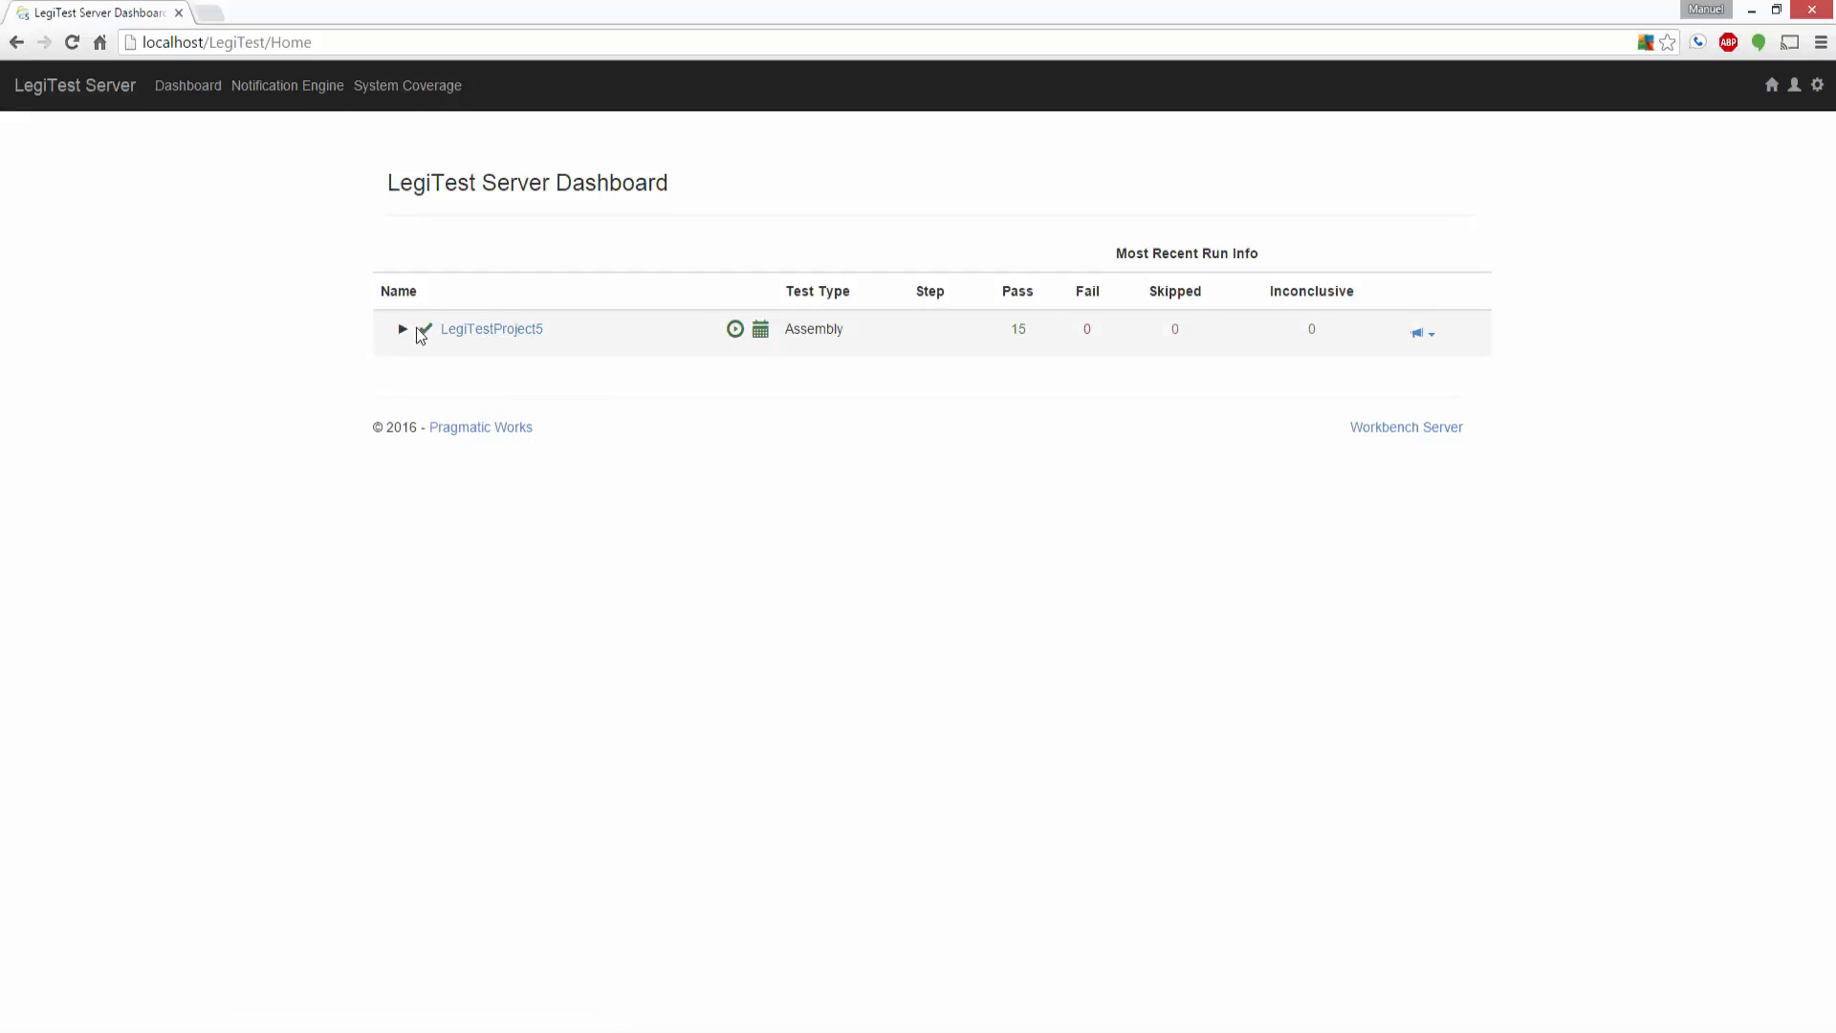
click(463, 331)
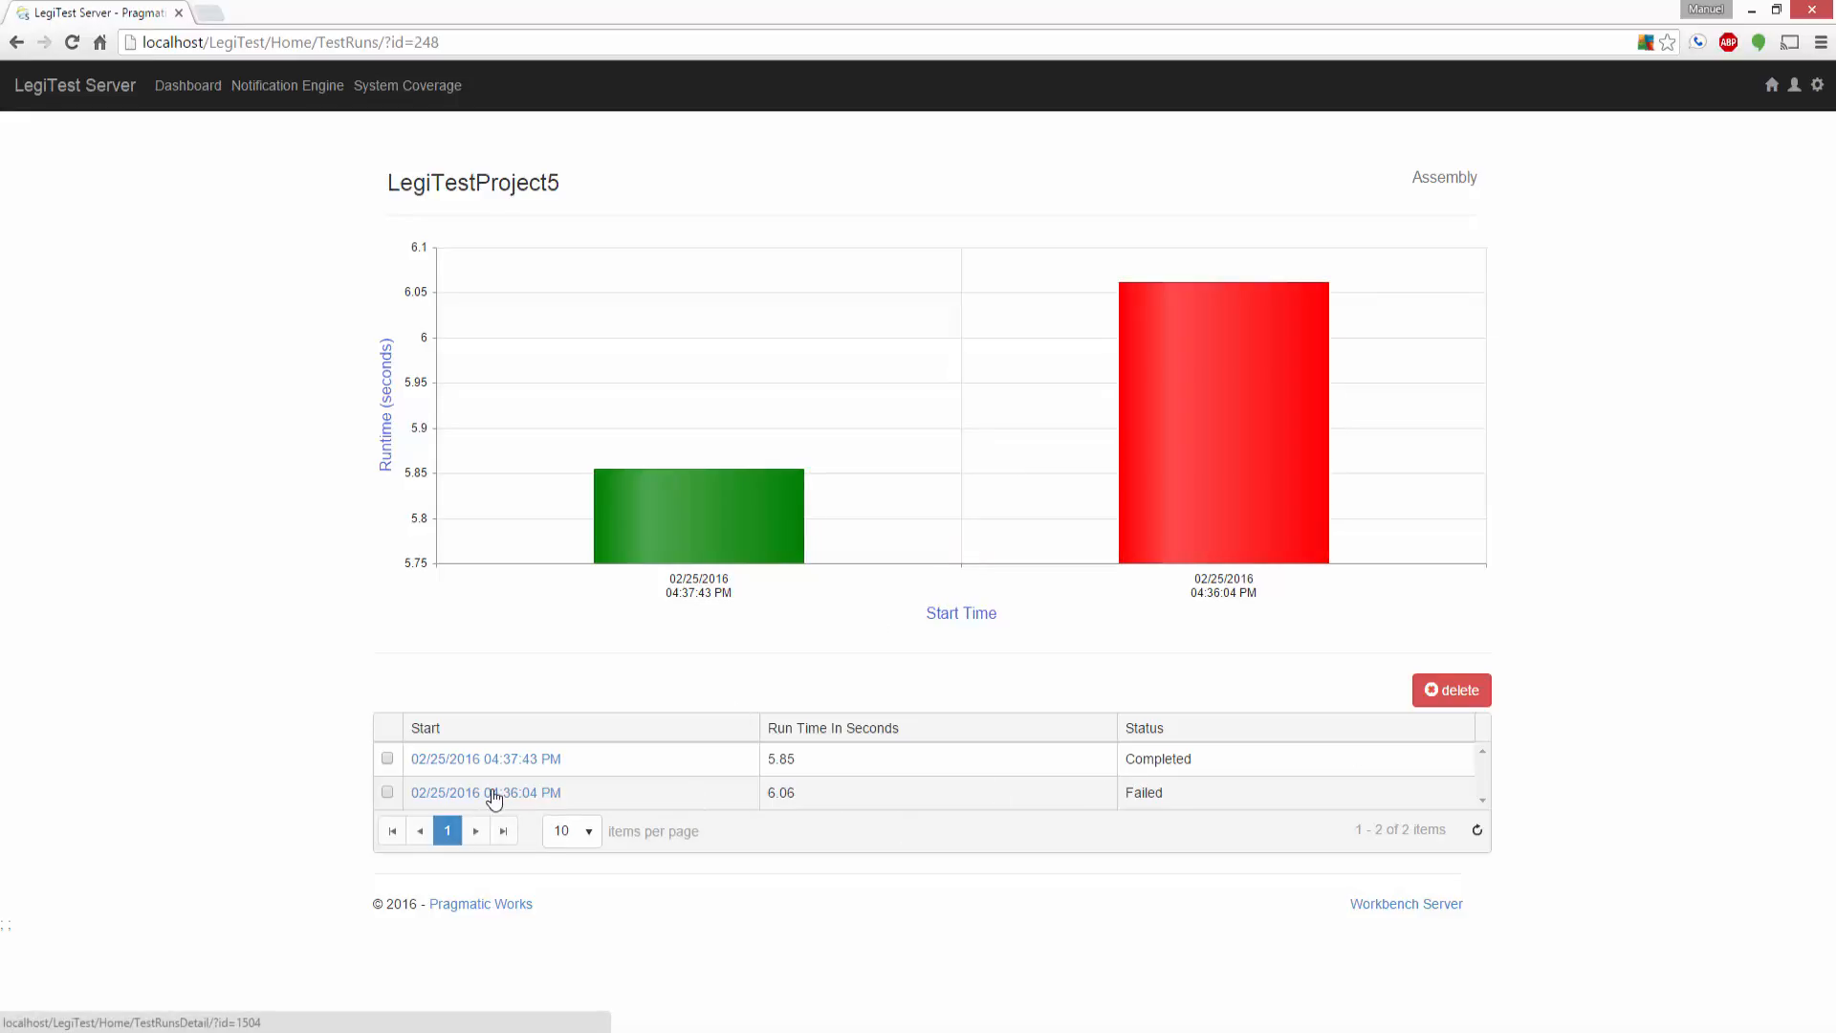
Step: Examine the failed 04:36:04 PM run and the details of SQL Test's Compare Grids assertion, and return to the dashboard
click(493, 794)
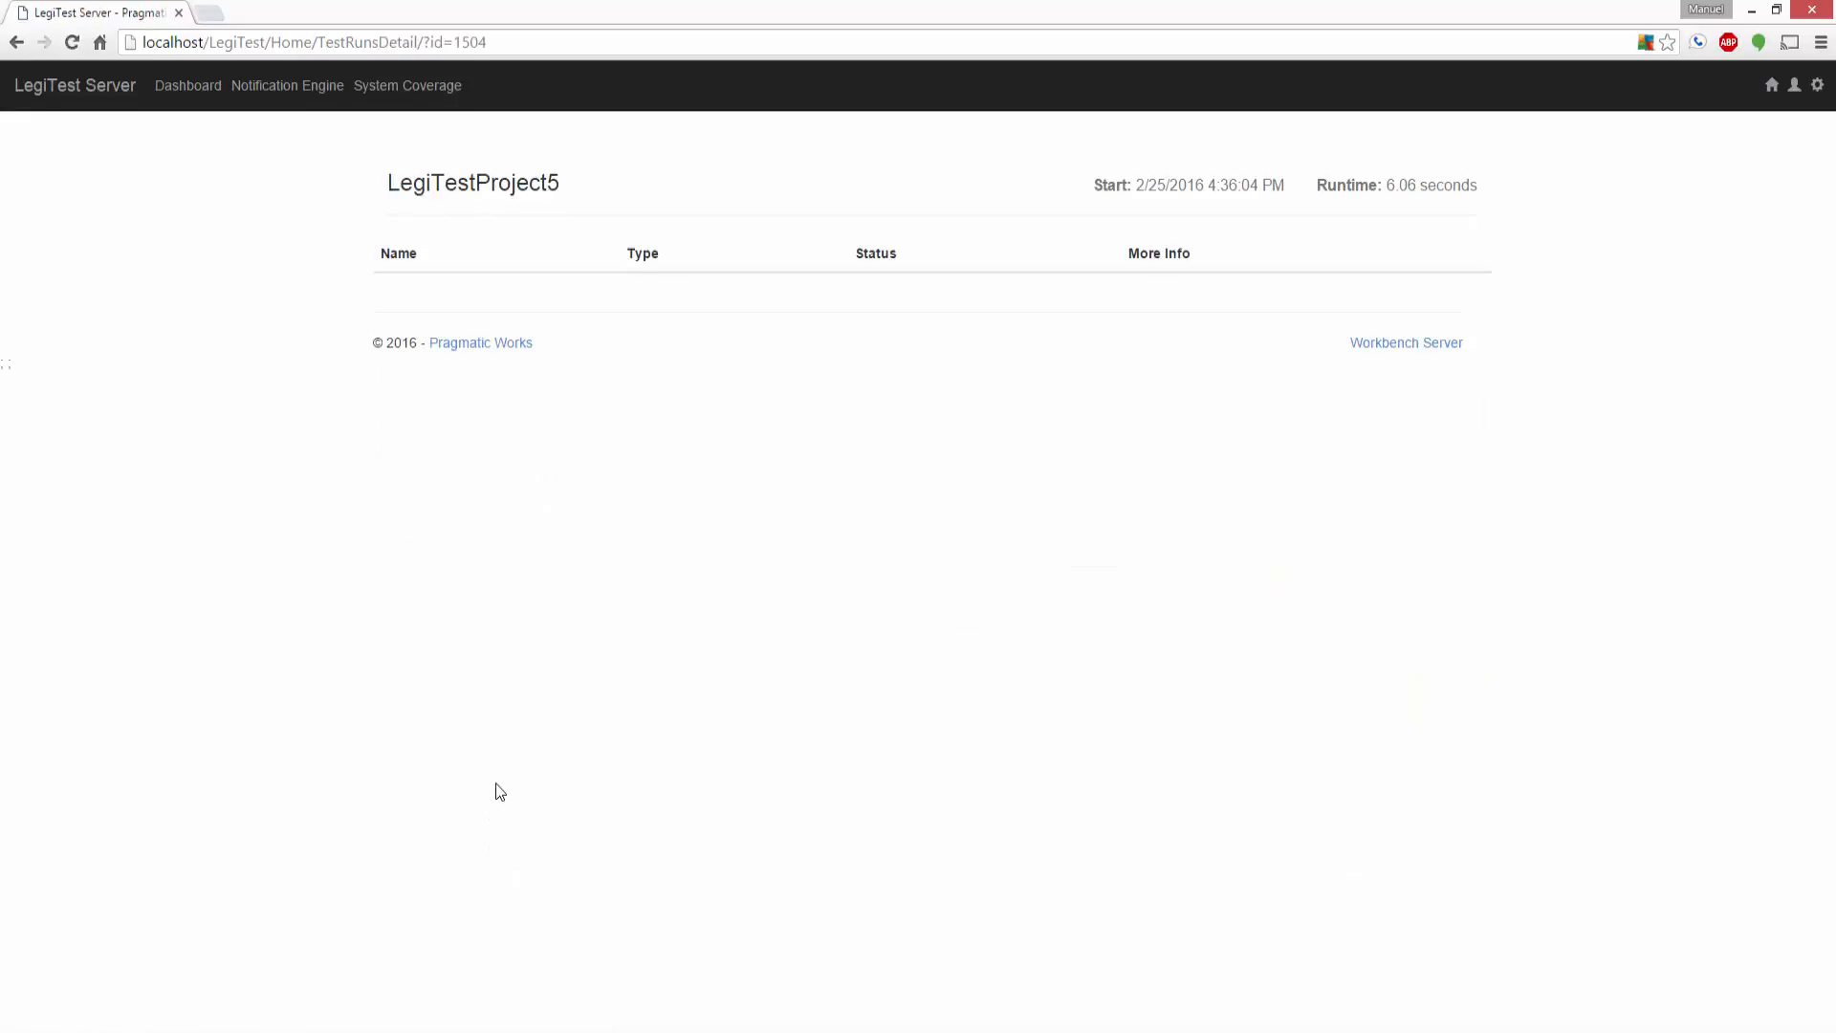
scroll(681, 443, down, 1)
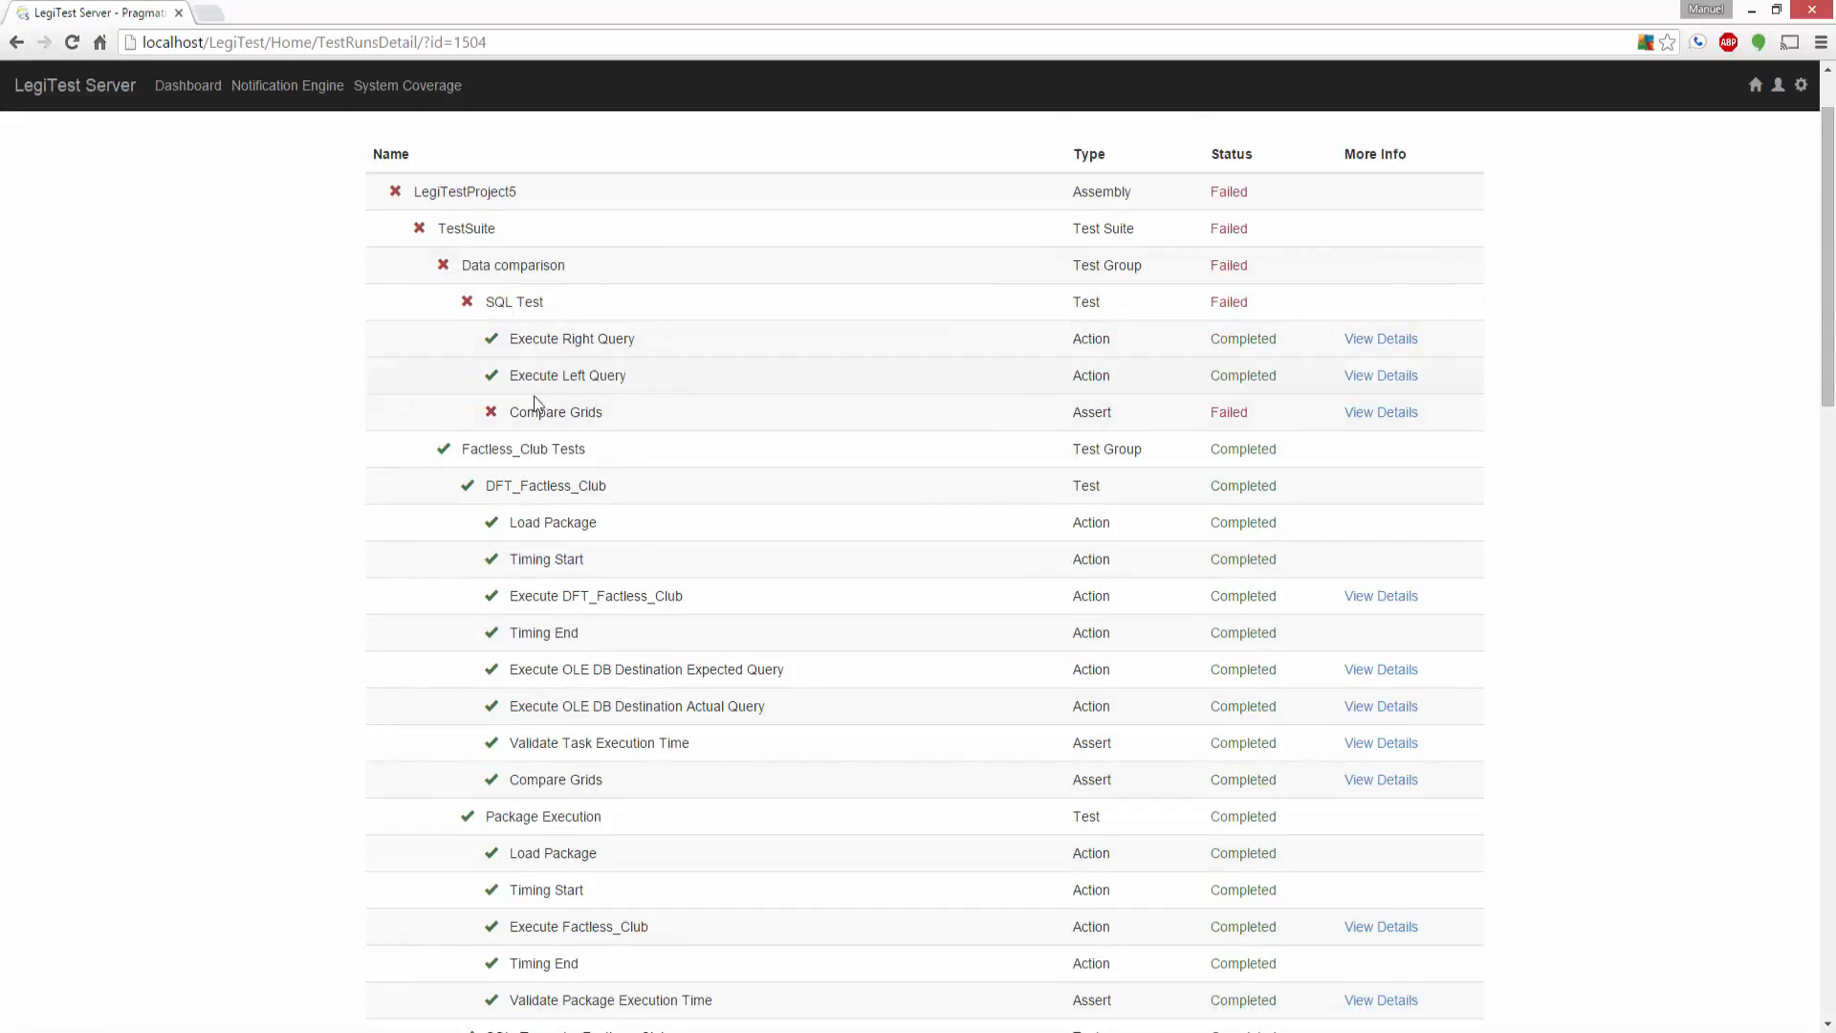
scroll(533, 357, down, 6)
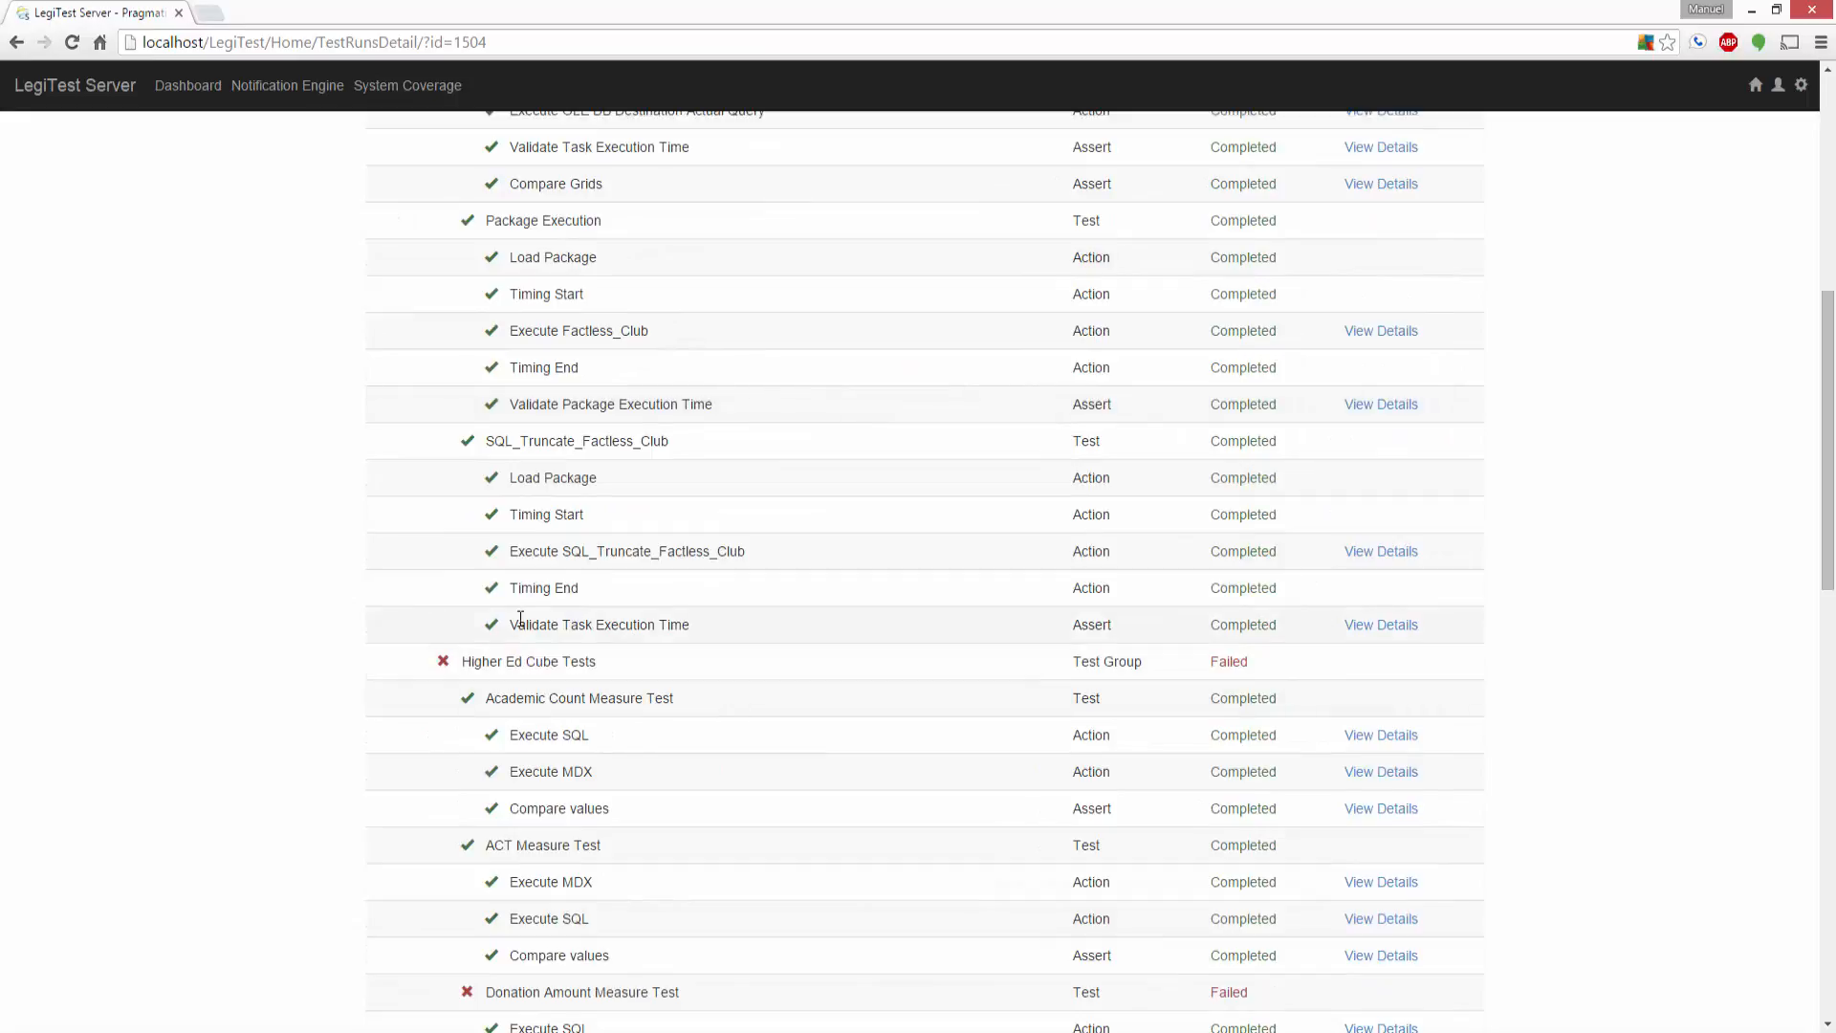
scroll(521, 669, down, 3)
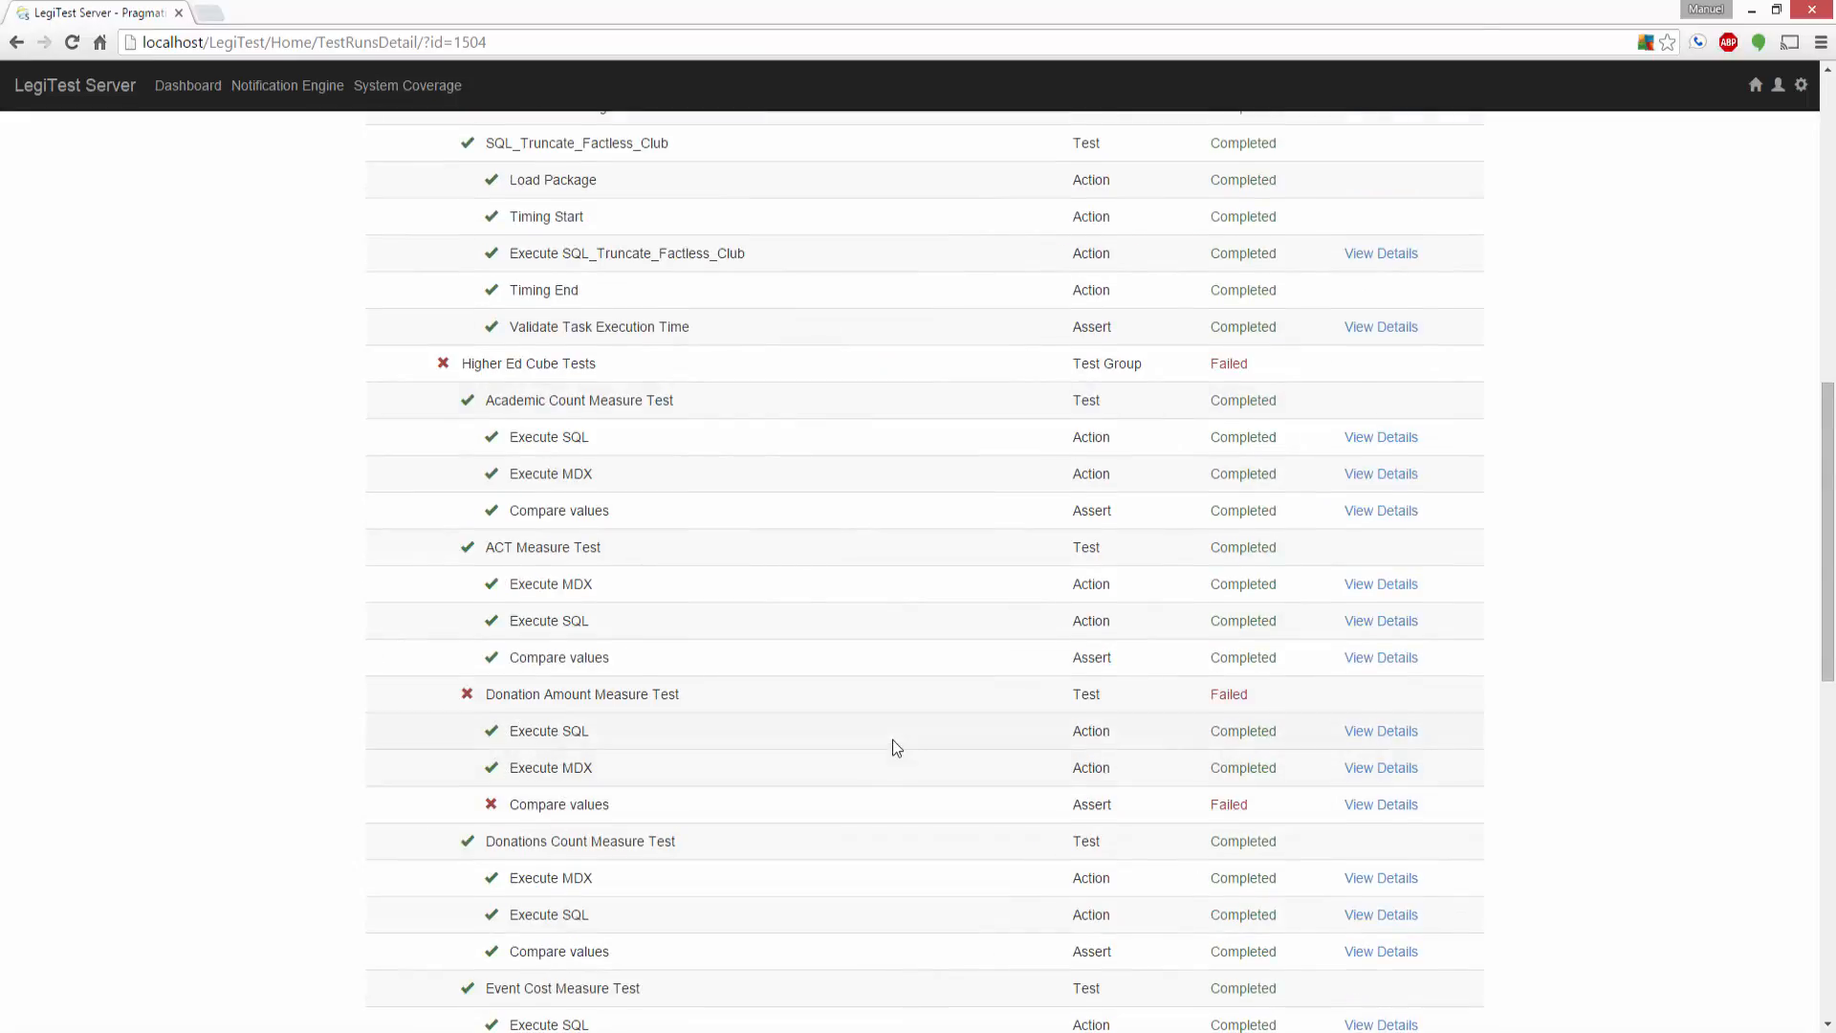
scroll(529, 384, up, 6)
scroll(529, 385, up, 2)
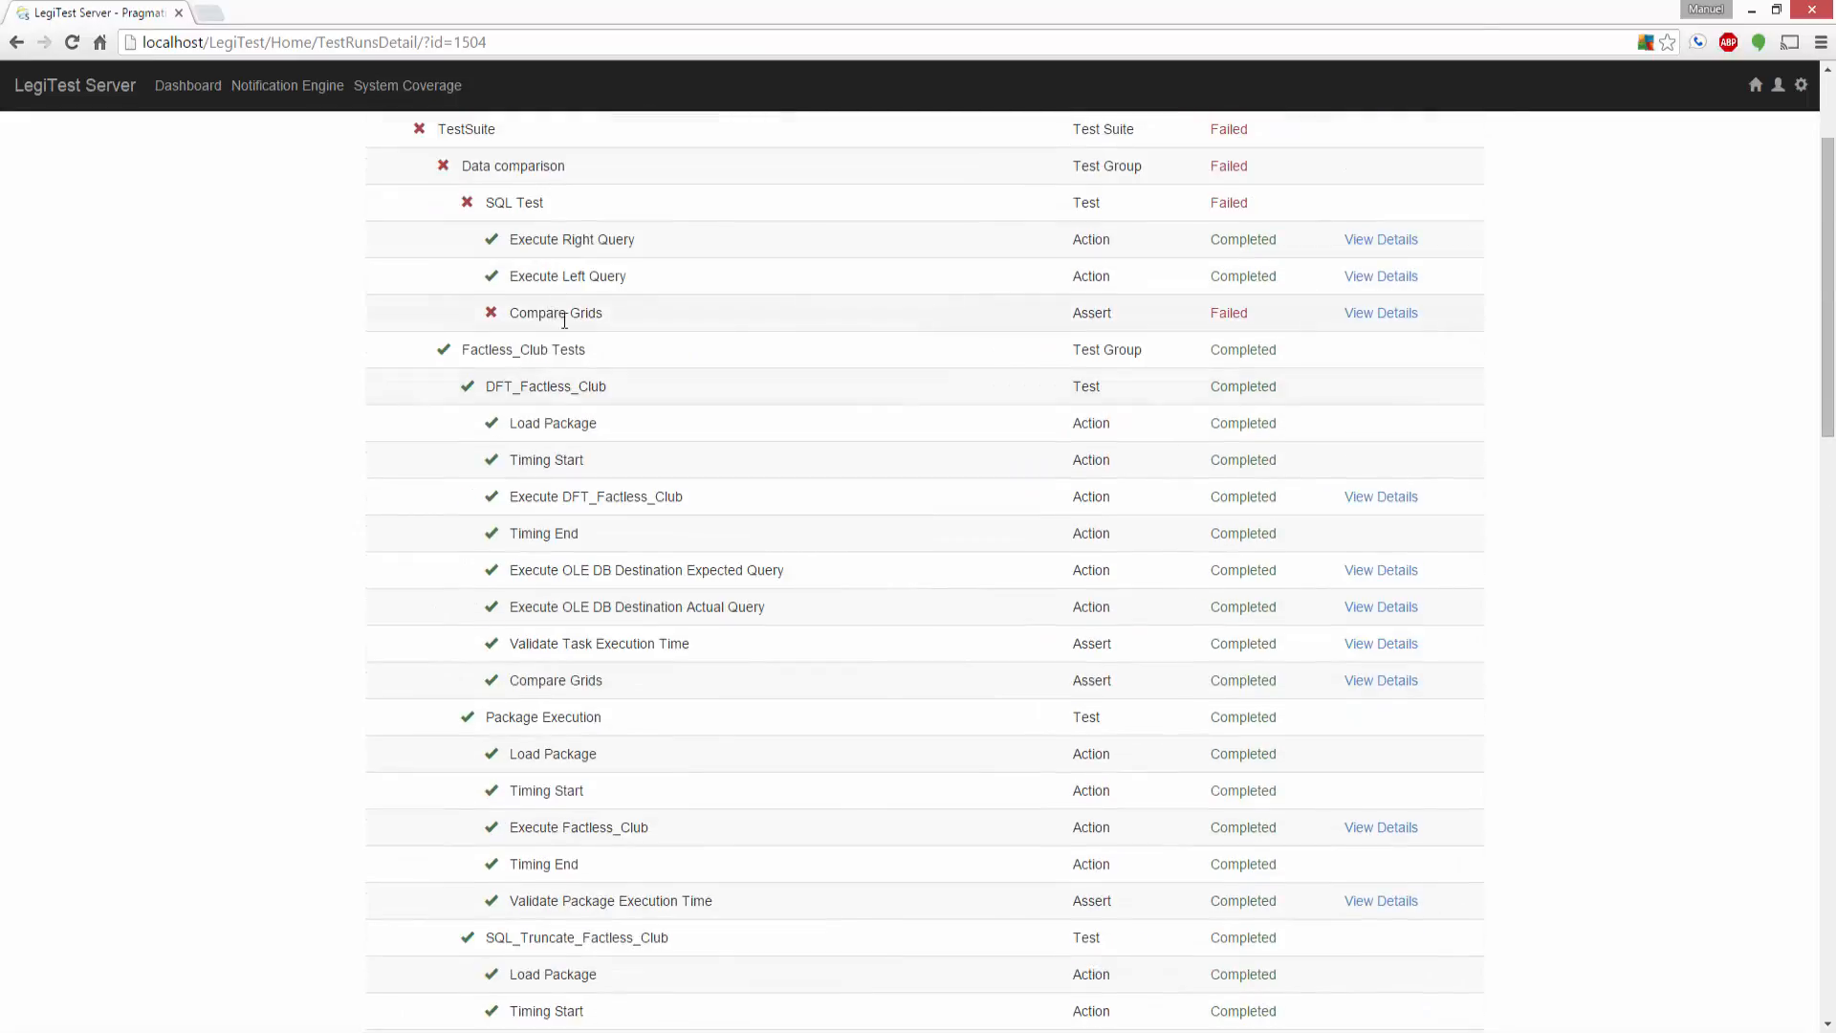
click(1390, 318)
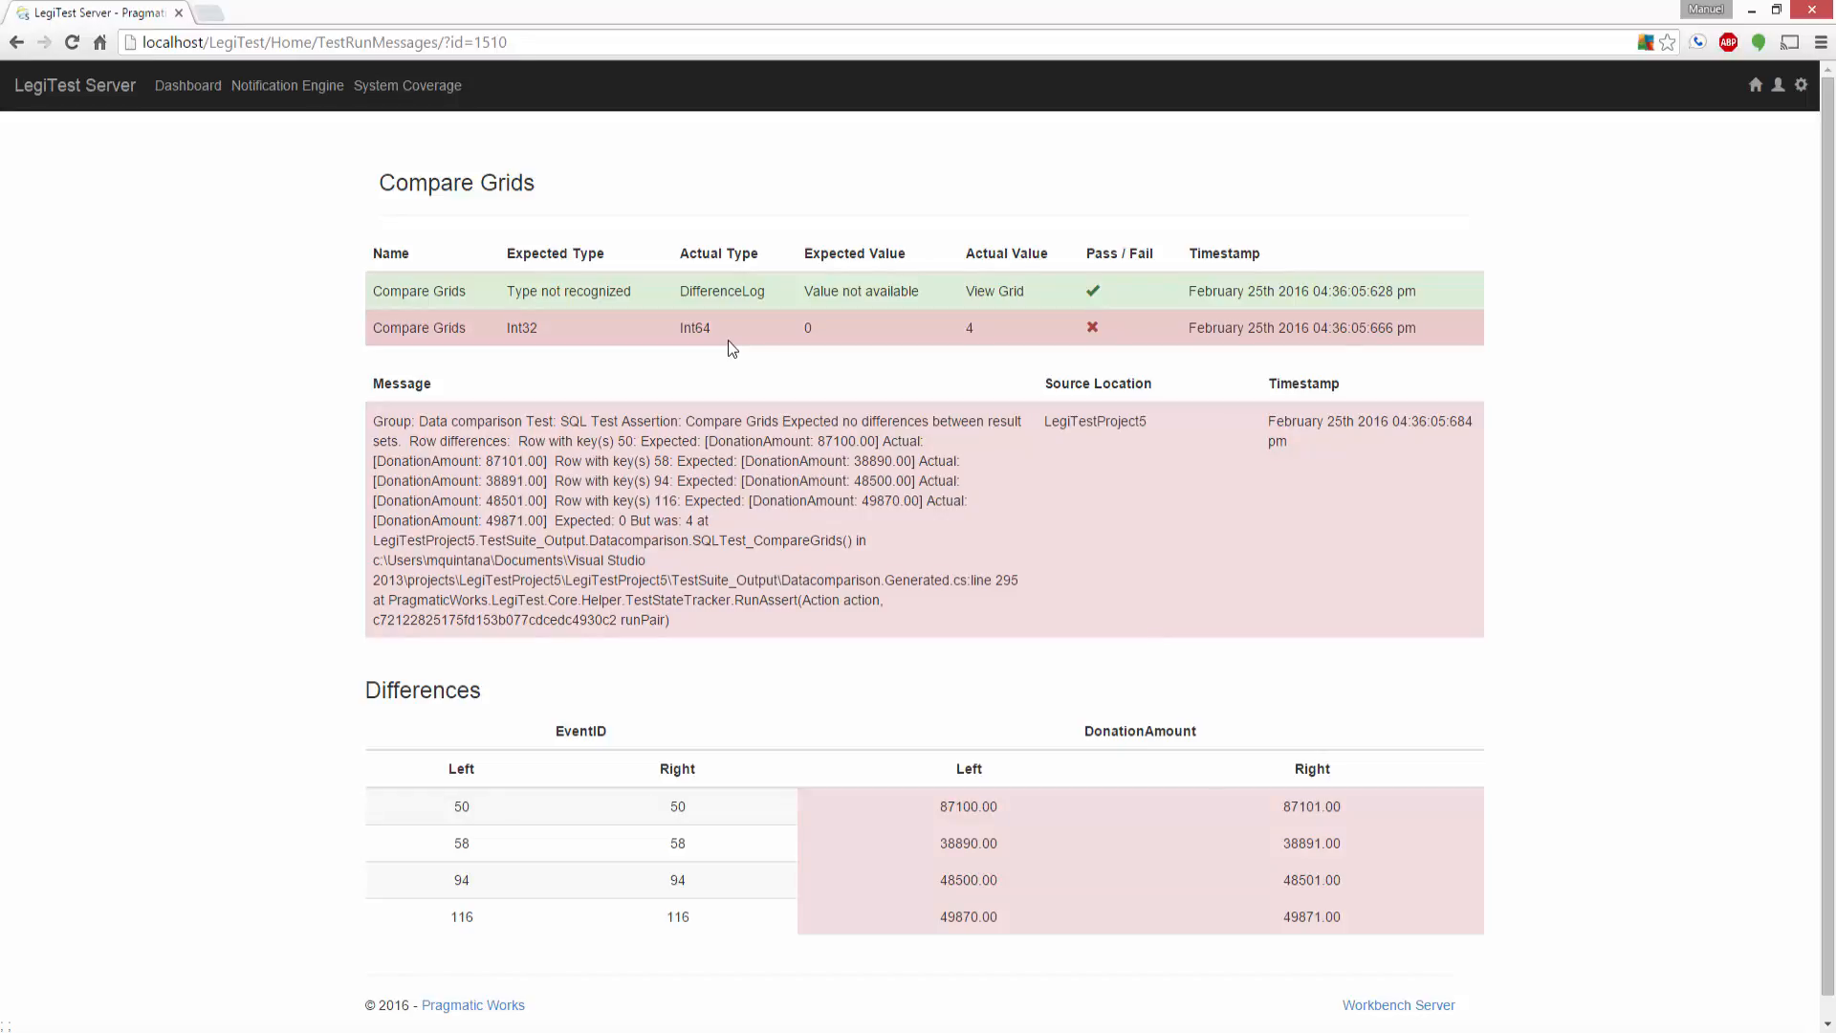
click(200, 95)
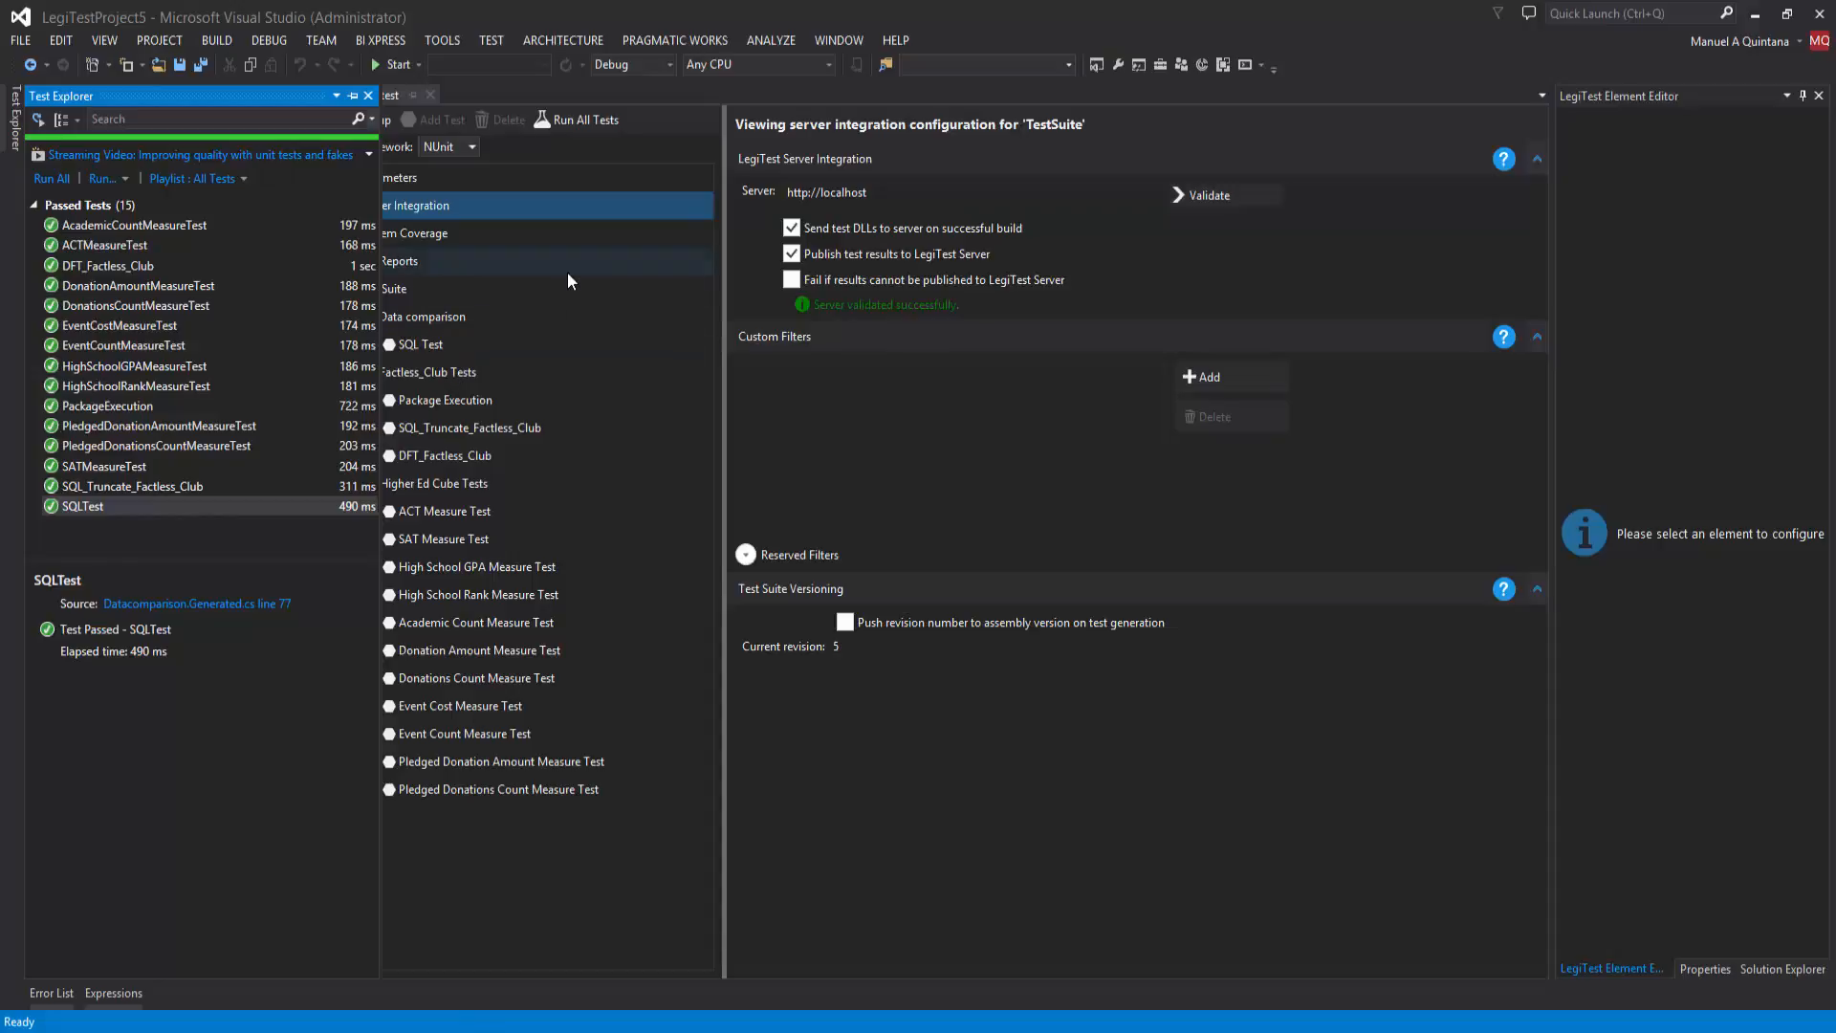
Step: Switch to Visual Studio, collapse the Factless_Club Tests and Higher Ed Cube Tests groups, and open the suite's System Coverage configuration
click(513, 326)
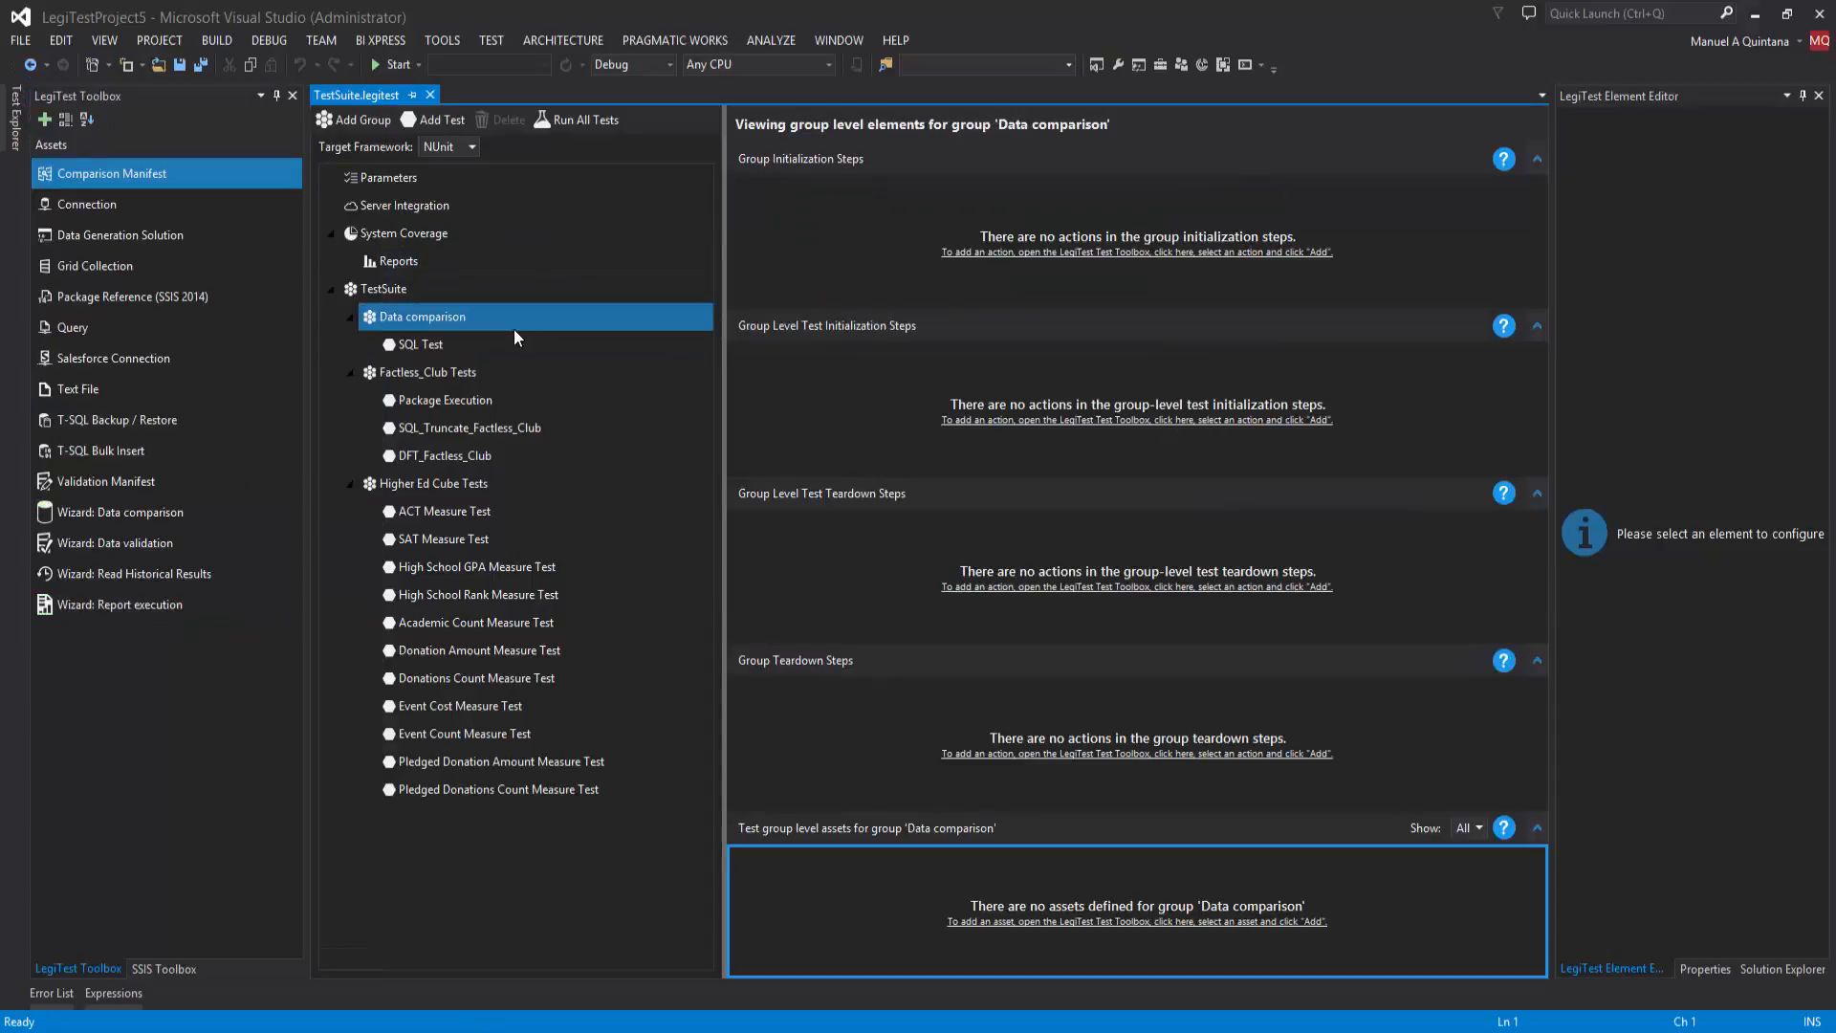
click(350, 377)
click(349, 402)
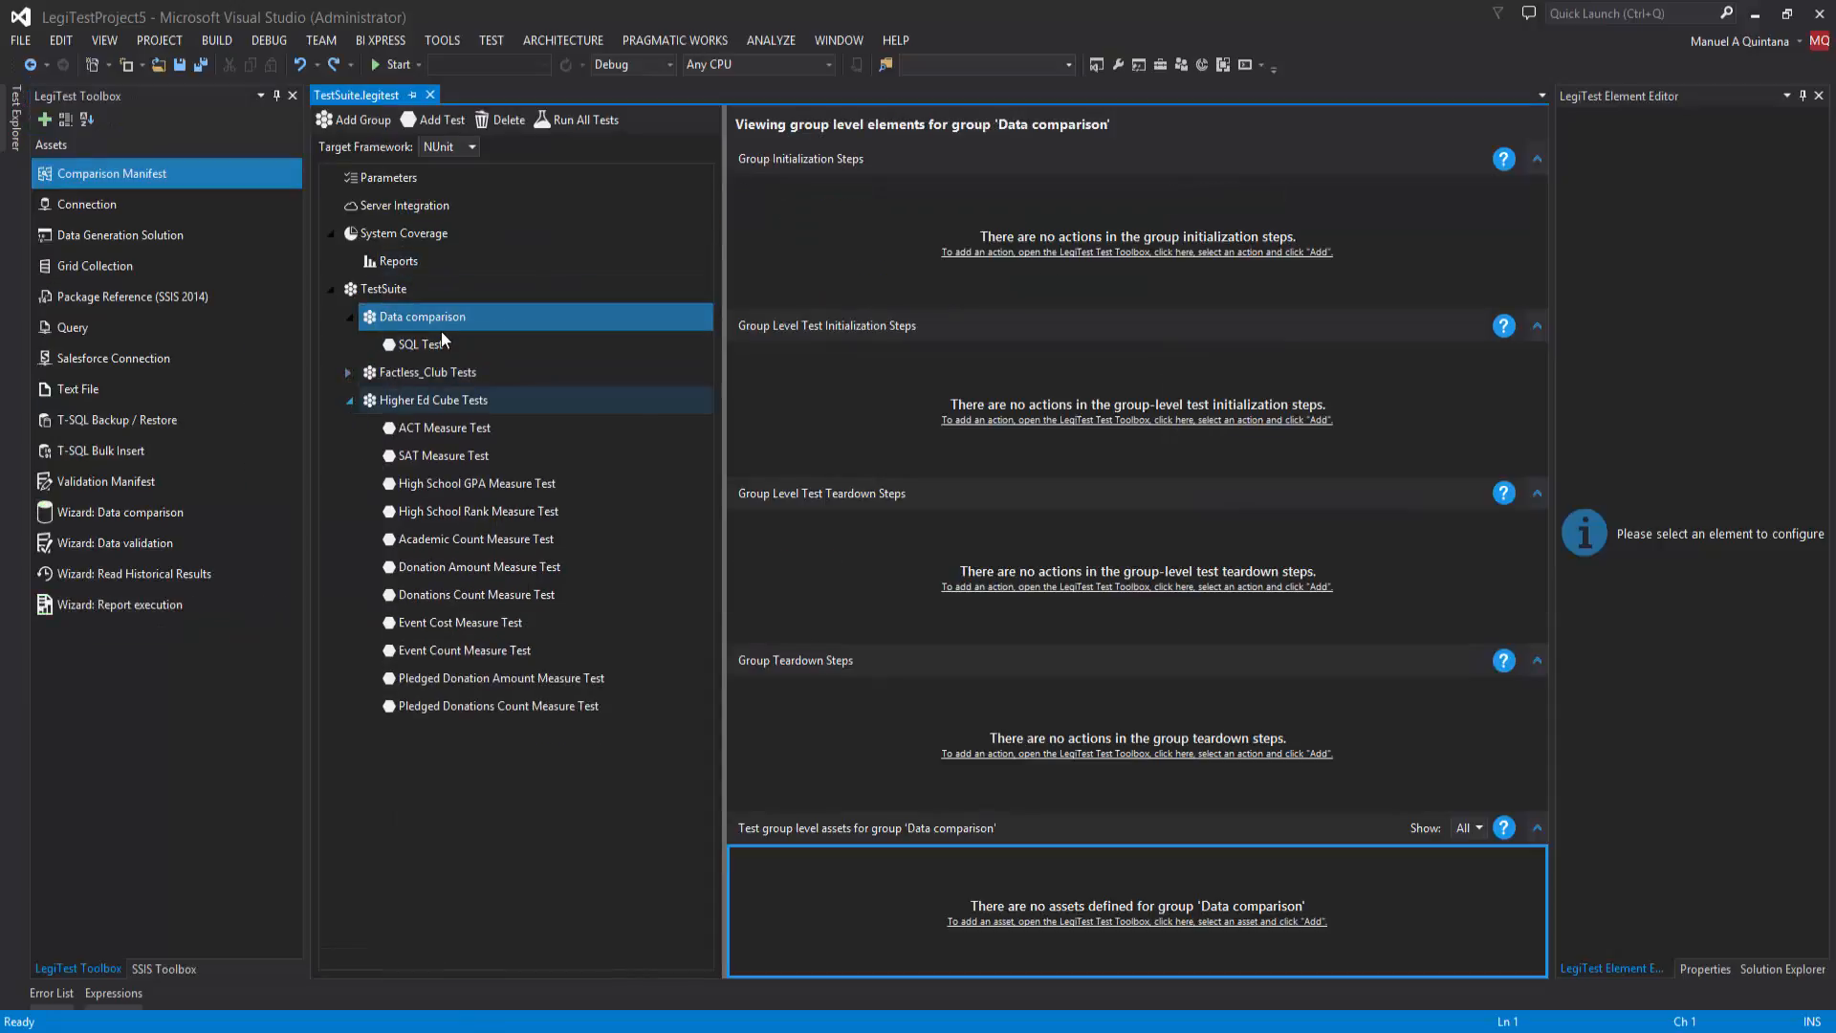
click(441, 339)
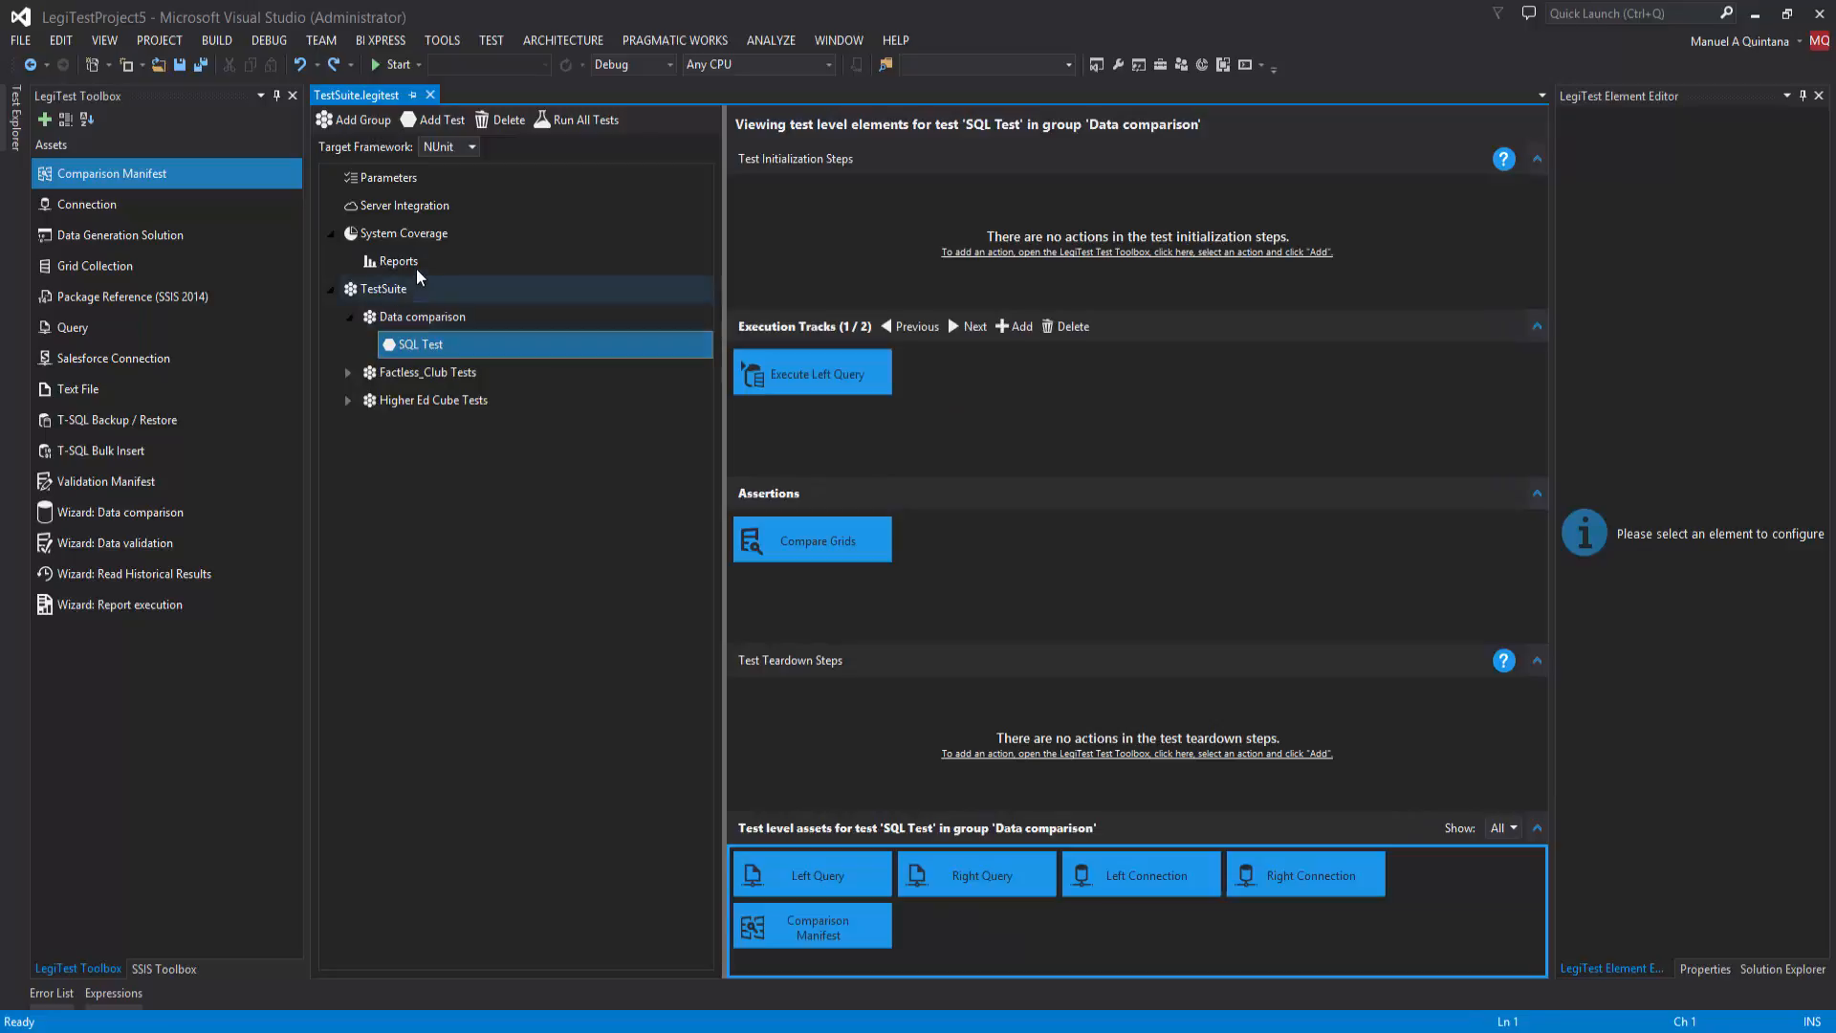
click(425, 243)
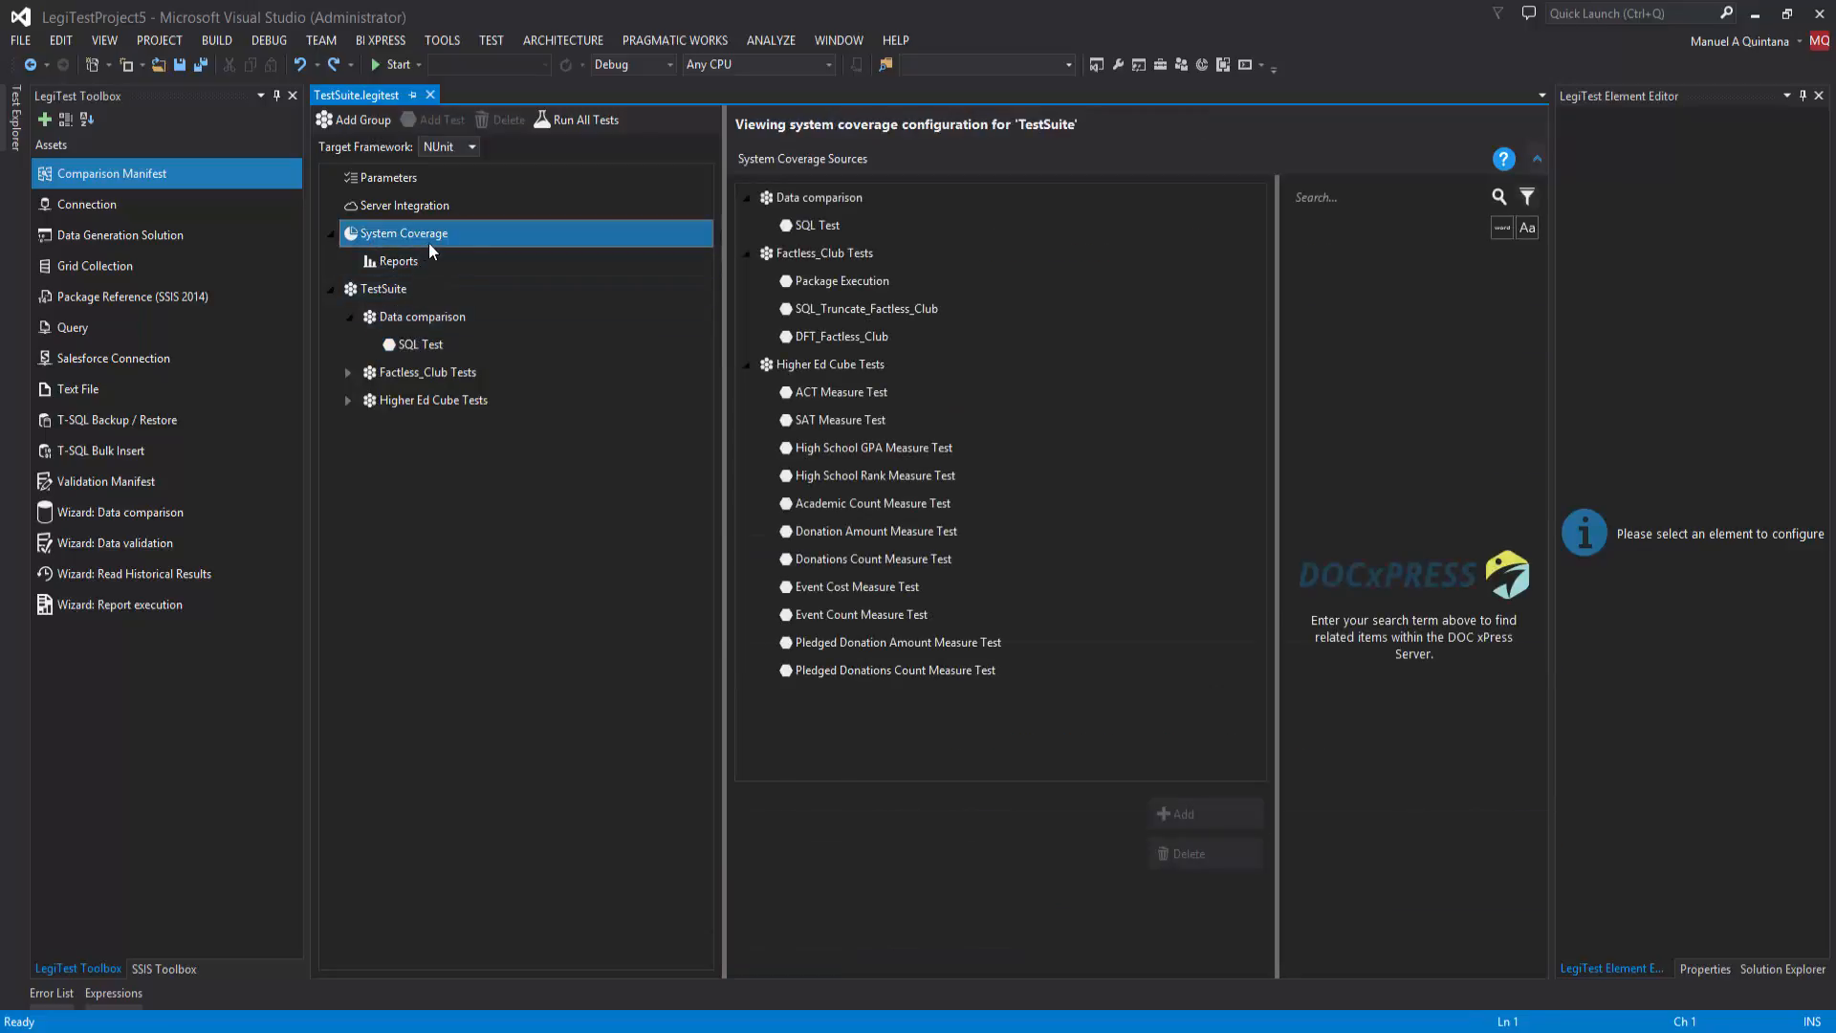
Step: Search for dbo.donation and add the HigherEd dbo.Donation table as a system coverage source for SQL Test
click(788, 233)
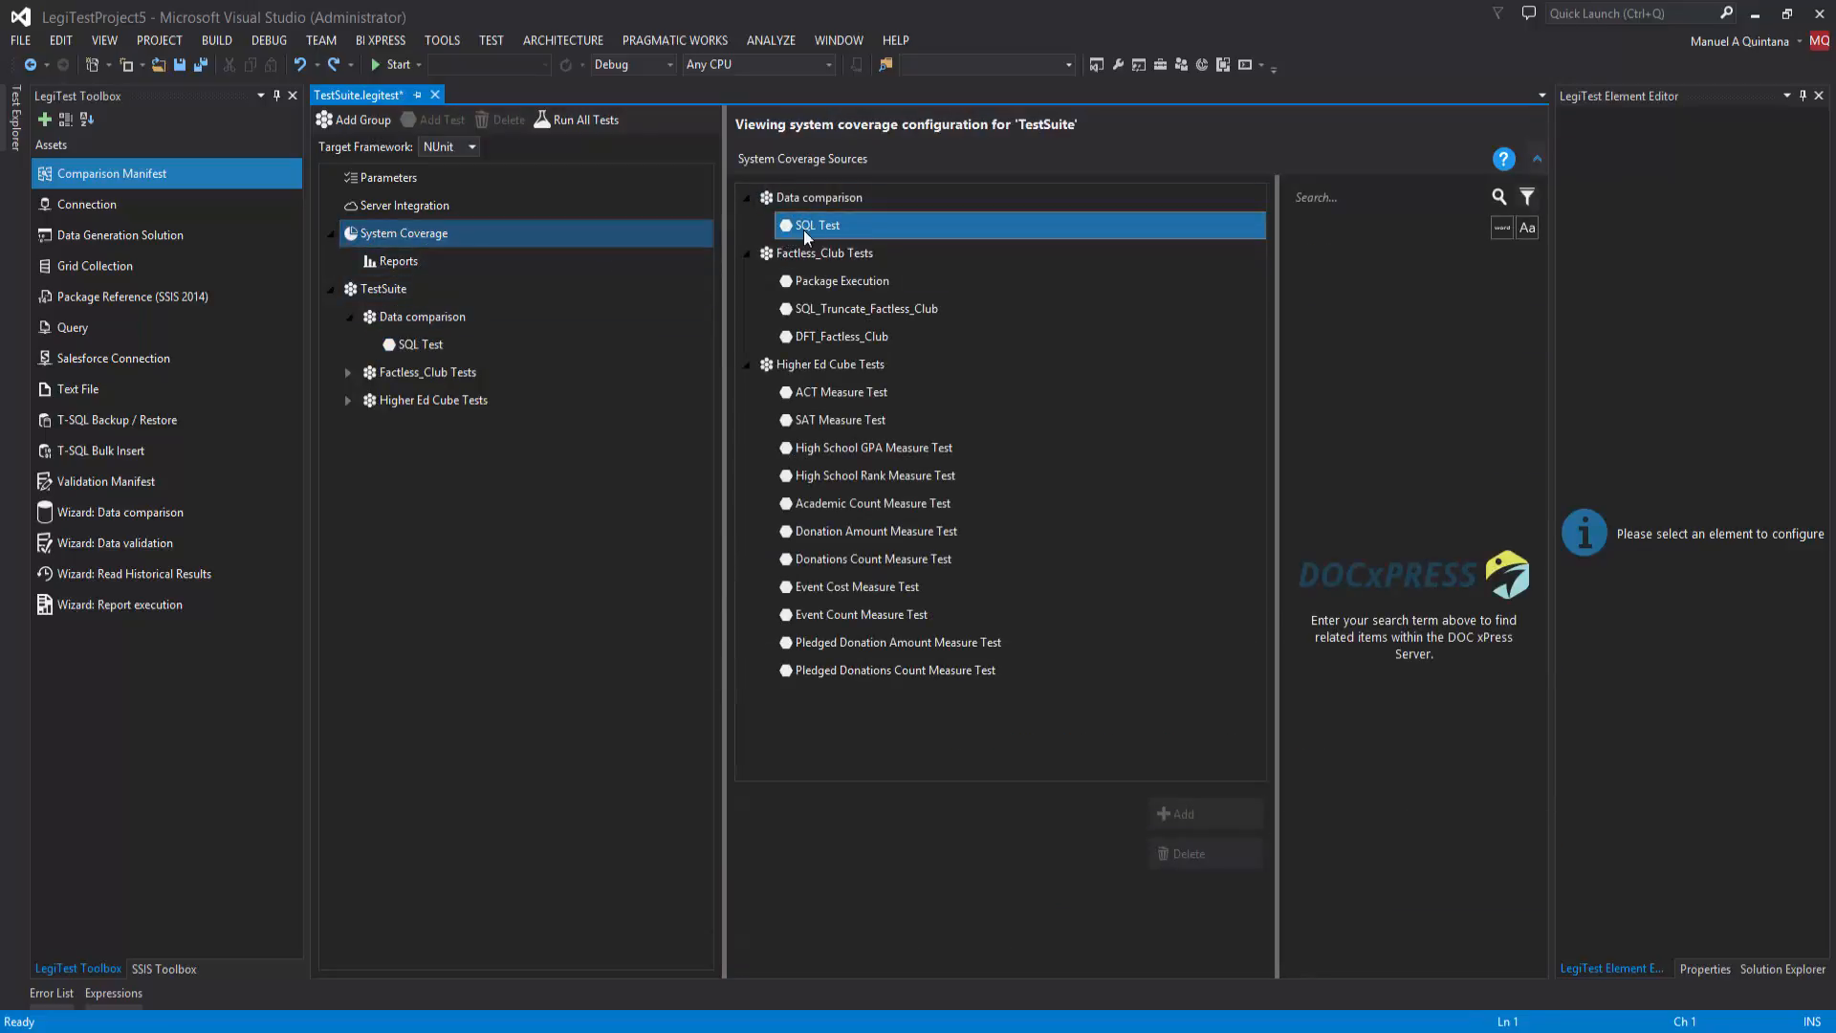
click(1306, 194)
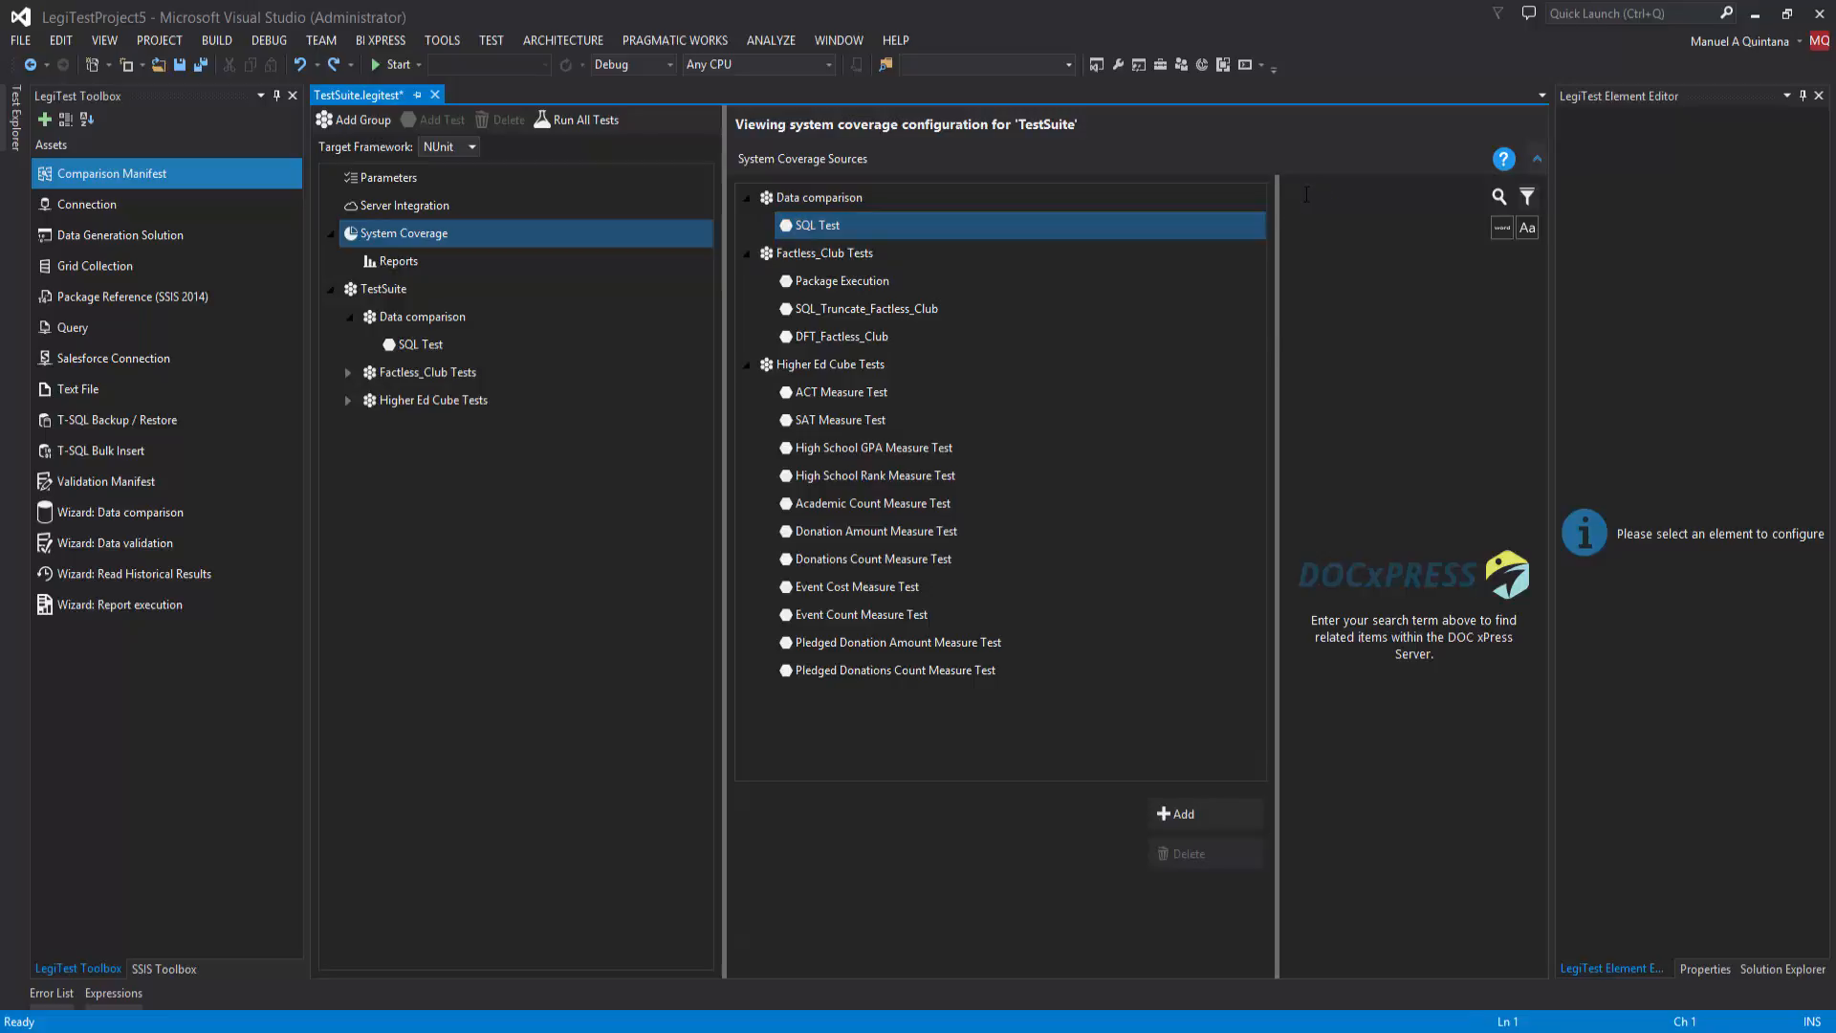
text(dbo.don)
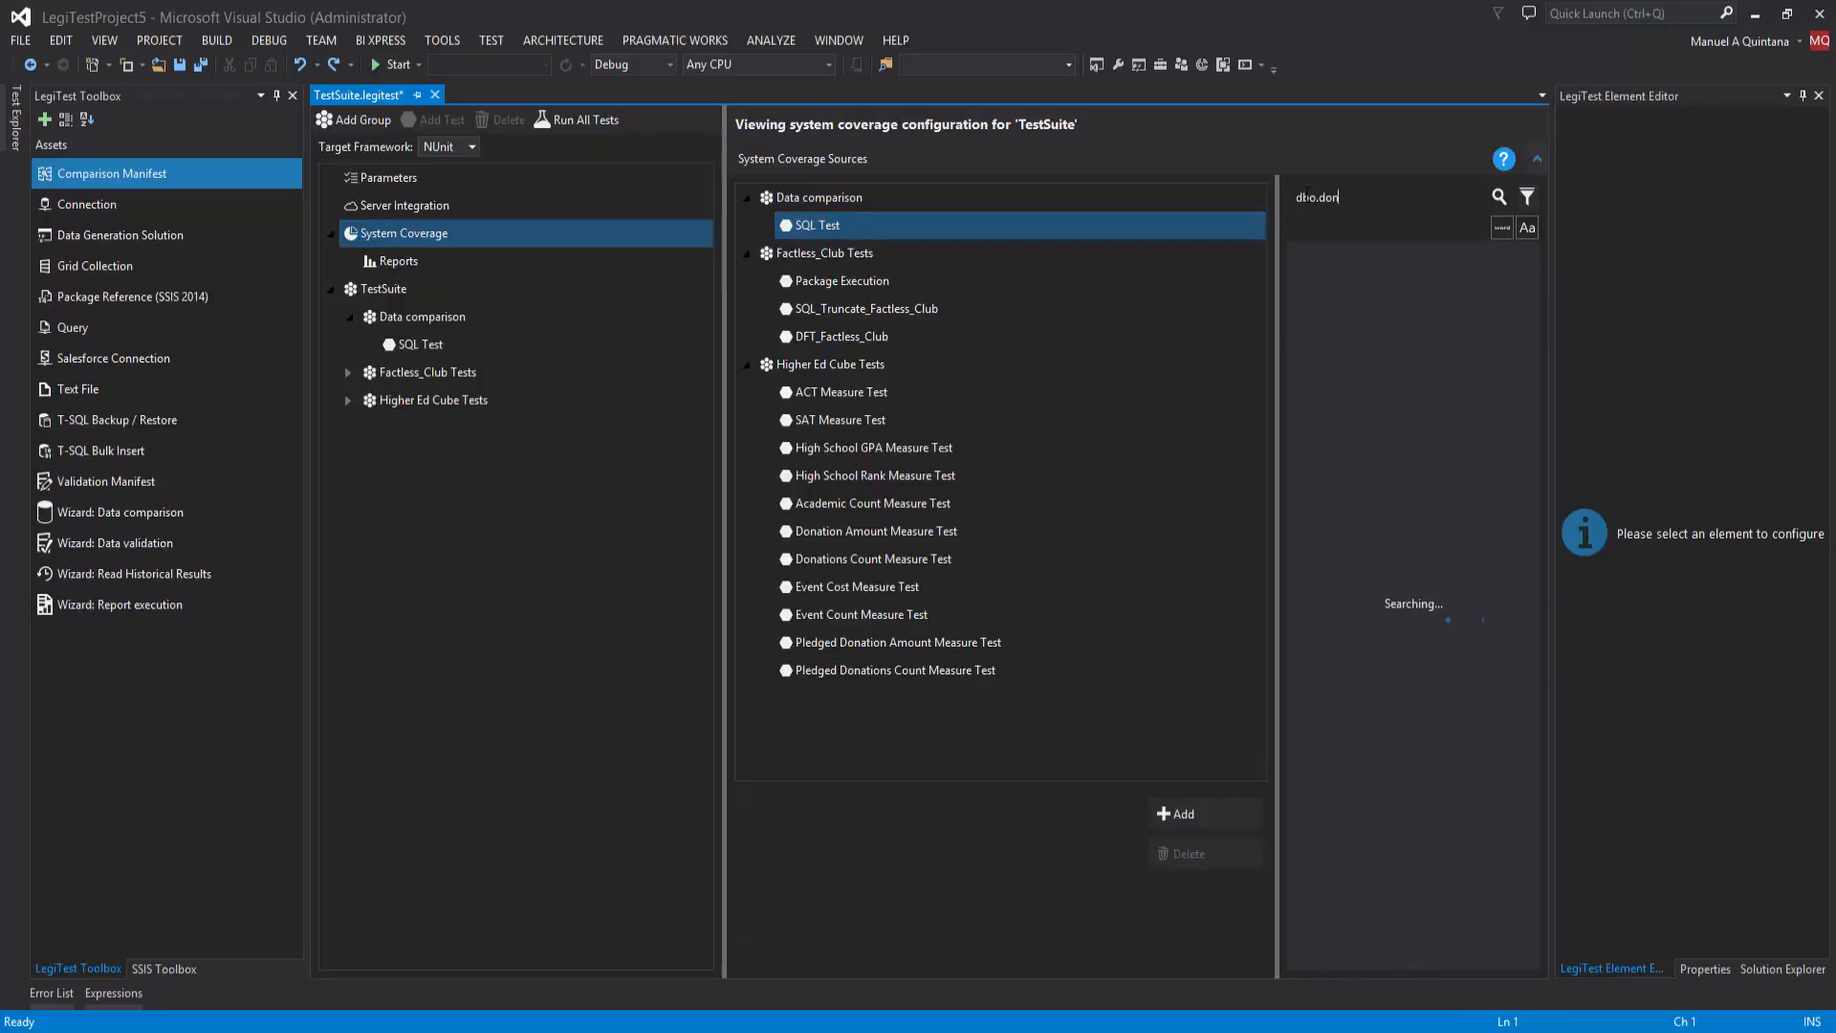
text(ation)
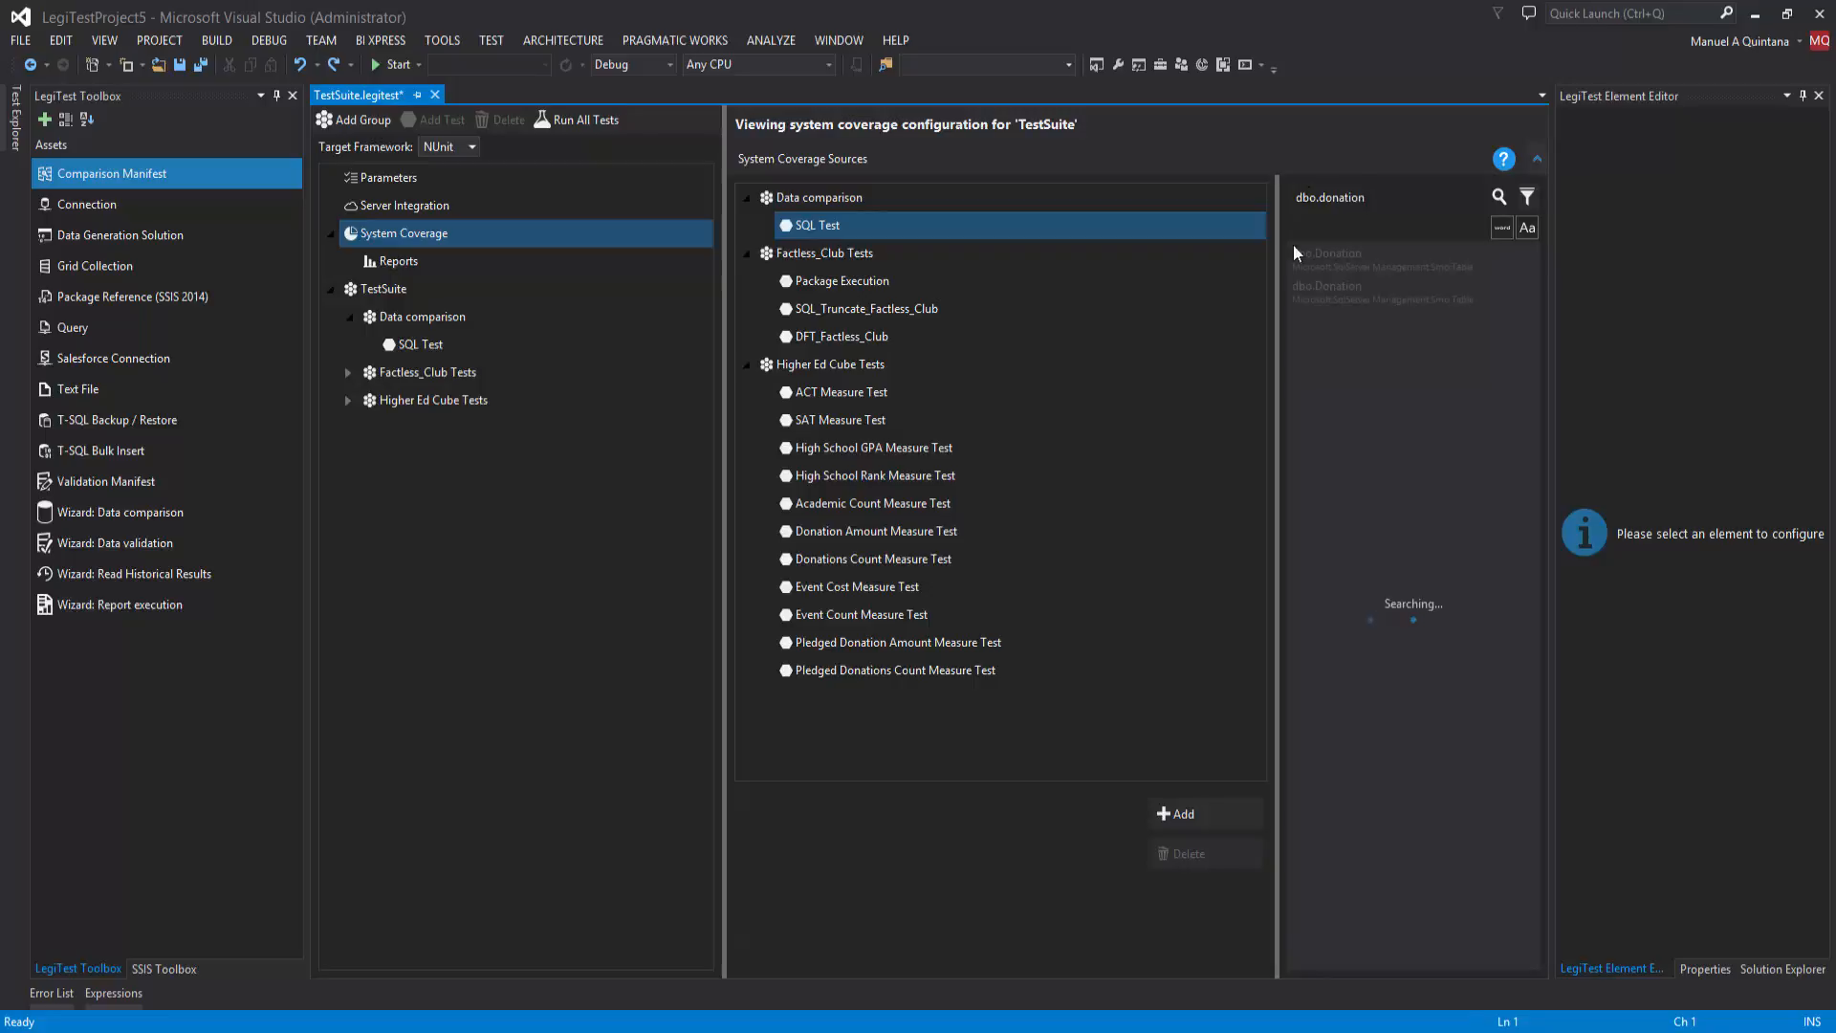
click(1300, 256)
click(1178, 814)
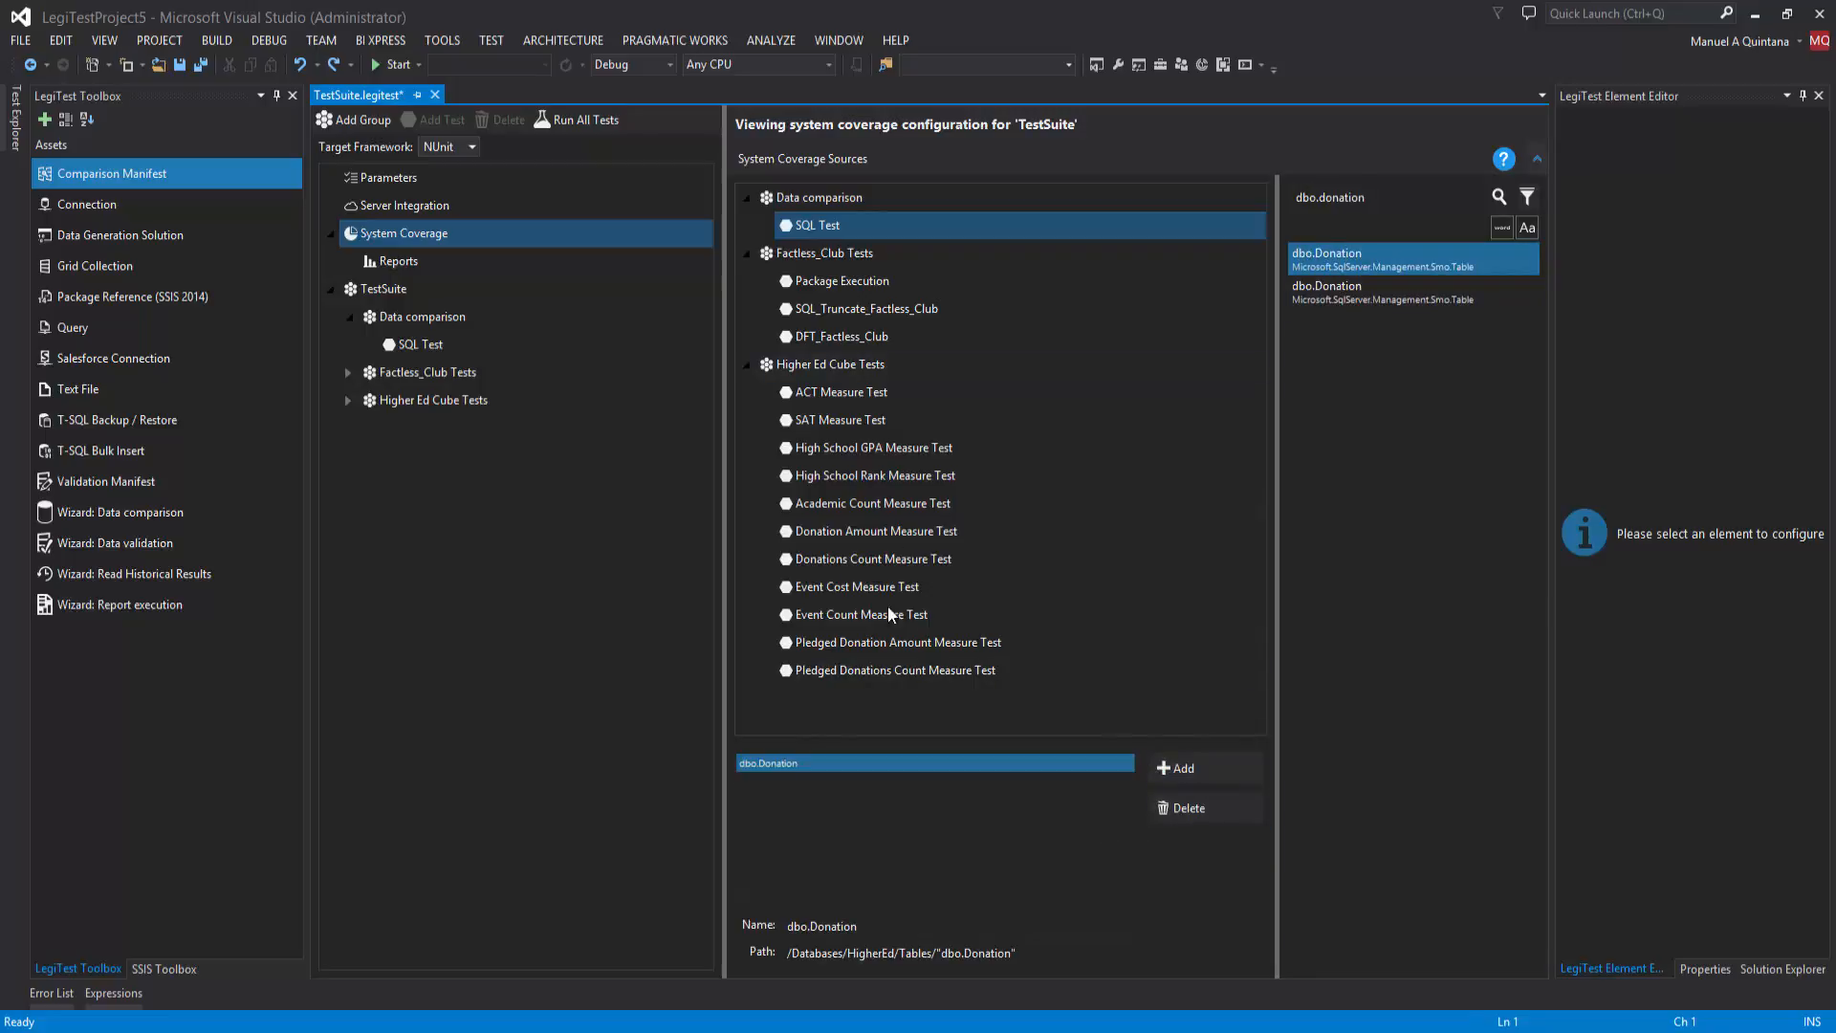
Step: Search for dbo.fact_d and add the dbo.Fact_Donations table as a second system coverage source for SQL Test
drag(1366, 198, 1323, 200)
text(fact_d)
key(Return)
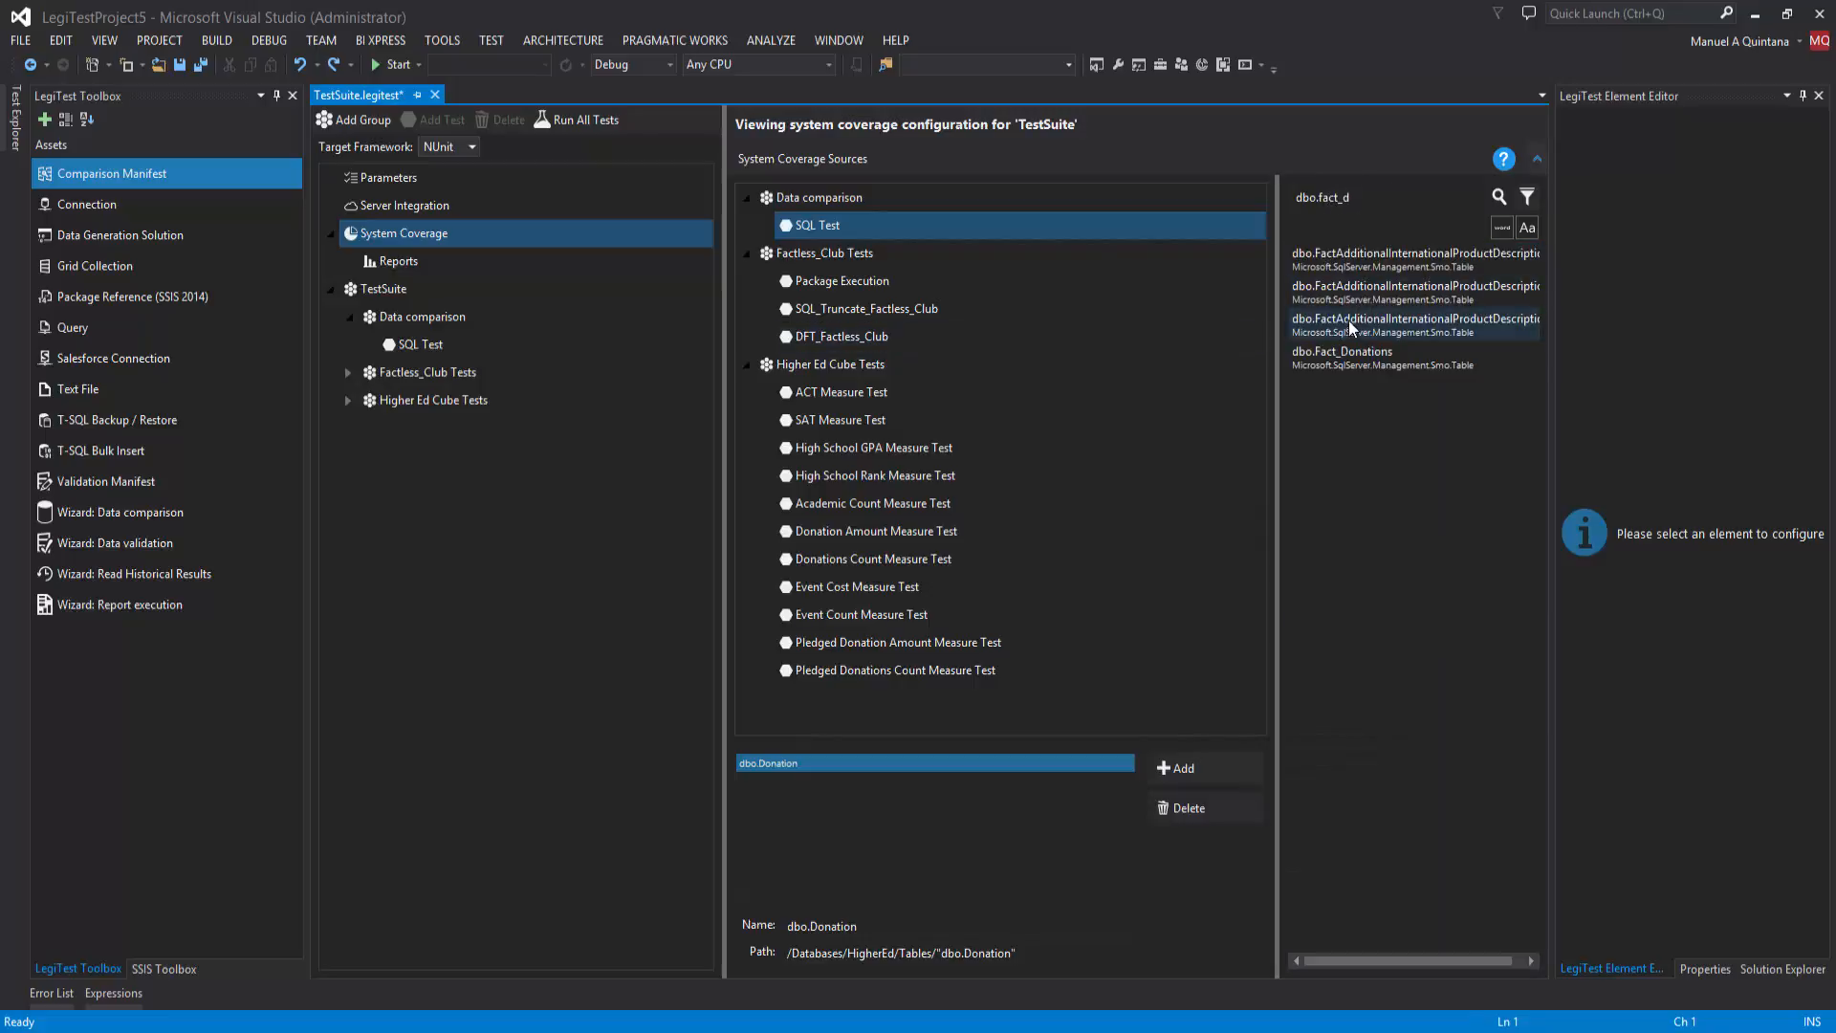
click(1384, 355)
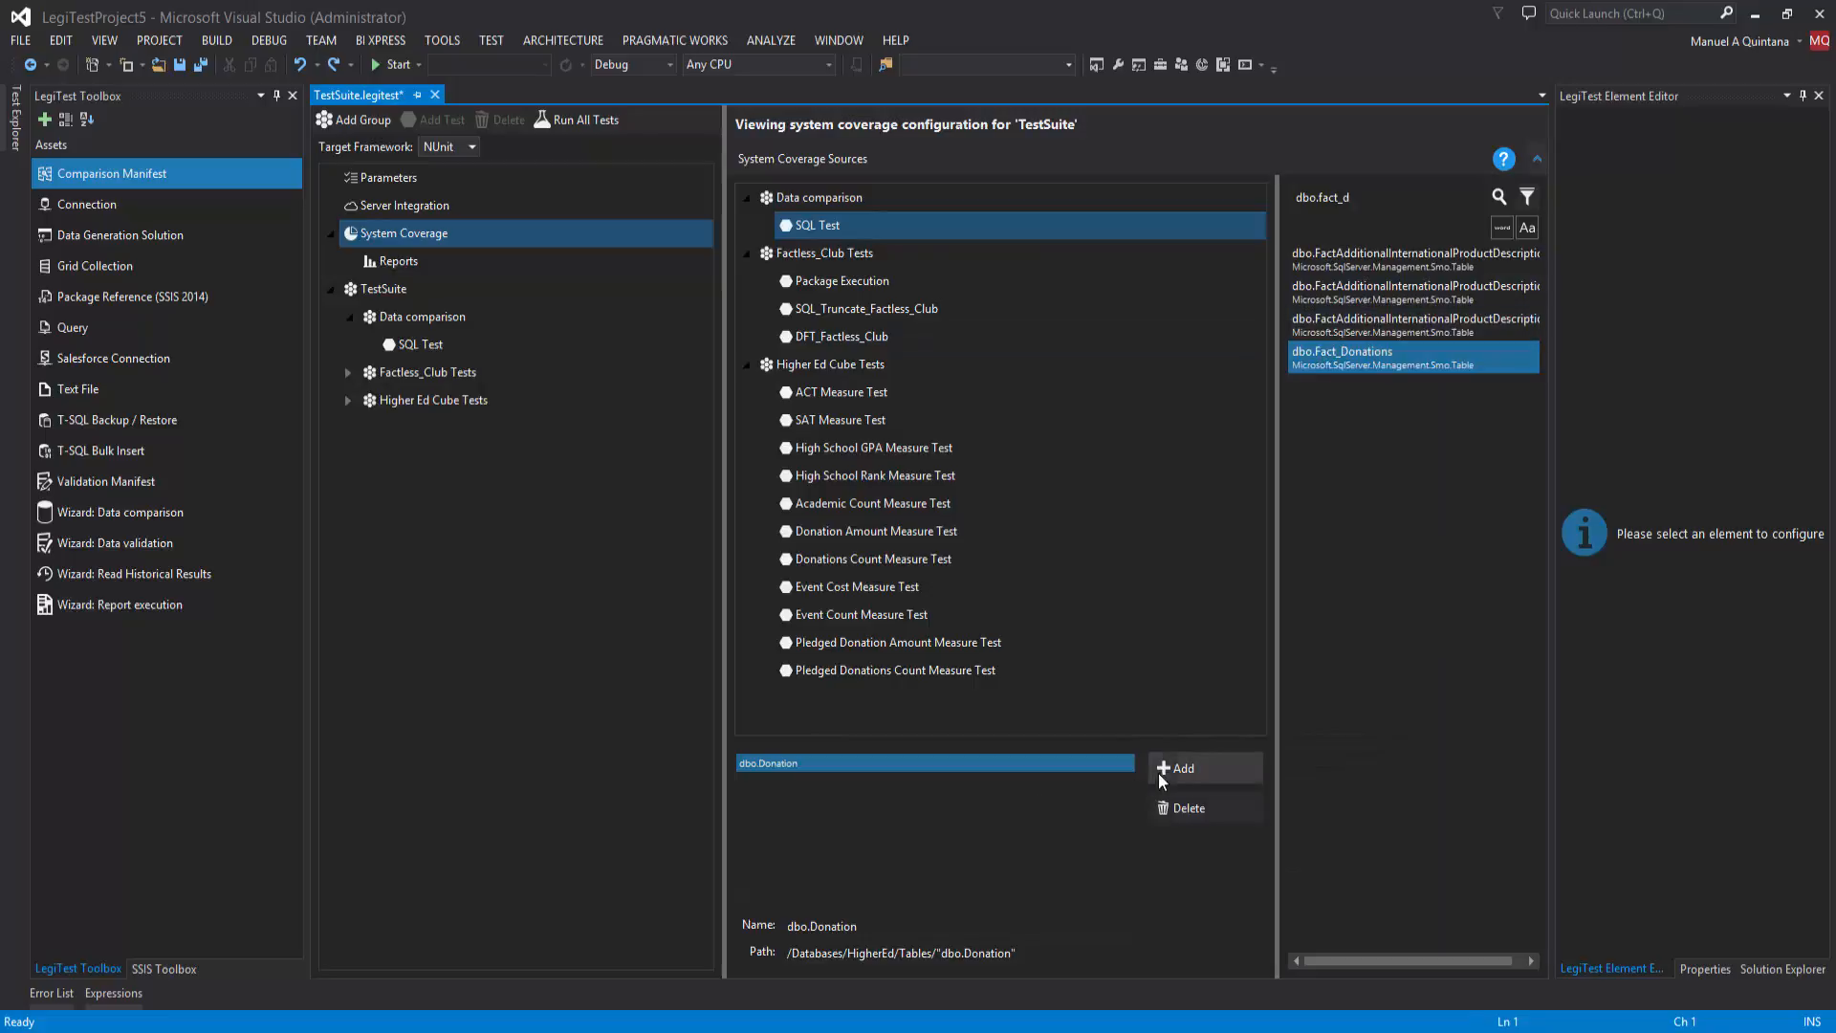
click(1186, 768)
click(927, 762)
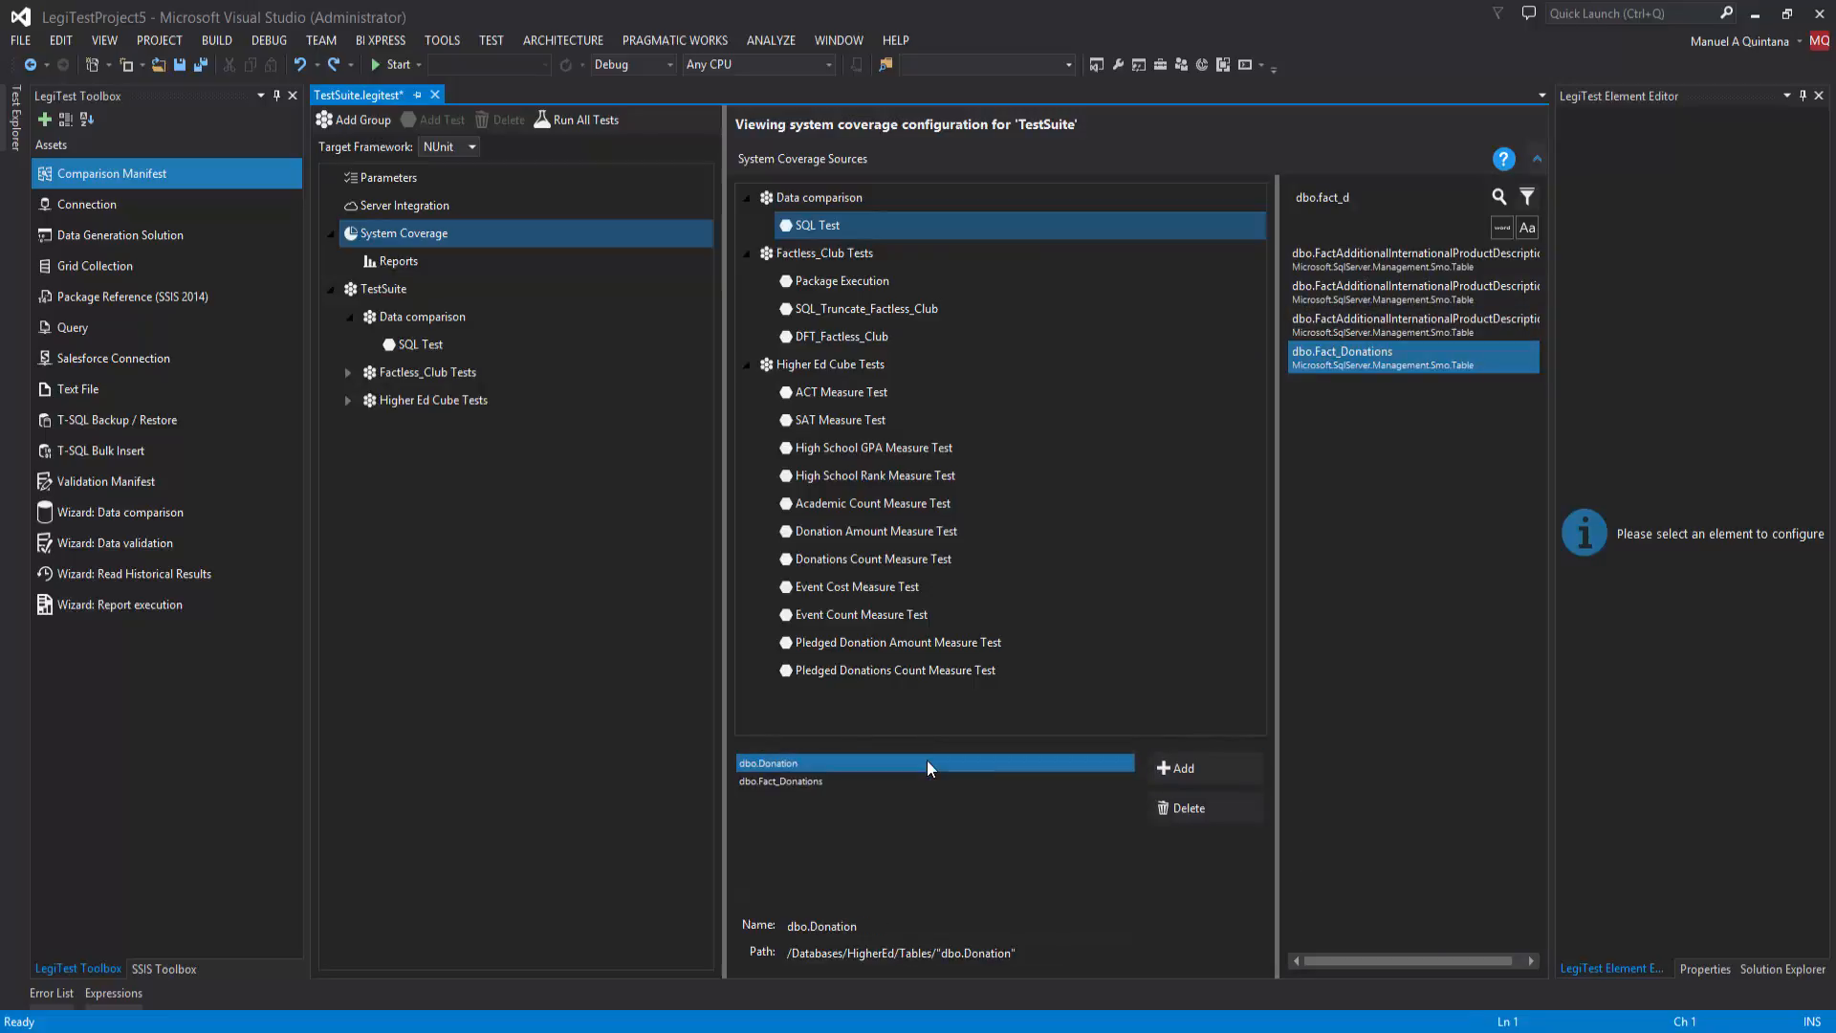
Step: Save the suite with its coverage sources, build the project and run all tests
click(201, 64)
click(219, 40)
click(175, 86)
click(16, 119)
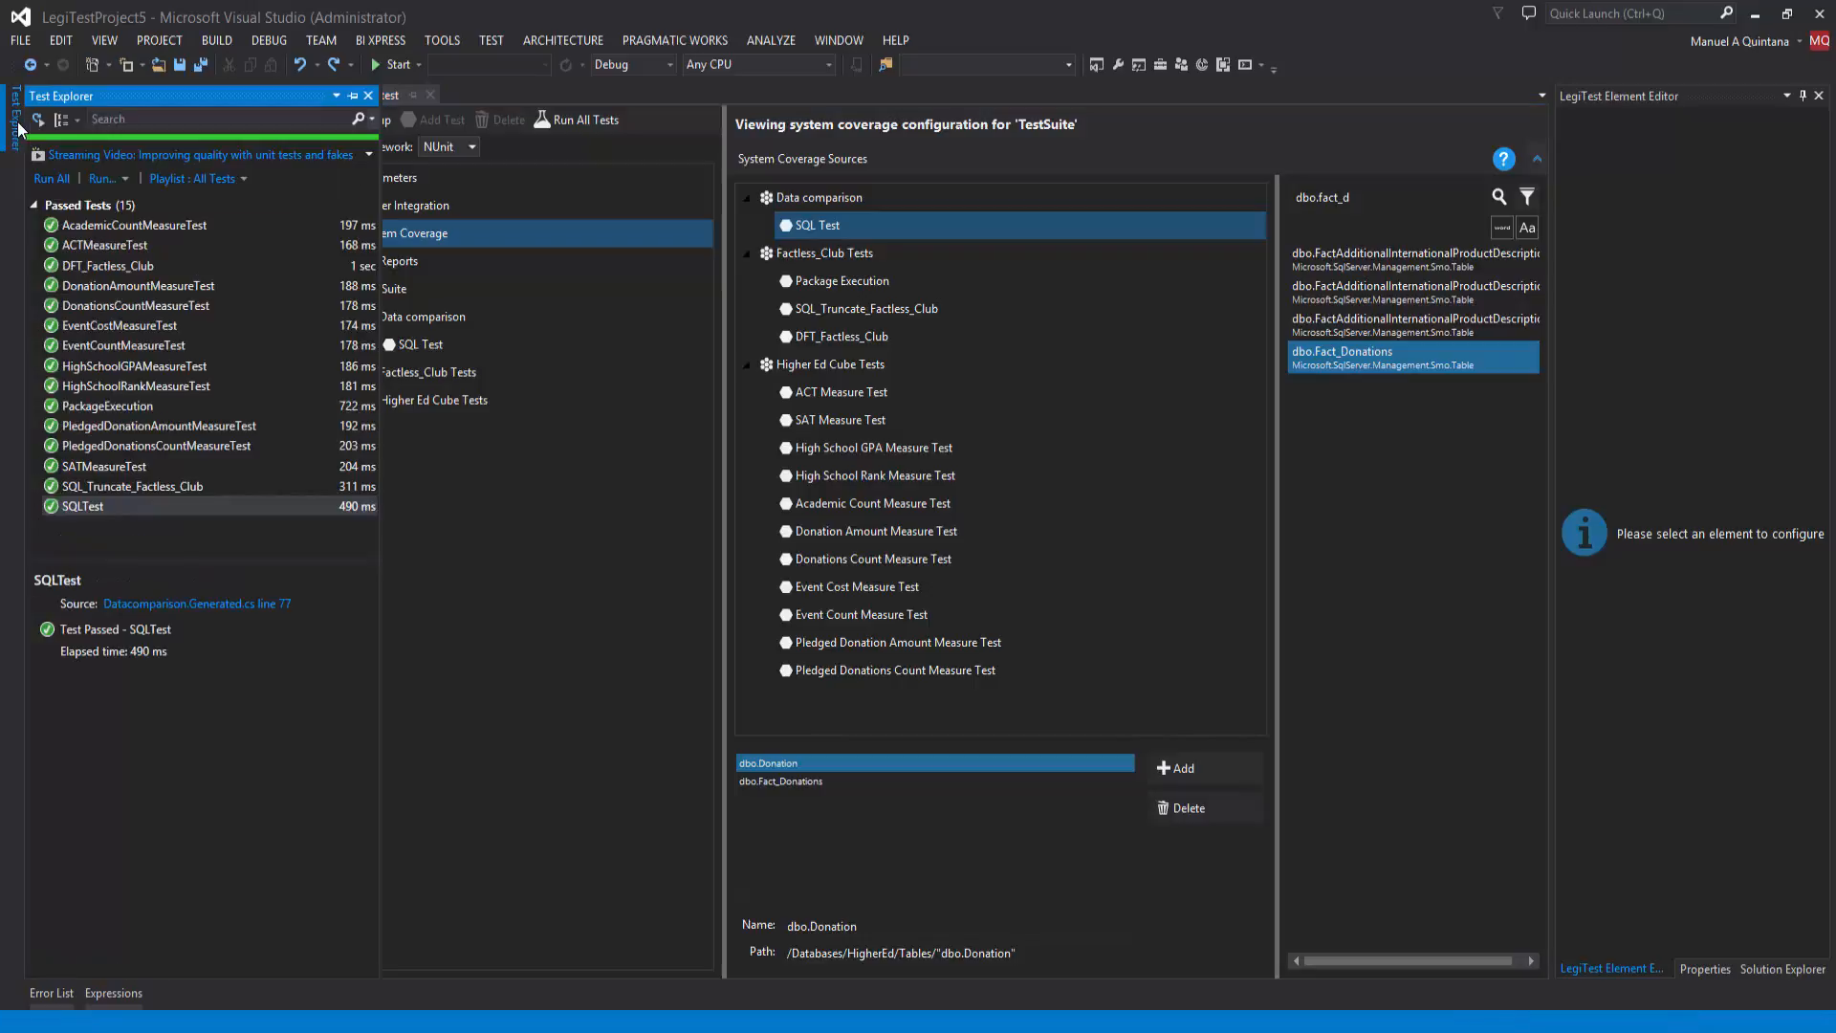
click(56, 181)
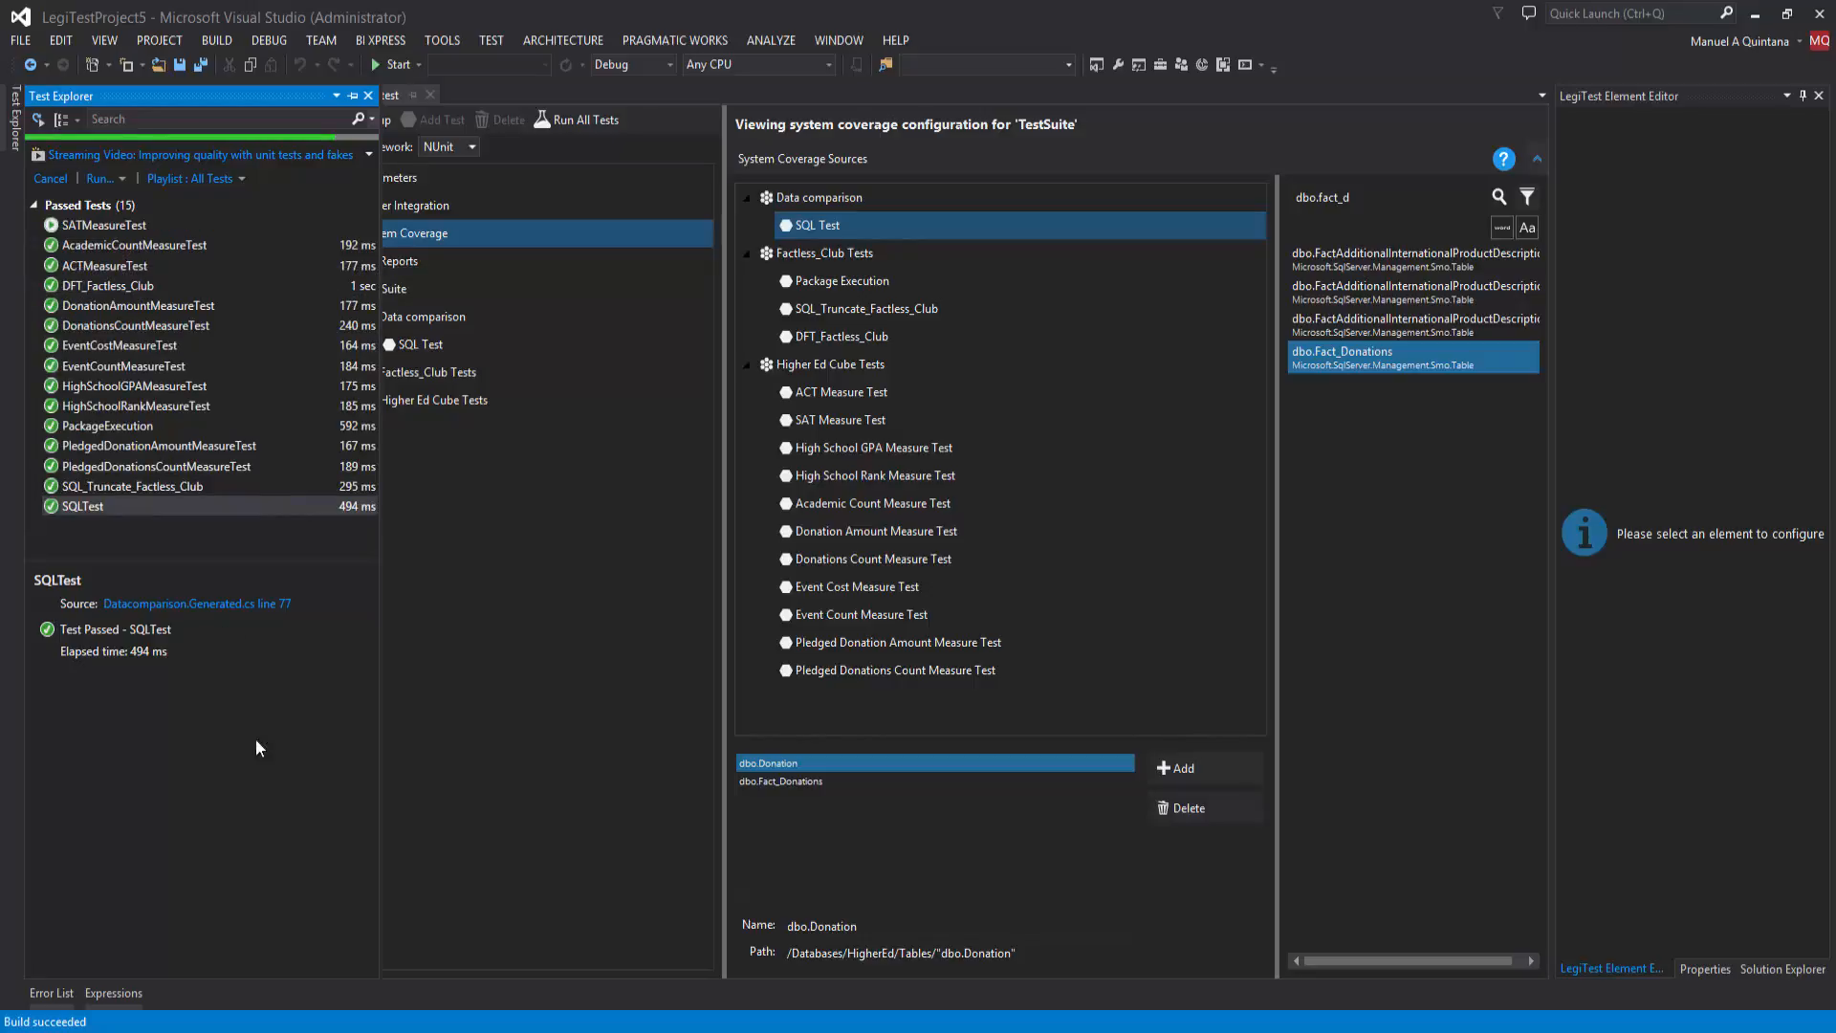
Step: Switch to LegiTest Server in the browser and start a new system coverage report named Test Reports
key(alt+Tab)
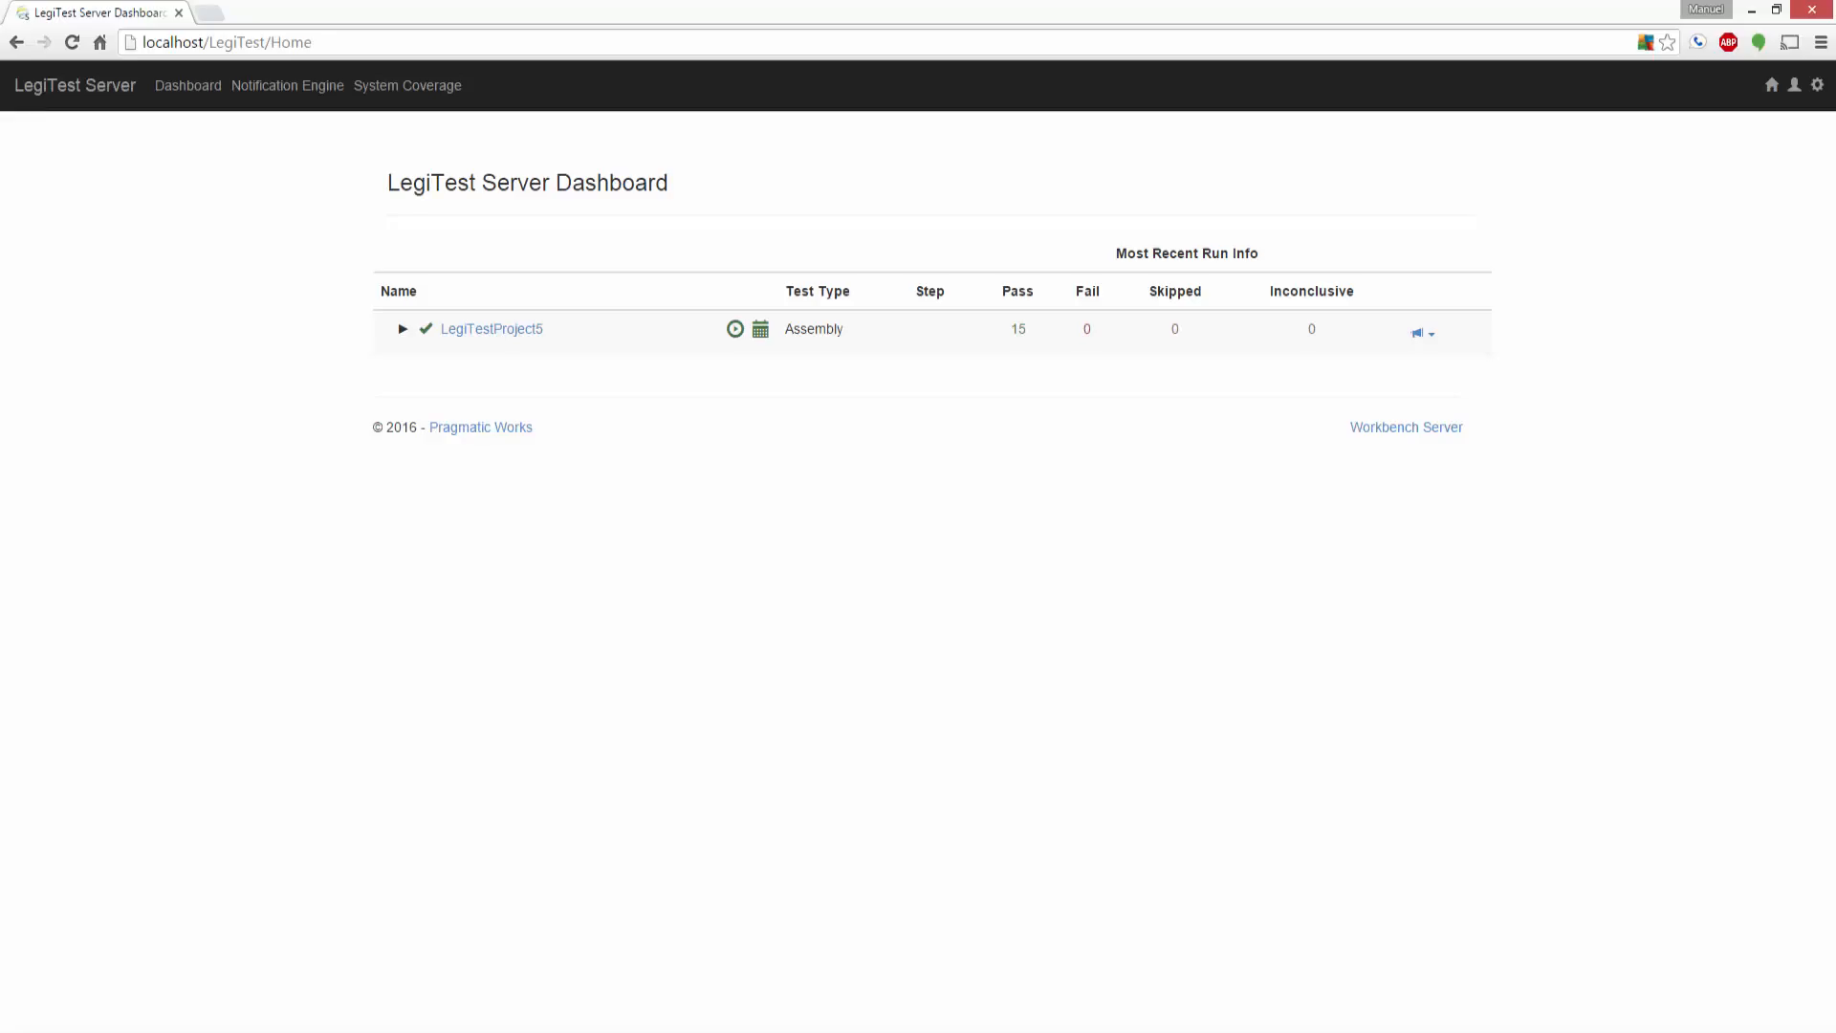
click(402, 88)
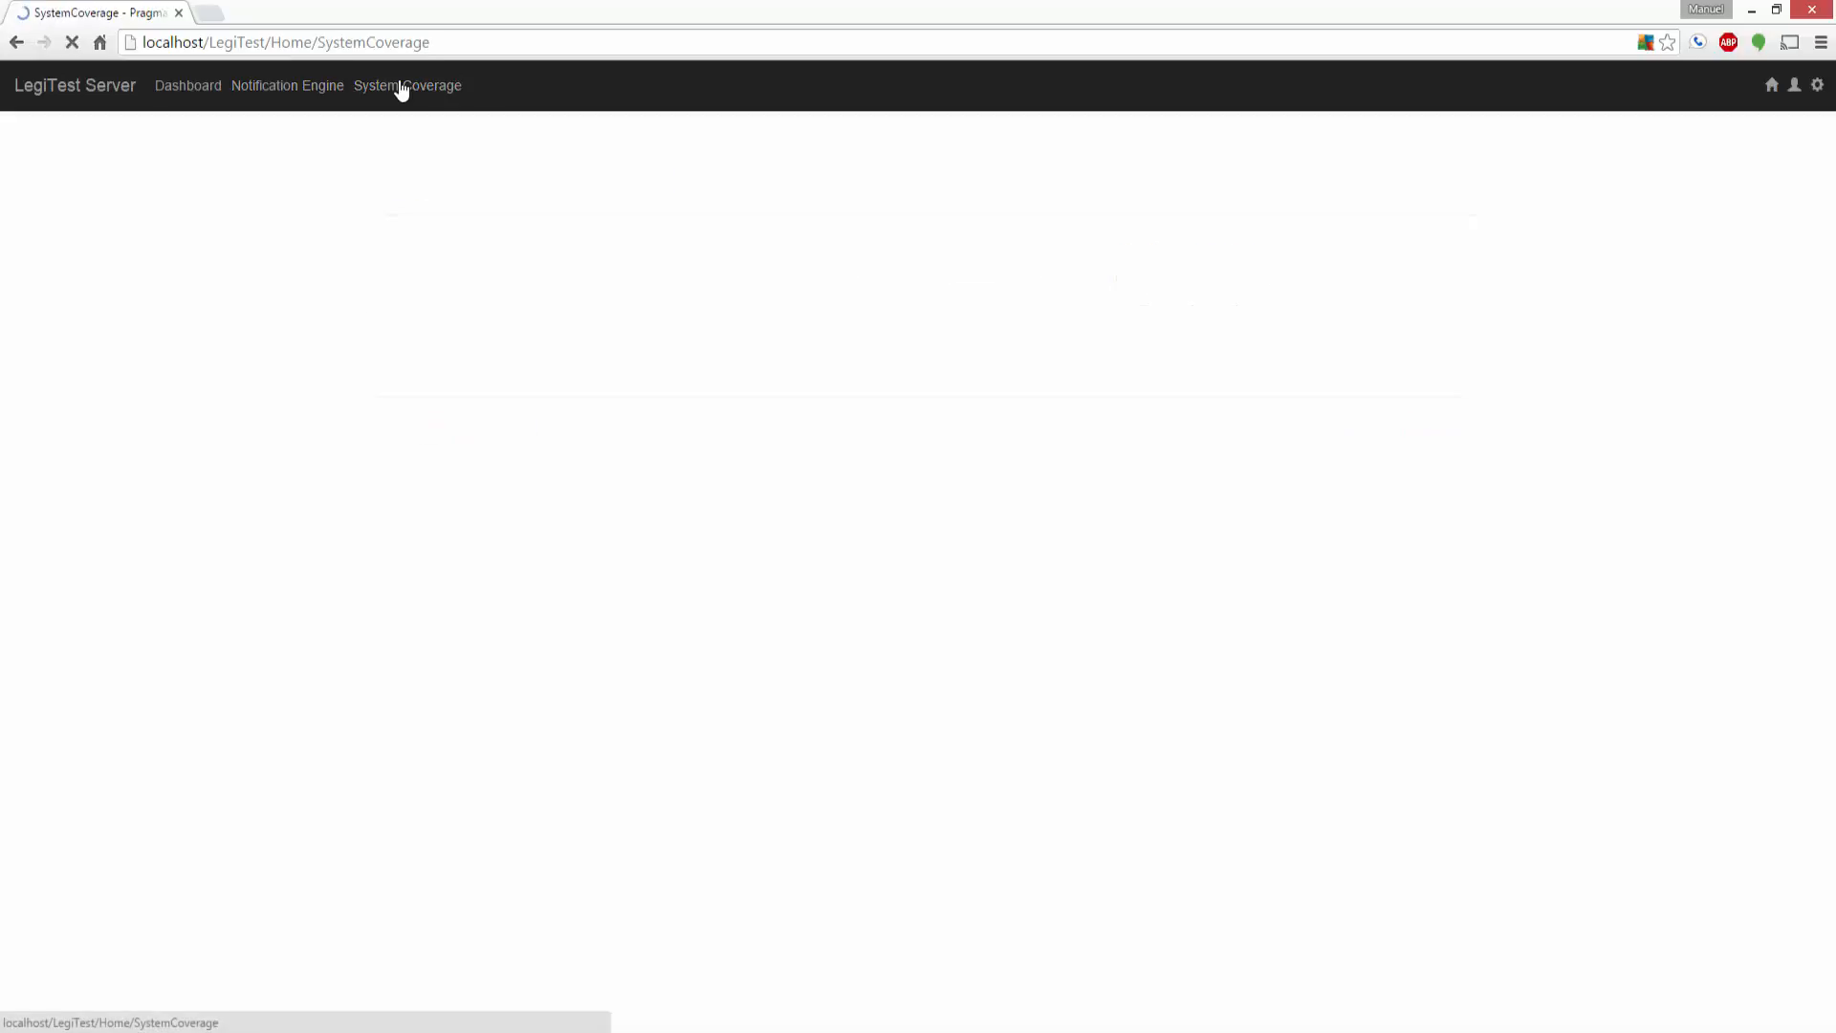
click(537, 834)
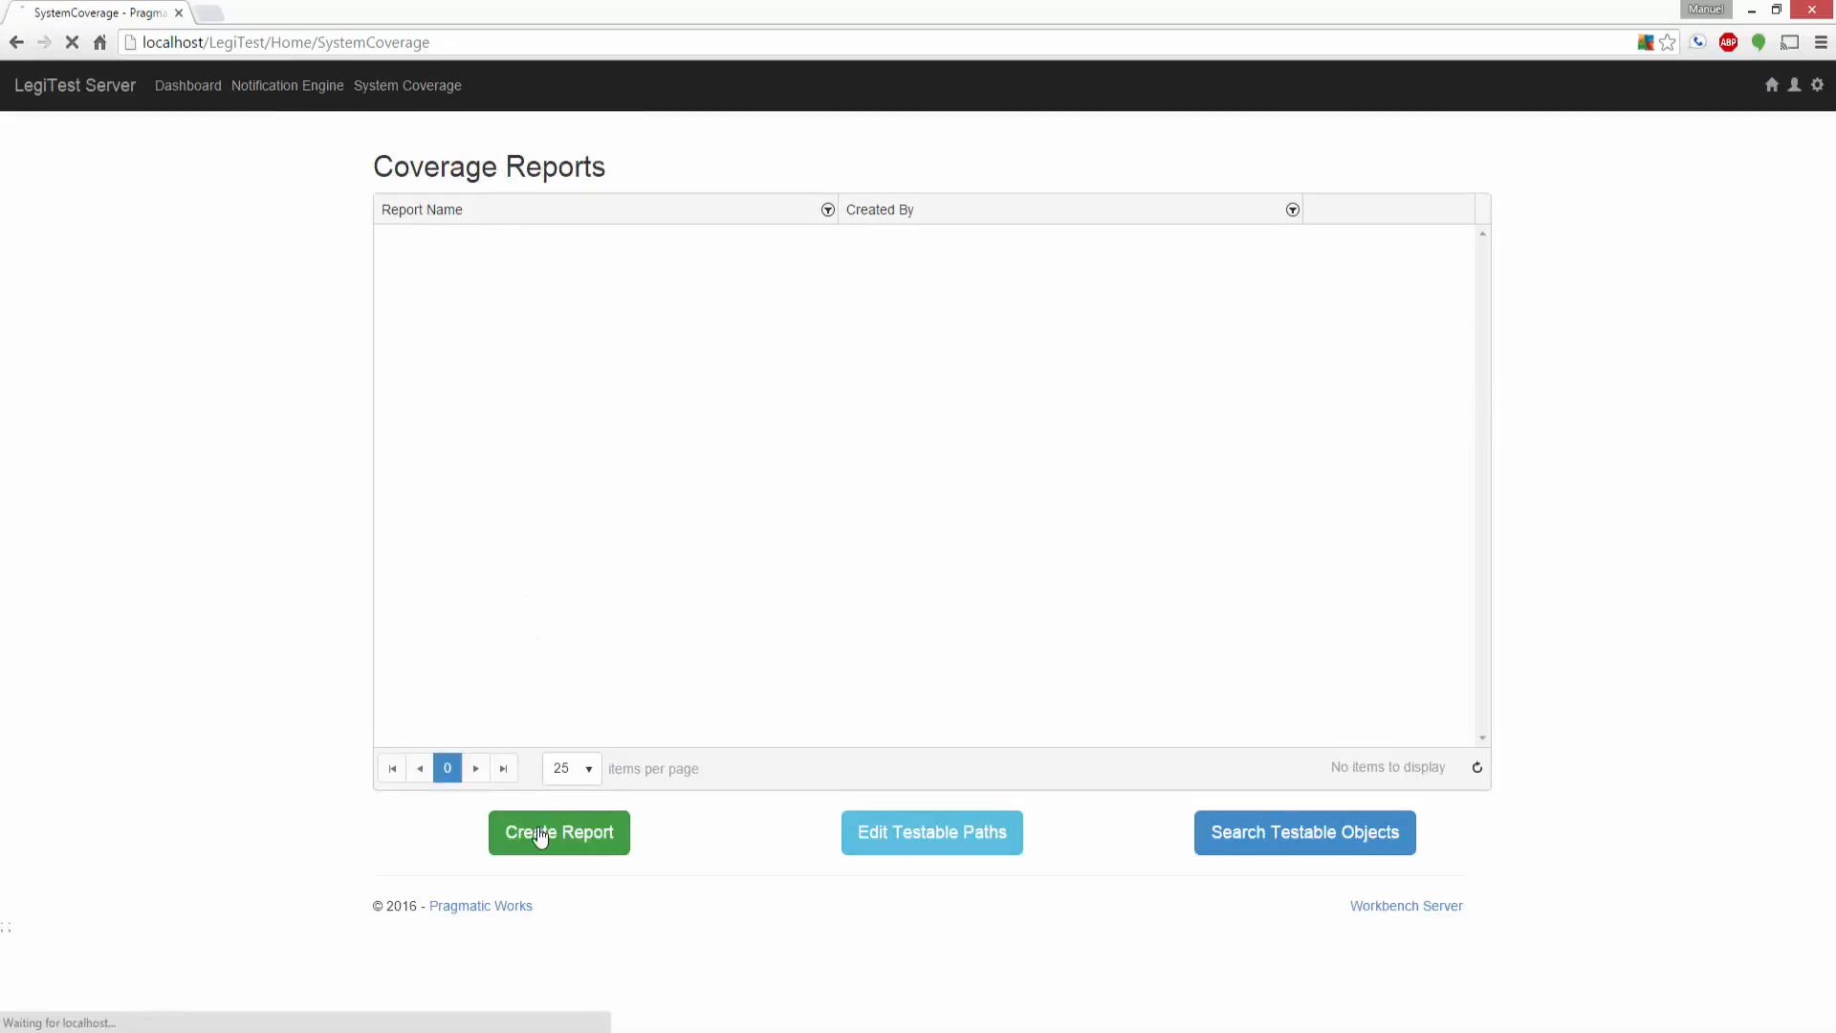
click(600, 169)
text(Test)
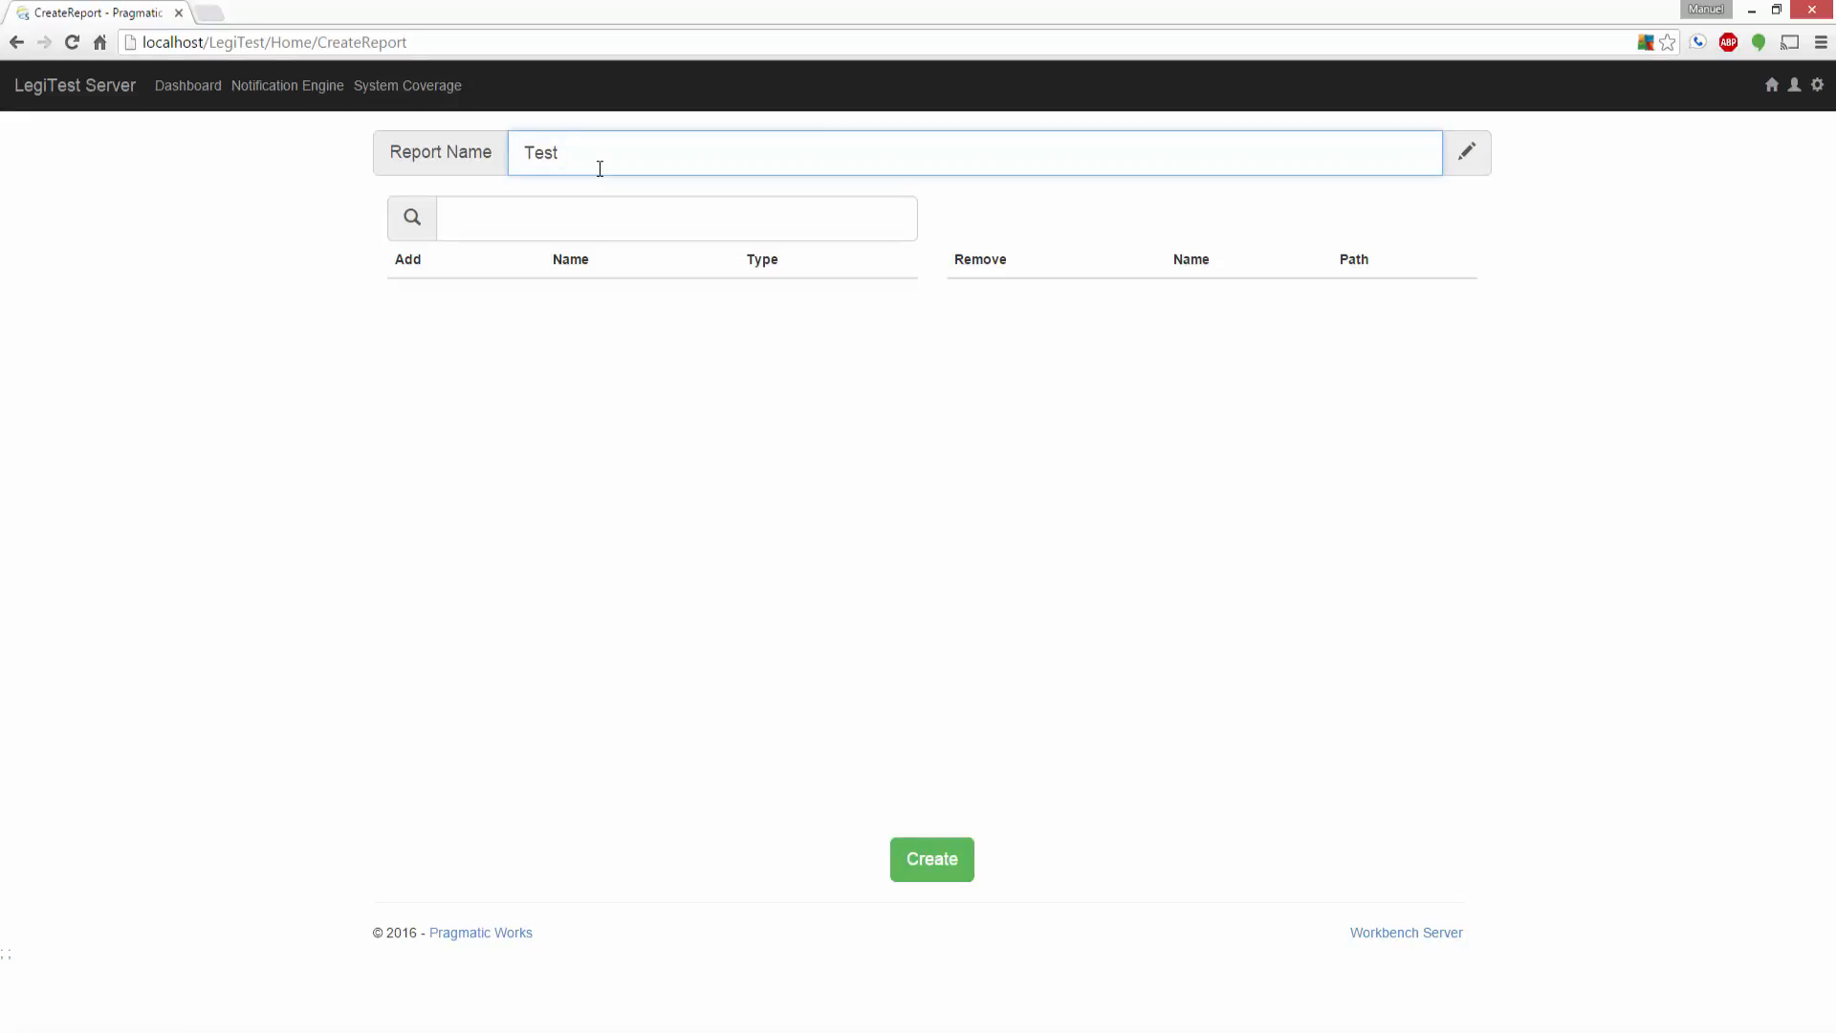
text( Reports)
Step: Search the testable objects for dbo.donation and add the HigherEd dbo.Donation table to the report
click(566, 217)
text(db)
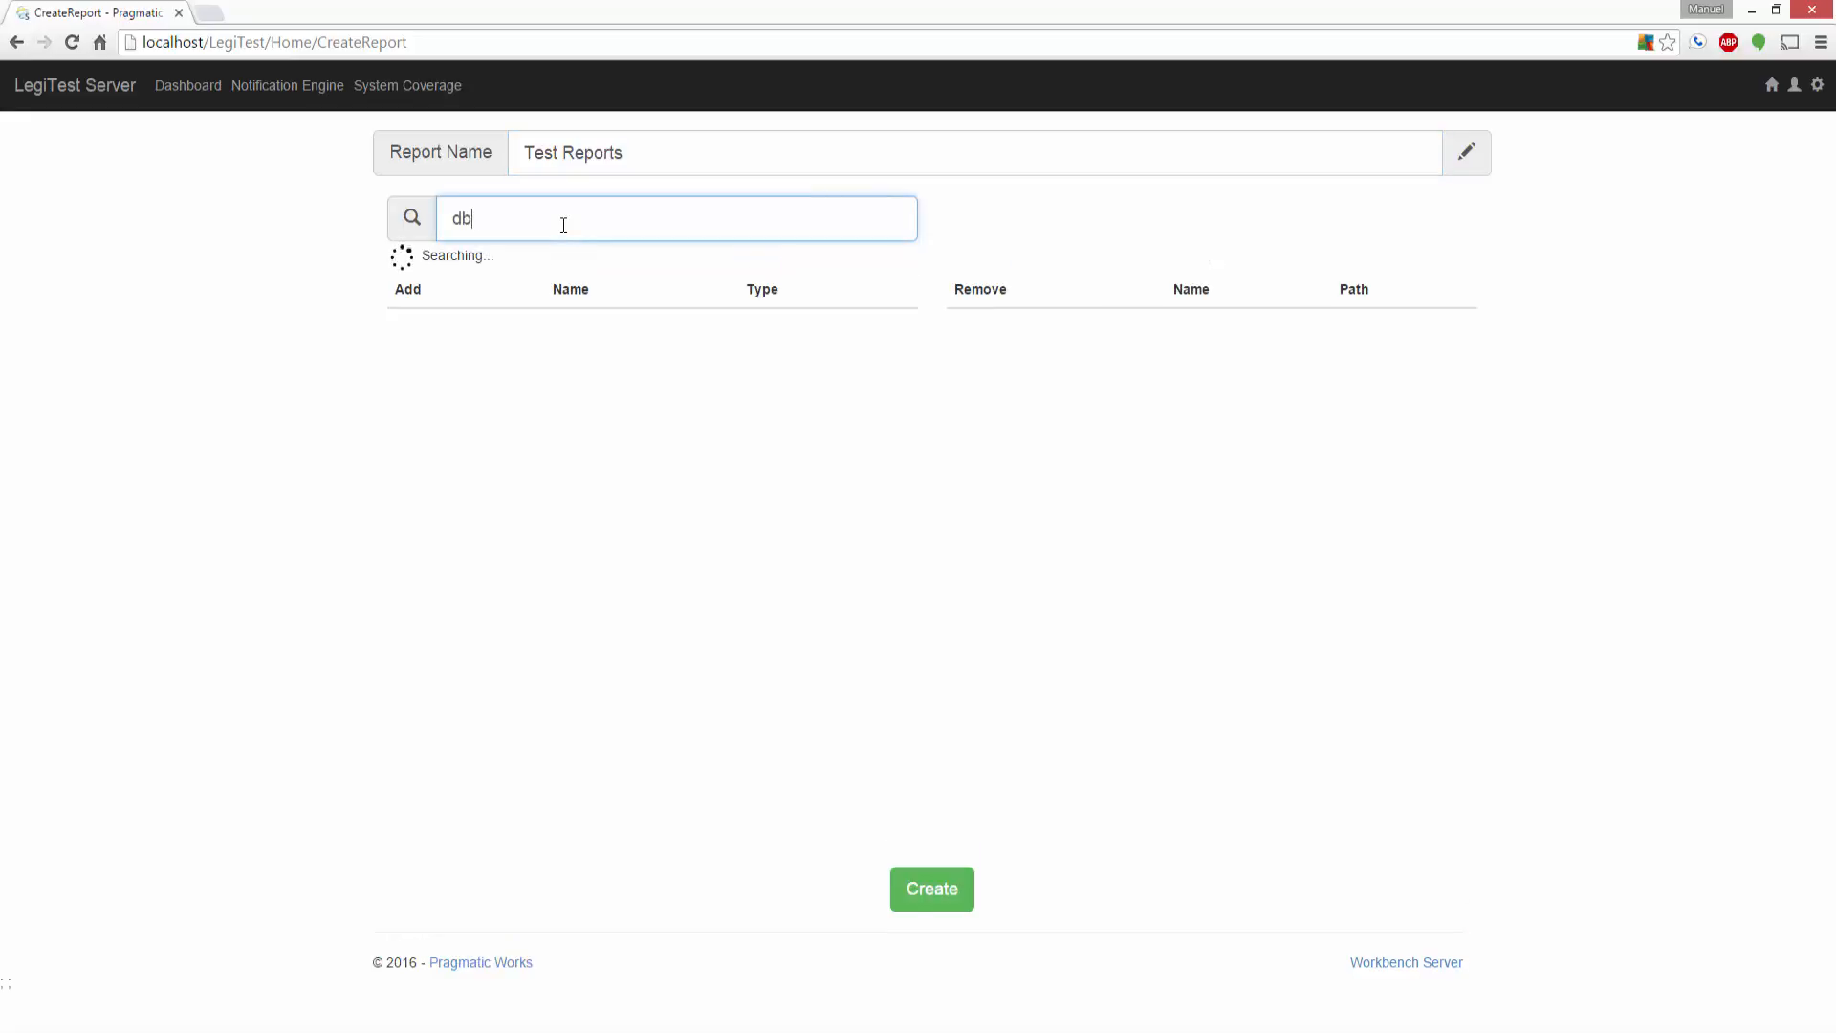
text(o.donation)
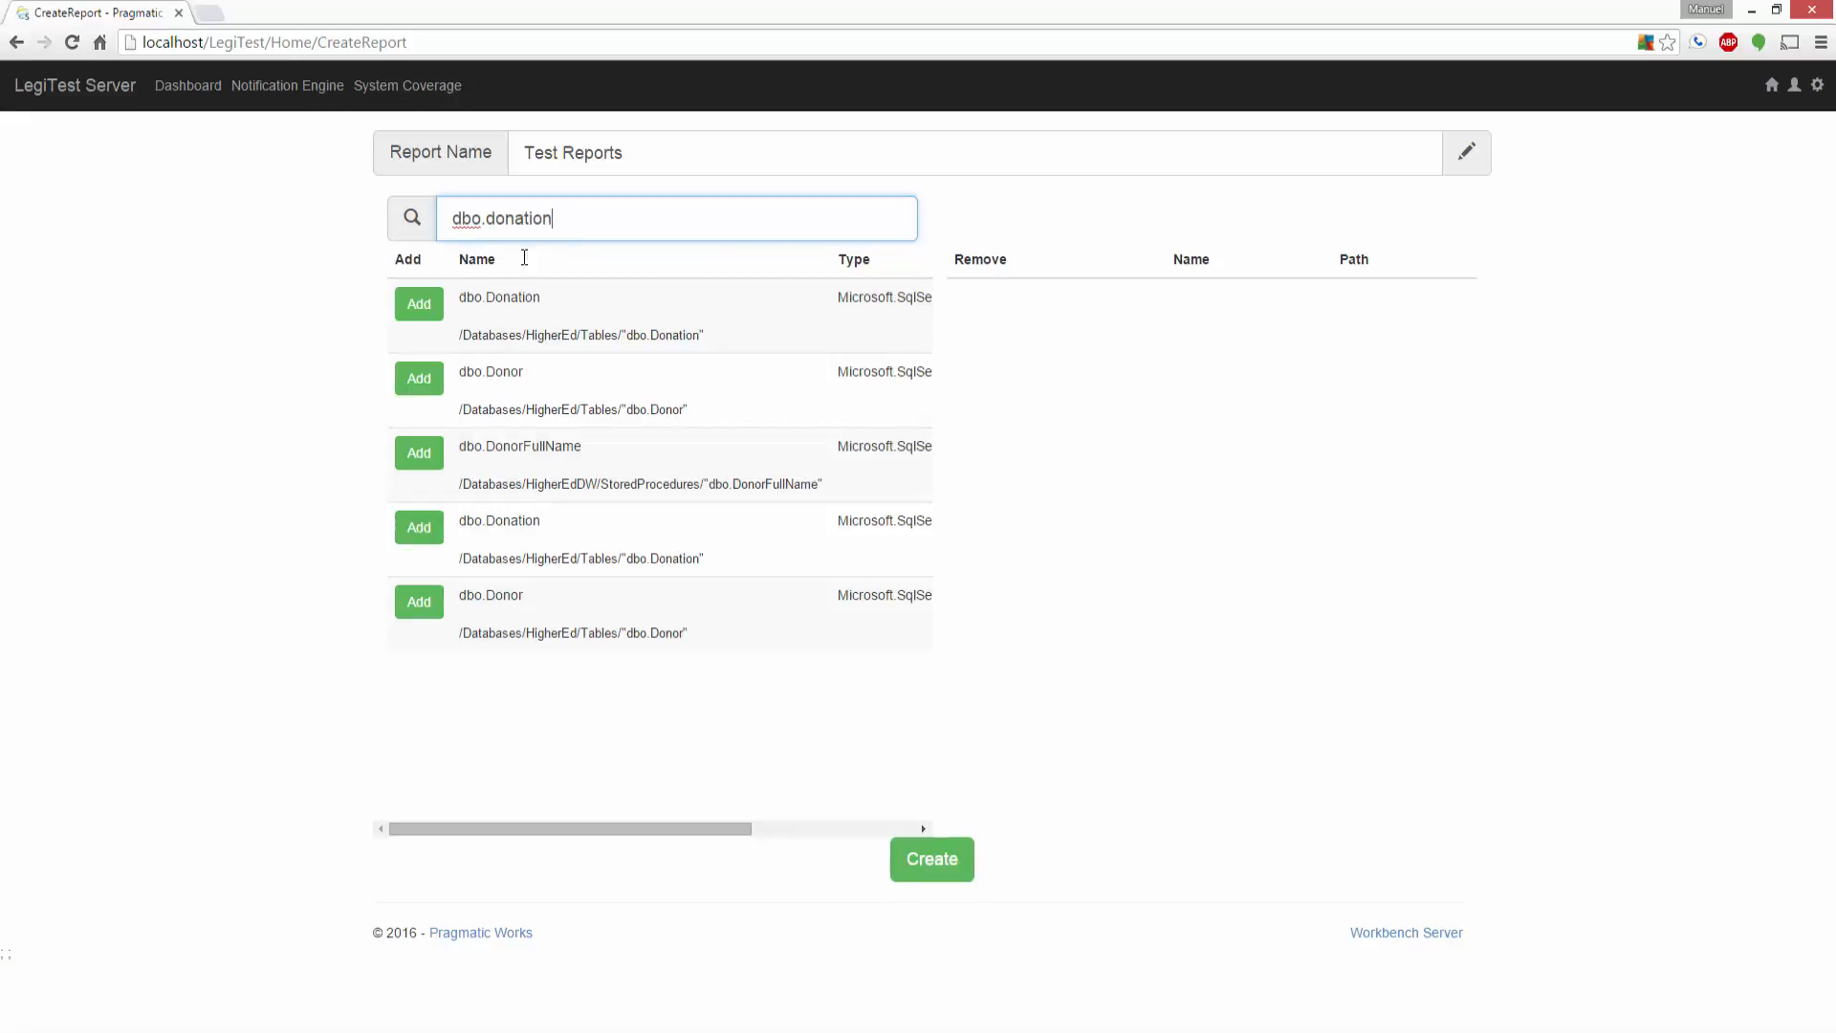
click(419, 304)
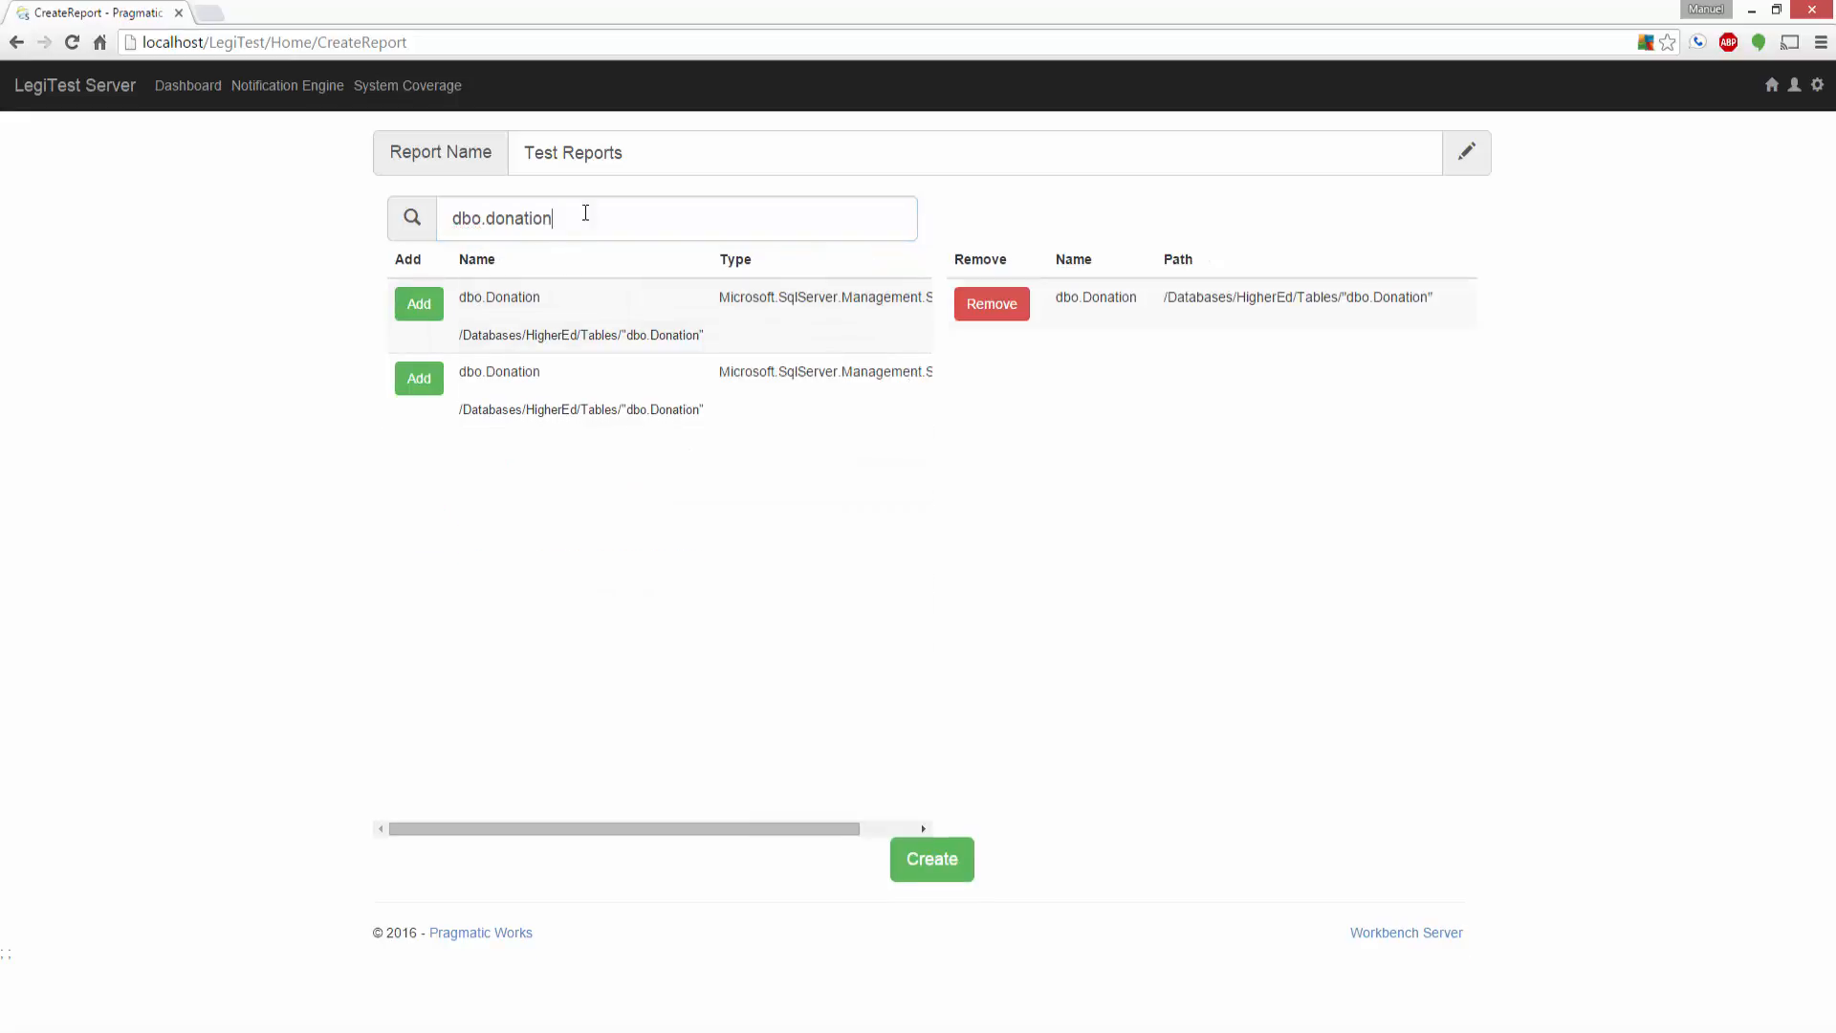
Step: Search for dbo.fact_don and add the HigherEdDW dbo.Fact_Donations table to the report
drag(585, 213, 490, 216)
text(fact)
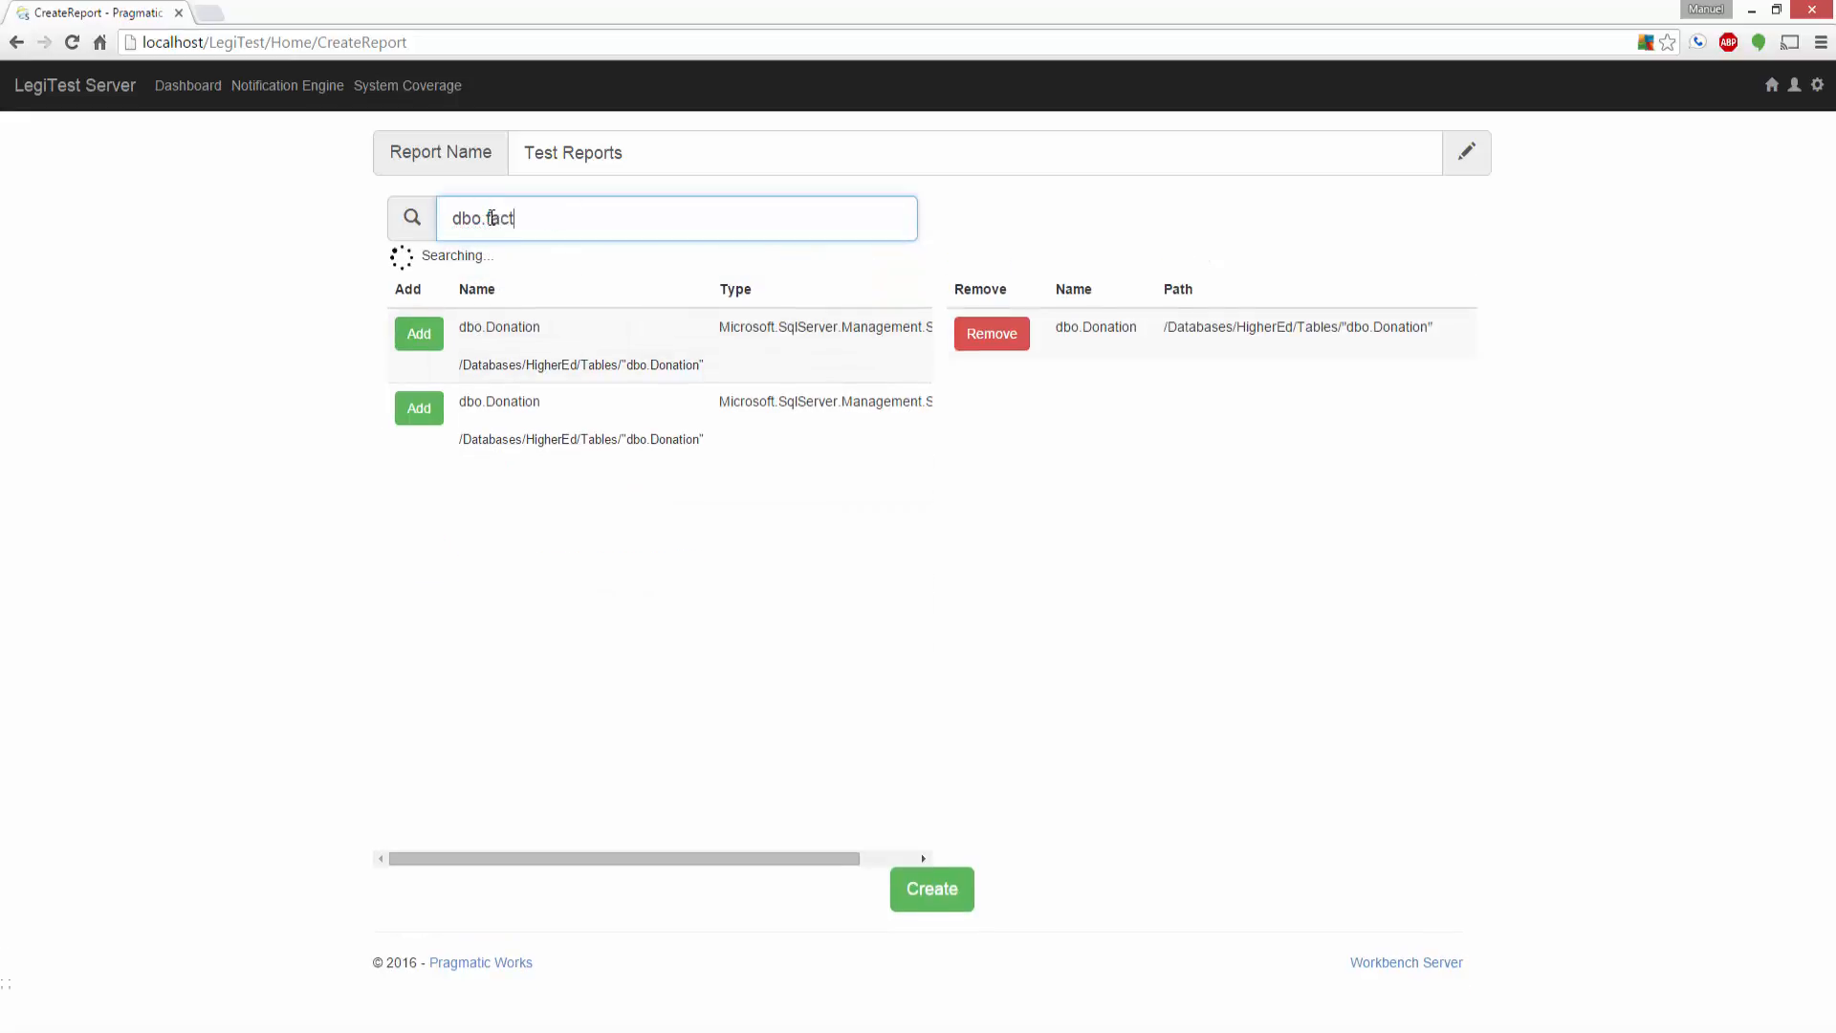
text(_don)
click(426, 308)
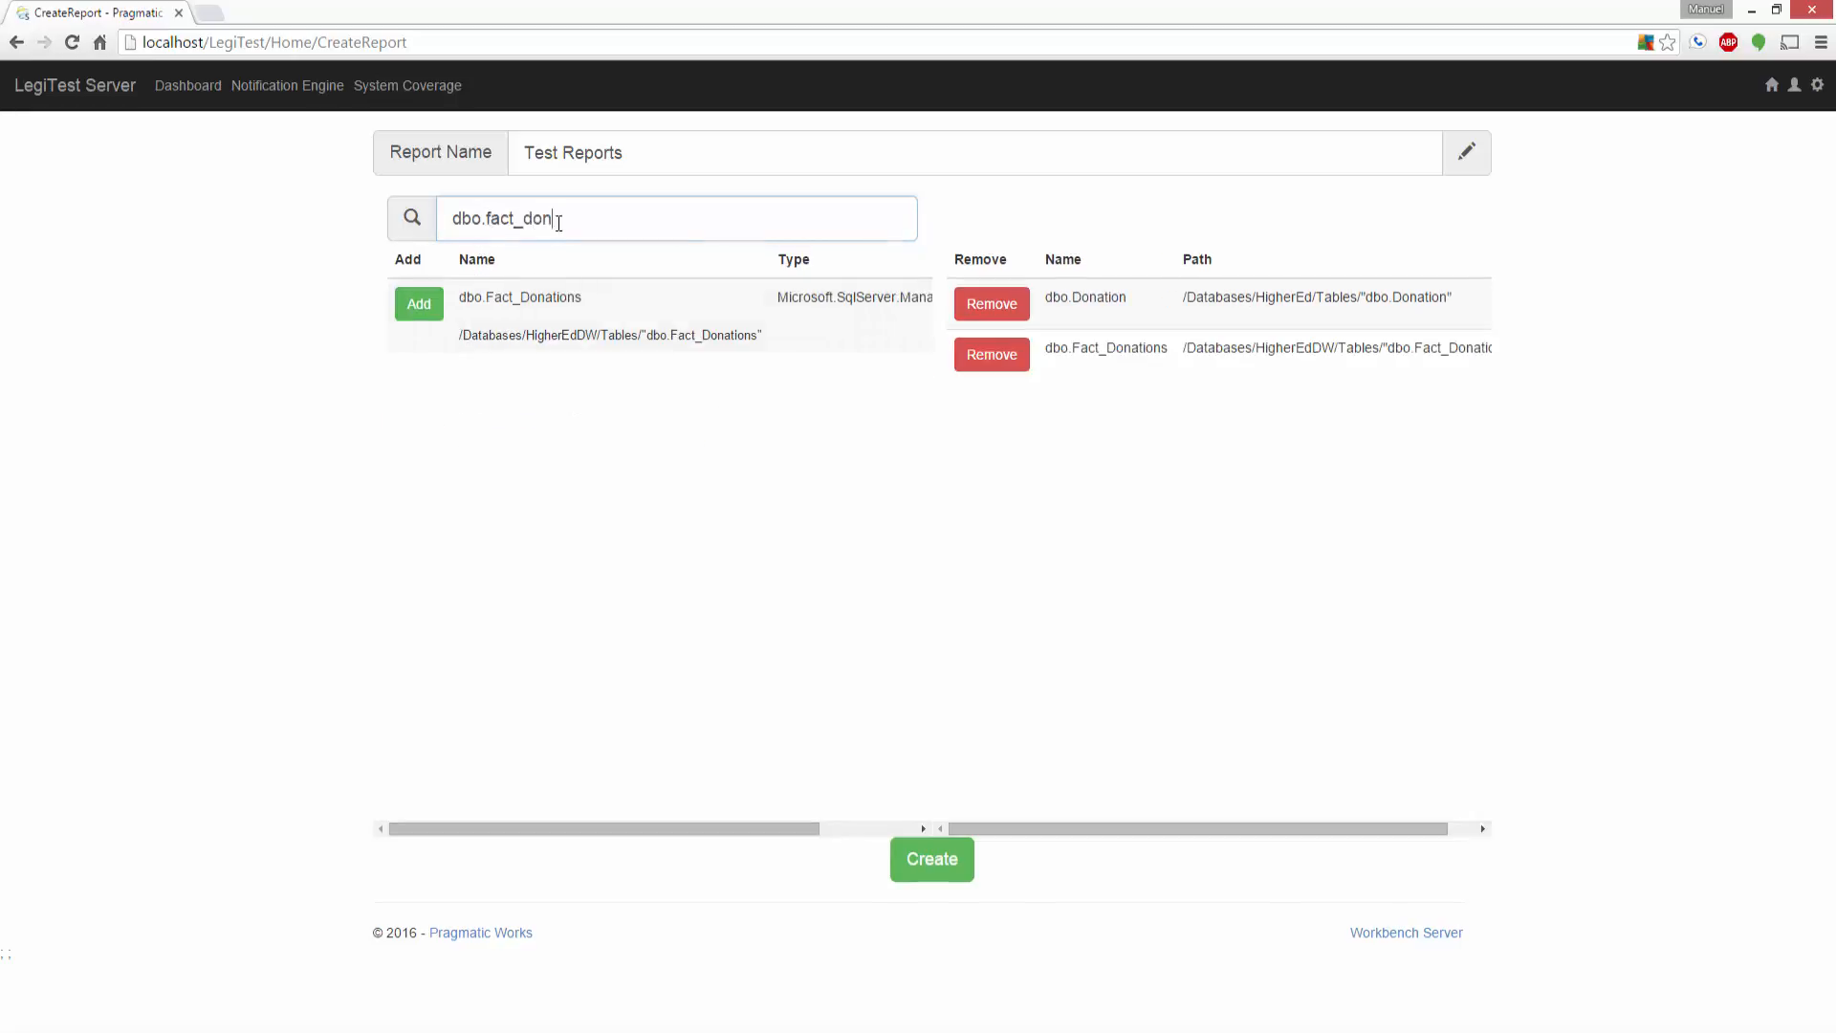
Step: Search for dbo.fact_s, add the HigherEdDW dbo.Fact_Scholarship table, and create the coverage report
drag(558, 222, 524, 230)
text(s)
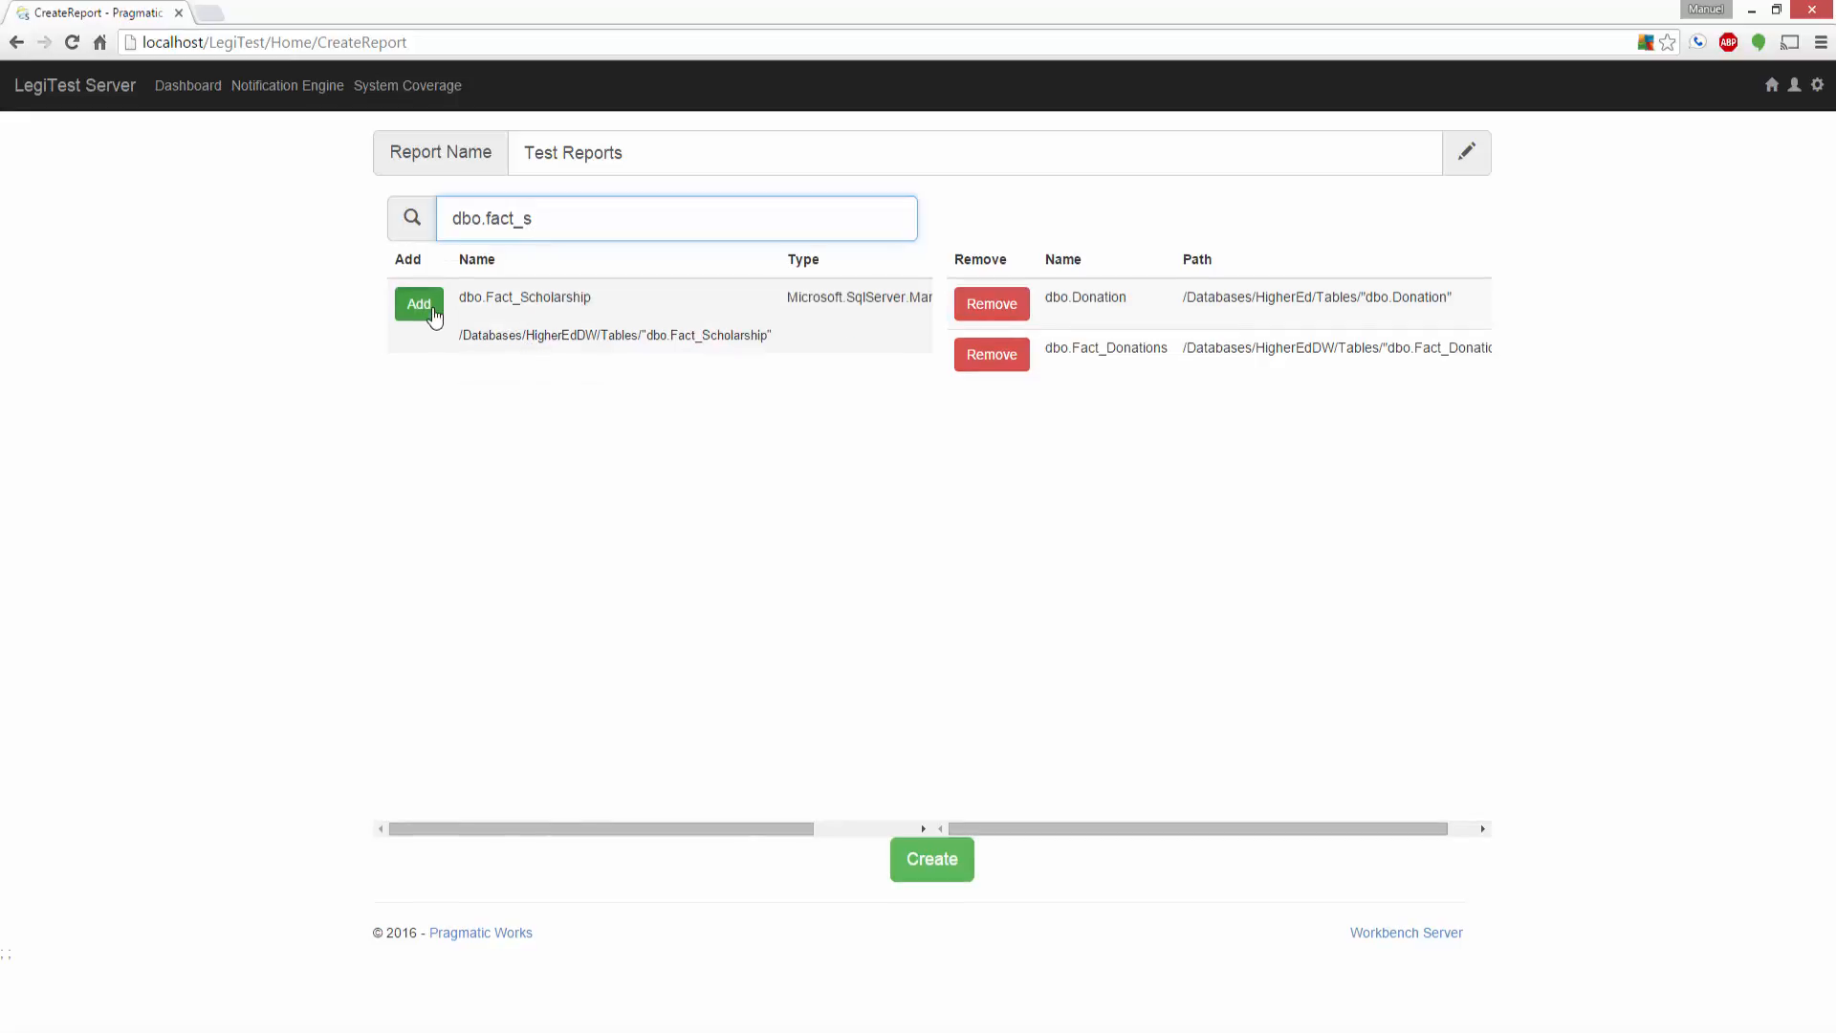
click(427, 309)
click(949, 842)
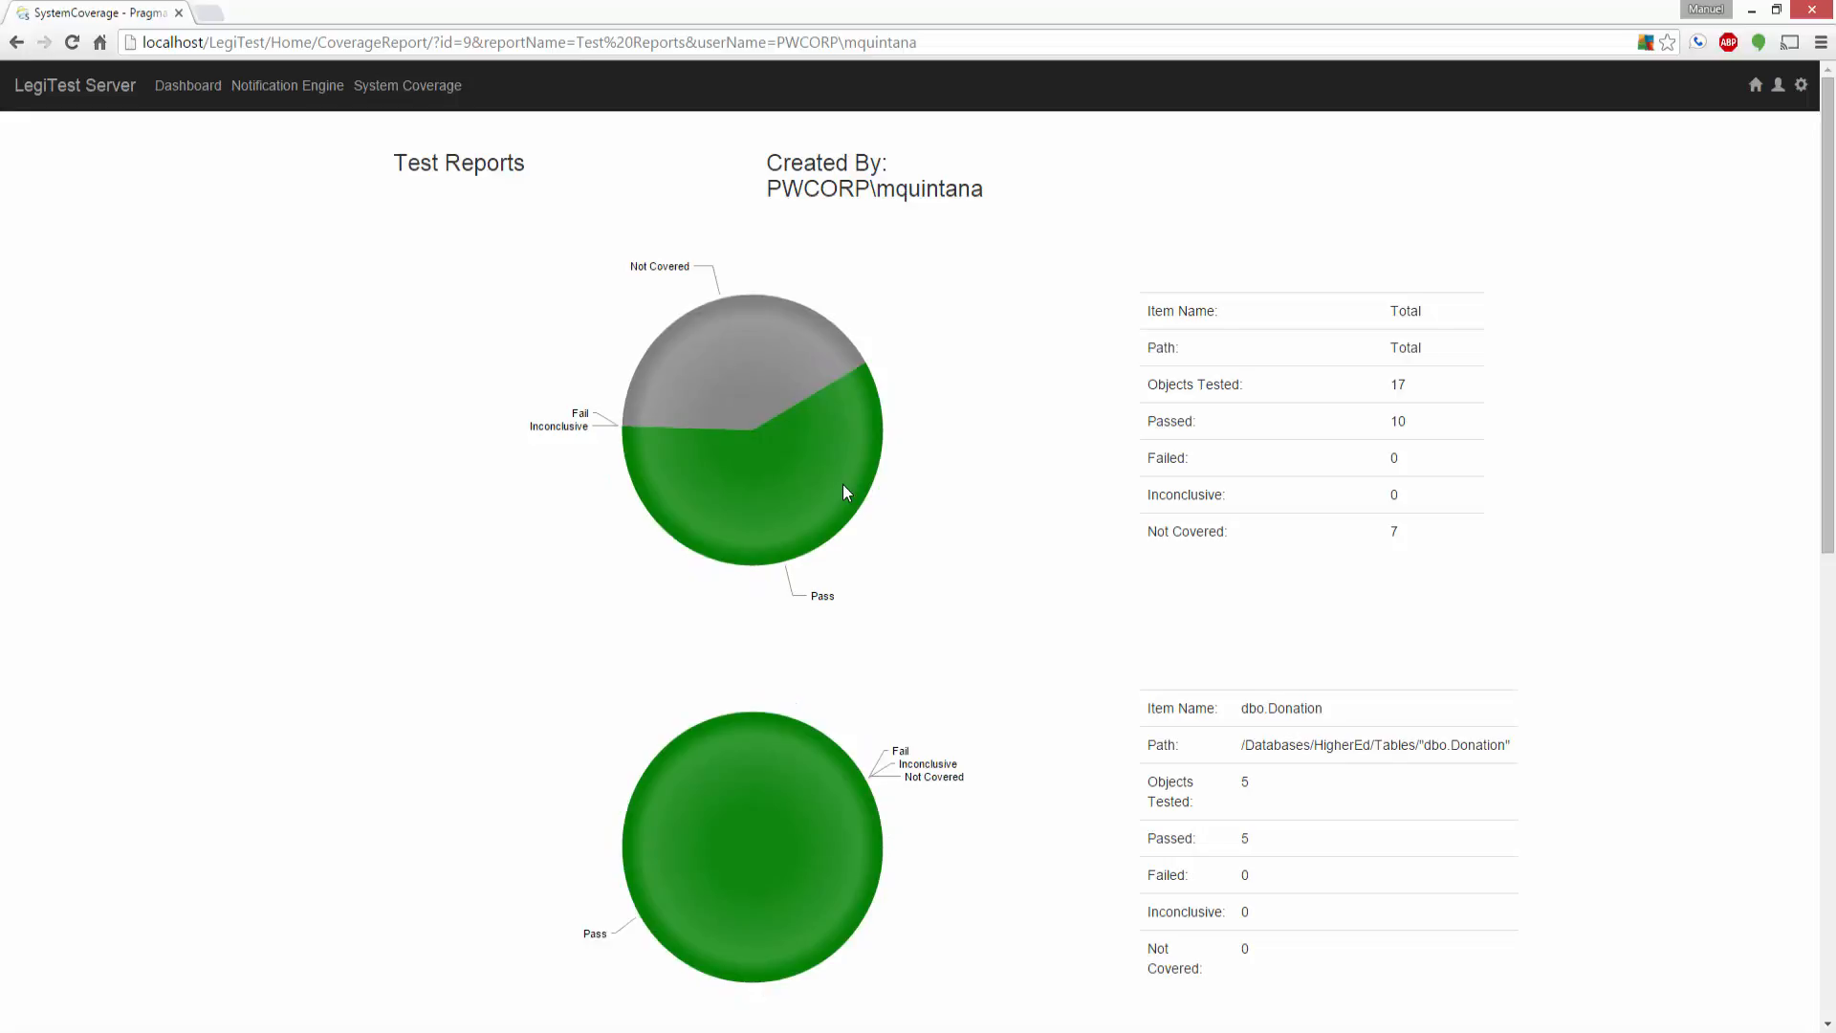
Step: Examine the report's total coverage chart and the individual charts for dbo.Donation, dbo.Fact_Donations and dbo.Fact_Scholarship
mouse_move(800, 356)
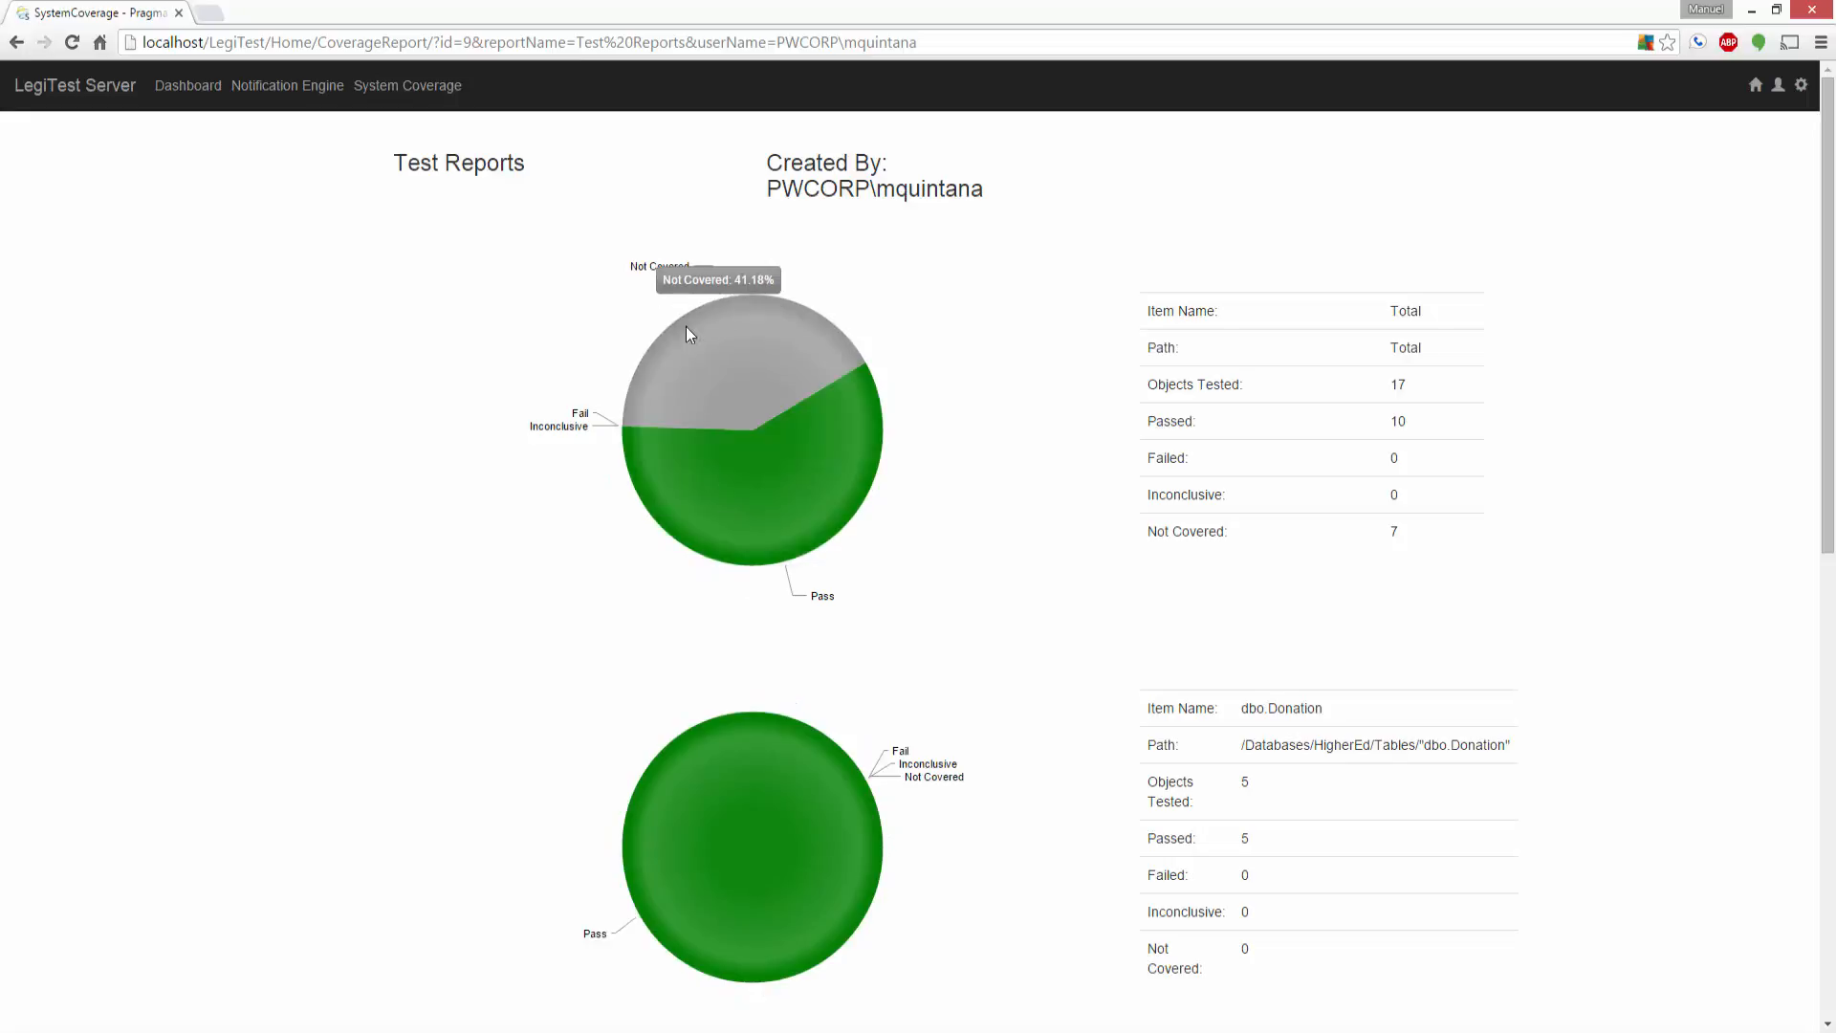
scroll(953, 357, down, 4)
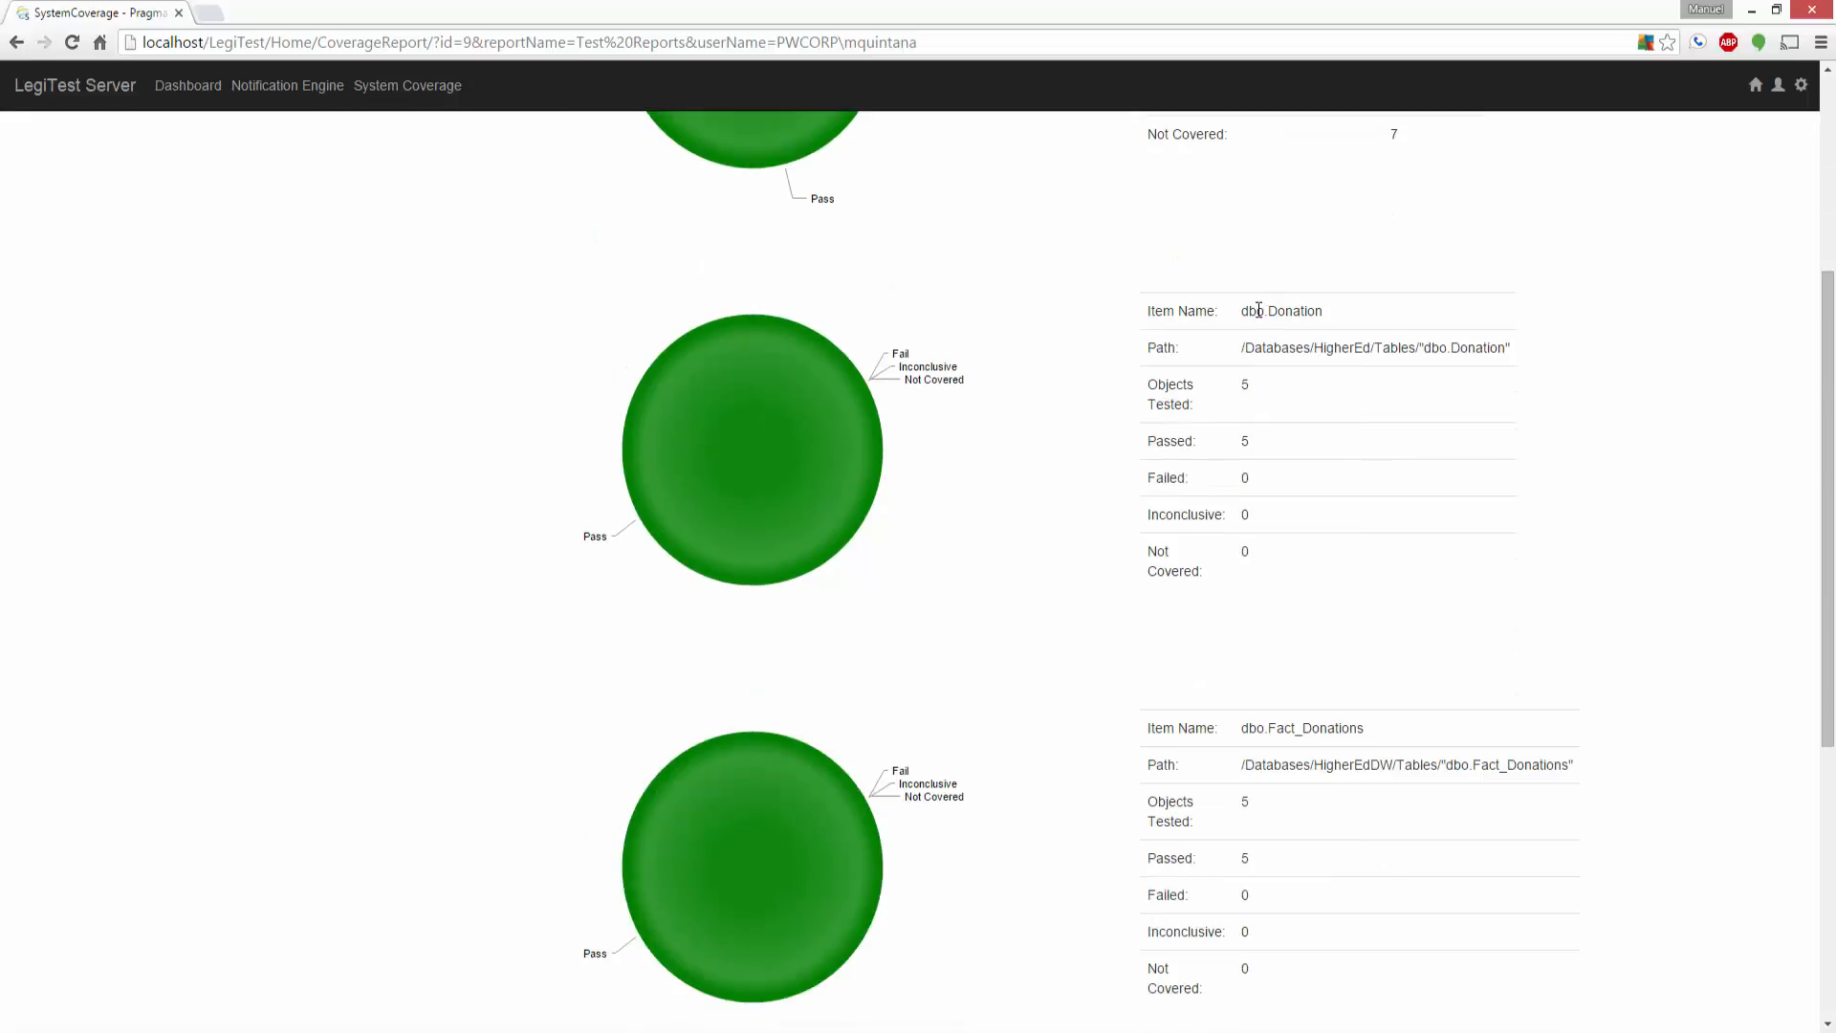
drag(1249, 311, 1327, 313)
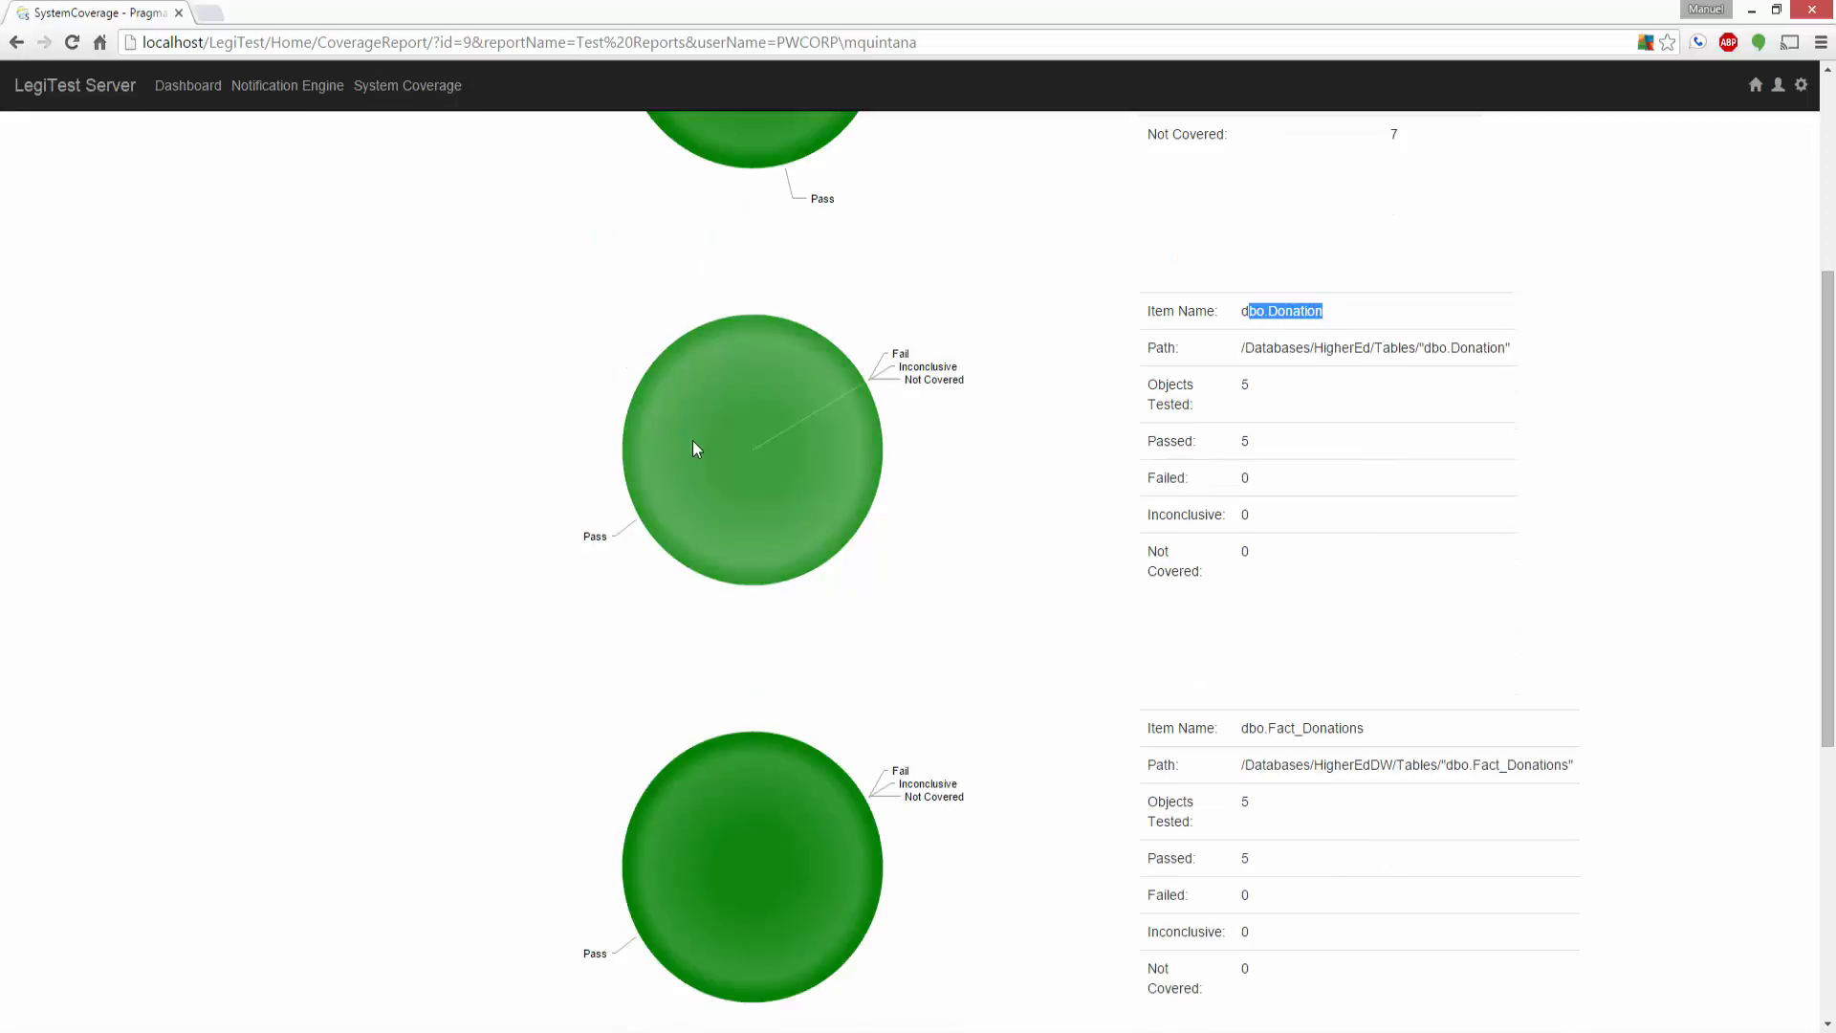
mouse_move(694, 449)
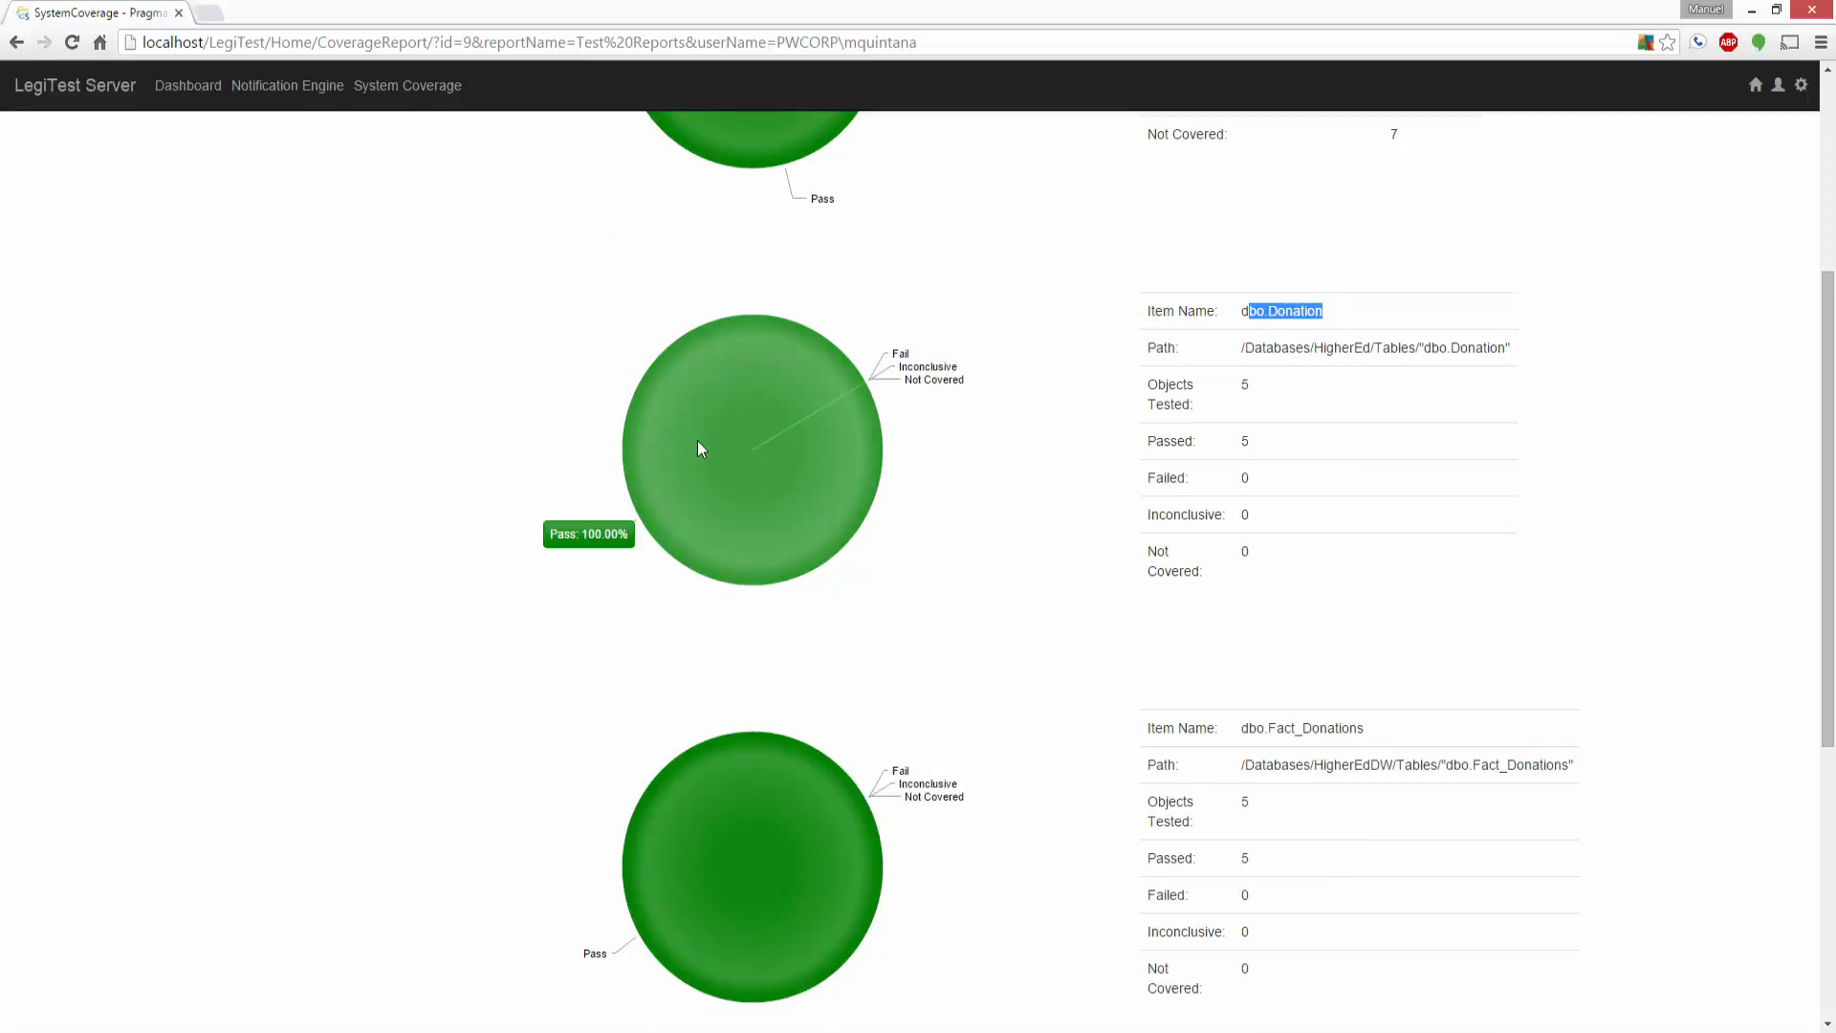
scroll(887, 426, down, 3)
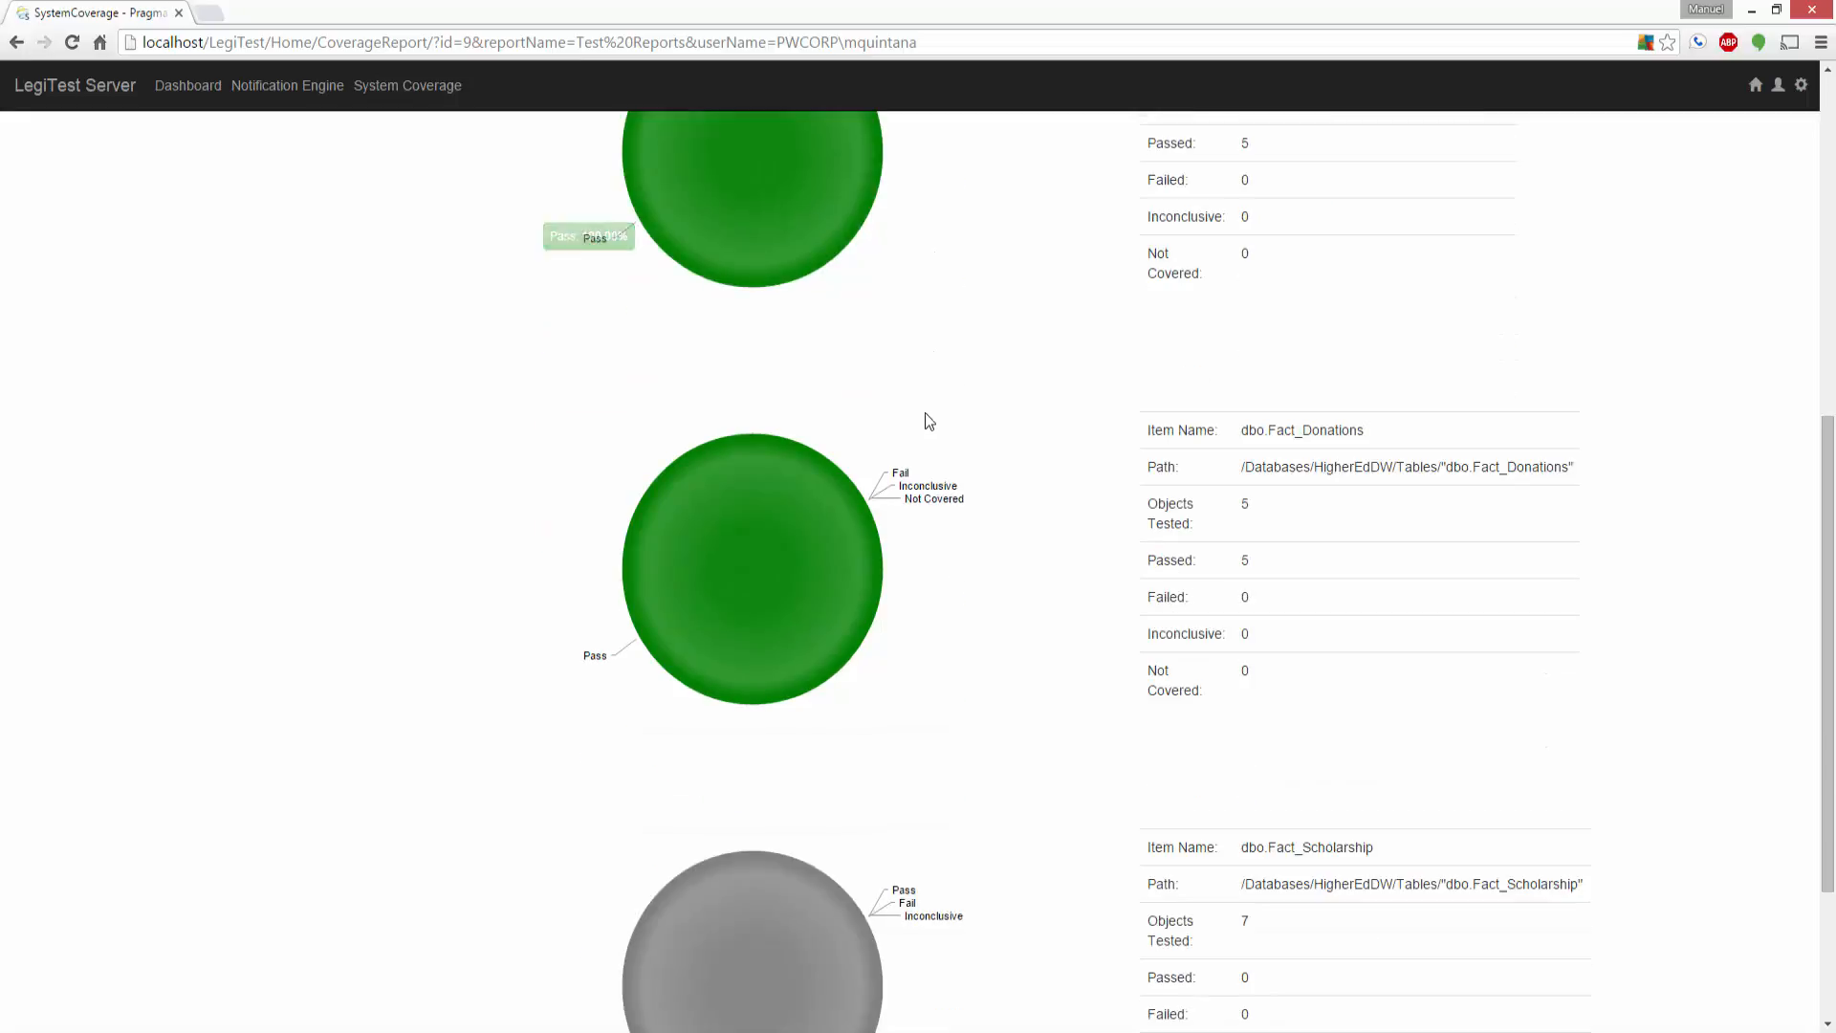
drag(1249, 430, 1365, 430)
scroll(1335, 512, down, 3)
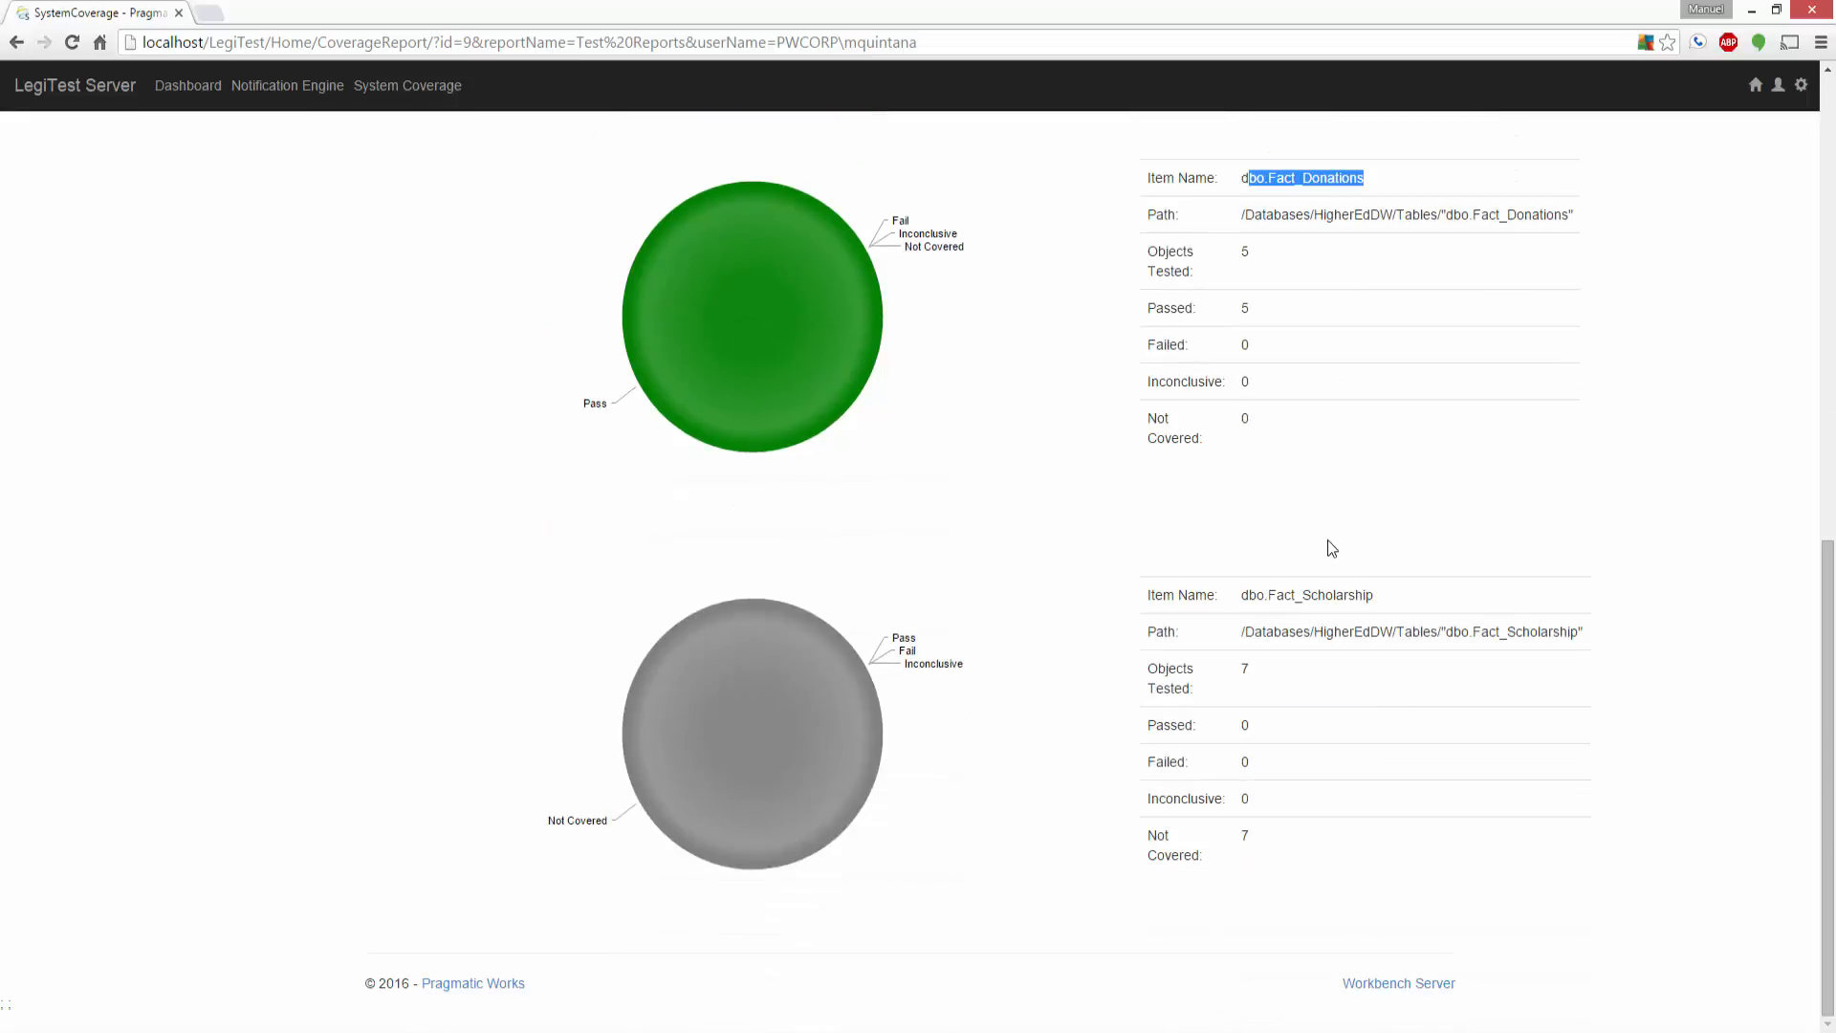
drag(1374, 594, 1243, 597)
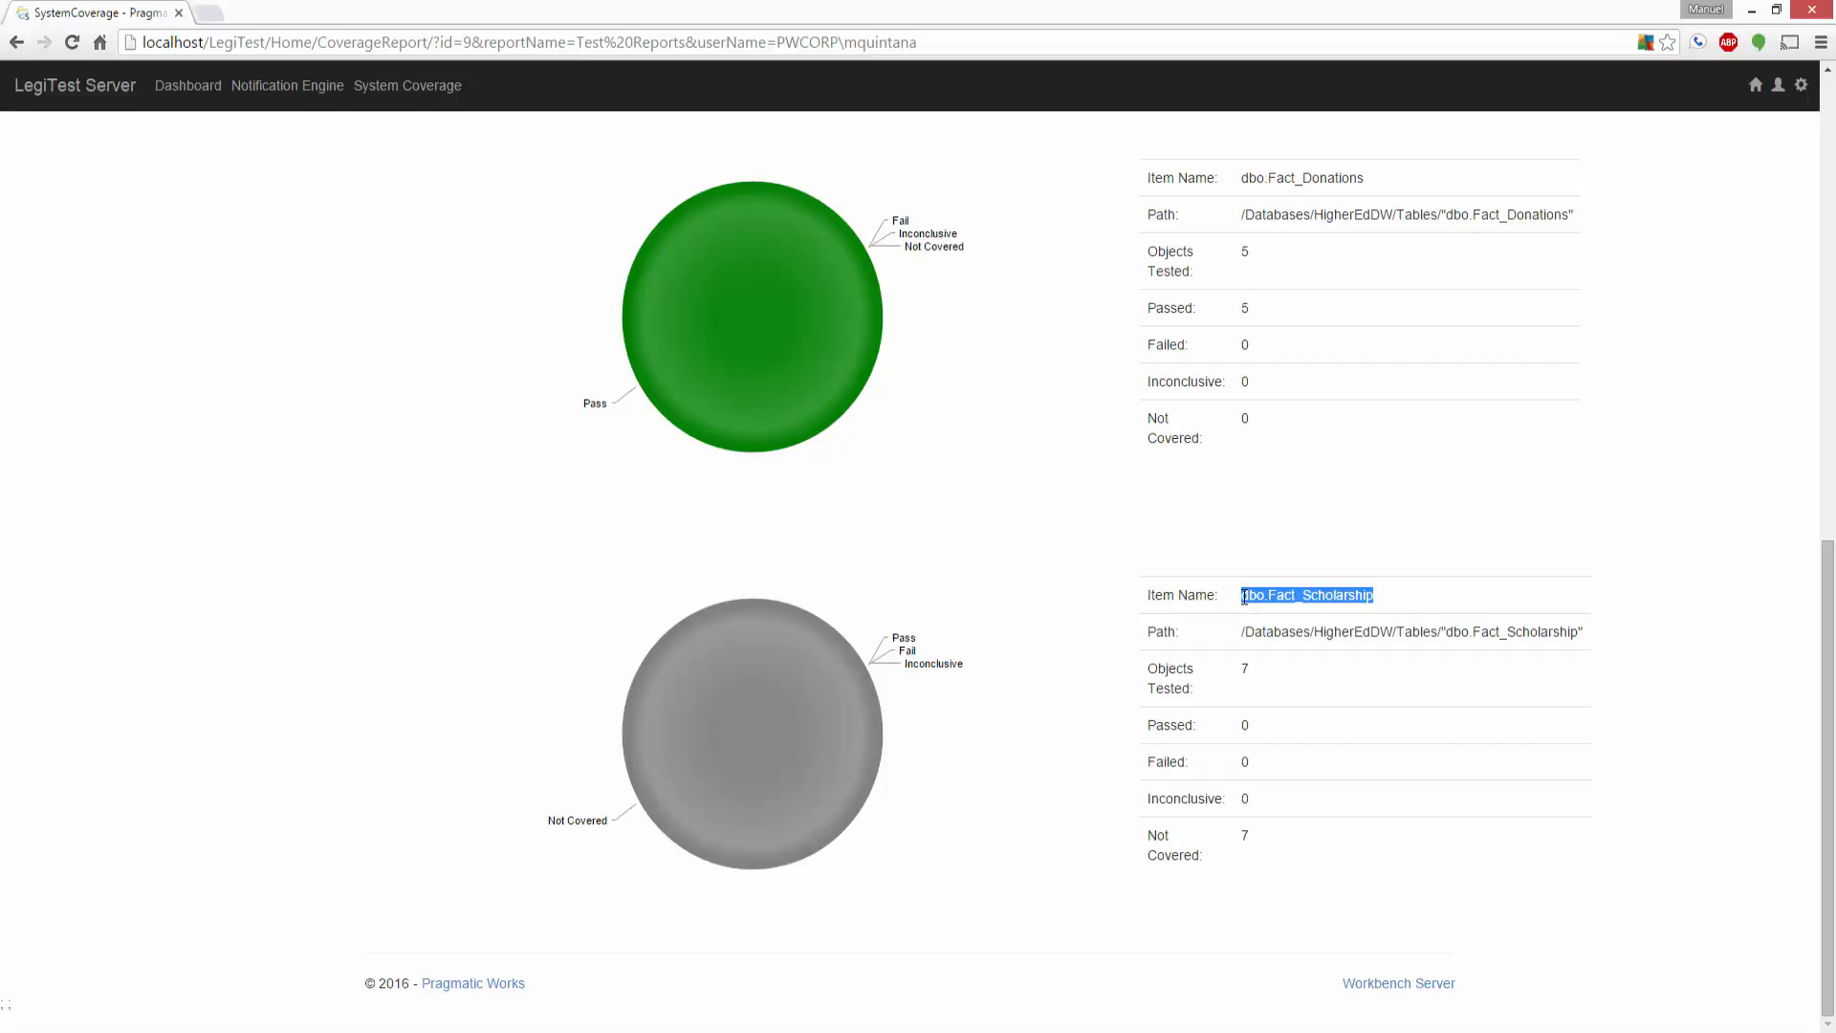
mouse_move(794, 646)
Step: Switch to Visual Studio, reload the suite's system coverage reports and open the Test Reports report
key(alt+Tab)
click(474, 260)
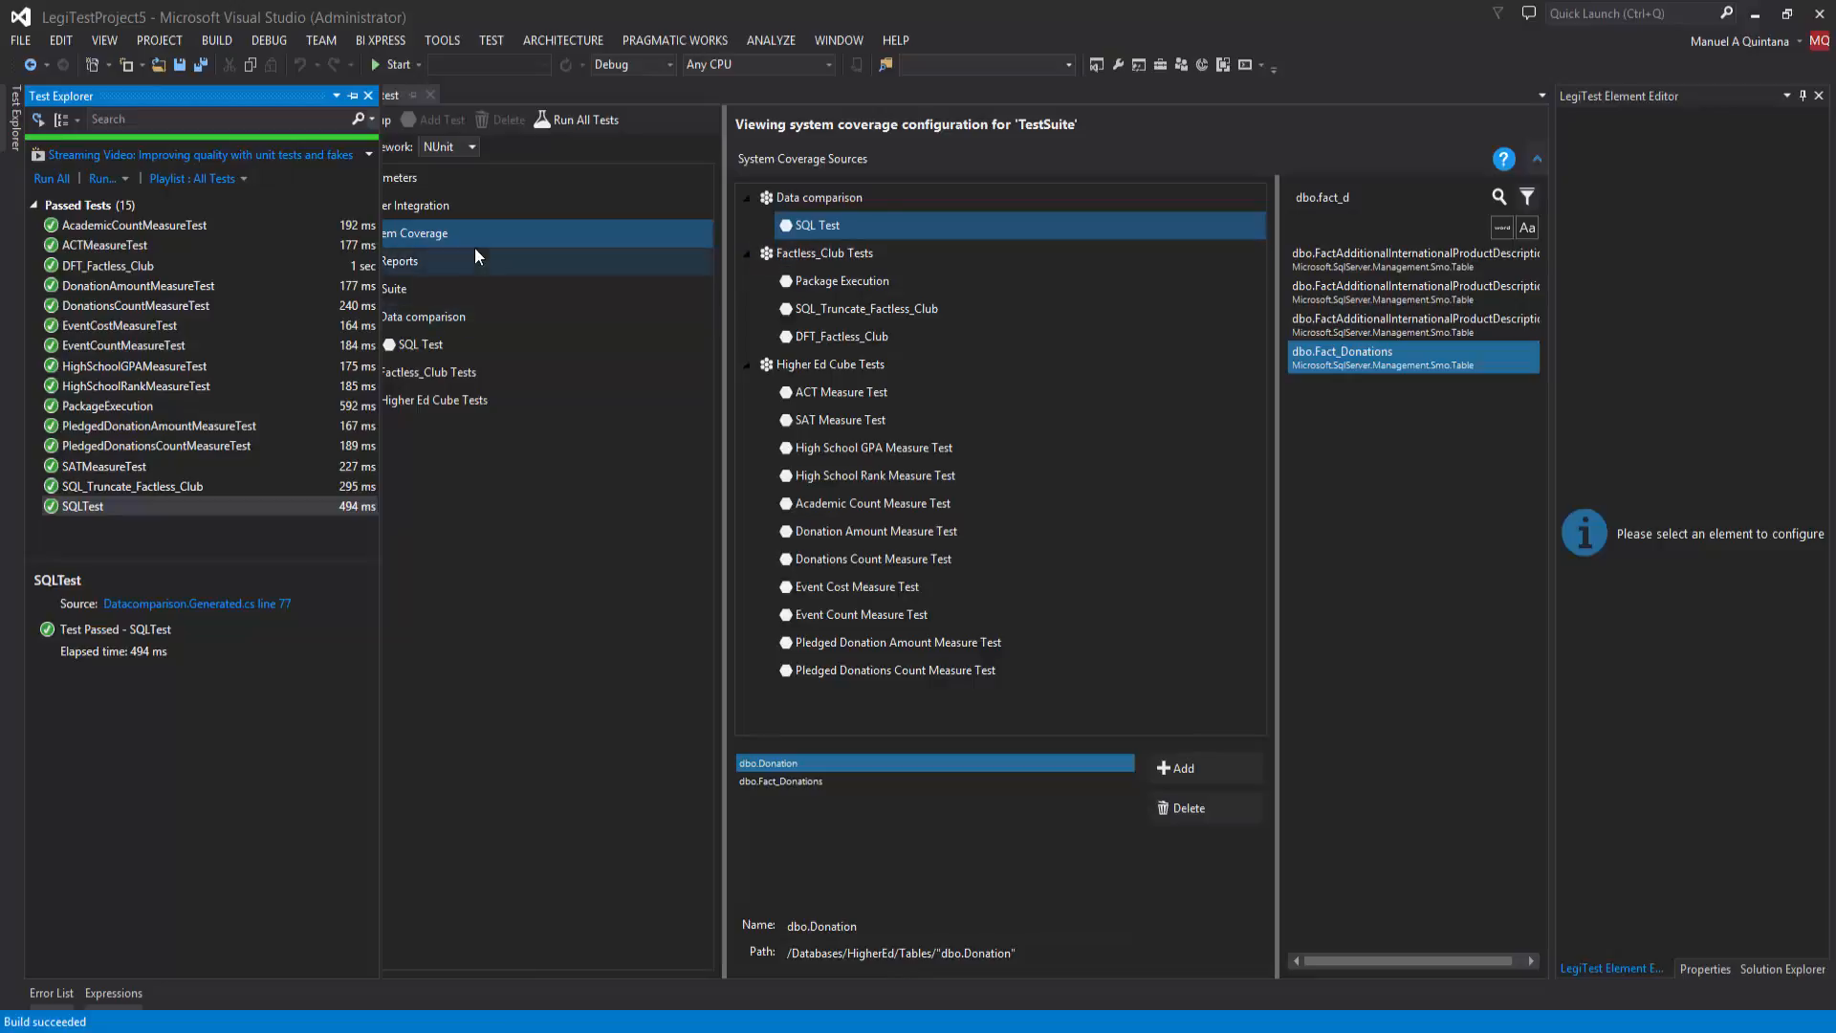
click(1467, 198)
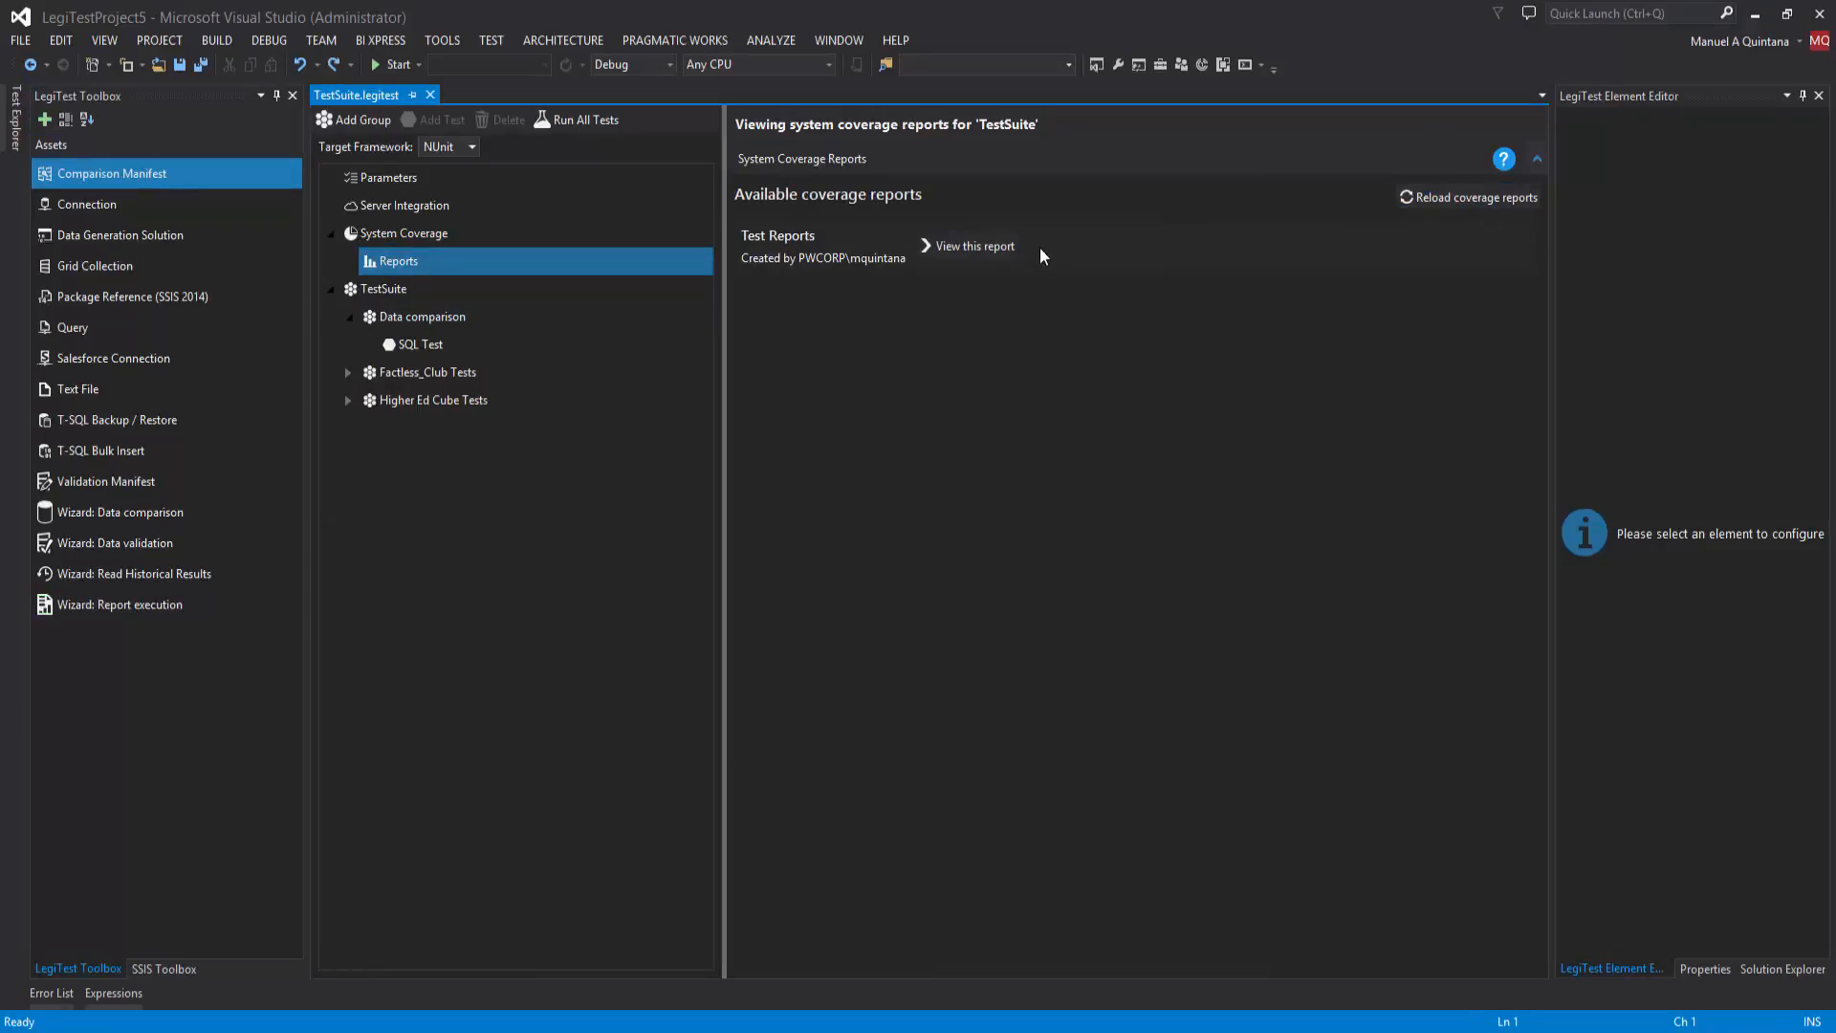
click(961, 241)
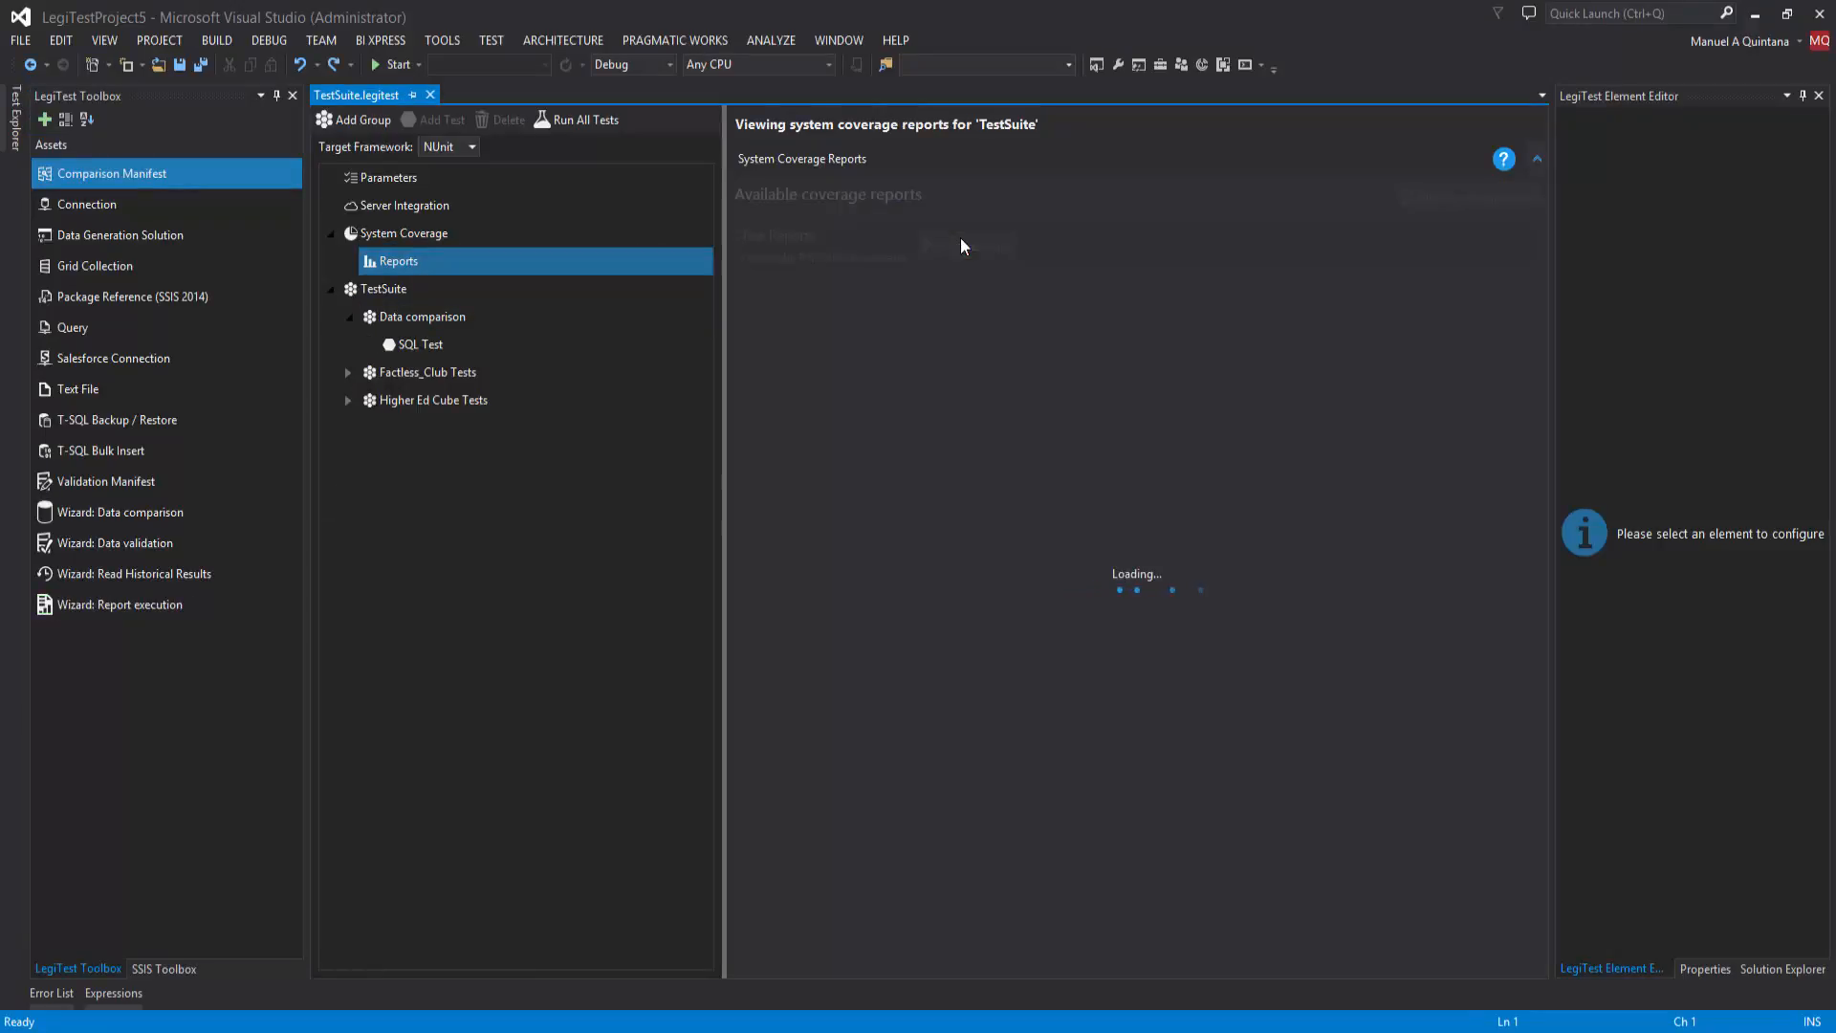